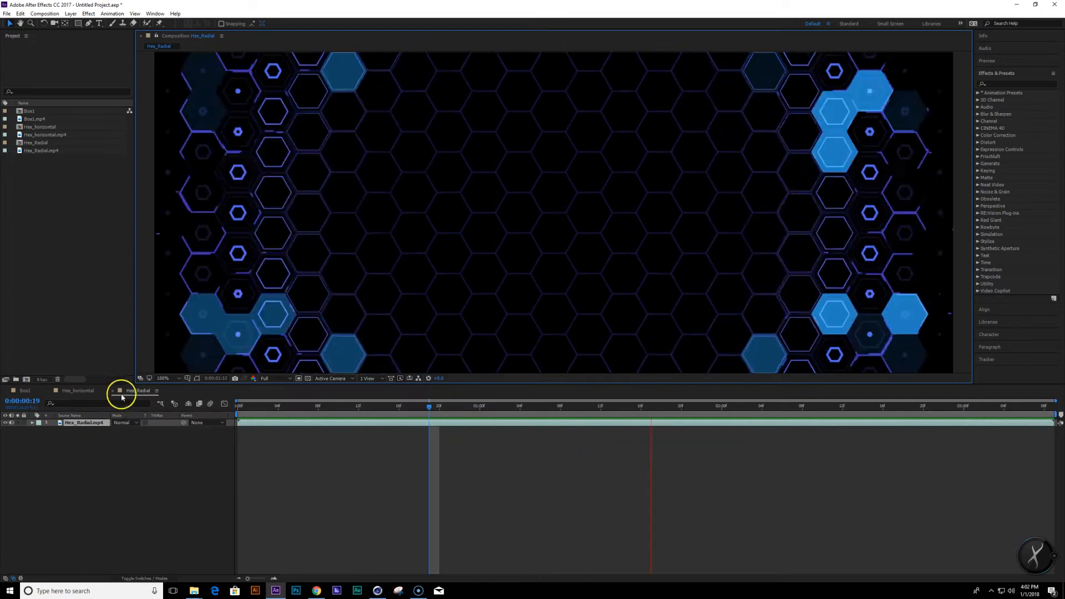
Preview the Hex_Radial and Hex_horizontal compositions in the enlarged viewer.
key("grave")
key("grave")
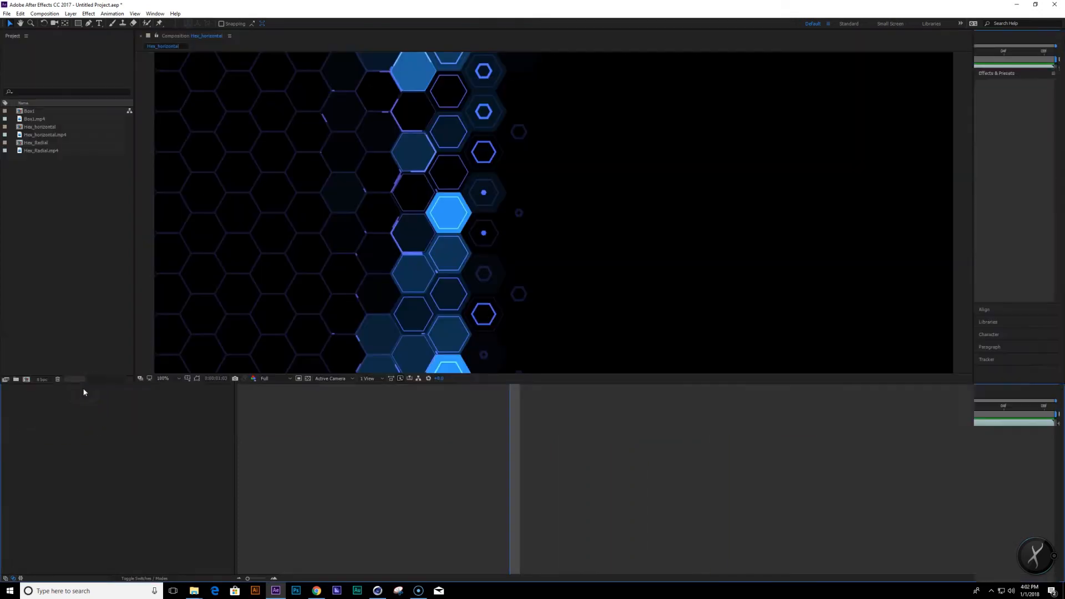
key("grave")
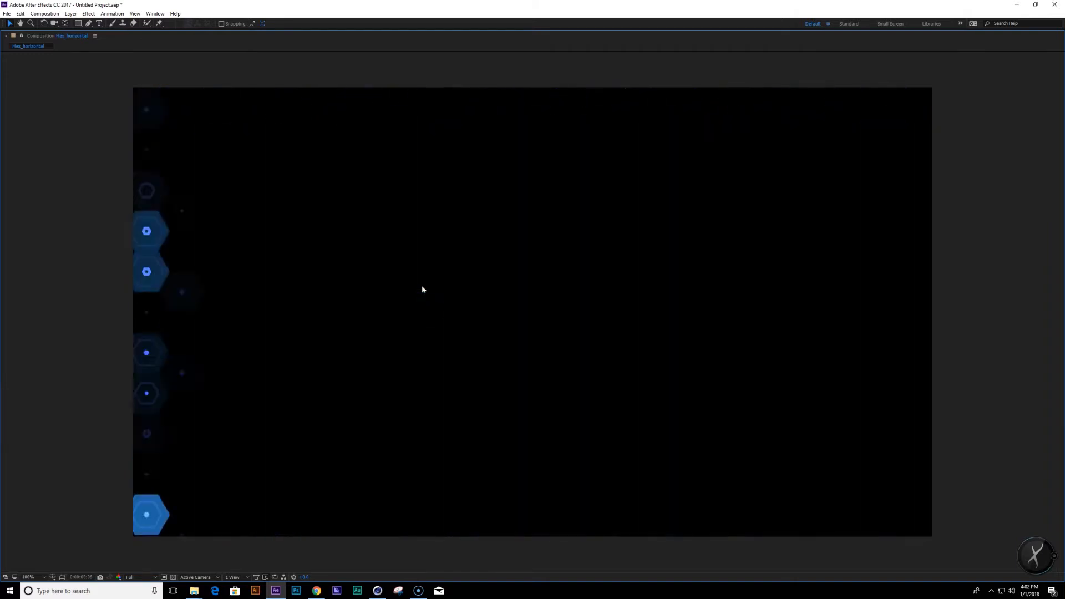
left_click(412, 276)
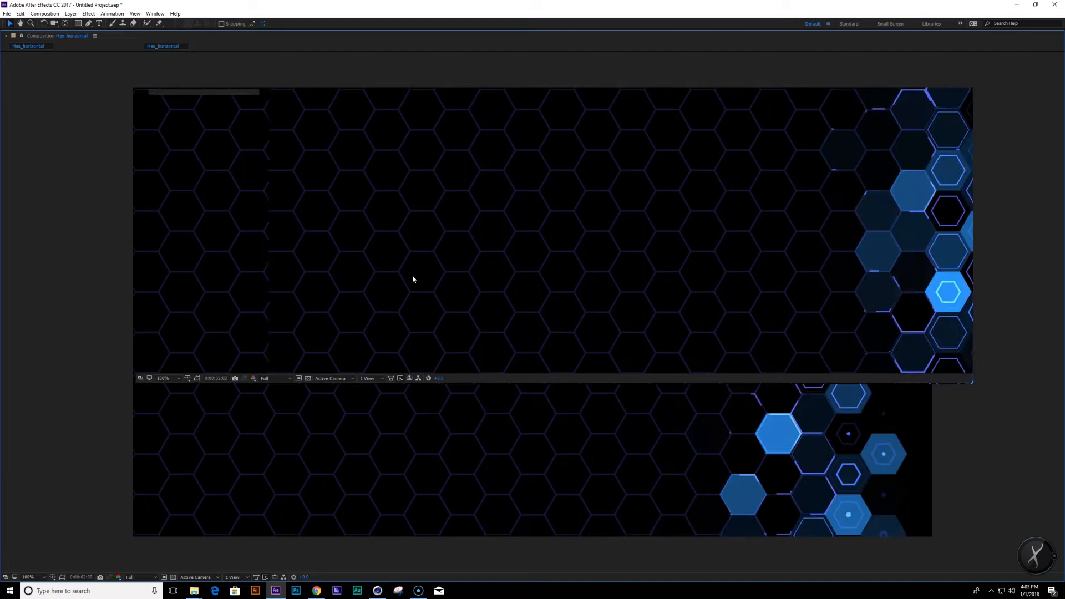
Open the Box1 composition and play its box-grid animation in the enlarged viewer.
left_click(183, 371)
left_click(25, 391)
left_click(157, 336)
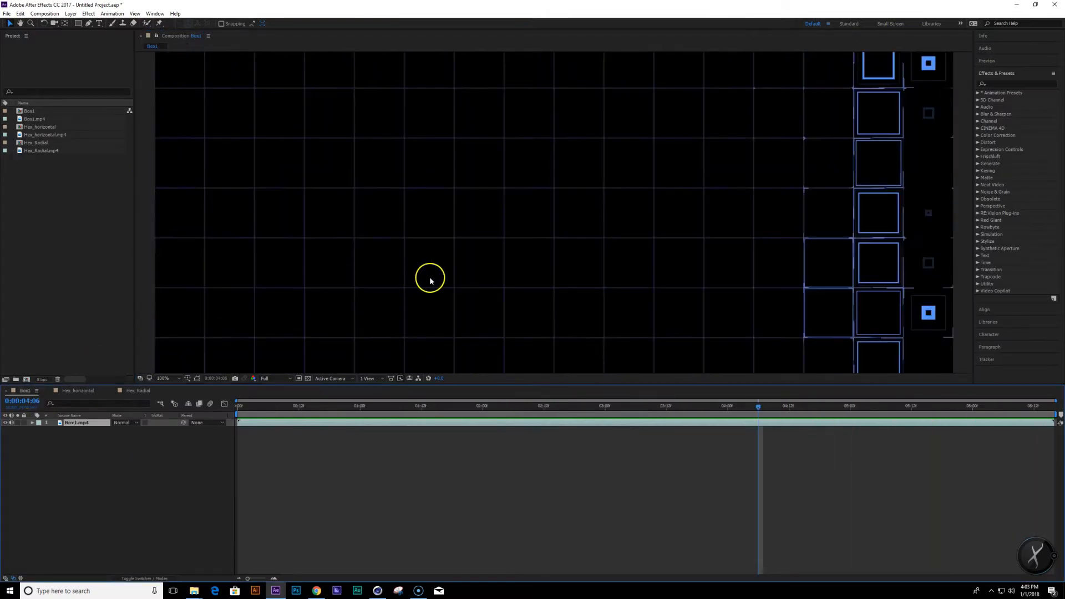
key("grave")
key("space")
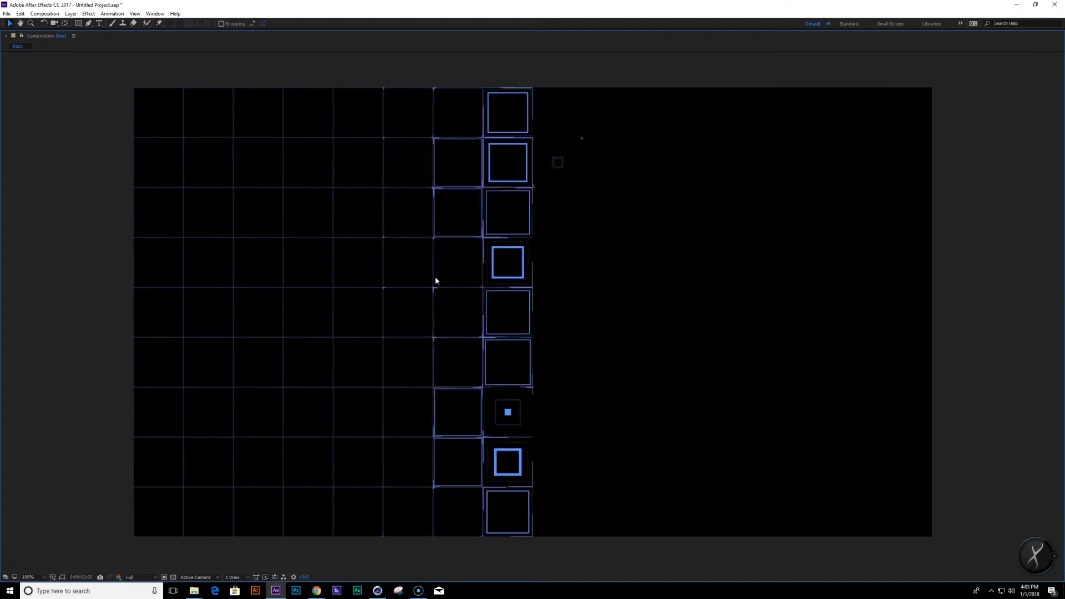
key("grave")
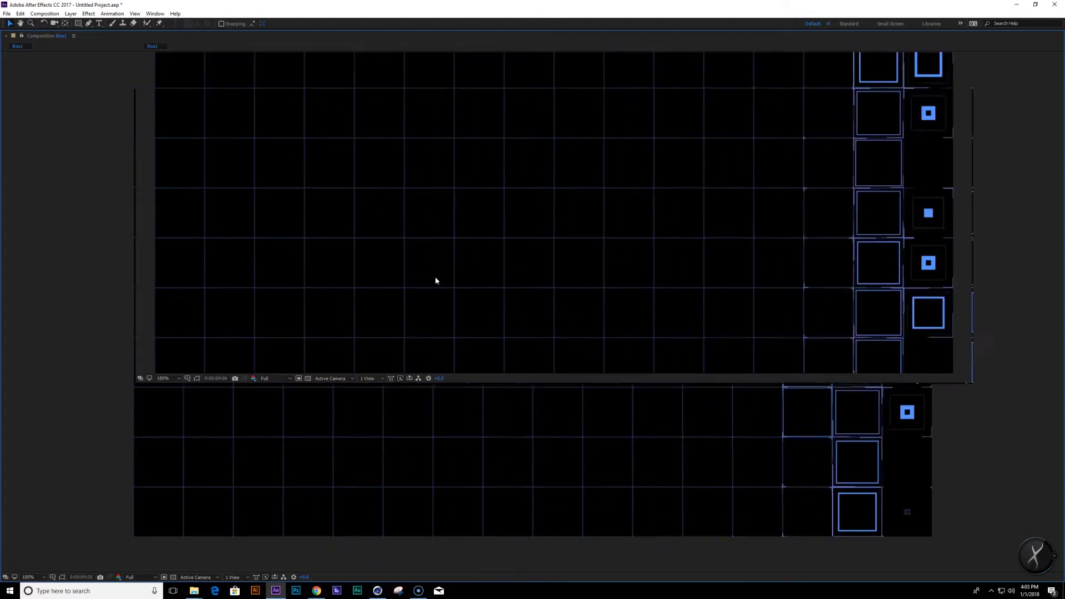
left_click(121, 355)
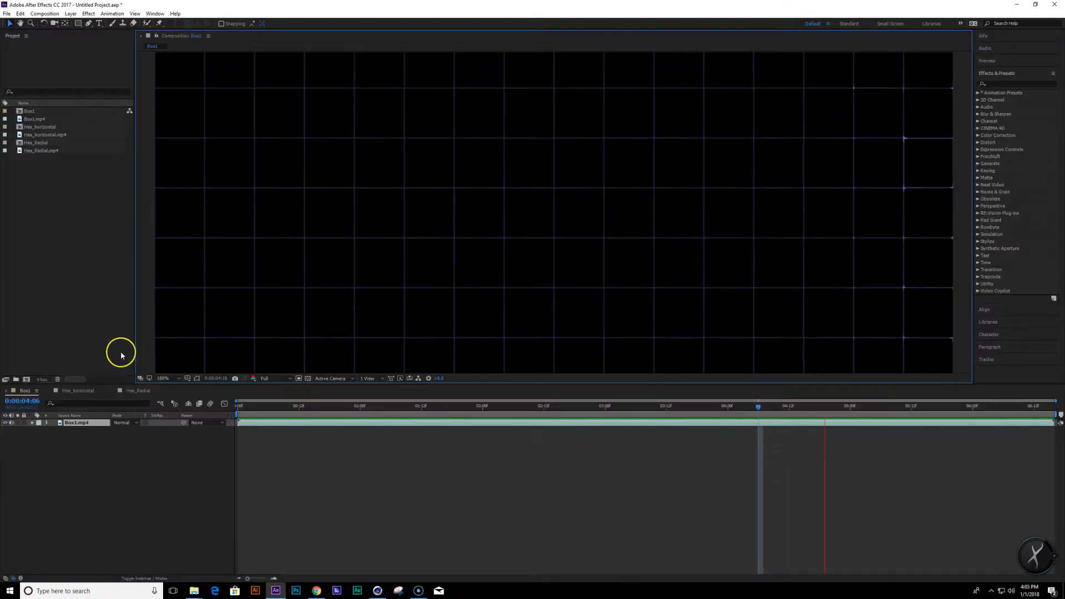
Switch to Chrome to view the Cineversity Building Tools for Scale video page, and return to After Effects.
left_click(317, 591)
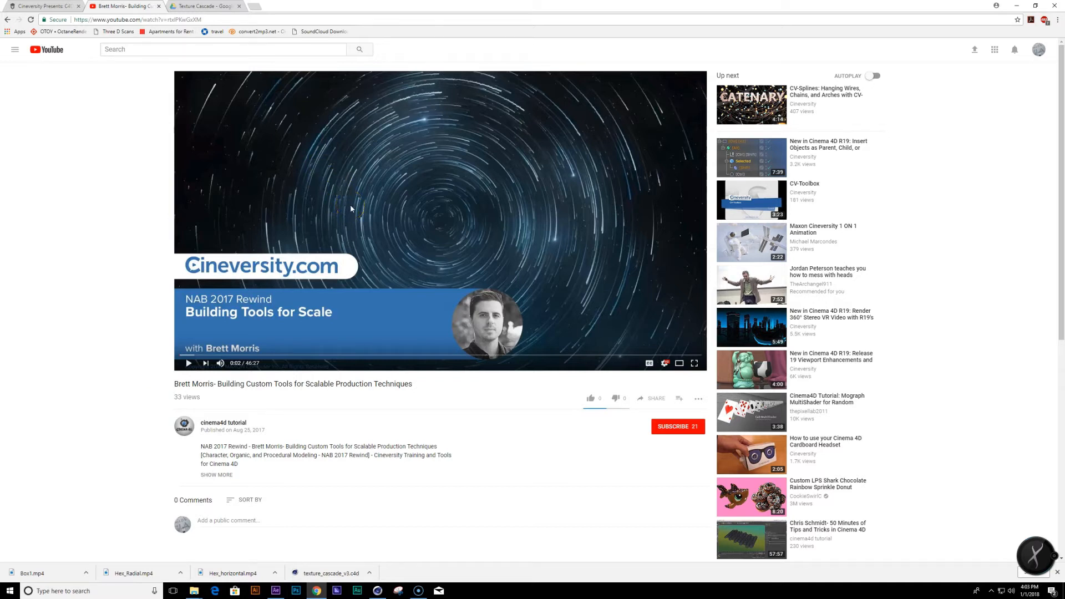
left_click(515, 271)
left_click(275, 591)
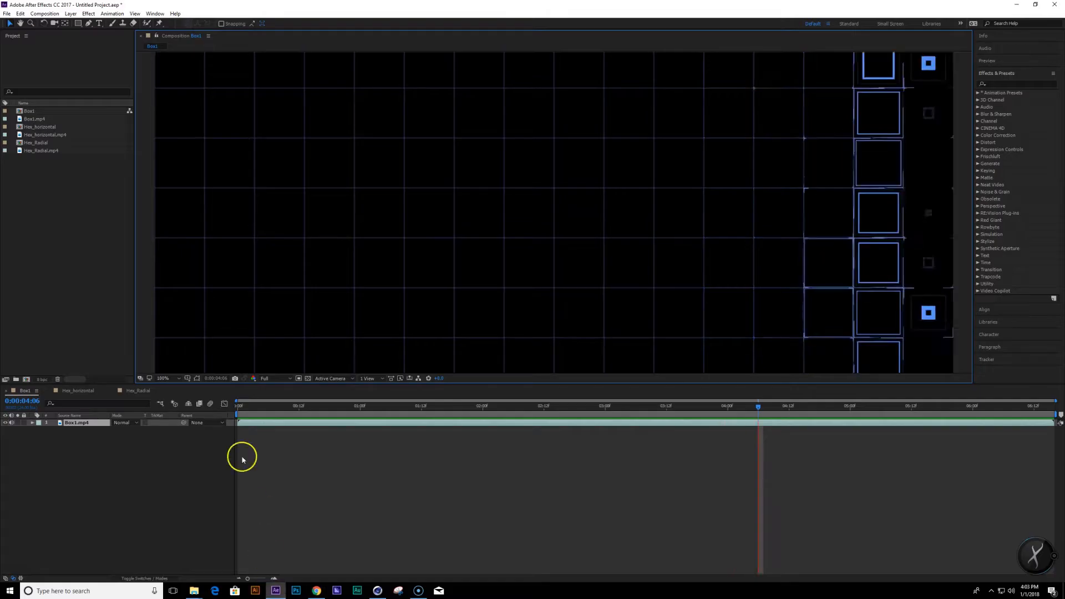
Open the Hex_Radial composition and scrub through the expanding hexagon ring to examine how the cells animate.
left_click(139, 390)
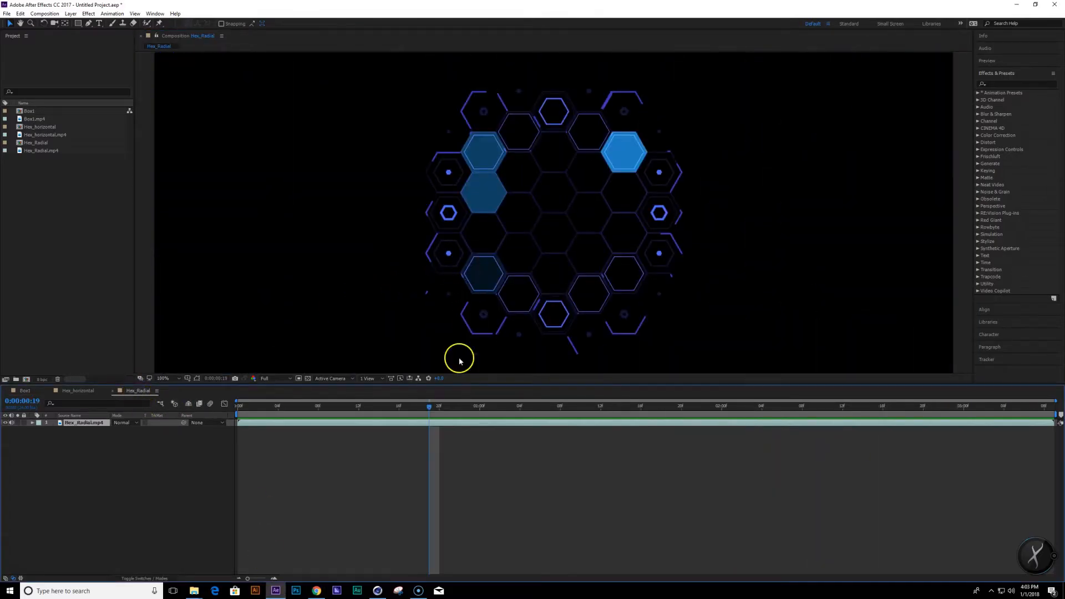
left_click_drag(442, 411, 457, 376)
key("grave")
key("grave")
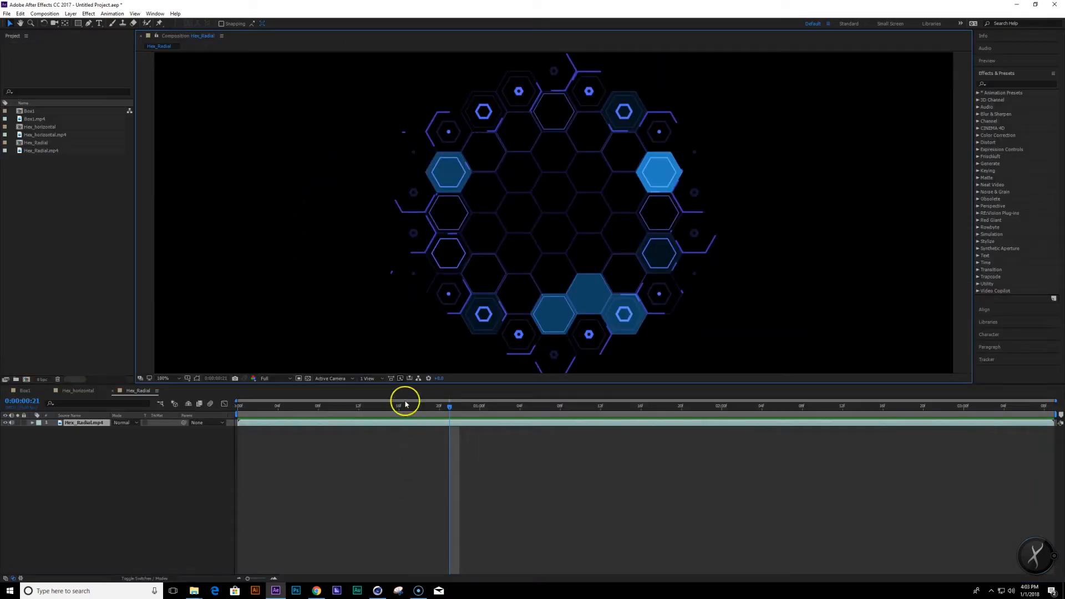
left_click(377, 591)
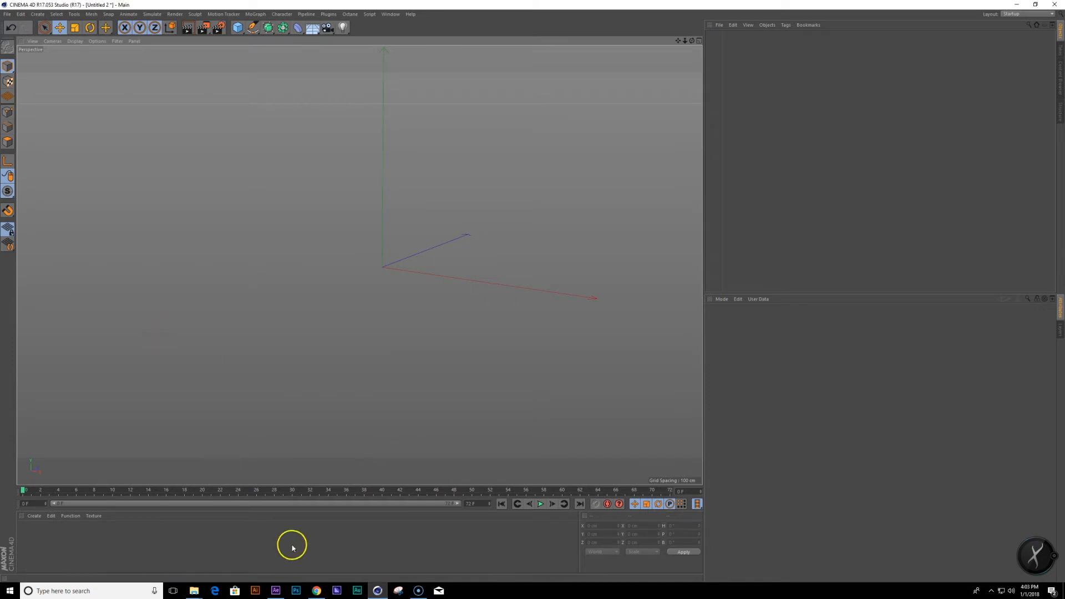
left_click(276, 591)
mouse_move(436, 409)
left_mouse_down()
mouse_move(362, 418)
mouse_move(661, 402)
mouse_move(405, 405)
mouse_move(441, 408)
left_mouse_up()
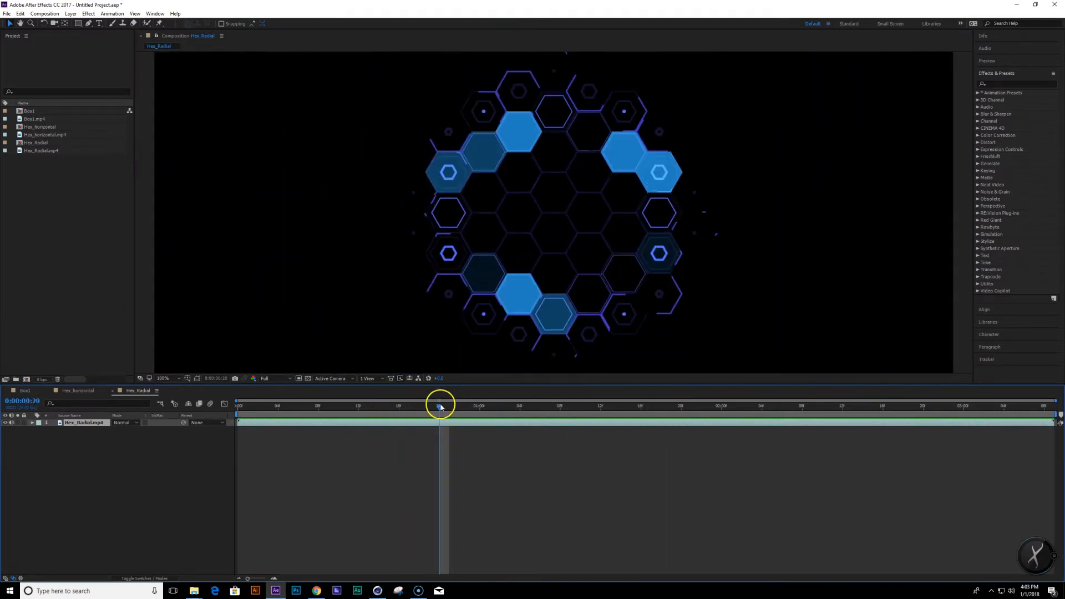
Switch to Cinema 4D and add a Plane object to the empty scene.
left_click(378, 589)
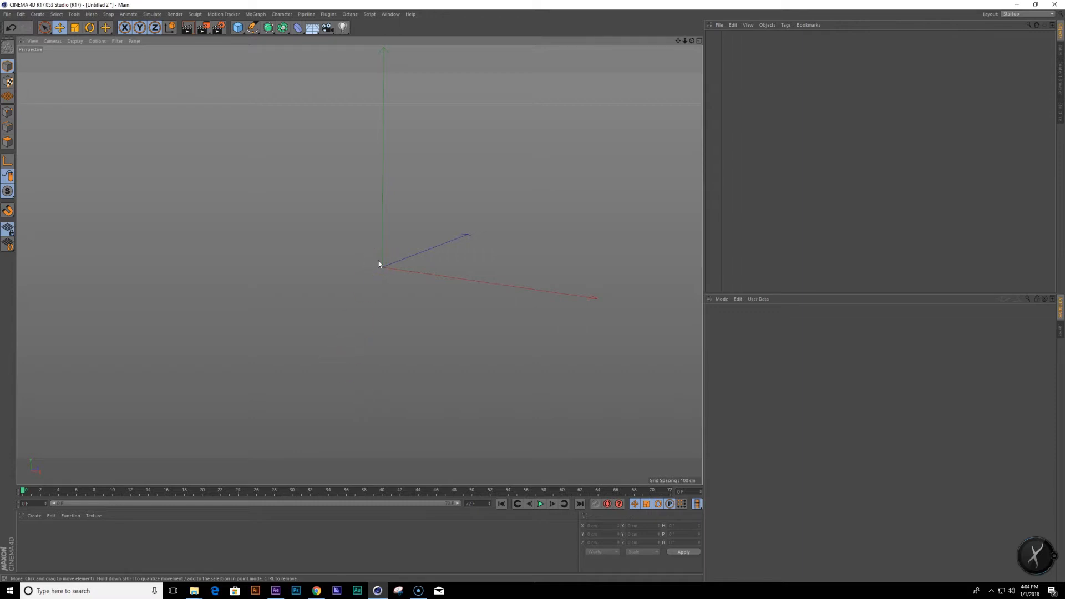
key("shift+c")
type("plane")
key("Return")
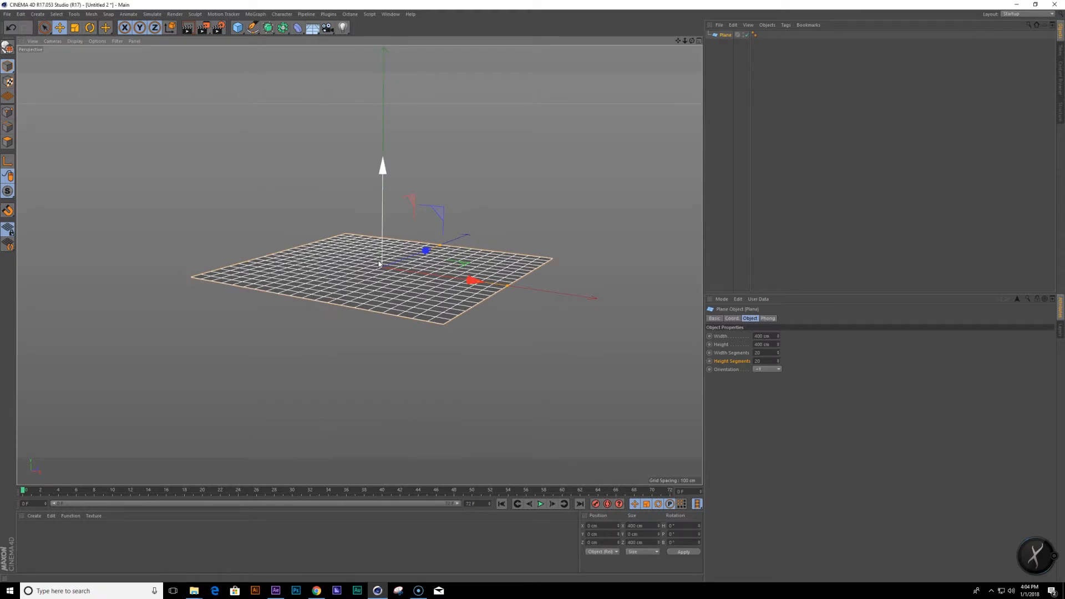
Set the plane's orientation to +Z and give it 11 width segments and 11 height segments.
left_click(768, 370)
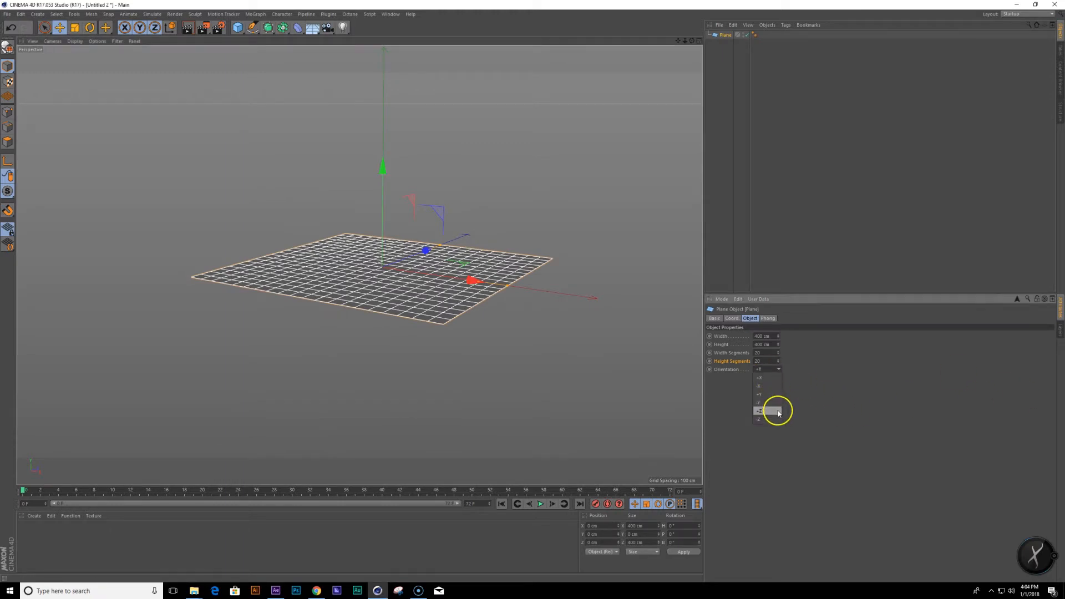
left_click(779, 411)
left_click(765, 353)
type("11")
key("Tab")
type("11")
key("Return")
left_click_drag(423, 335, 465, 329, "alt")
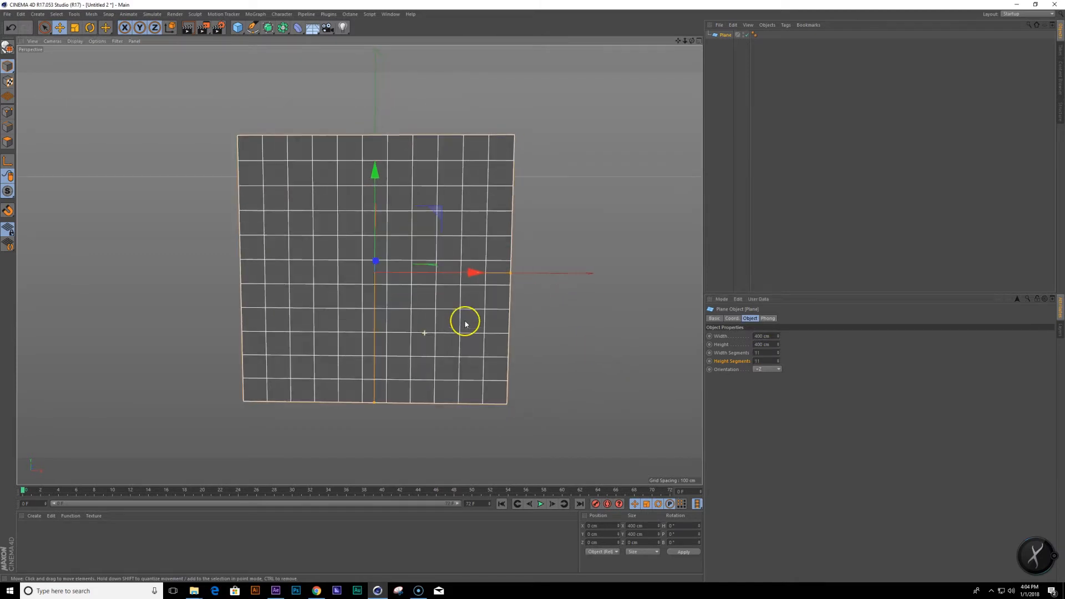
middle_click_drag(494, 282, 498, 272, "alt")
right_click_drag(497, 272, 489, 276, "alt")
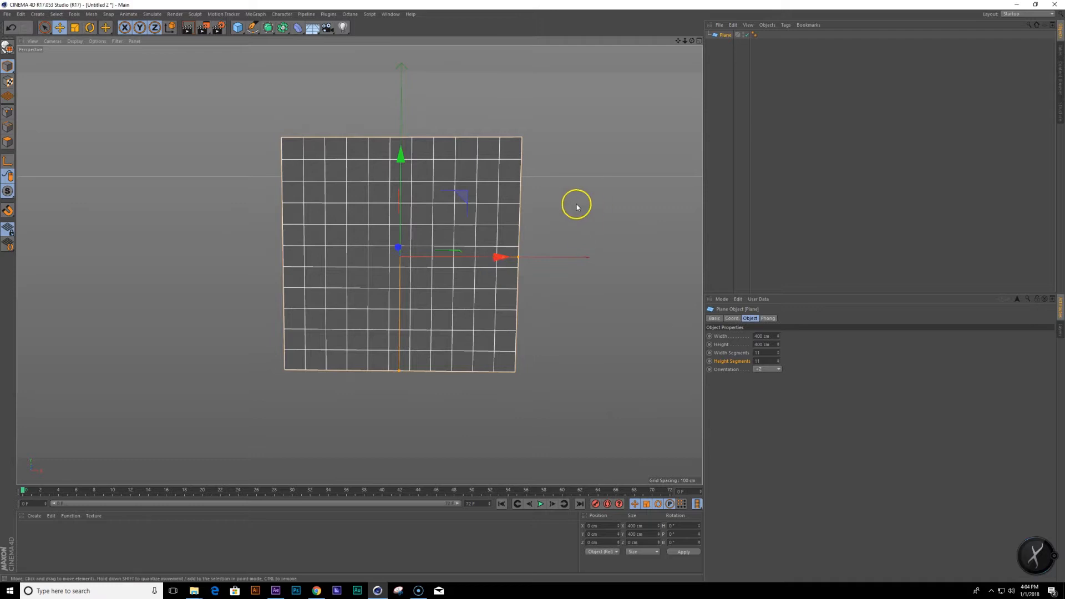
Add an n-Side spline and set its radius to 10 cm.
left_click(627, 220)
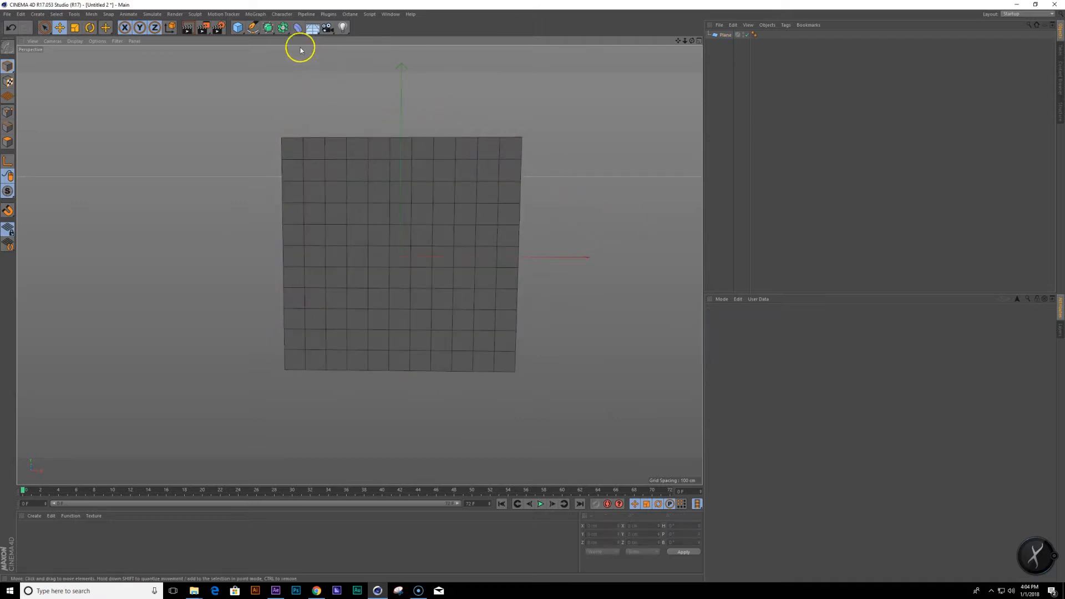
left_click(253, 27)
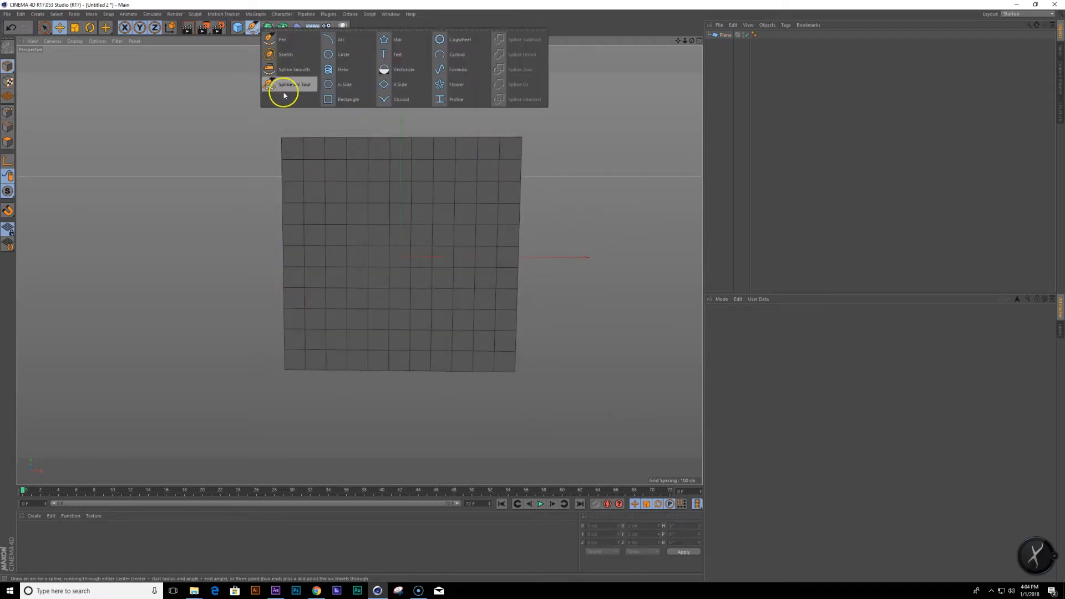
left_click(343, 88)
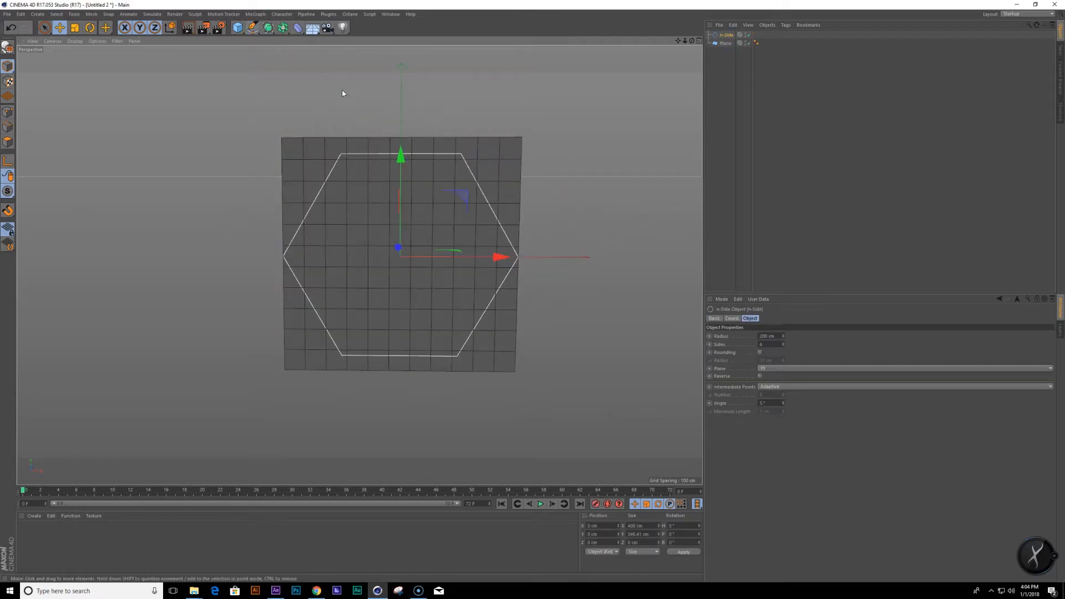
double_click(781, 335)
type("10")
key("Return")
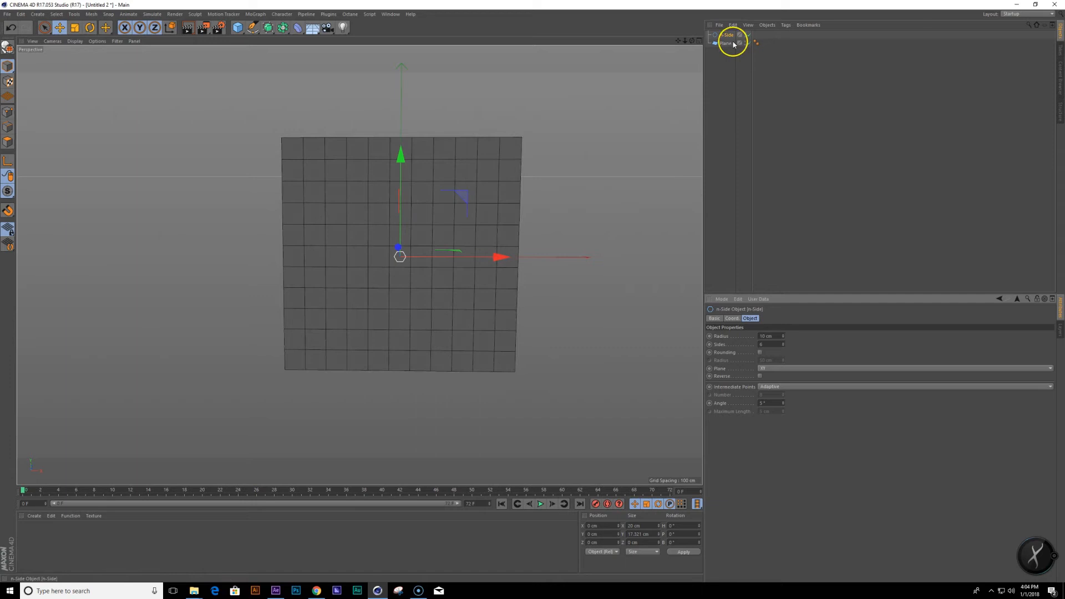
Nest the n-Side spline in an Extrude object and disable the plane to see the hexagon alone.
left_click(268, 27)
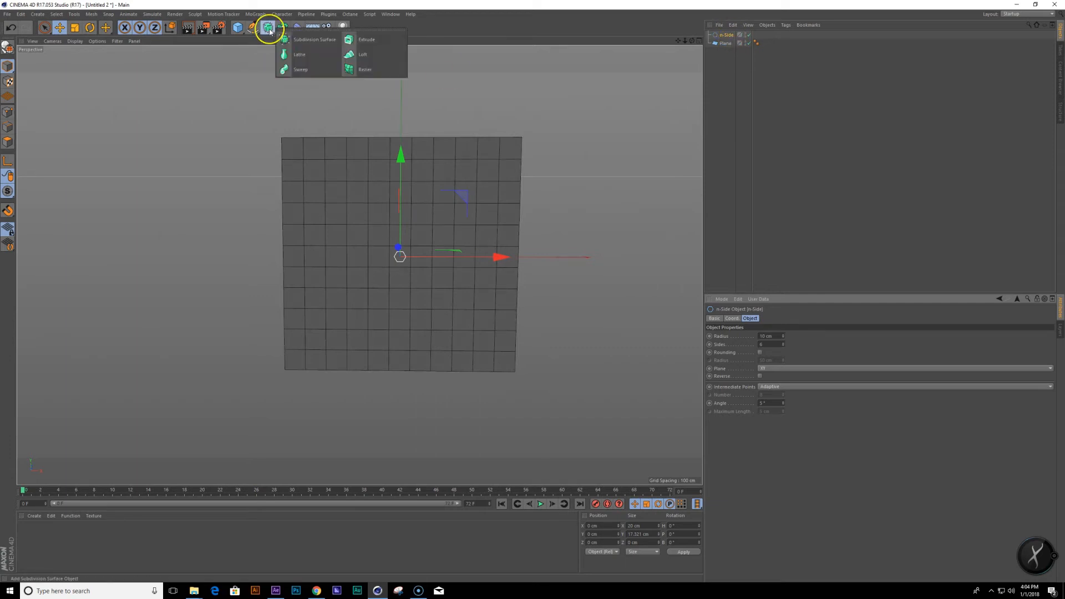
left_click(367, 40, "alt")
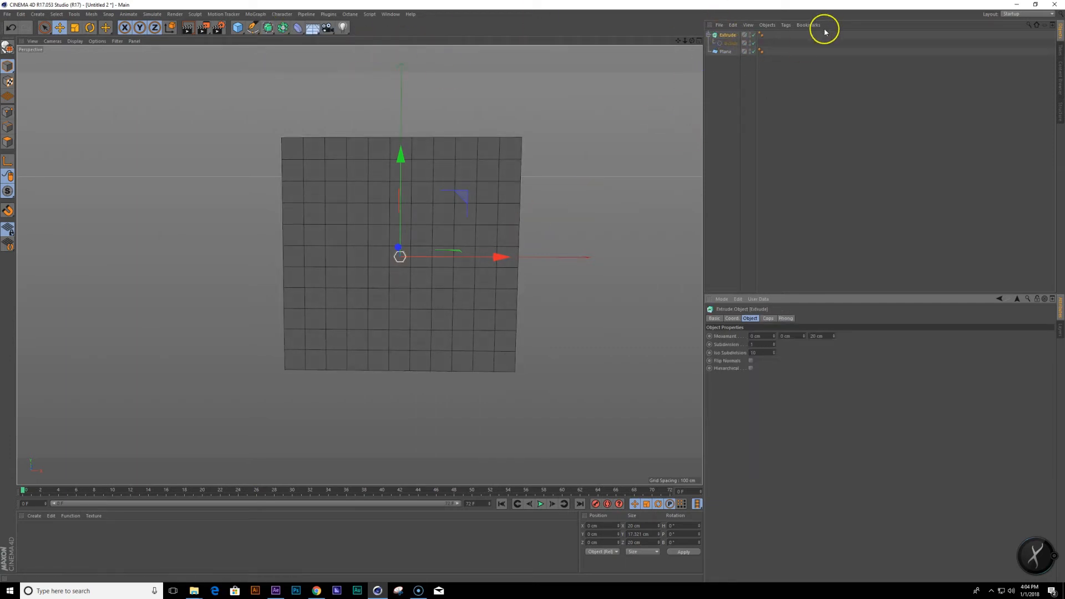
left_click(753, 51)
left_click_drag(392, 245, 480, 239, "alt")
right_click_drag(480, 239, 511, 222, "alt")
middle_click_drag(377, 251, 404, 257, "alt")
right_click_drag(404, 258, 533, 200, "alt")
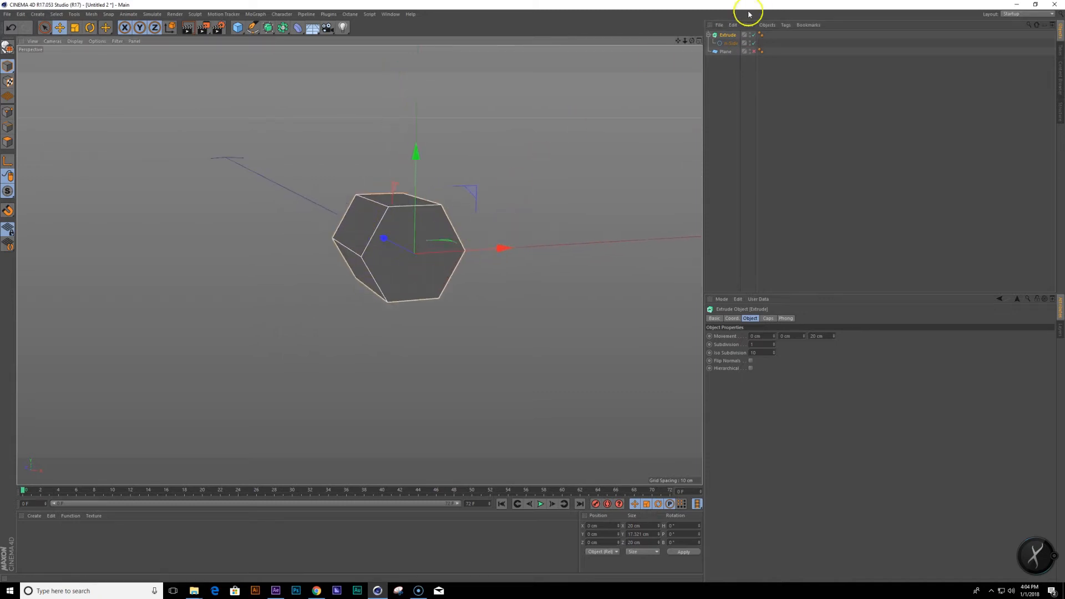
Set the Extrude object's Z movement to 5 cm.
left_click(737, 35)
left_click(832, 336)
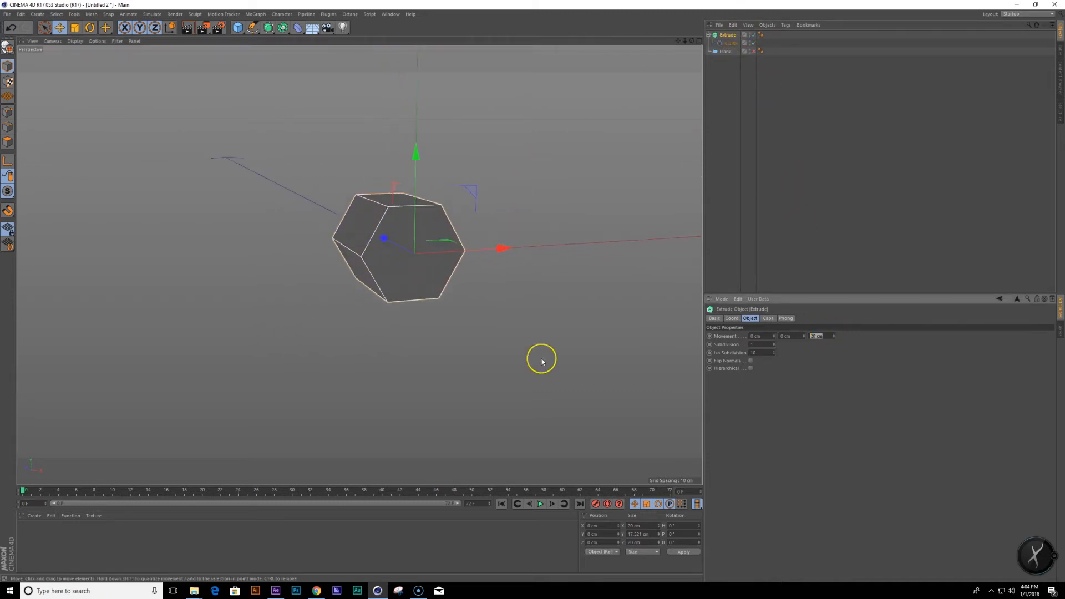
type("5")
key("Return")
left_click_drag(435, 315, 473, 254, "alt")
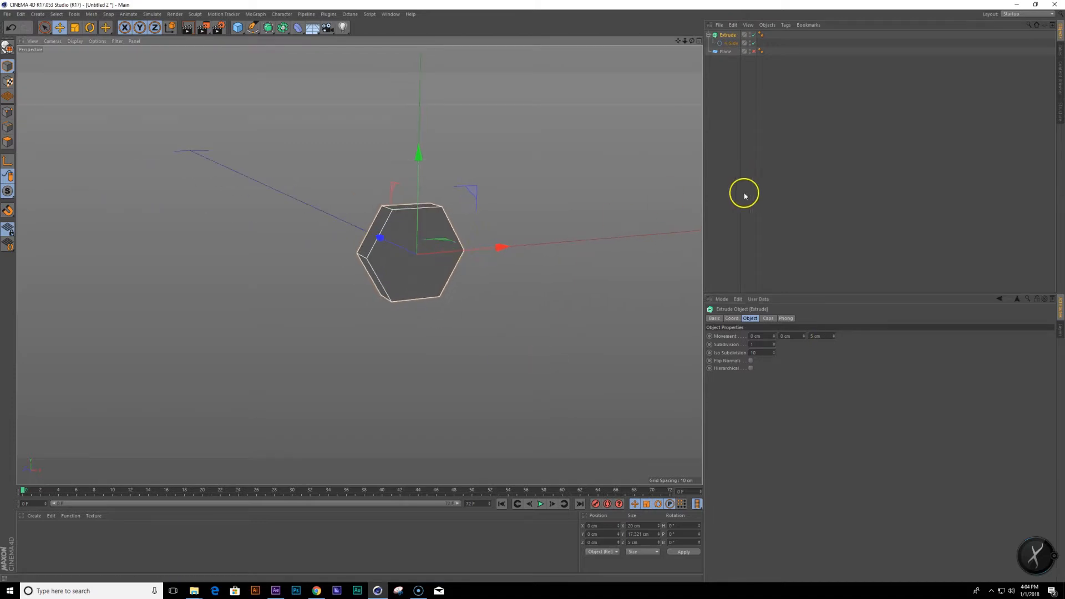
Add a Cloner, make the Extrude object its child, and order the Cloner below the plane.
left_click(732, 211)
key("shift+c")
type("cloner")
key("Return")
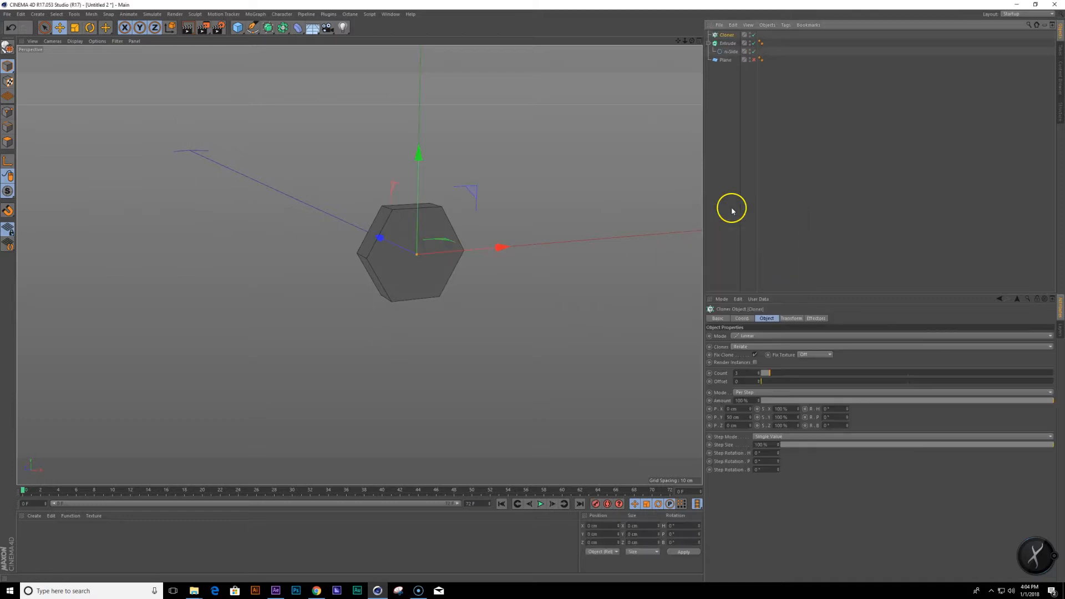
left_click_drag(730, 38, 730, 36)
left_click_drag(729, 35, 743, 107)
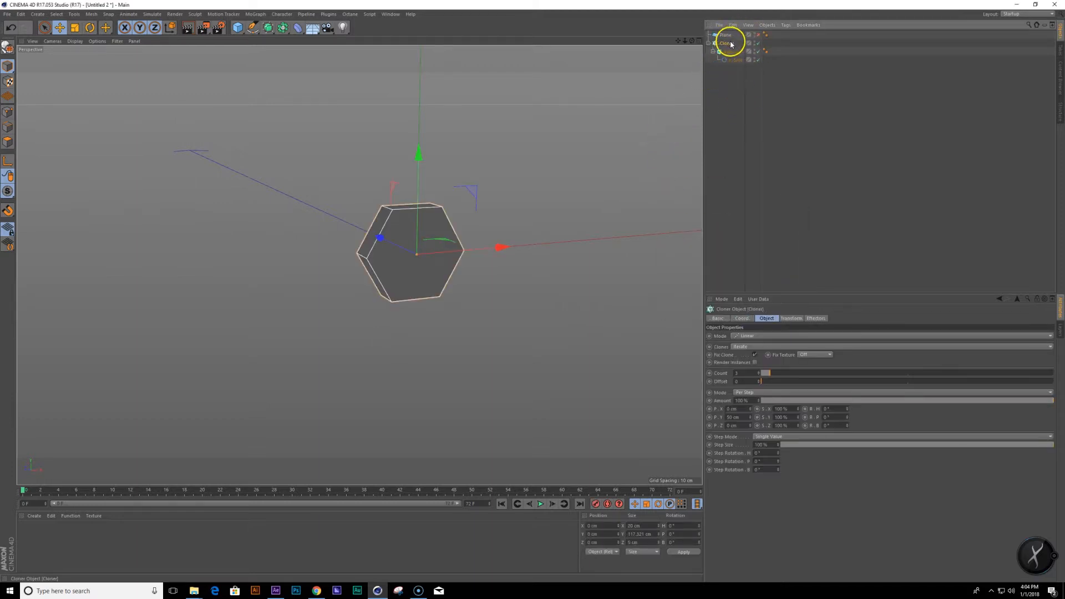
Re-enable the plane, set the Cloner's mode to Object, and assign the plane as its target object.
left_click(760, 36)
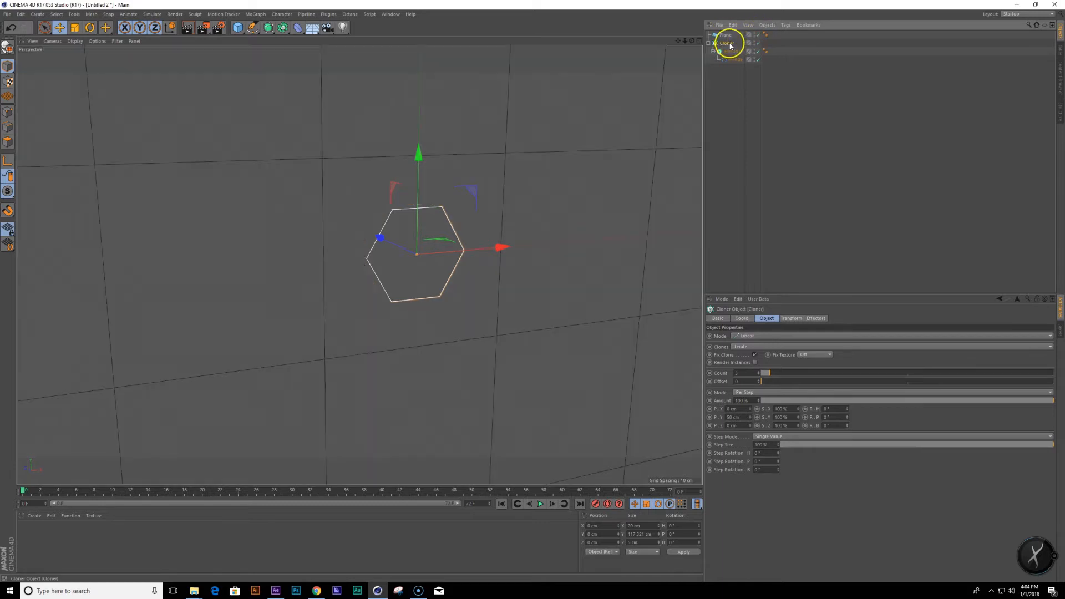
left_click(765, 336)
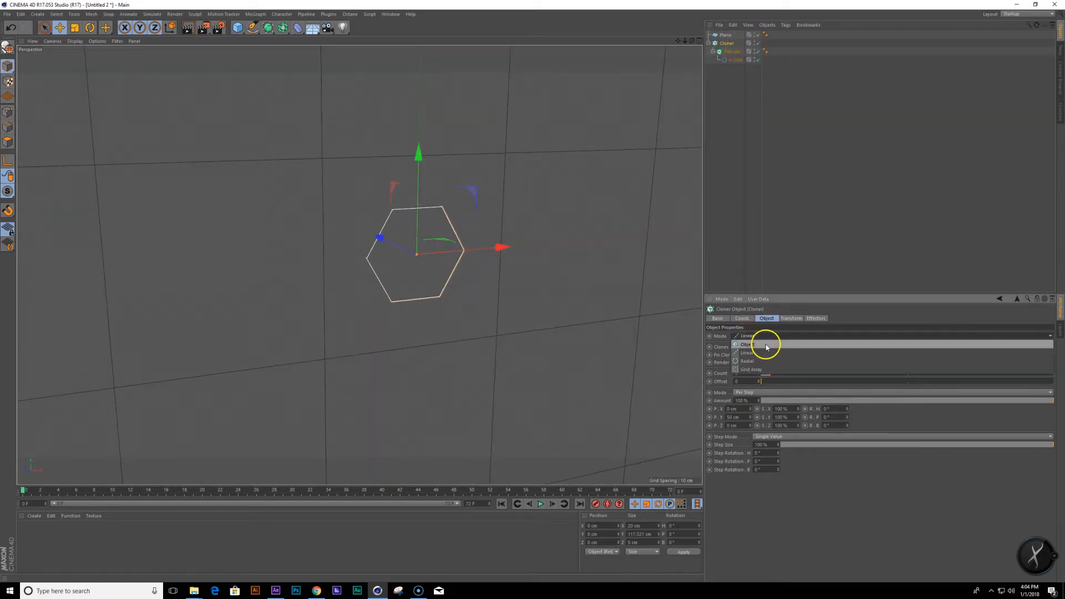
left_click(769, 329)
left_click_drag(724, 34, 735, 56)
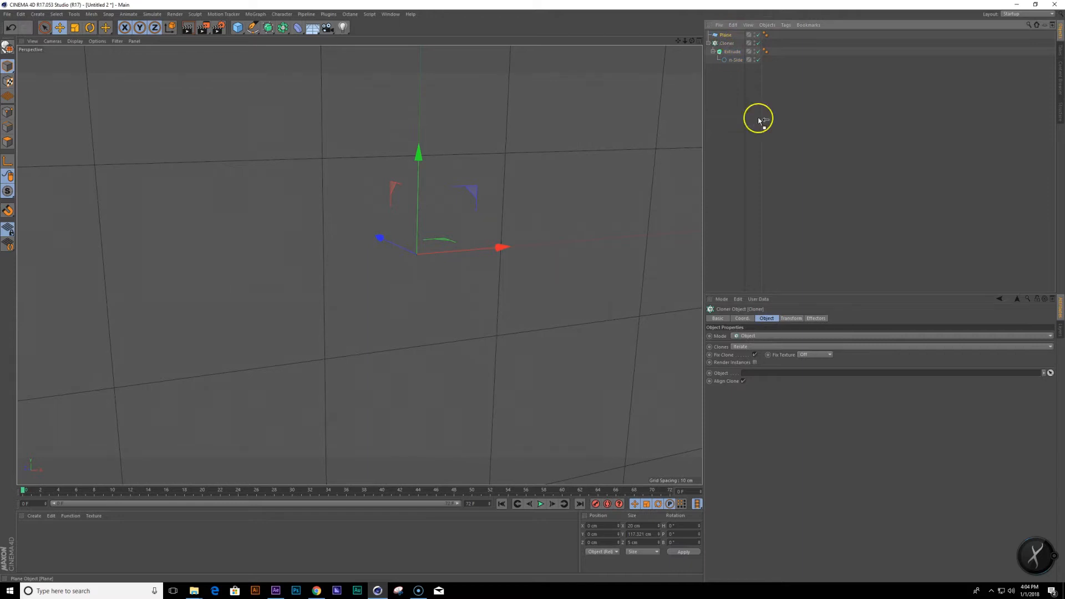
left_click_drag(787, 375, 787, 375)
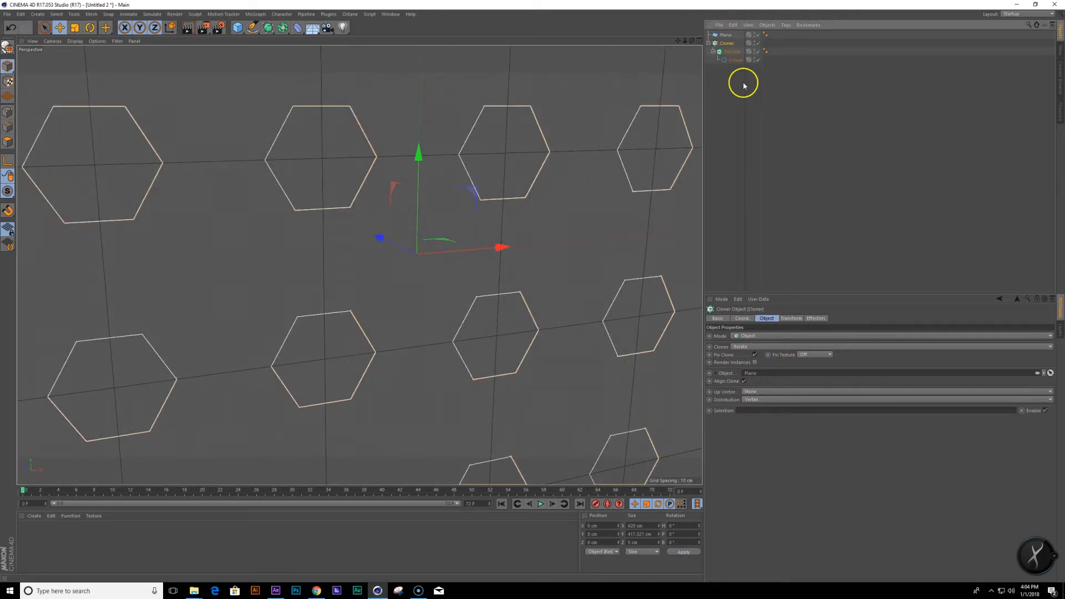
Turn off Align Clone on the Cloner and set its distribution to Edge.
left_click(746, 382)
left_click(785, 392)
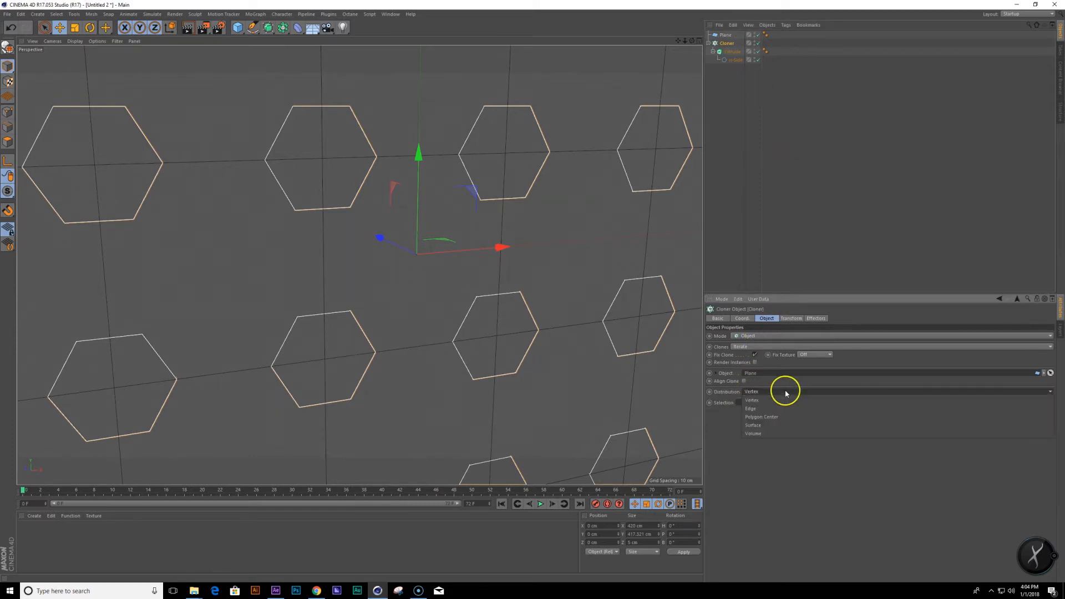
left_click(784, 408)
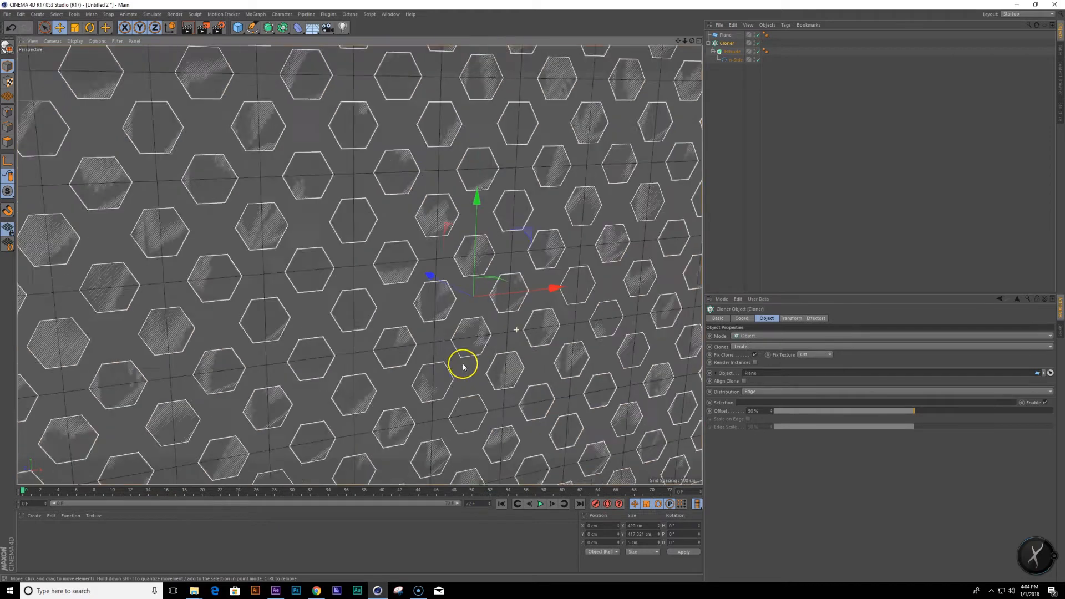
In the front view, reduce the plane's height to about 190.7 cm so the hexagon rows meet vertically.
middle_click_drag(328, 333, 365, 310, "alt")
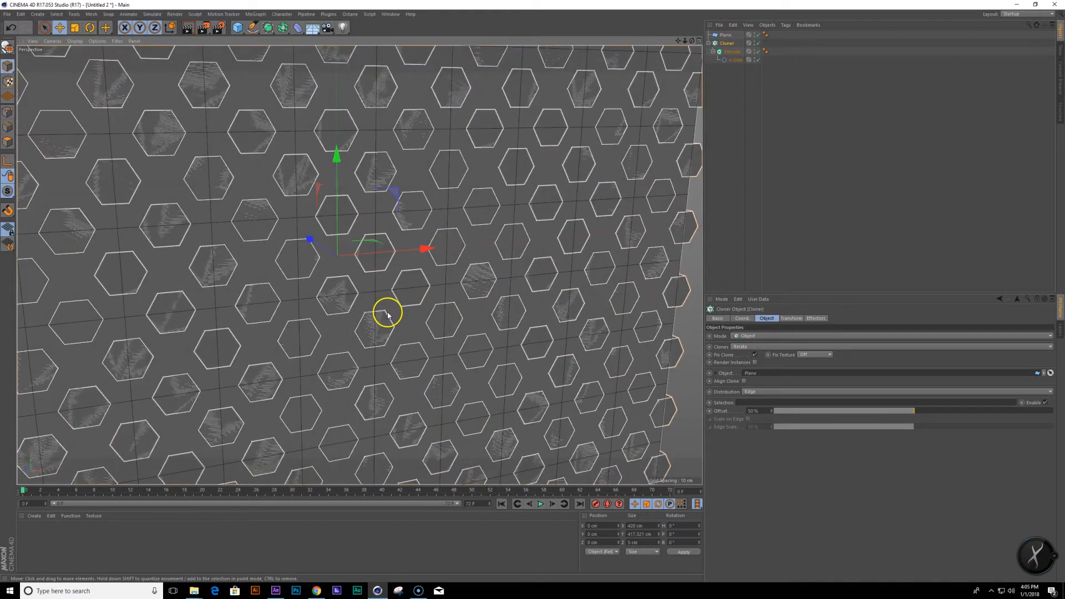
key("F2")
key("F3")
key("F4")
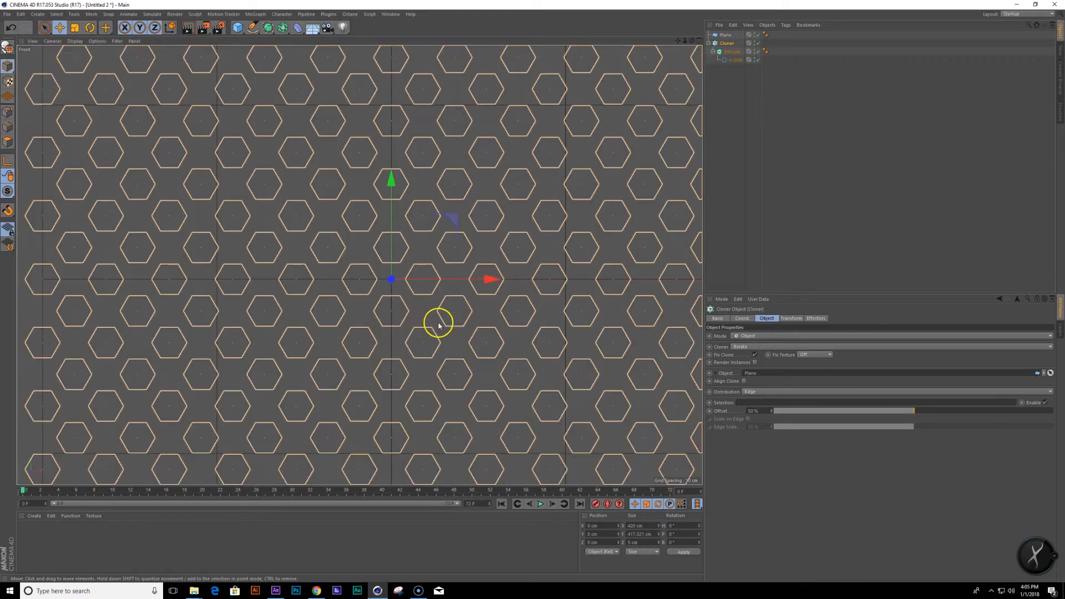
scroll(482, 351, "down", 5)
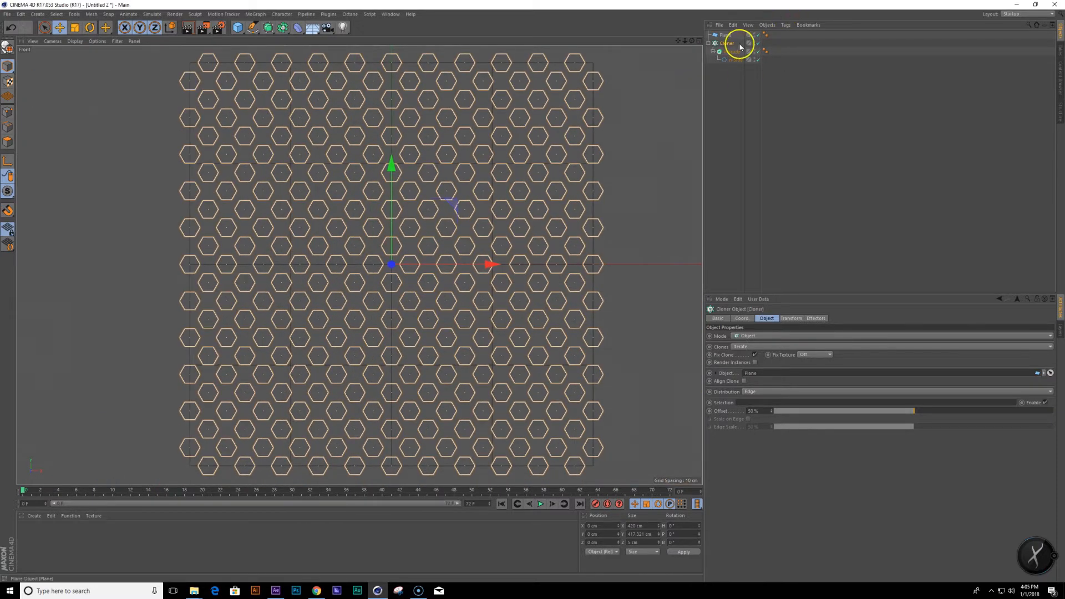
left_click(726, 35)
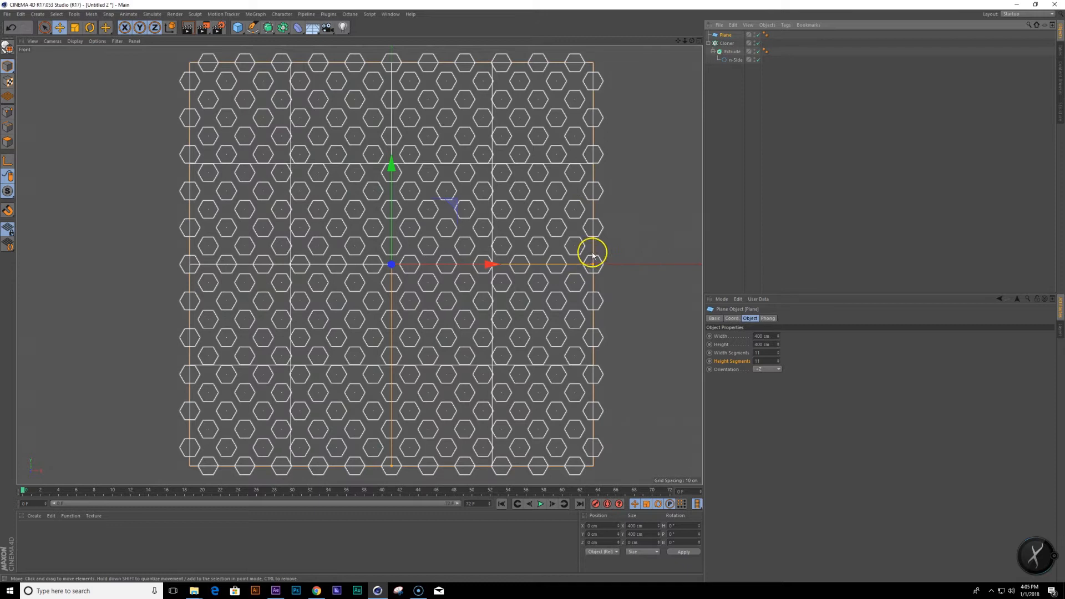
left_click_drag(391, 466, 407, 423)
scroll(448, 333, "up", 5)
scroll(413, 366, "up", 2)
scroll(409, 414, "up", 5)
middle_click_drag(440, 395, 425, 322, "alt")
scroll(423, 316, "up", 1)
left_click_drag(415, 325, 417, 332)
scroll(528, 221, "down", 8)
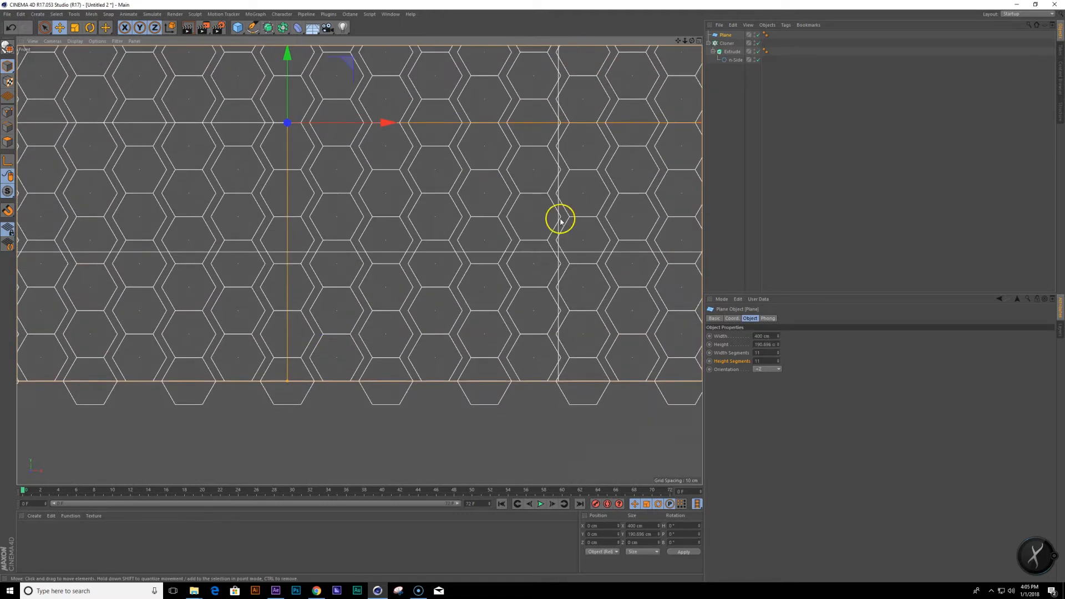
Reduce the plane's width to about 329.9 cm, closing the horizontal gaps between the hexagons.
scroll(383, 295, "up", 6)
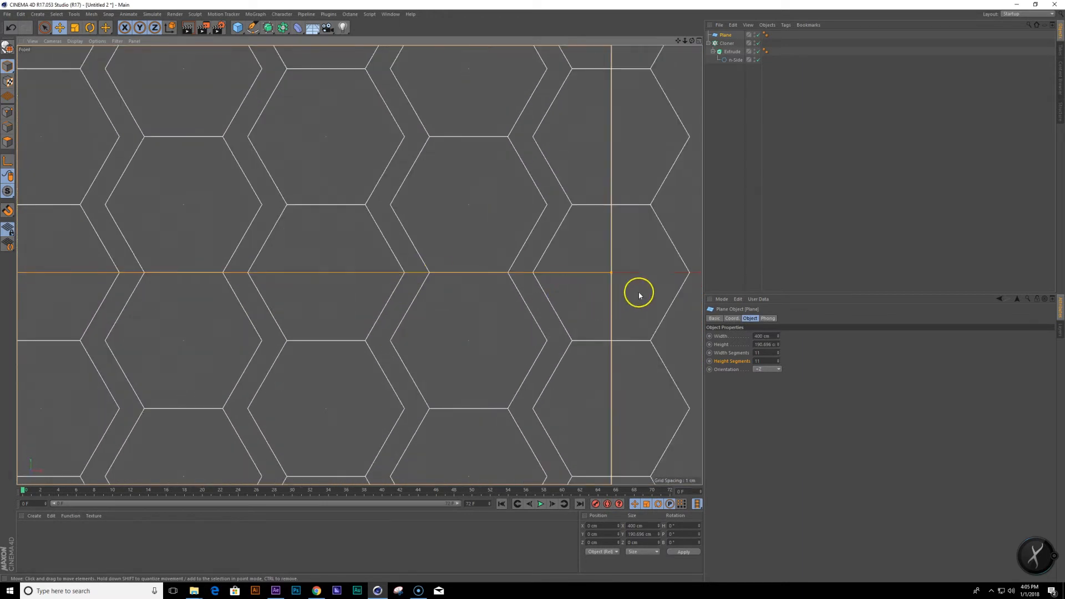
left_click_drag(612, 272, 522, 320)
scroll(523, 320, "up", 3)
left_click_drag(640, 248, 557, 242)
scroll(500, 265, "up", 3)
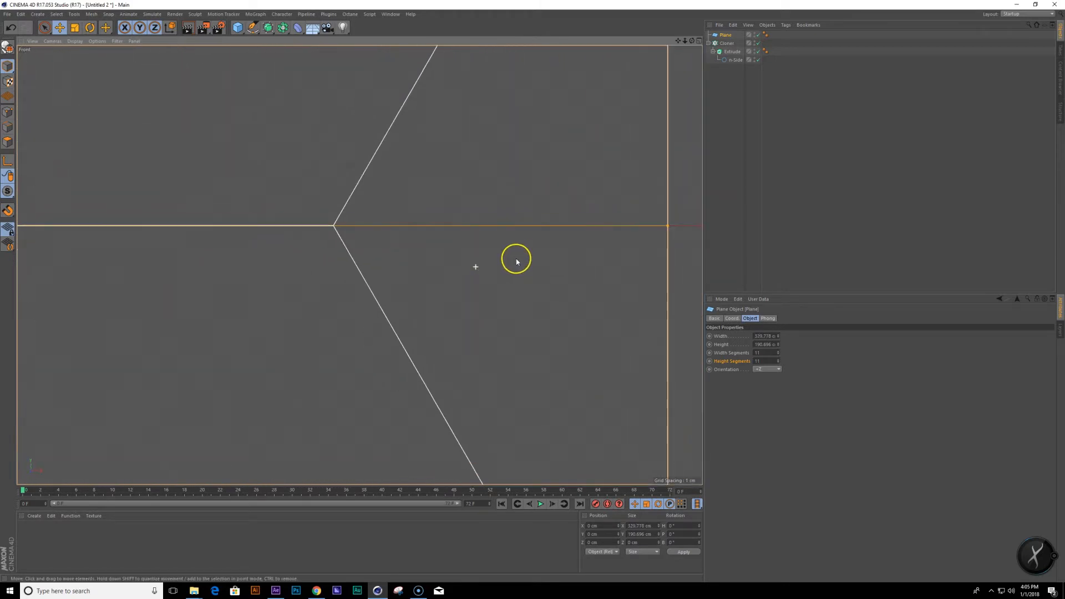
left_click_drag(648, 229, 651, 233)
Return to the perspective view and hide the plane in the viewport so only the hexagons show.
scroll(457, 307, "down", 5)
mouse_move(457, 307)
right_mouse_down("alt")
mouse_move(492, 292)
mouse_move(466, 300)
right_mouse_up("alt")
middle_click_drag(466, 300, 592, 268, "alt")
key("F1")
scroll(491, 299, "down", 4)
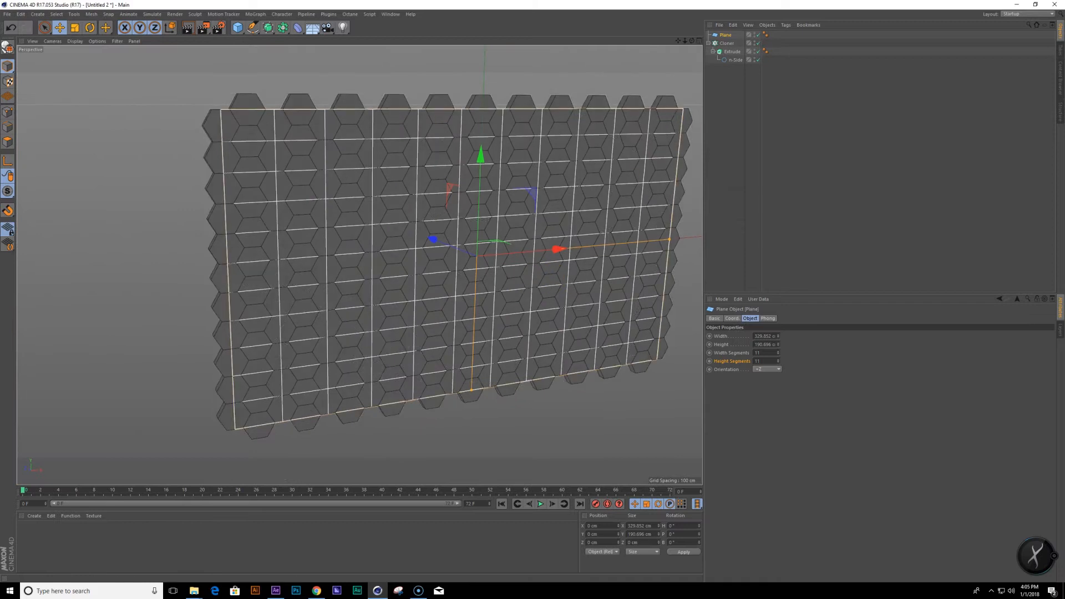
left_click(755, 34)
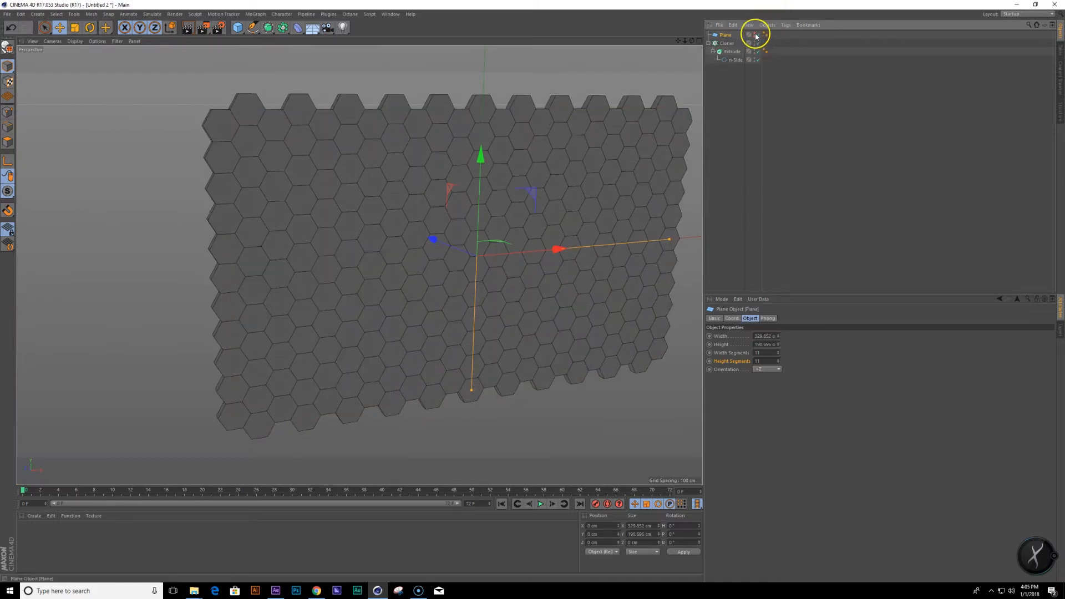
left_click_drag(418, 307, 704, 76, "alt")
Apply a Plain effector to the Cloner and set its falloff shape to Sphere.
left_click(727, 43)
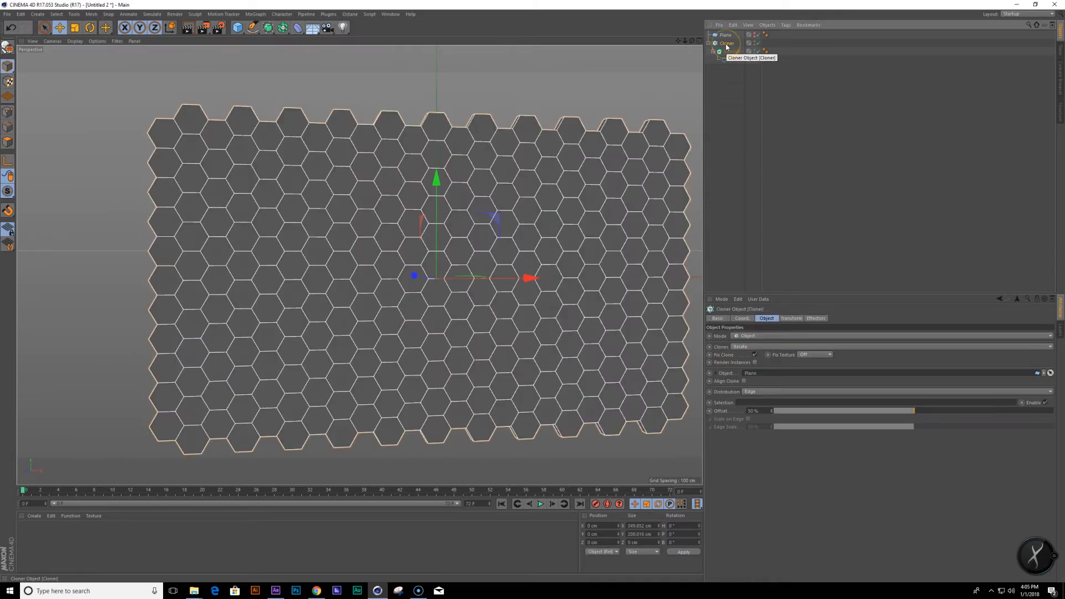
key("shift+c")
type("plain")
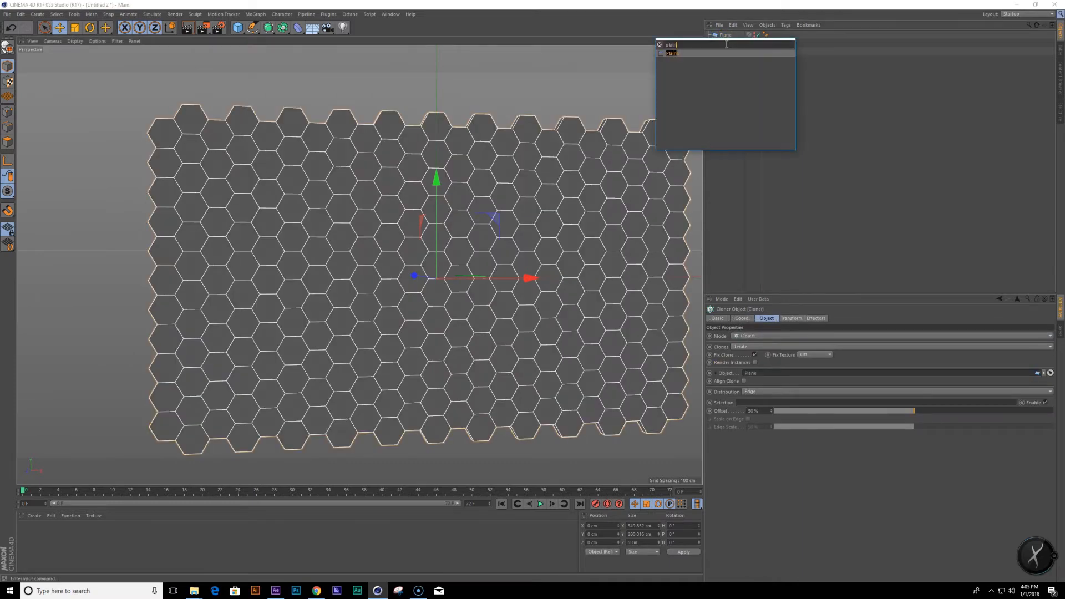
key("Return")
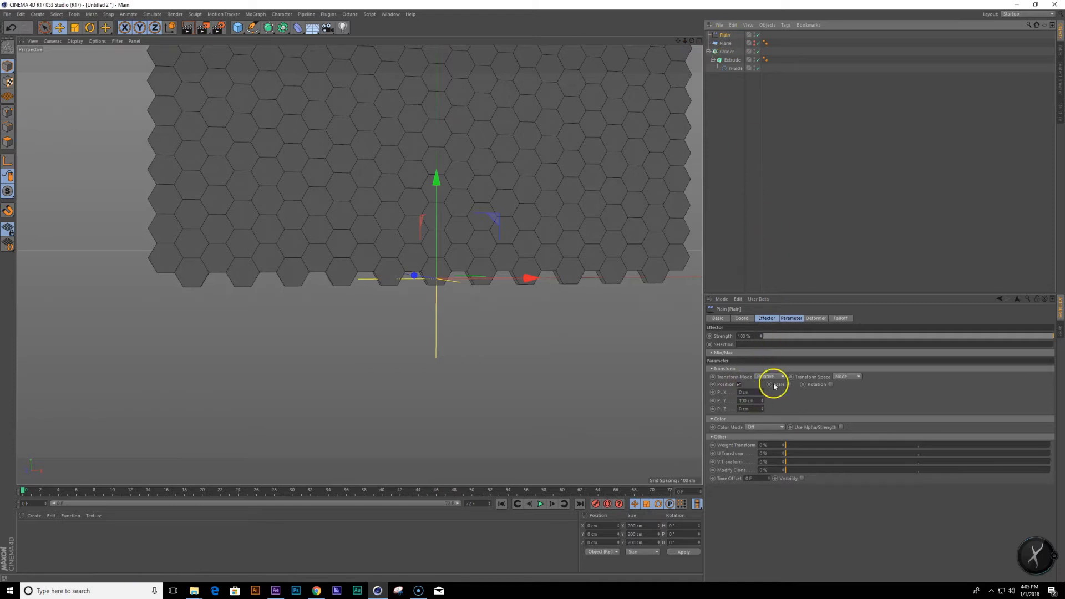
left_click(840, 319)
left_click(766, 338)
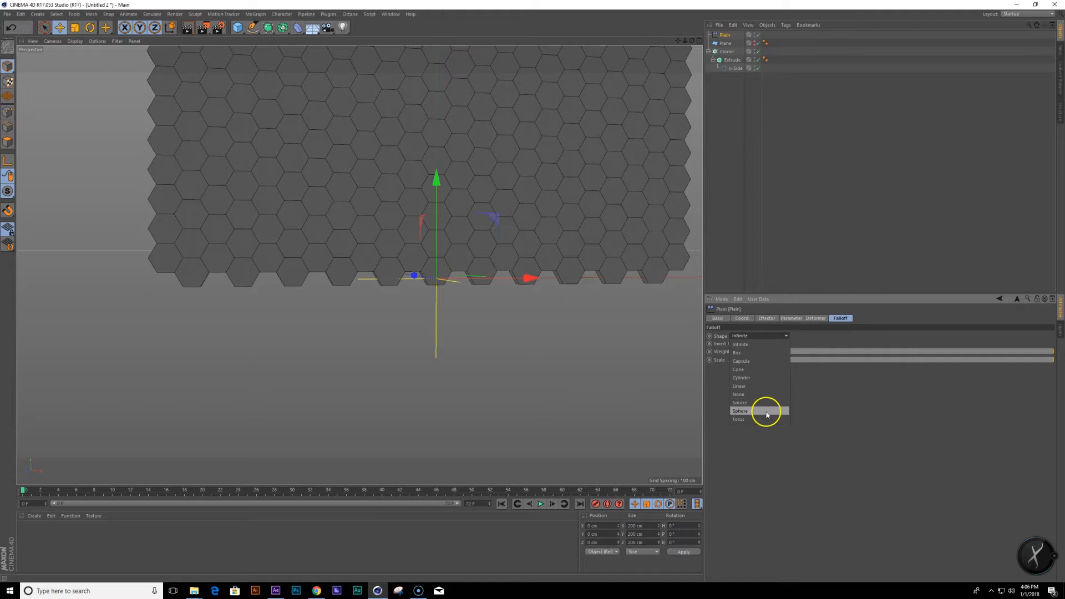
left_click(764, 412)
Try moving the Plain effector sideways along X across the hexagon grid, and delete the effector.
scroll(421, 255, "down", 4)
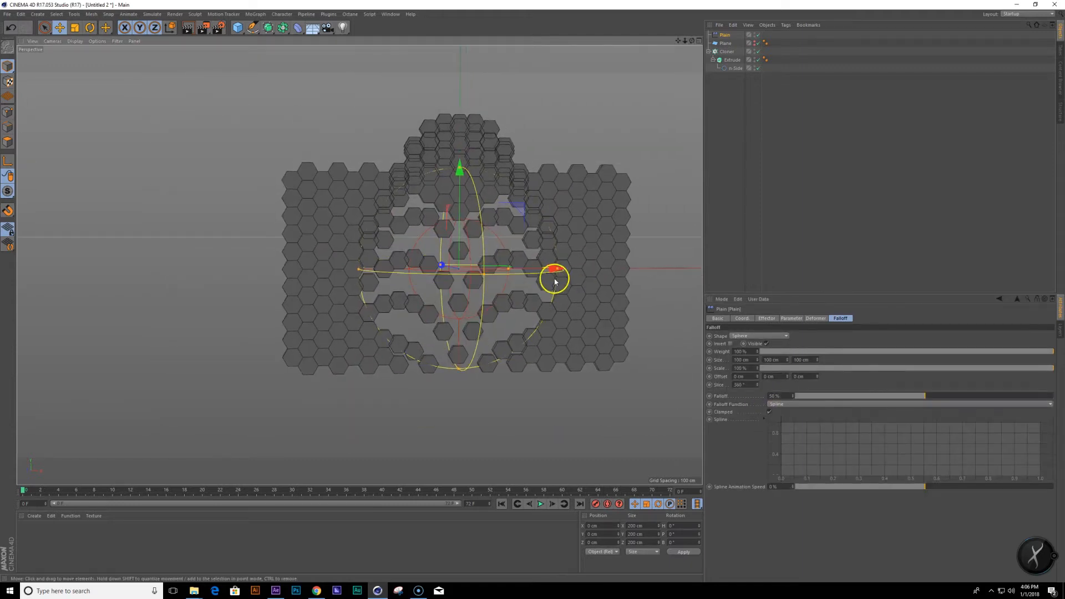
left_click_drag(552, 271, 514, 269)
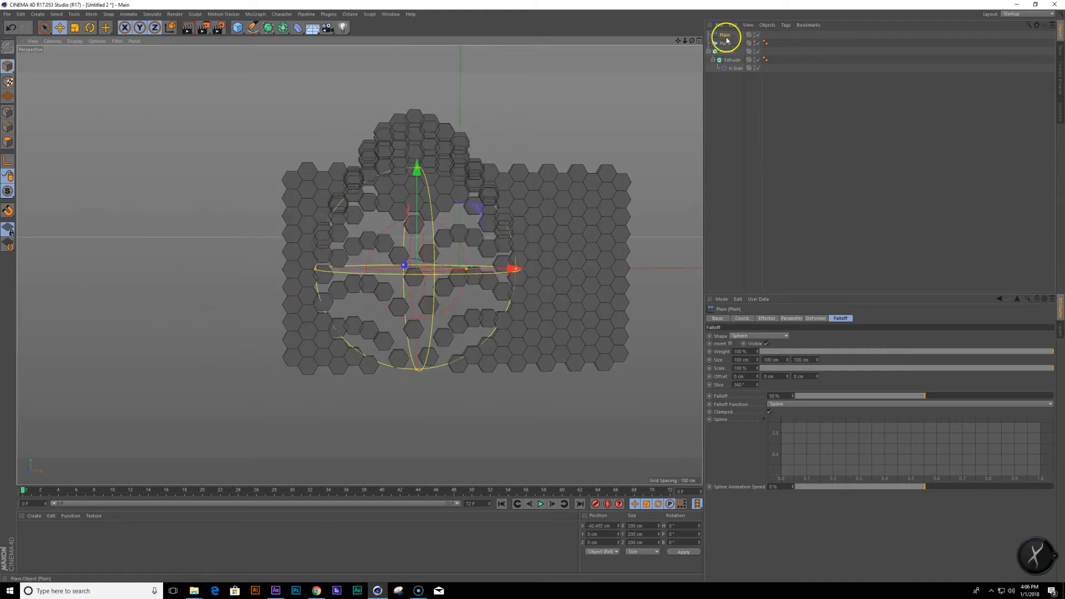
key("Delete")
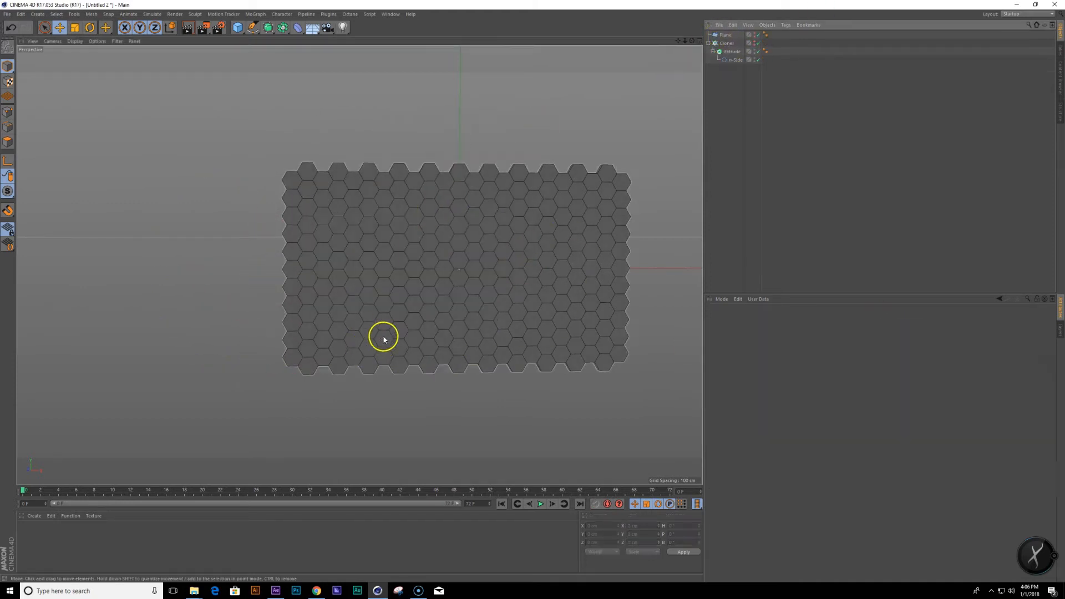
Frame the hexagon grid nearly head-on and add a Camera from that view.
scroll(339, 298, "up", 3)
left_click_drag(339, 298, 357, 284, "alt")
left_click_drag(328, 27, 379, 38)
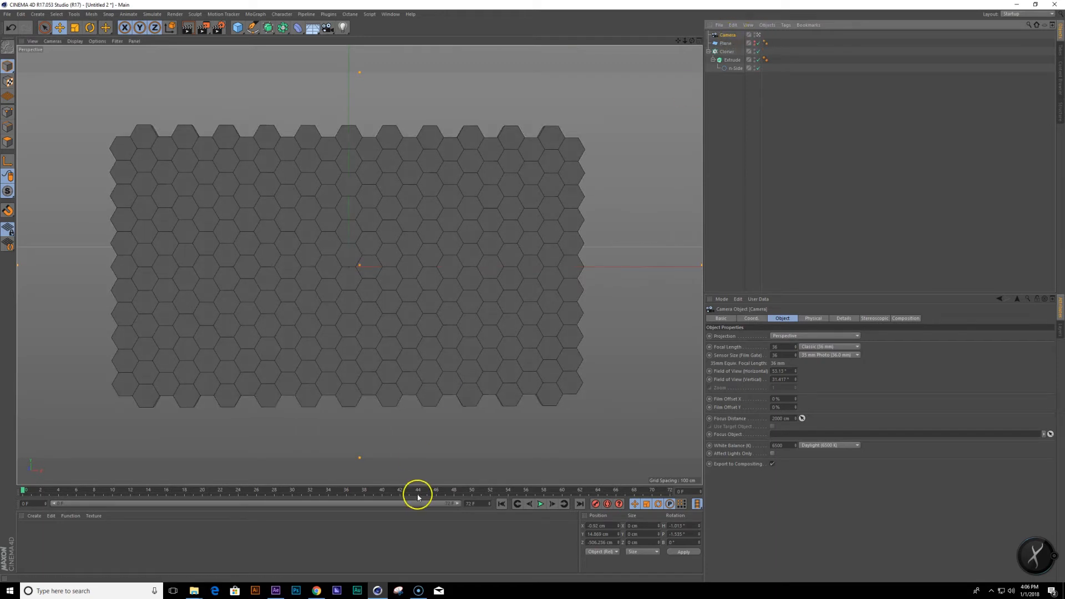
Switch to After Effects and examine the Hex_Radial composition at 0:00:01:07, with the whole frame in view.
left_click(276, 592)
left_click_drag(435, 405, 550, 389)
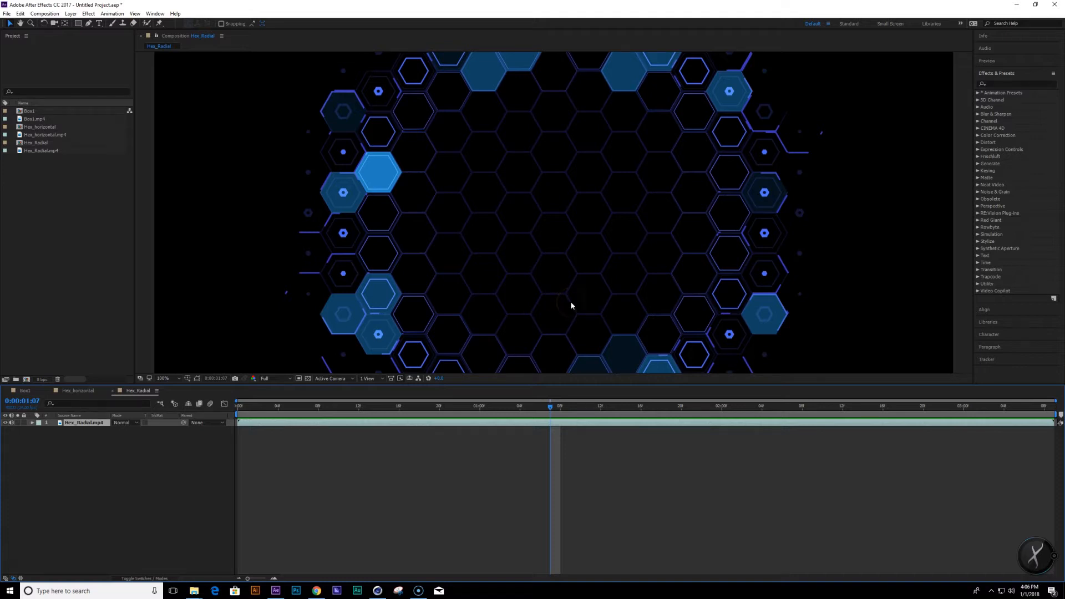
scroll(577, 299, "down", 2)
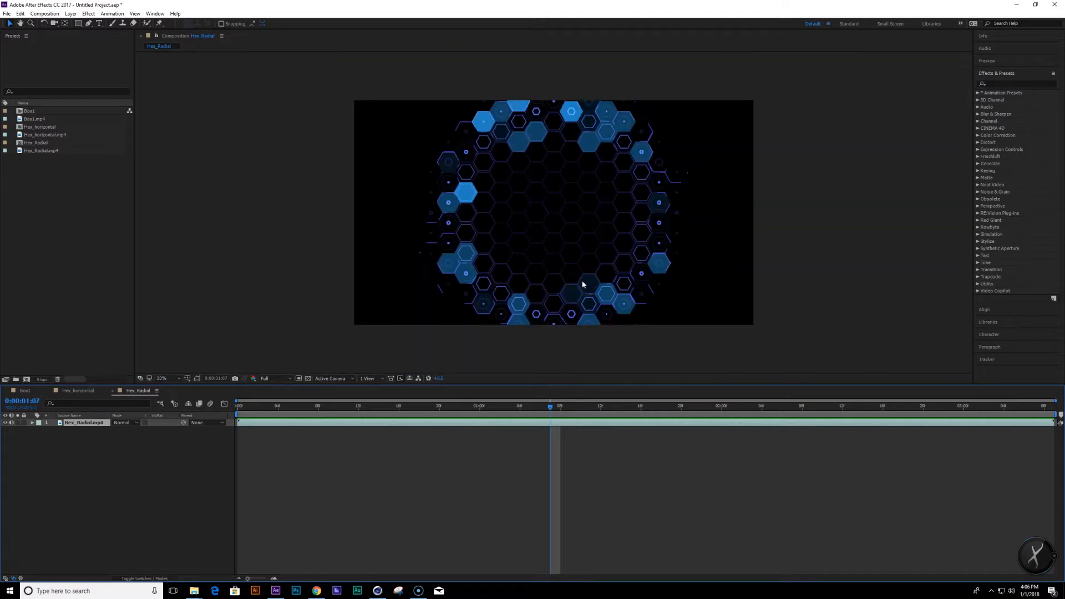
left_click(489, 288)
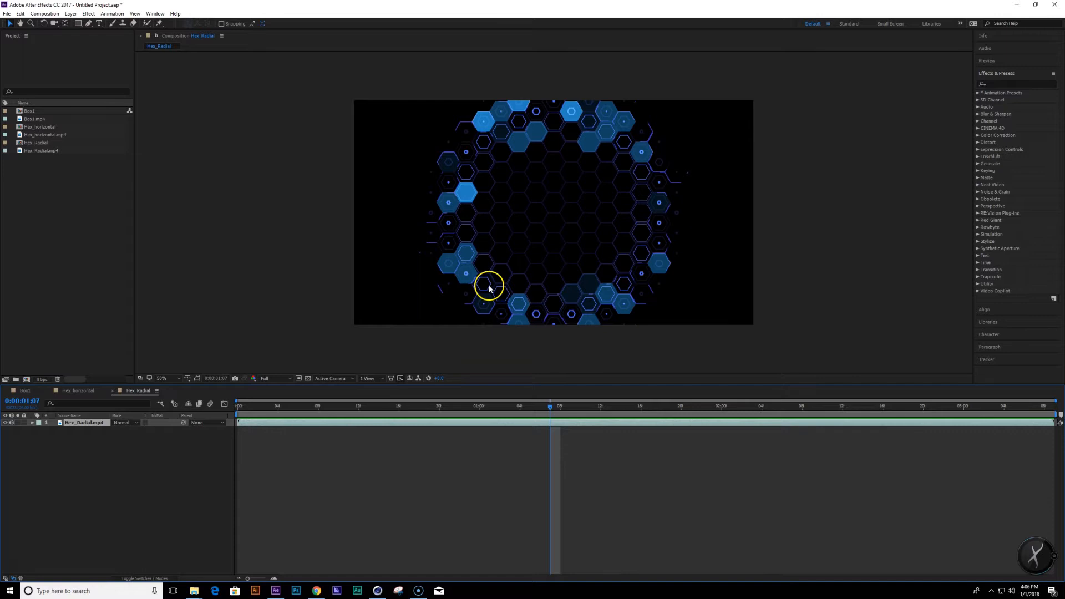
Switch back to Cinema 4D, set the camera's projection to Parallel, and center the hexagon grid in its frame.
left_click(377, 591)
middle_click_drag(367, 300, 417, 282, "alt")
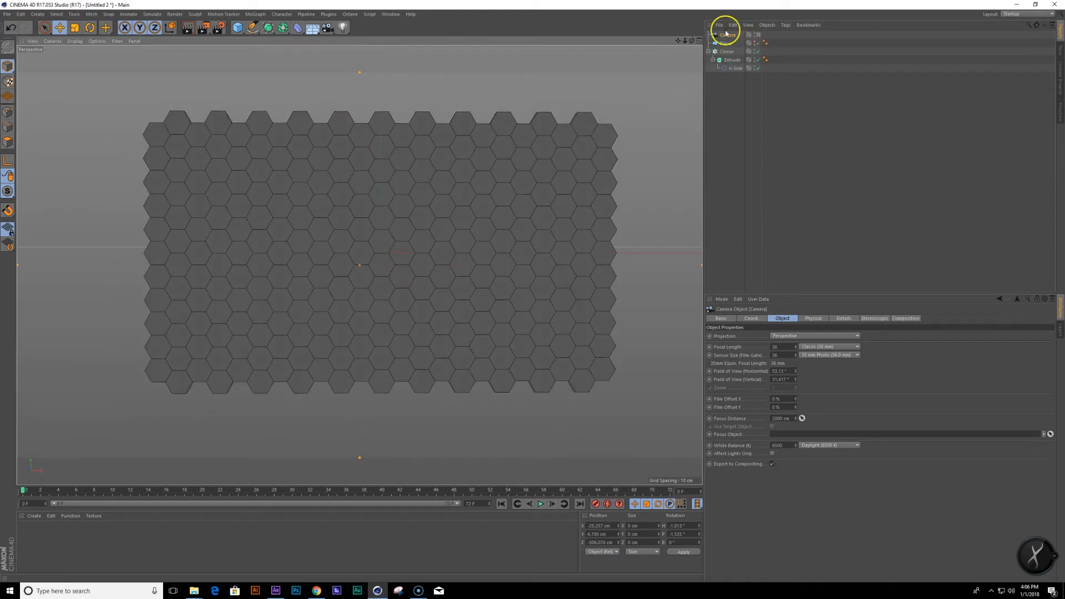
left_click(727, 36)
left_click(793, 336)
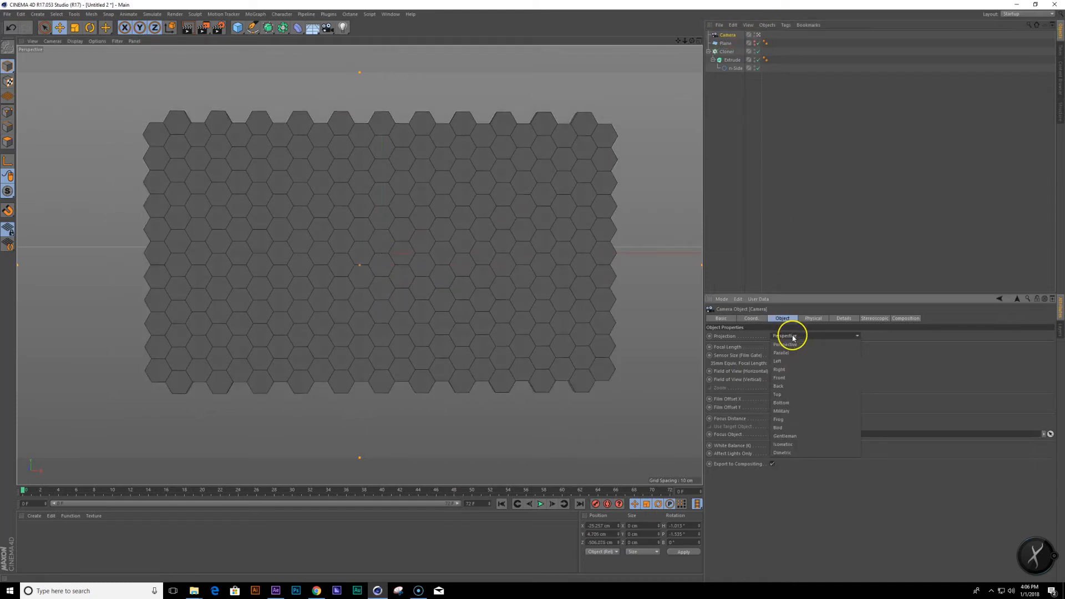
left_click(794, 353)
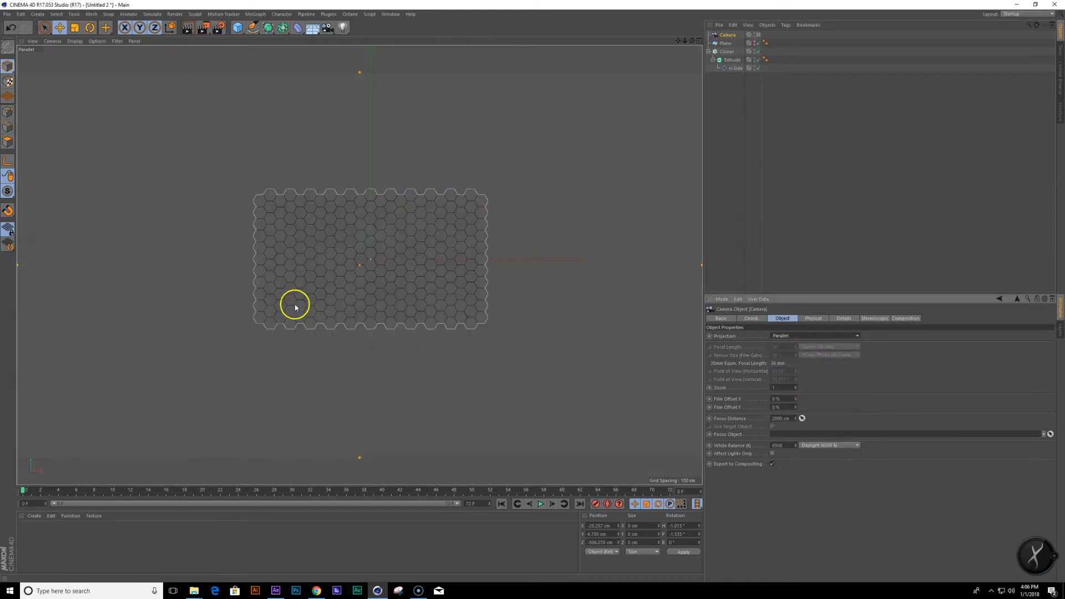
scroll(402, 259, "up", 10)
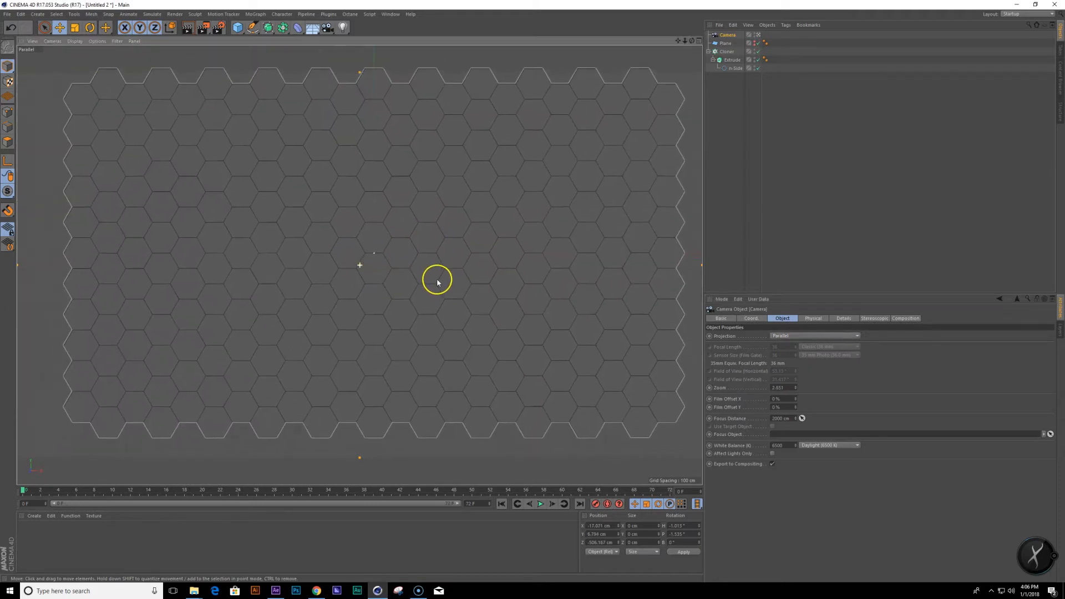
middle_click_drag(437, 283, 407, 295)
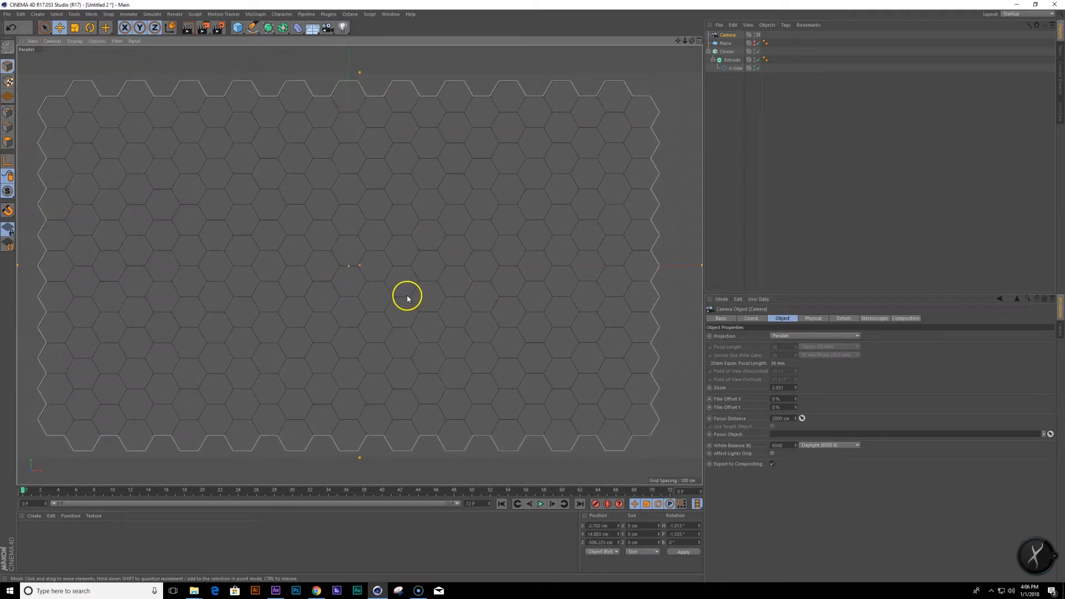
Set the viewport's tinted border opacity to 50%.
key("shift+v")
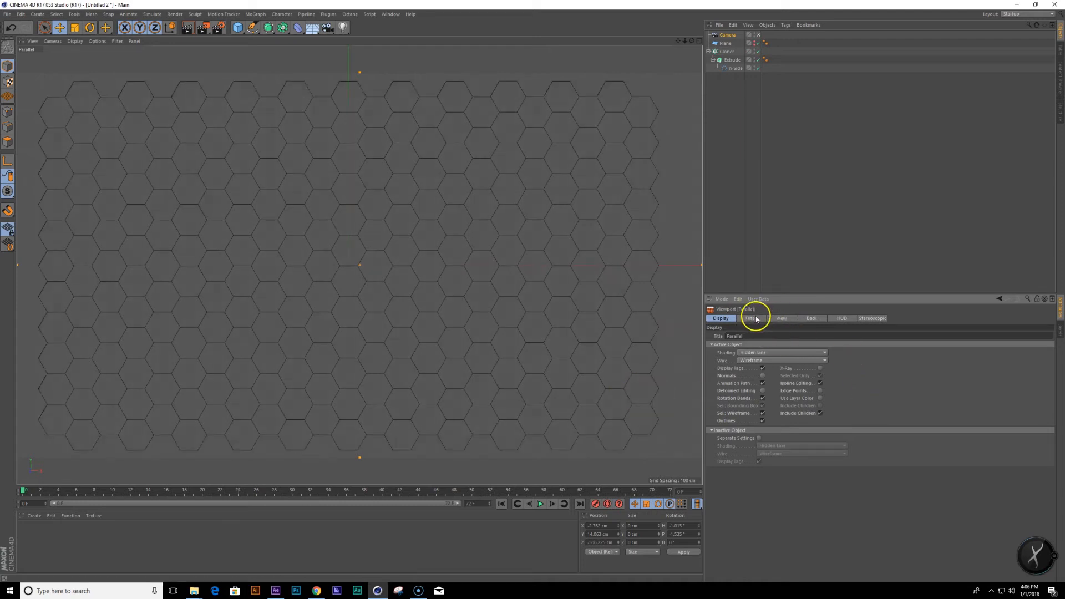
left_click(750, 319)
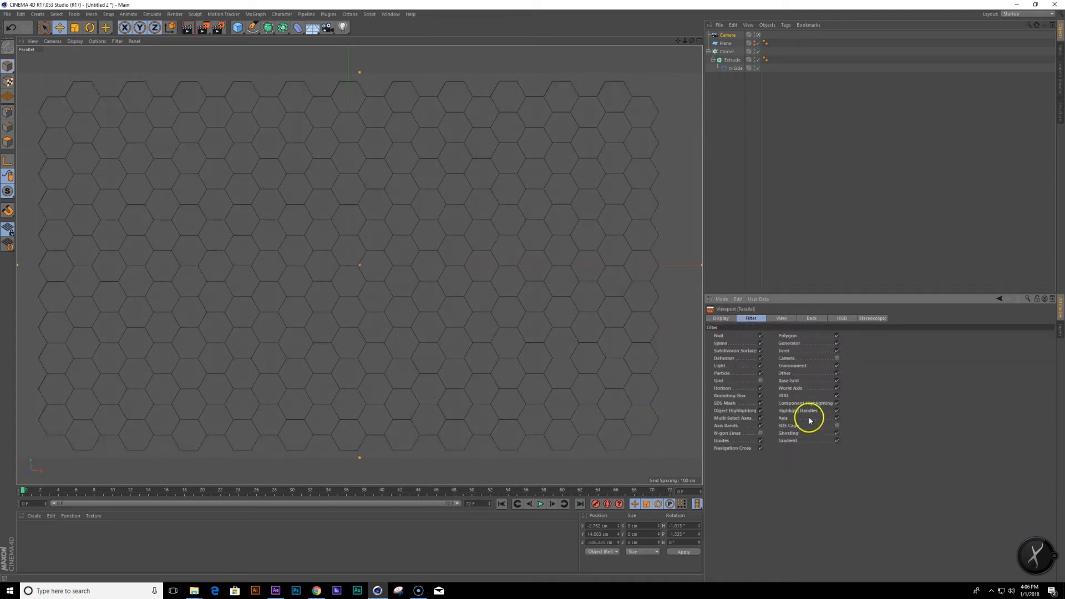
left_click(722, 319)
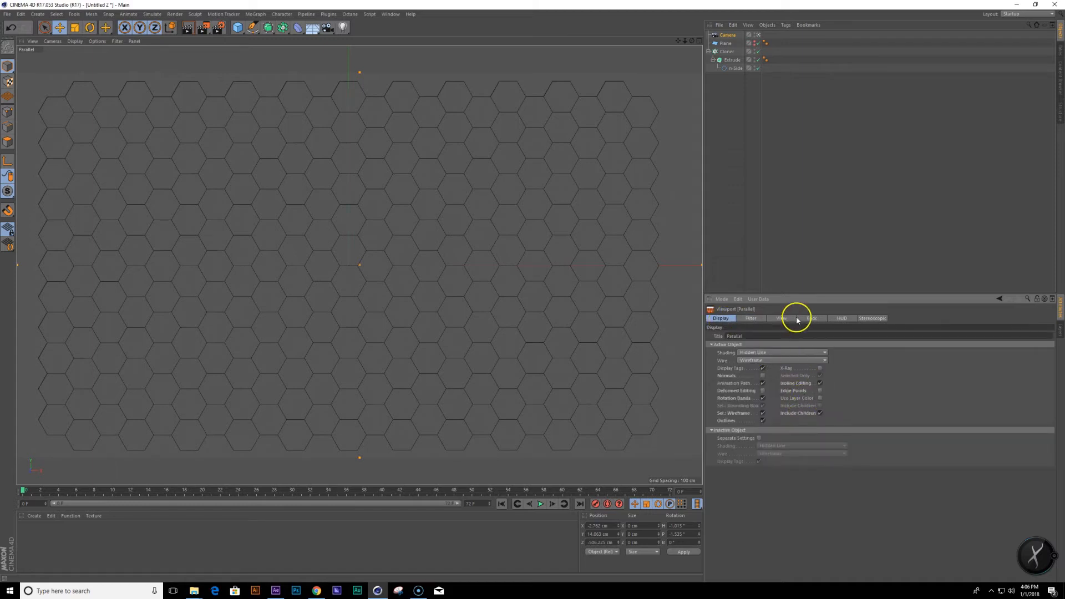
left_click(782, 319)
left_click_drag(806, 399, 685, 414)
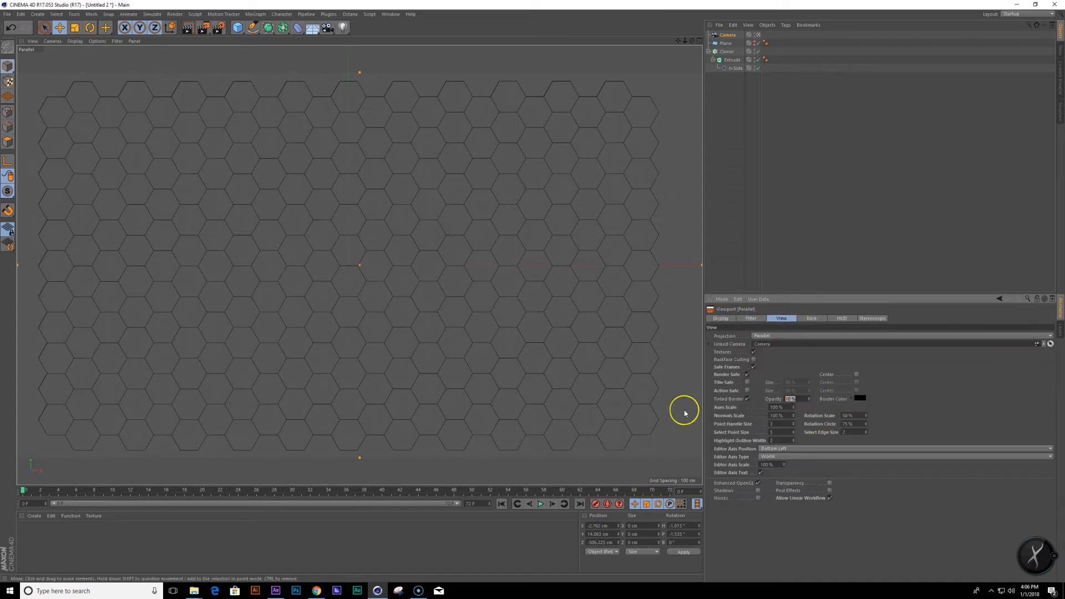
type("50")
key("Return")
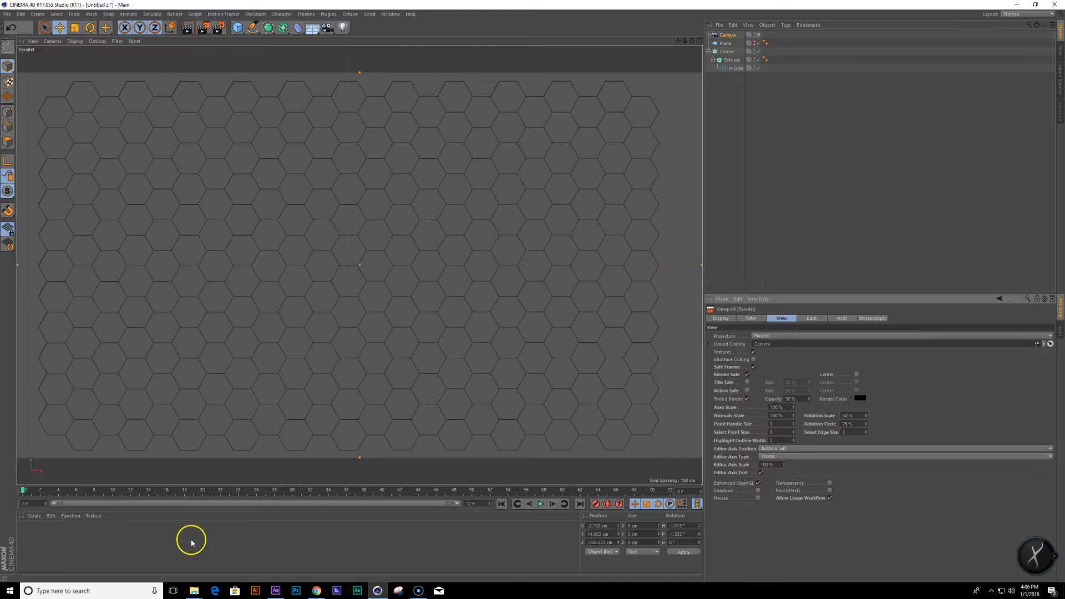
left_click(378, 185)
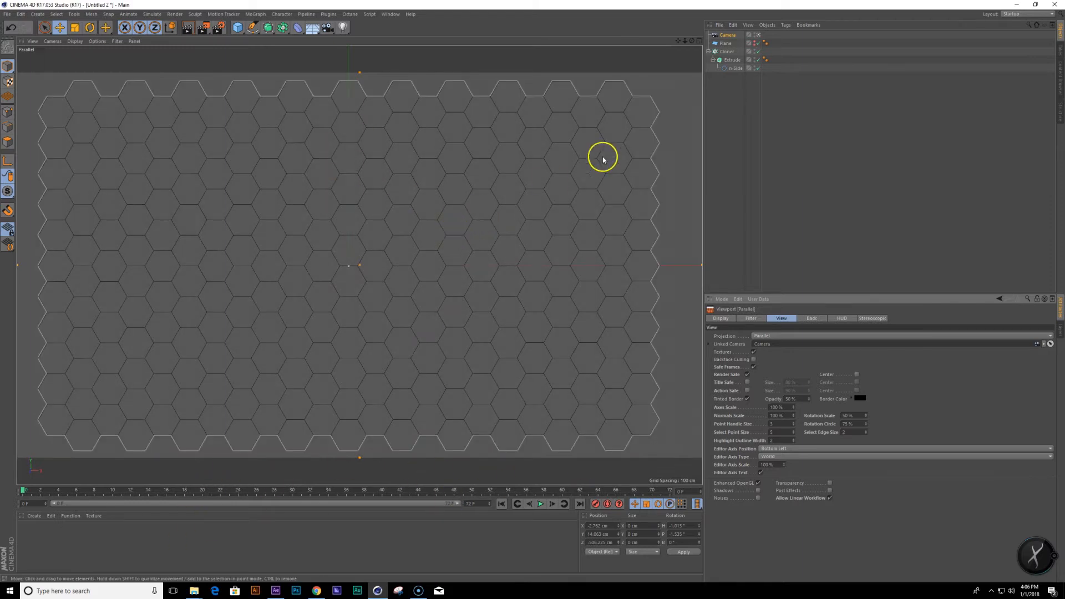
Zoom and shift the camera until the hexagon grid fills the entire render frame.
scroll(380, 298, "up", 3)
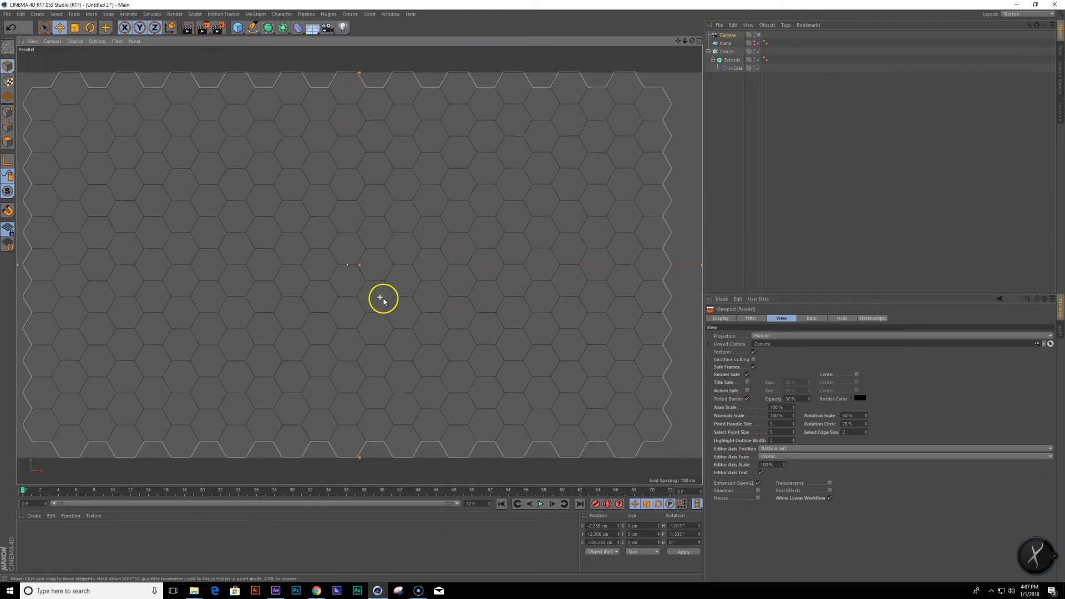
mouse_move(360, 312)
middle_mouse_down("alt")
mouse_move(371, 317)
mouse_move(364, 324)
mouse_move(371, 309)
mouse_move(379, 317)
mouse_move(367, 303)
mouse_move(375, 311)
middle_mouse_up("alt")
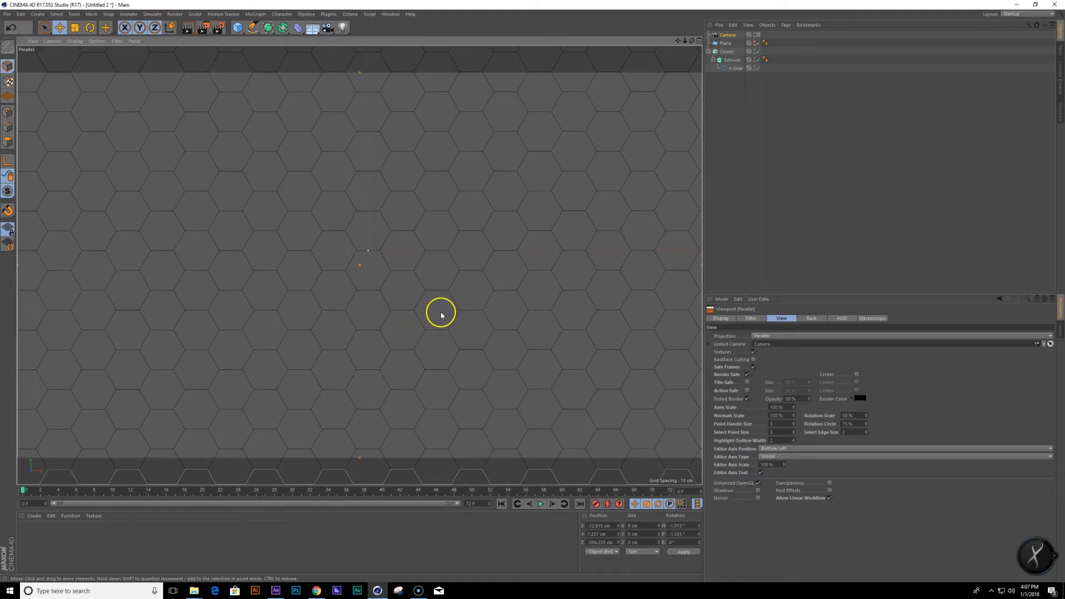
middle_click_drag(439, 317, 427, 318, "alt")
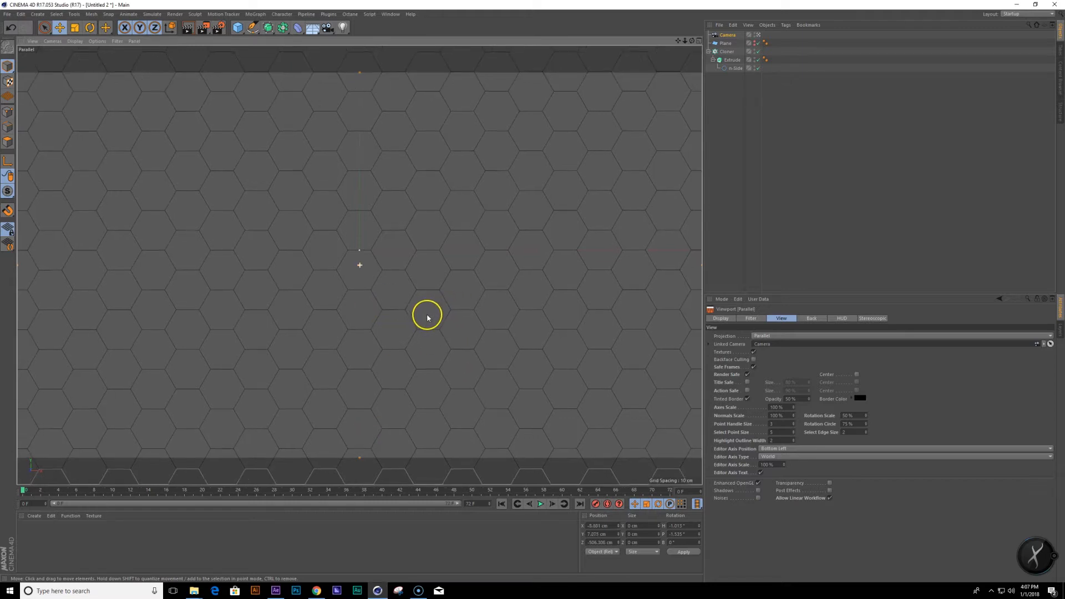
Add a Protection tag to the Camera object to lock its position and rotation.
right_click(729, 36)
mouse_move(809, 39)
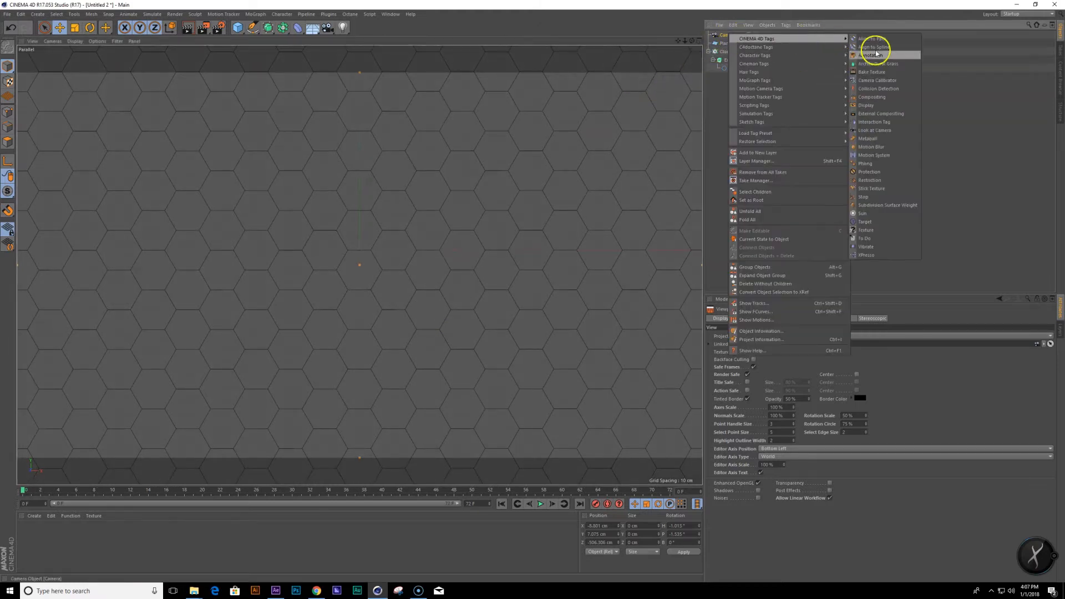
left_click(888, 172)
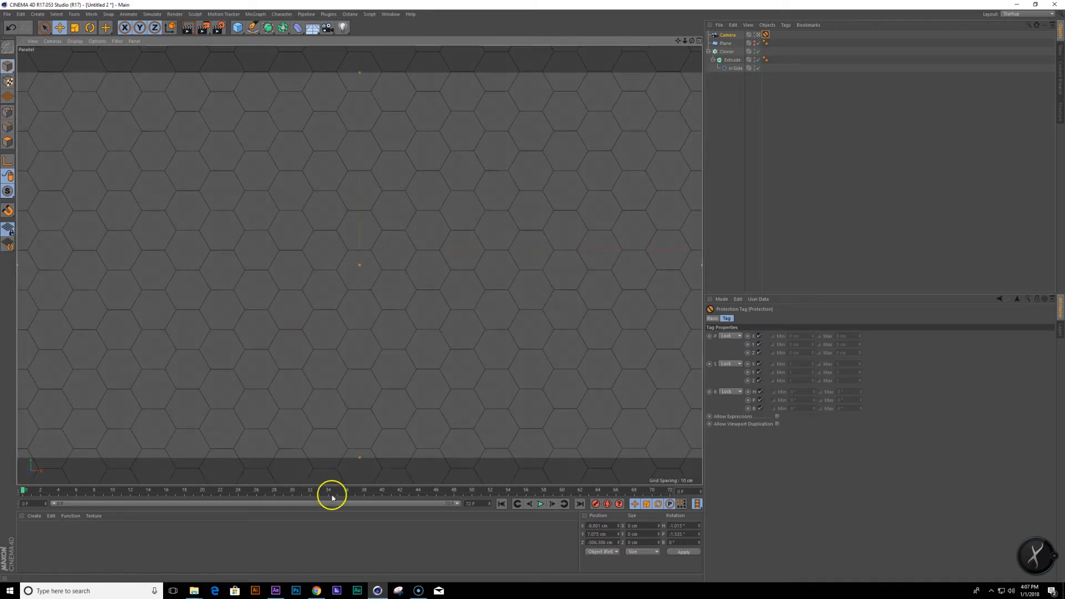
Switch to After Effects and create a 1000 x 1000 px composition named Hex Texture.
mouse_move(279, 594)
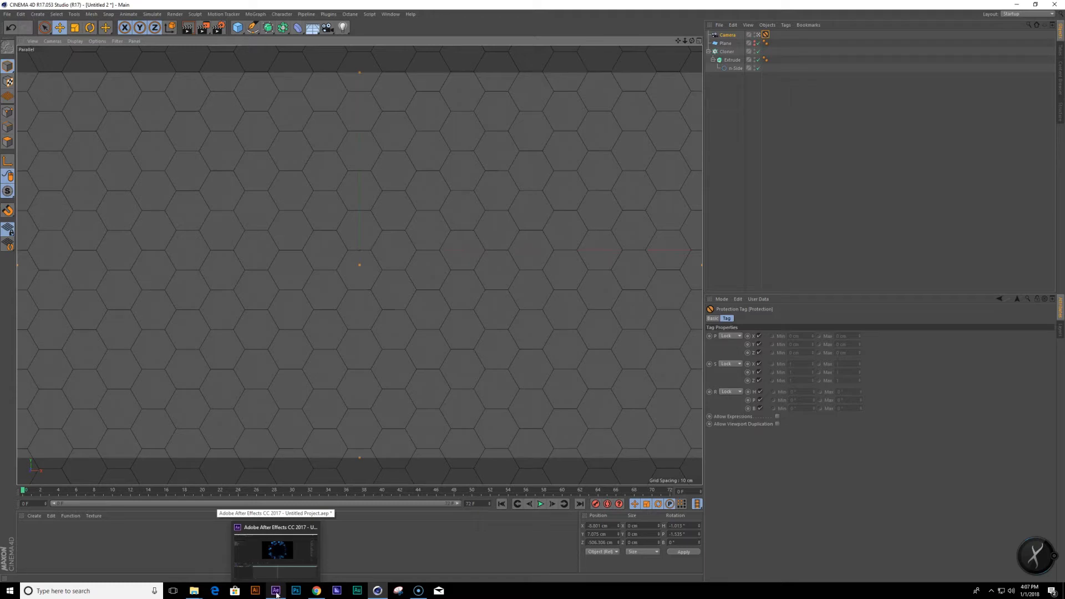
left_click(277, 592)
left_click(26, 379)
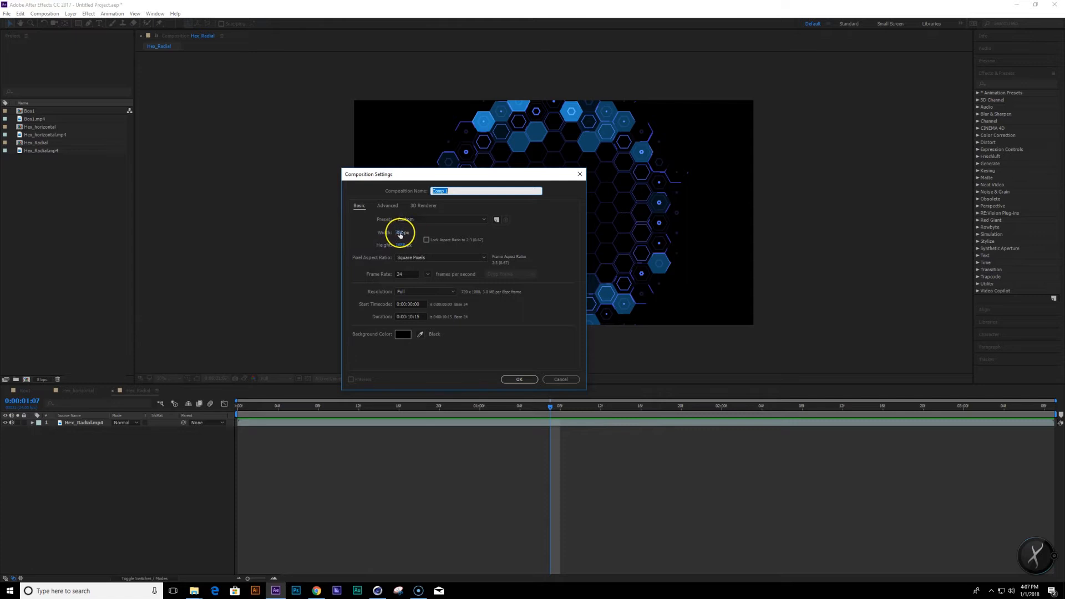
left_click(401, 233)
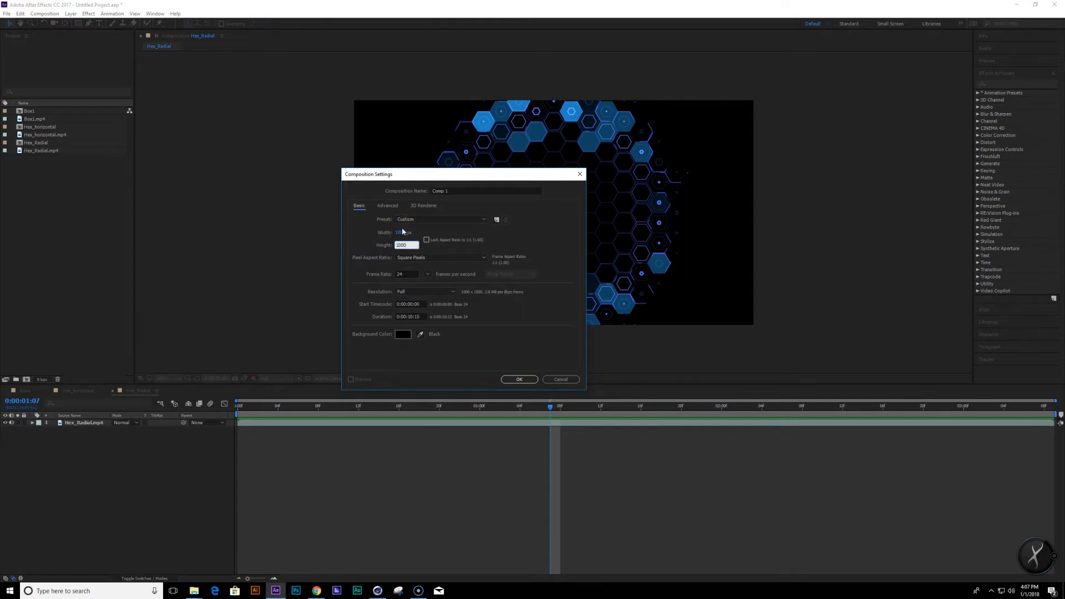
left_click(534, 380)
left_click(466, 191)
left_click_drag(471, 192, 4, 182)
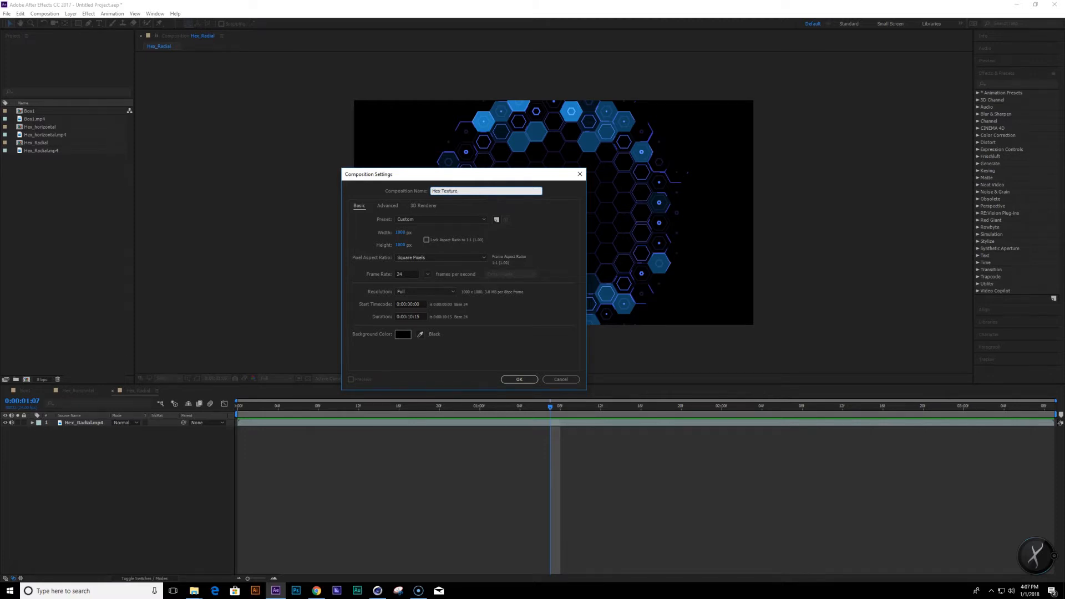
key("Return")
scroll(553, 220, "down", 4)
scroll(554, 221, "up", 3)
scroll(554, 220, "down", 1)
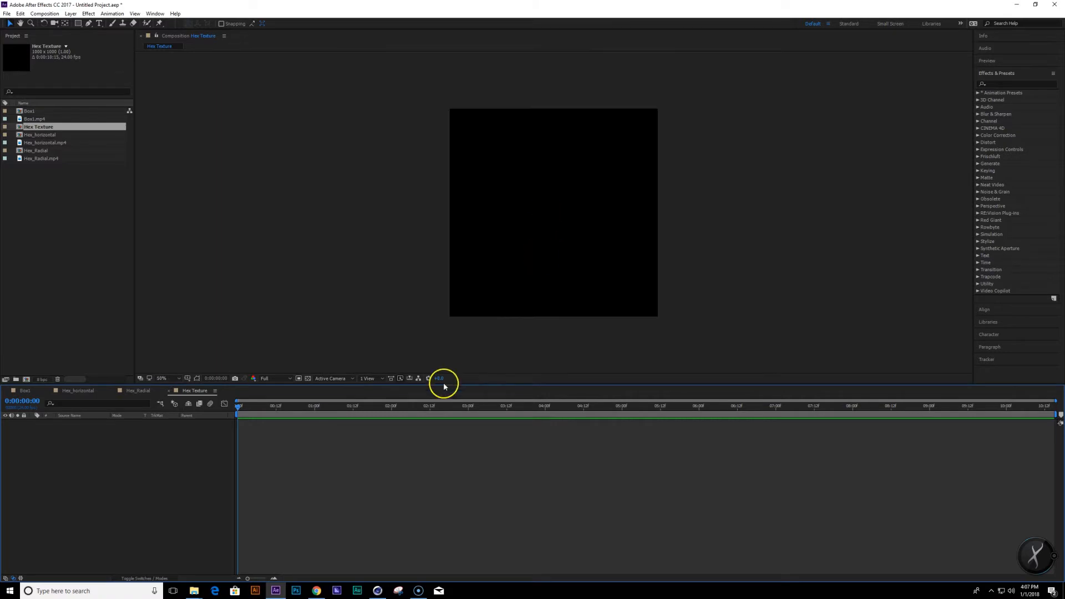
Add a polygon shape layer that fills the Hex Texture composition using the Polygon tool.
left_click(79, 23)
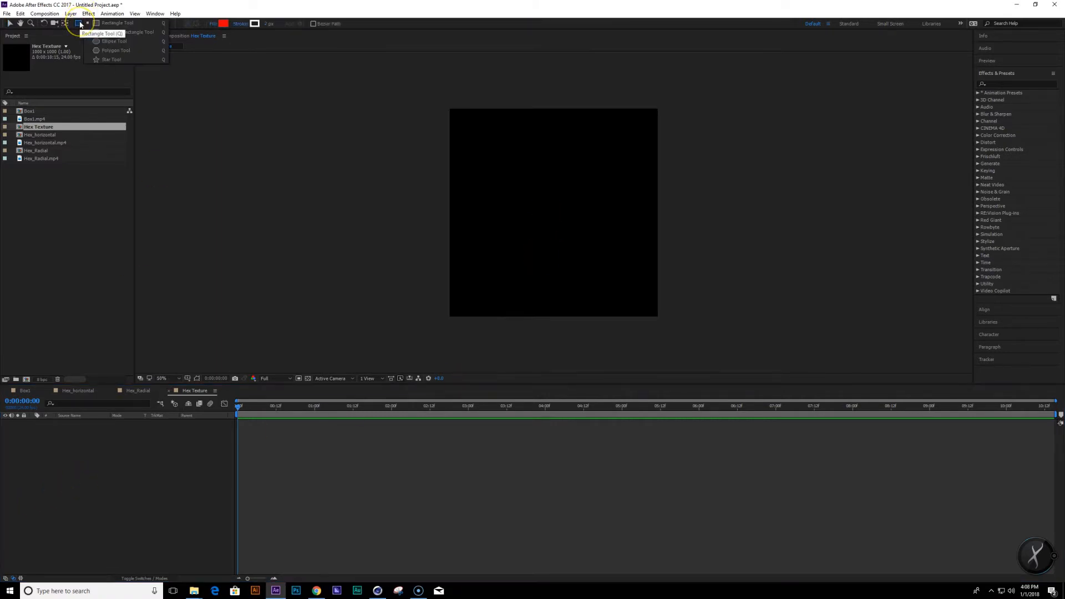
left_click(105, 52)
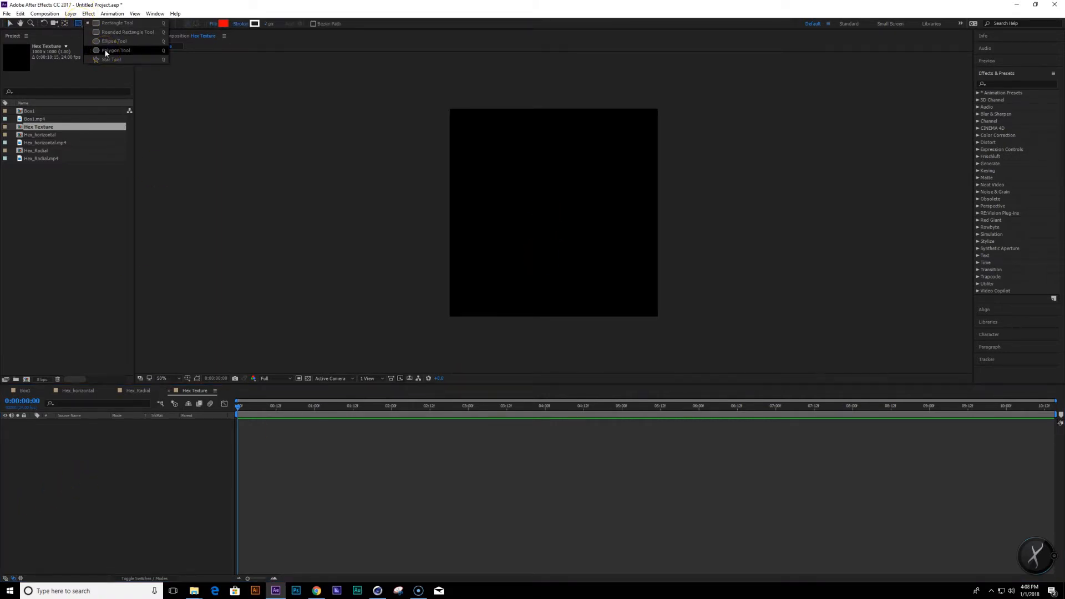
left_click(106, 52)
double_click(78, 24)
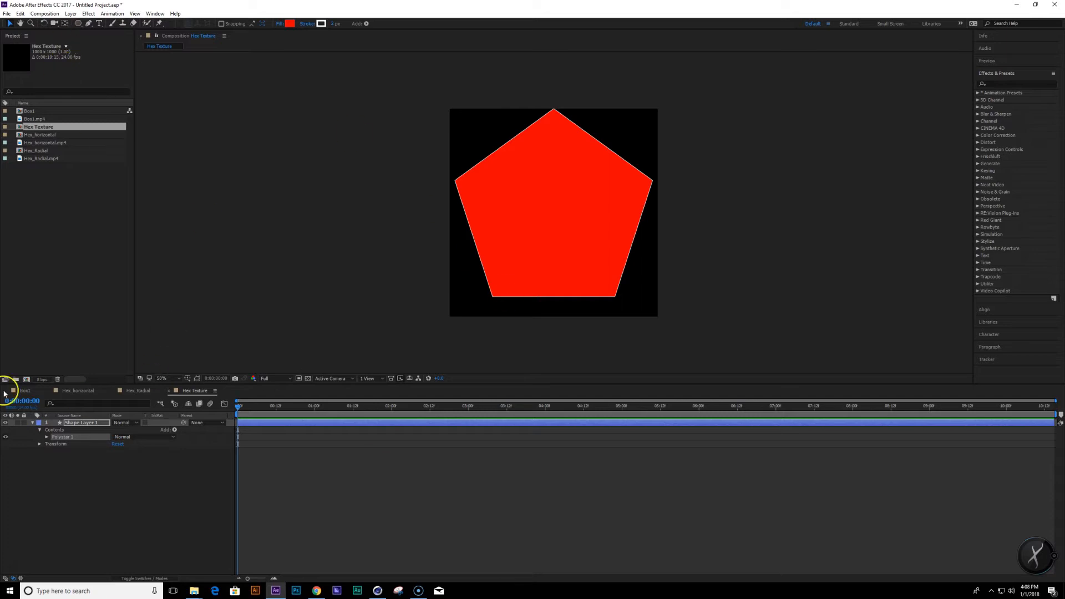
Set the polystar path's Points to 6 to turn the shape into a hexagon.
left_click(47, 442)
left_click(47, 438)
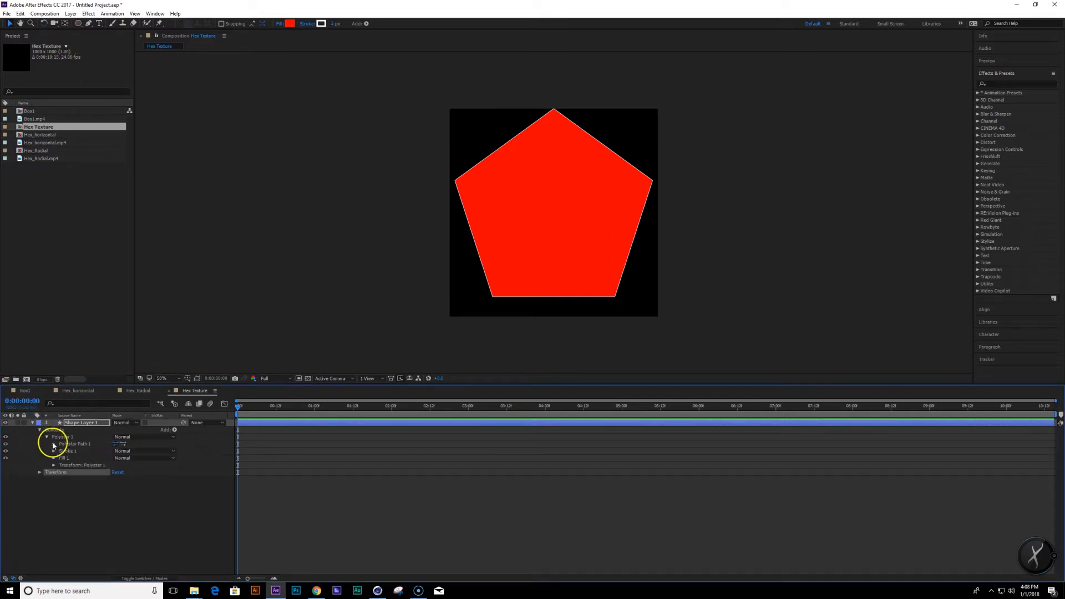
left_click(54, 445)
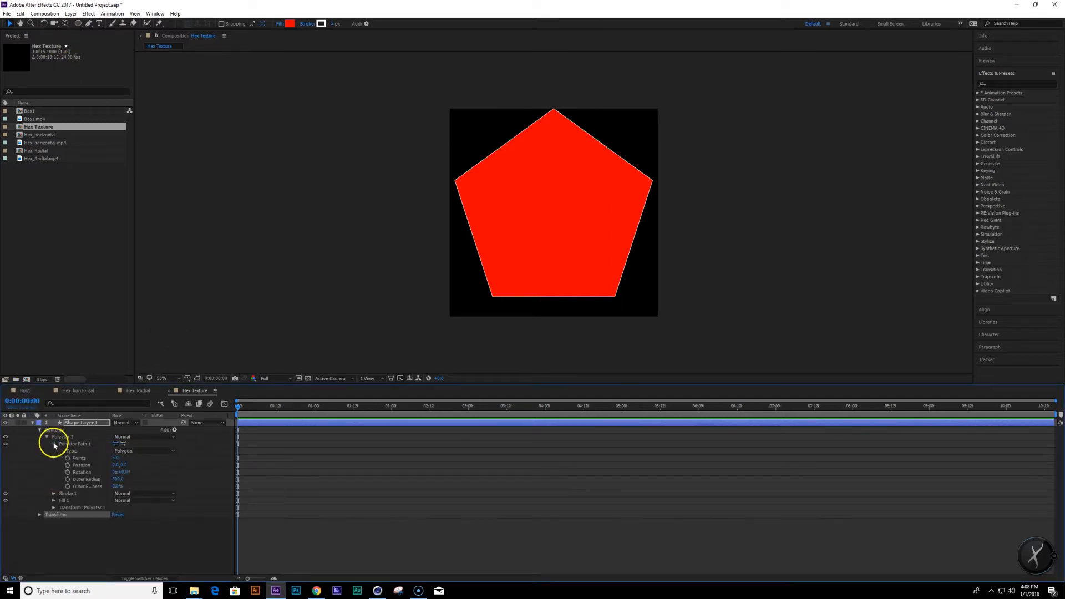
left_click(115, 459)
type("6")
key("Return")
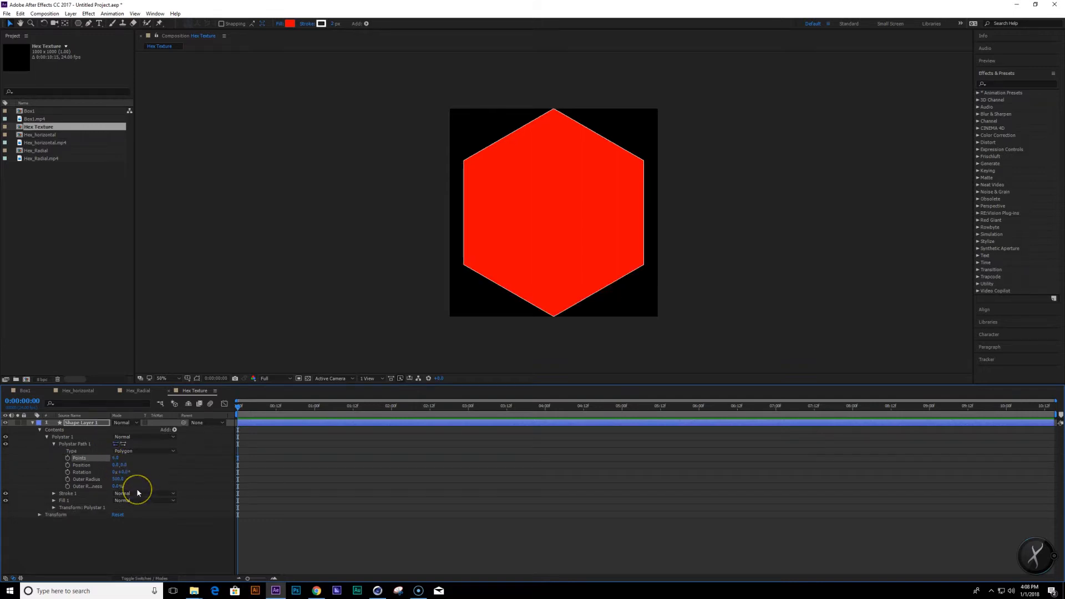
Set the polystar path's rotation to 30° so the hexagon has flat top and bottom edges.
mouse_move(122, 473)
left_mouse_down()
mouse_move(140, 481)
mouse_move(126, 471)
left_mouse_up()
left_click(121, 471)
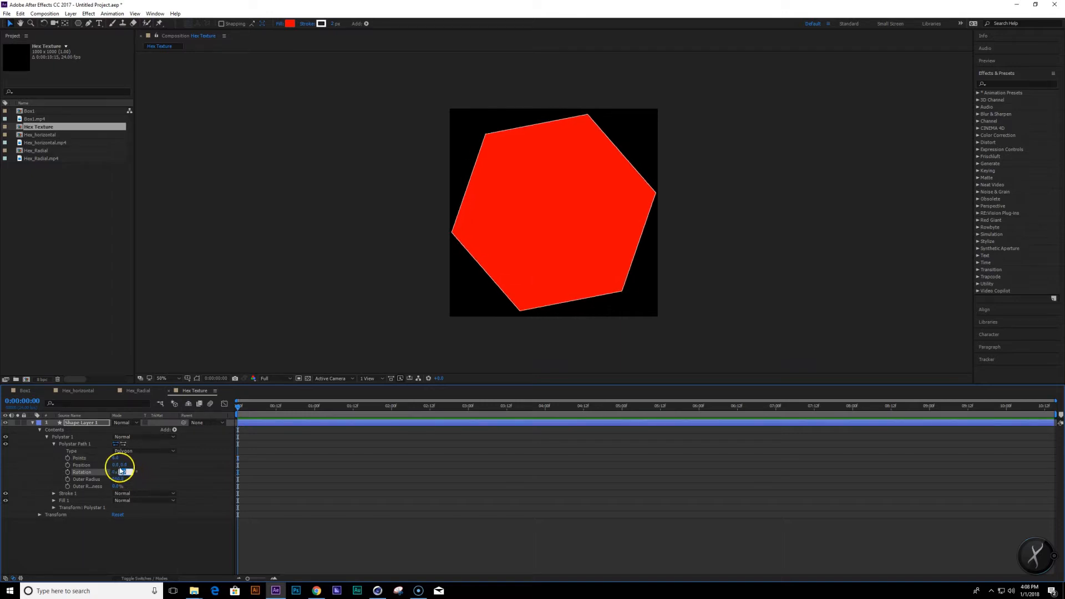
type("0")
key("Return")
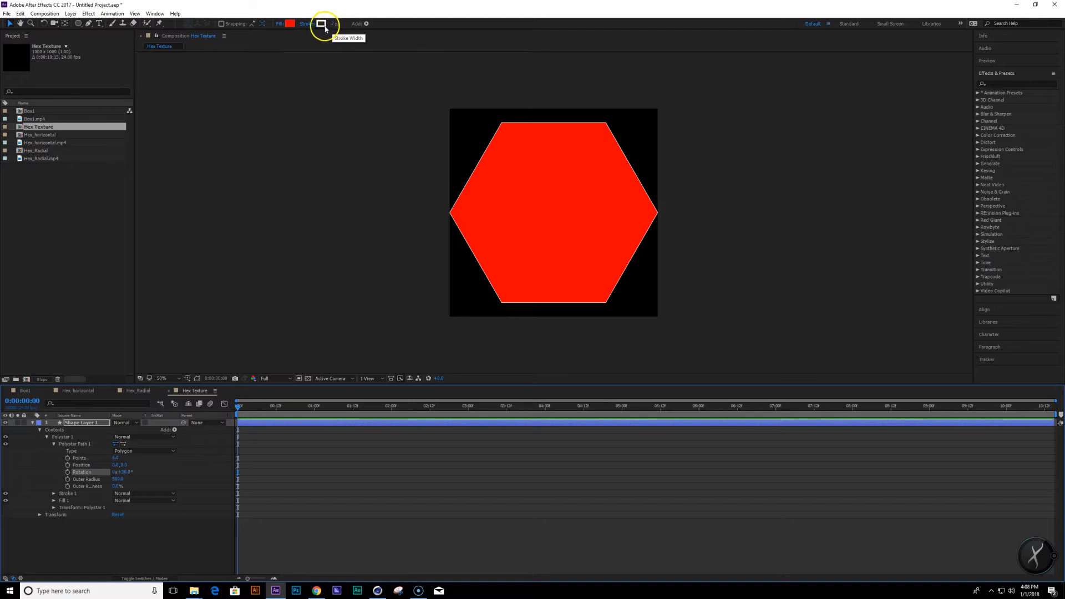
Set the hexagon's stroke to None.
left_click(307, 25)
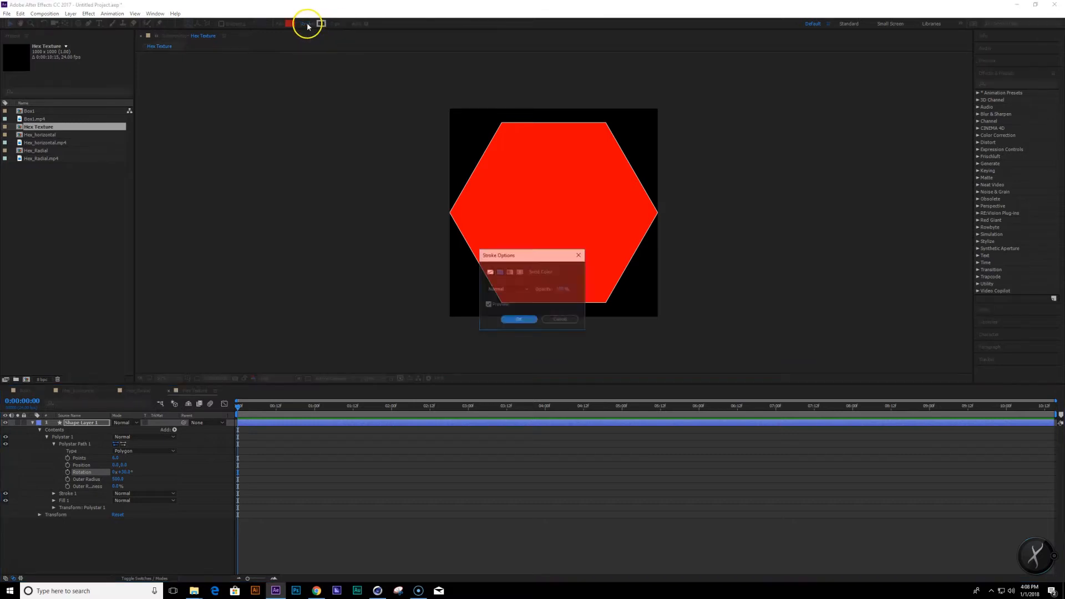
left_click(490, 272)
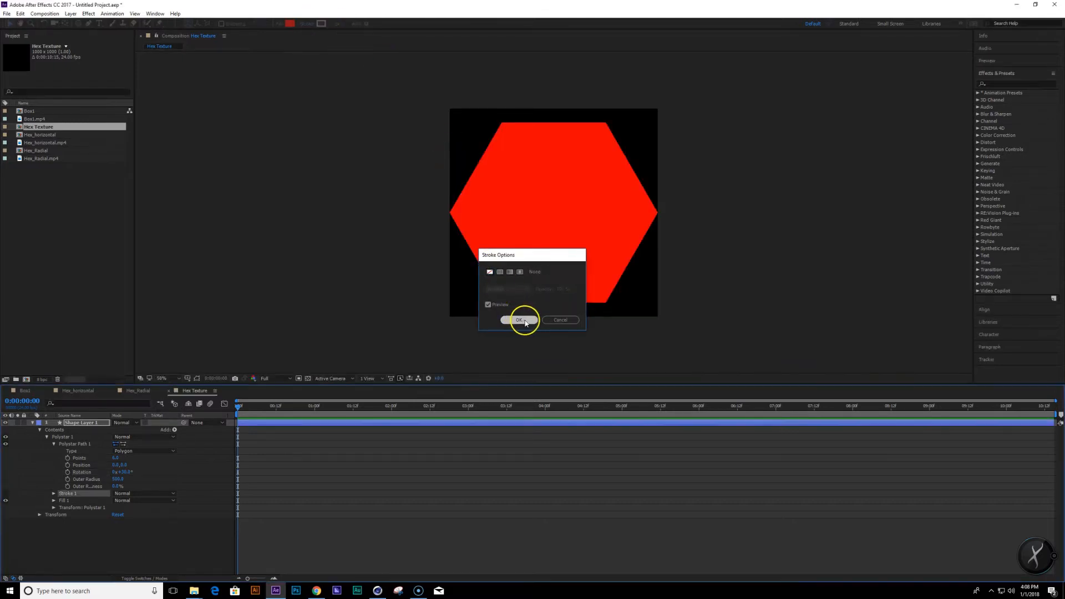
left_click(524, 321)
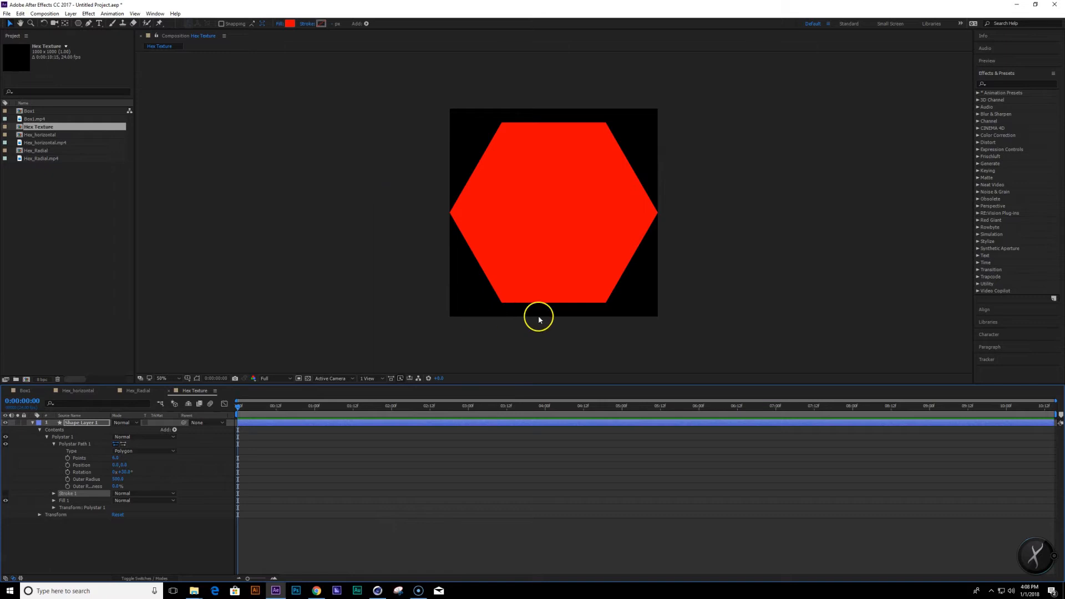
mouse_move(381, 596)
left_click(375, 592)
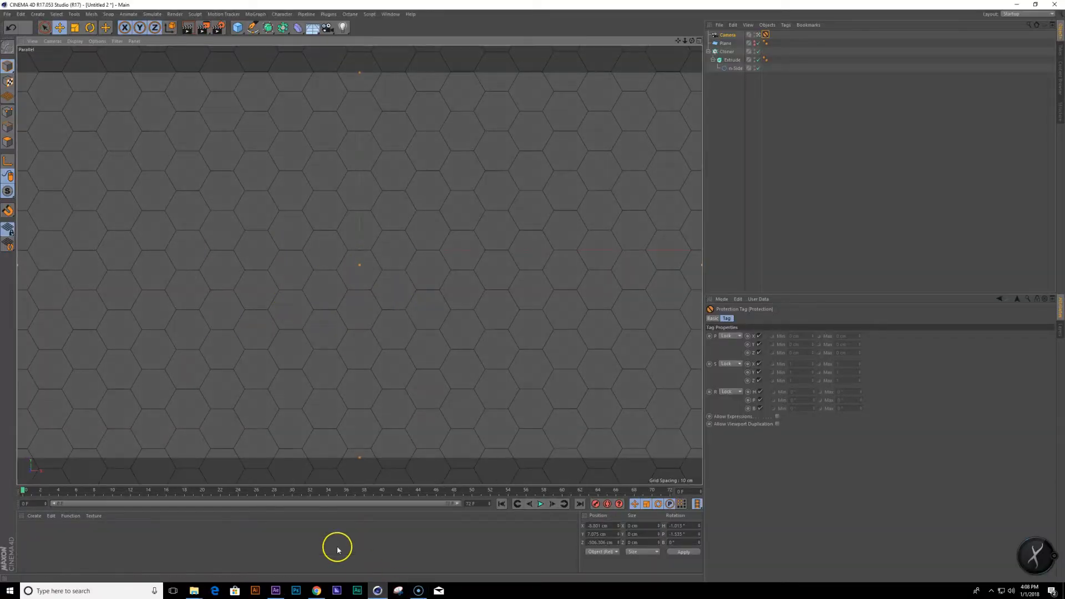
left_click(276, 591)
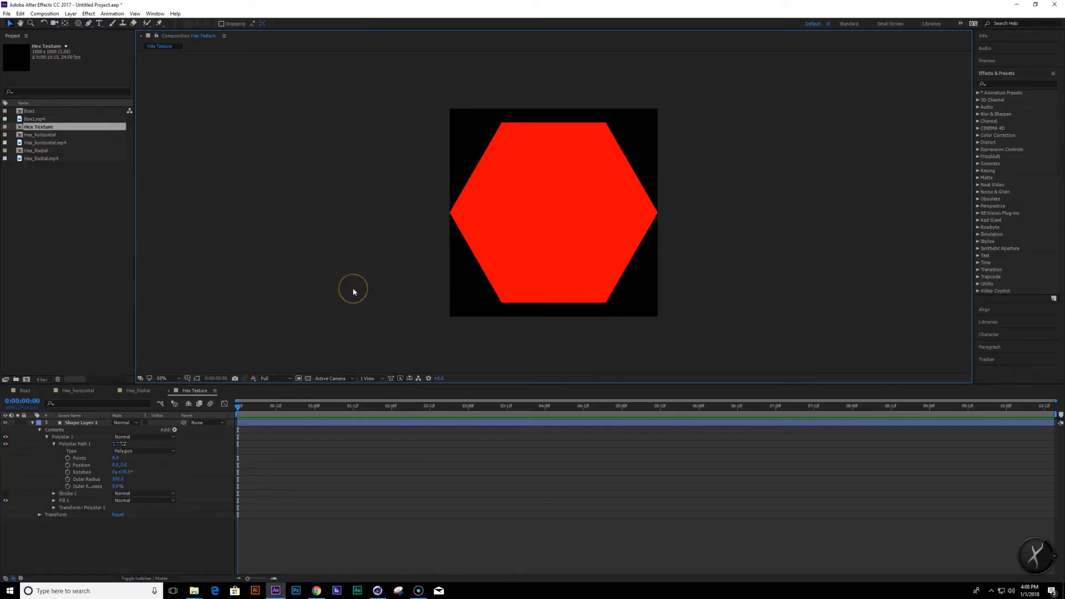
Queue the current Hex Texture frame for rendering with Best Settings and the JPEG Still output module.
key("ctrl+m")
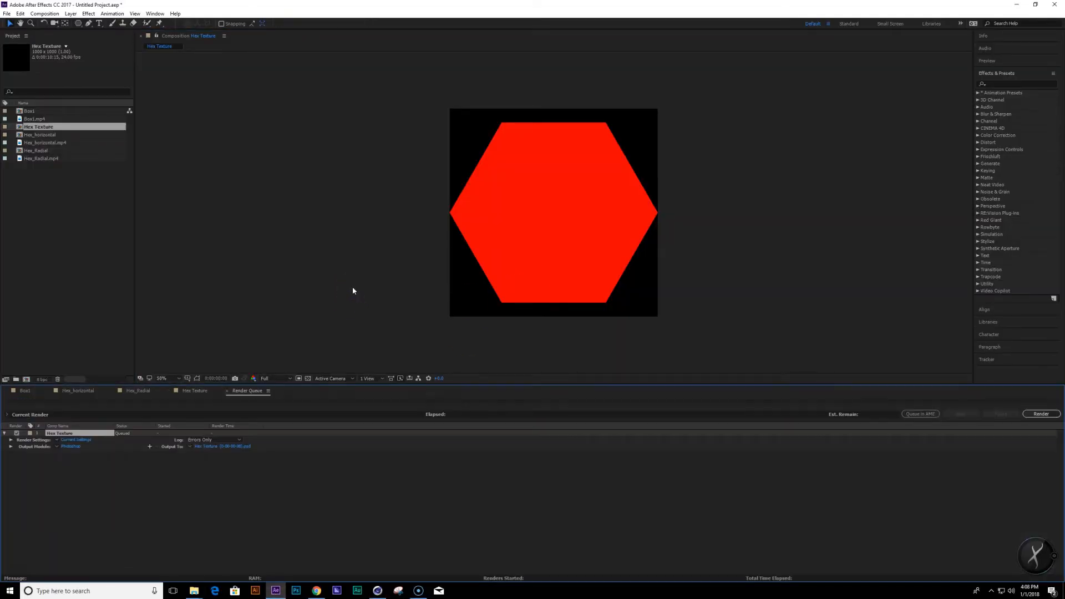
left_click(57, 440)
left_click(68, 449)
left_click(56, 446)
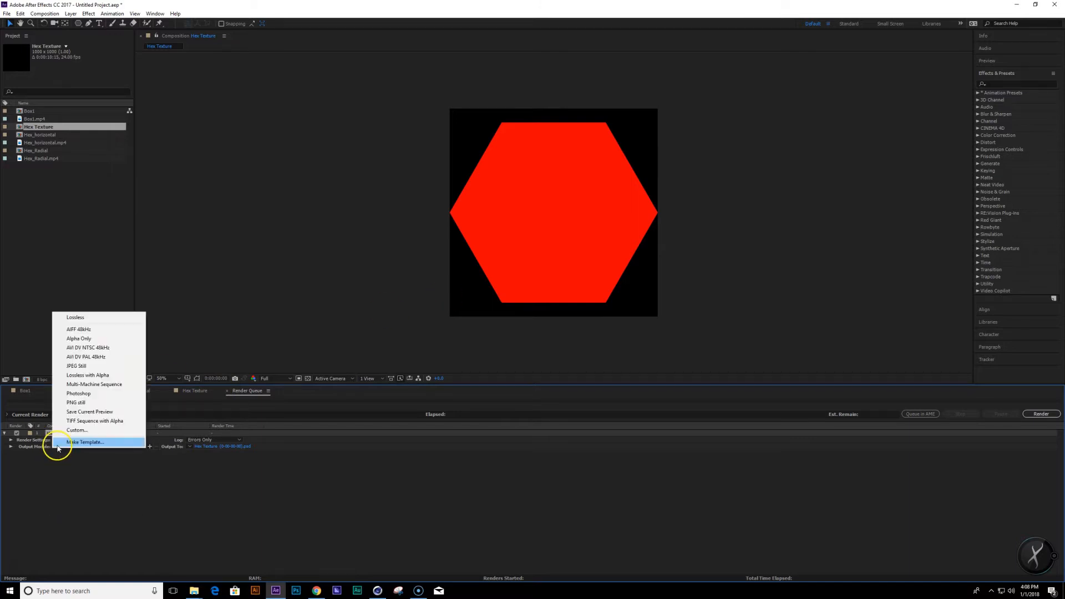
left_click(101, 369)
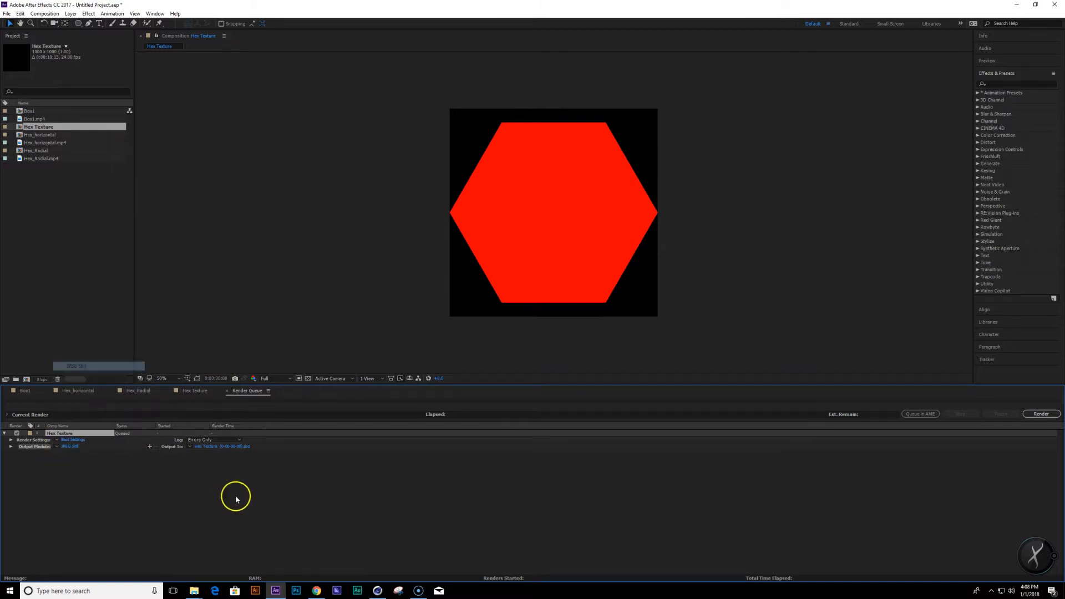
Set the frame's output file to ref in the Motion Graphics > Texture Cascade folder on drive D.
left_click(236, 446)
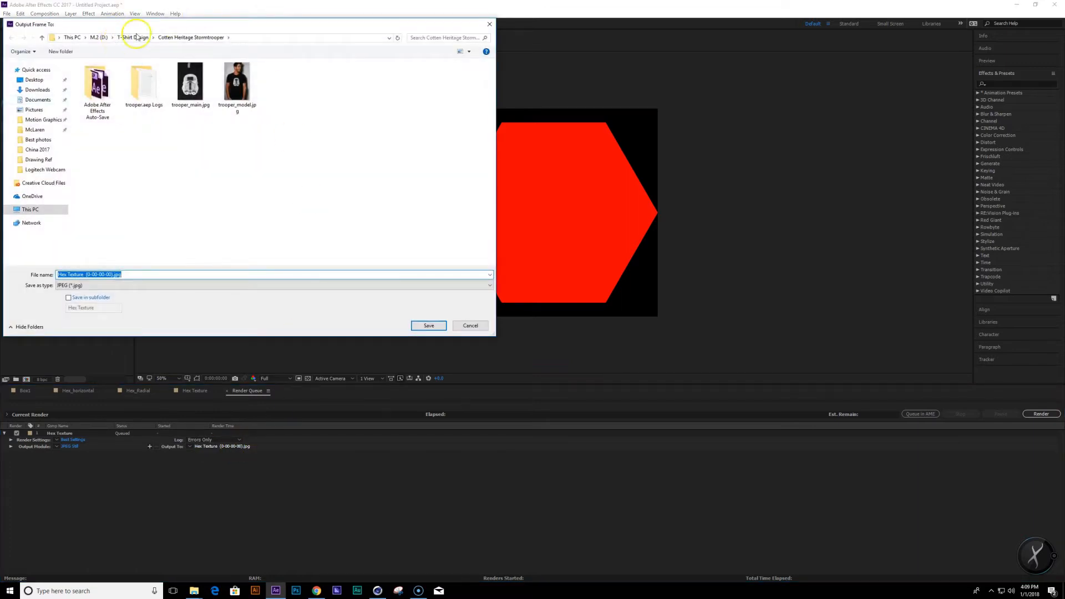
left_click(99, 38)
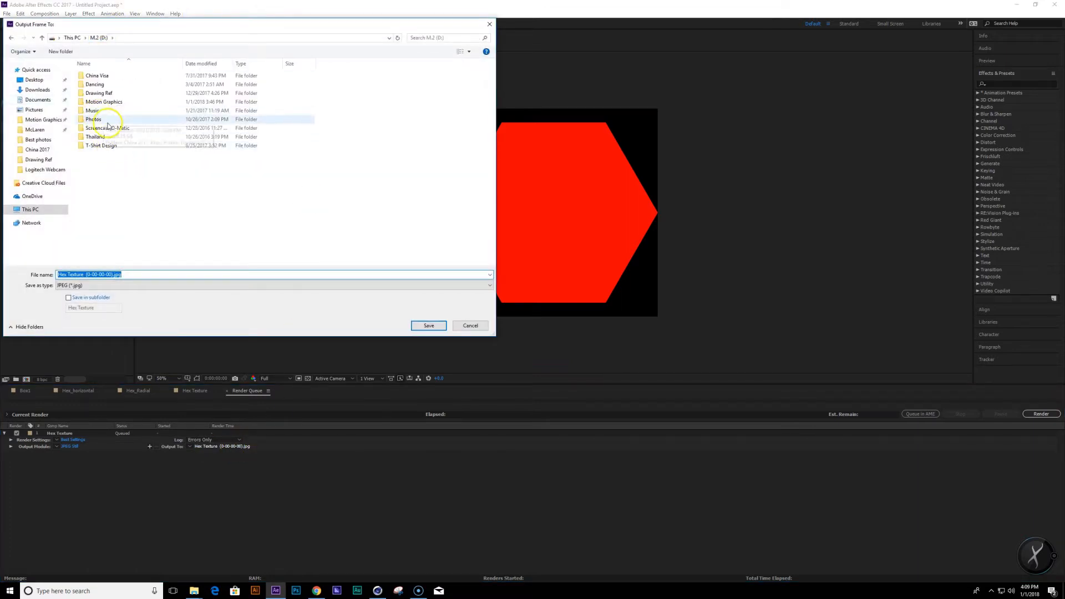
double_click(111, 103)
scroll(133, 167, "down", 2)
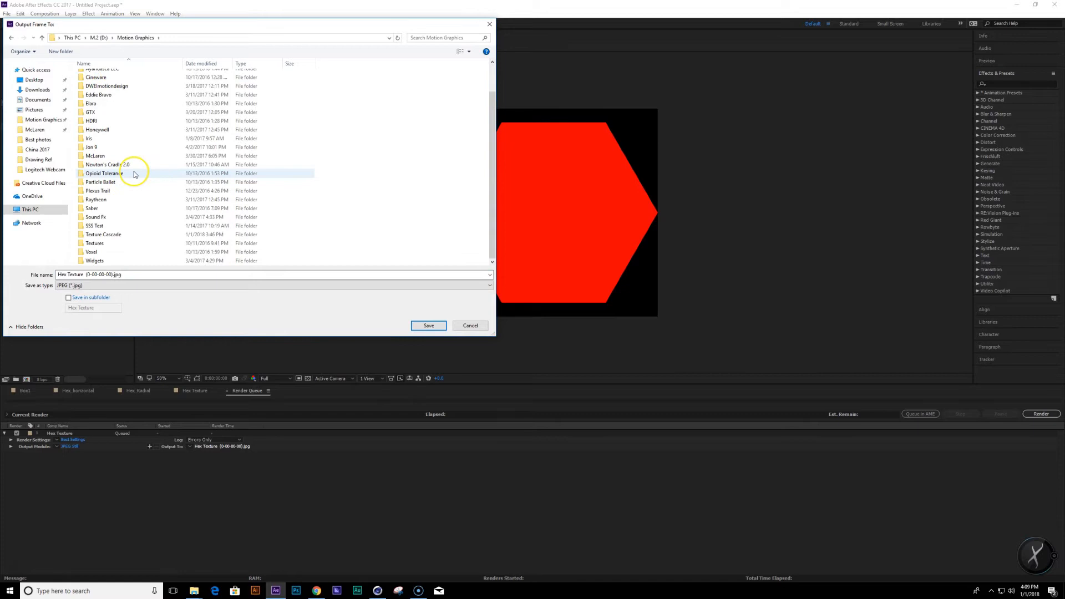
double_click(116, 236)
left_click(101, 274)
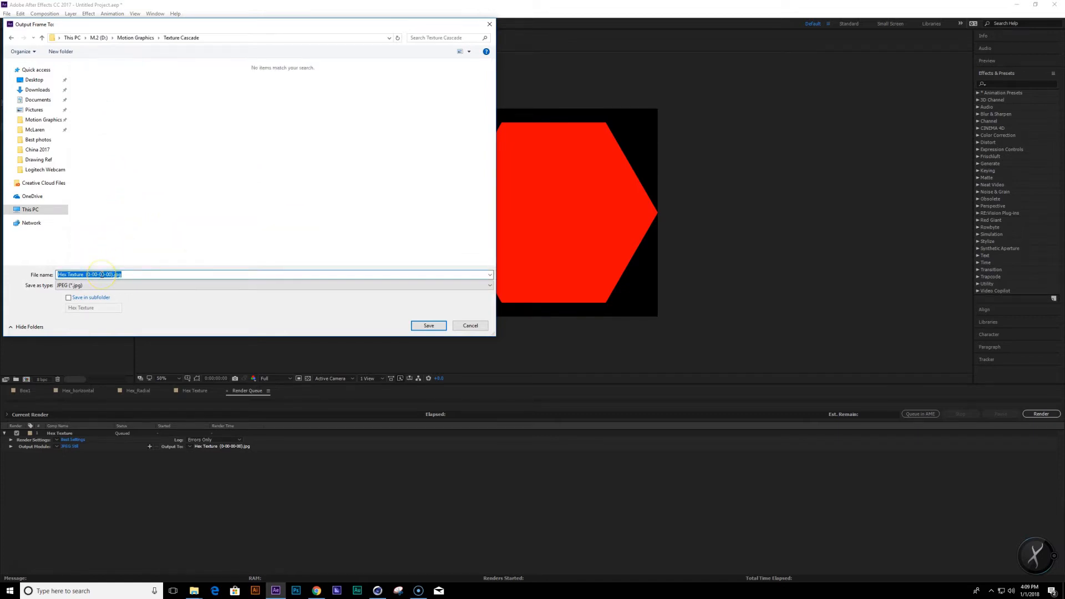
type("ref")
key("Return")
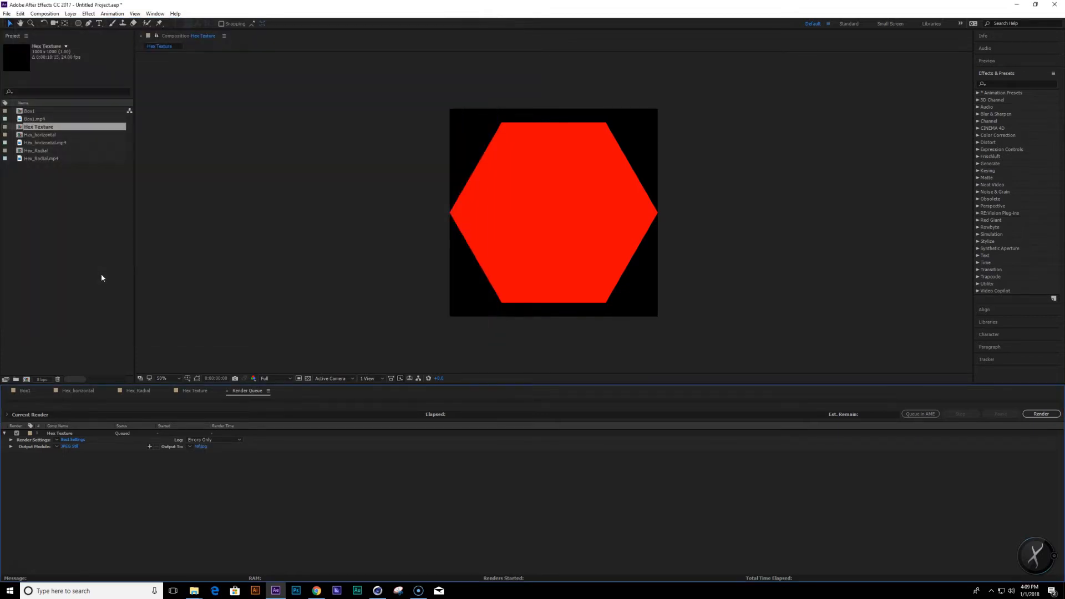
Switch to Cinema 4D, exit the scene camera's view, and disable the Plane and Cloner objects.
left_click(378, 590)
left_click(745, 125)
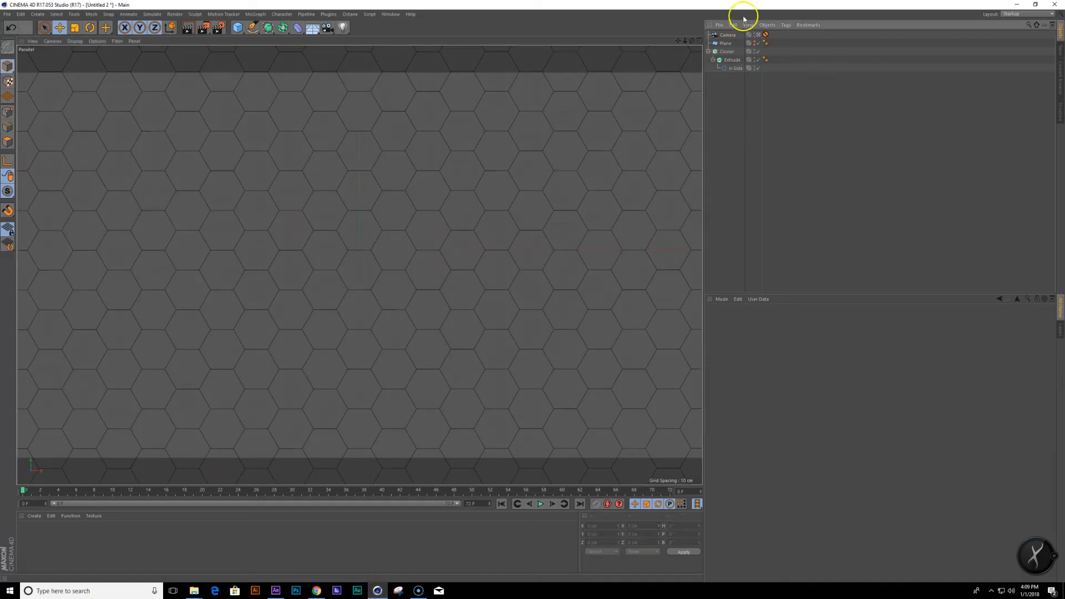
scroll(542, 148, "down", 8)
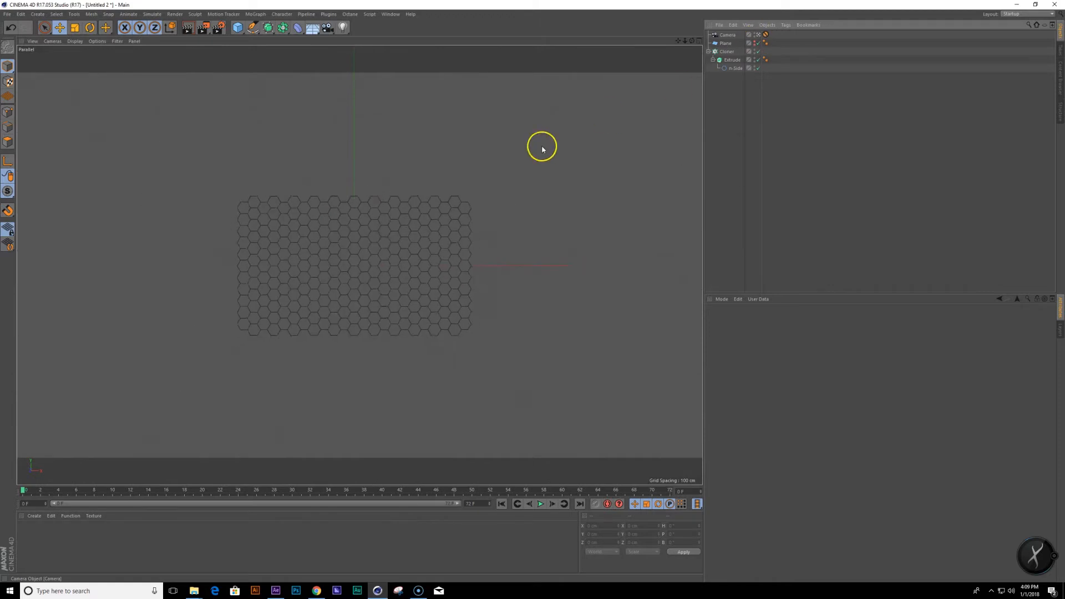
left_click(758, 35)
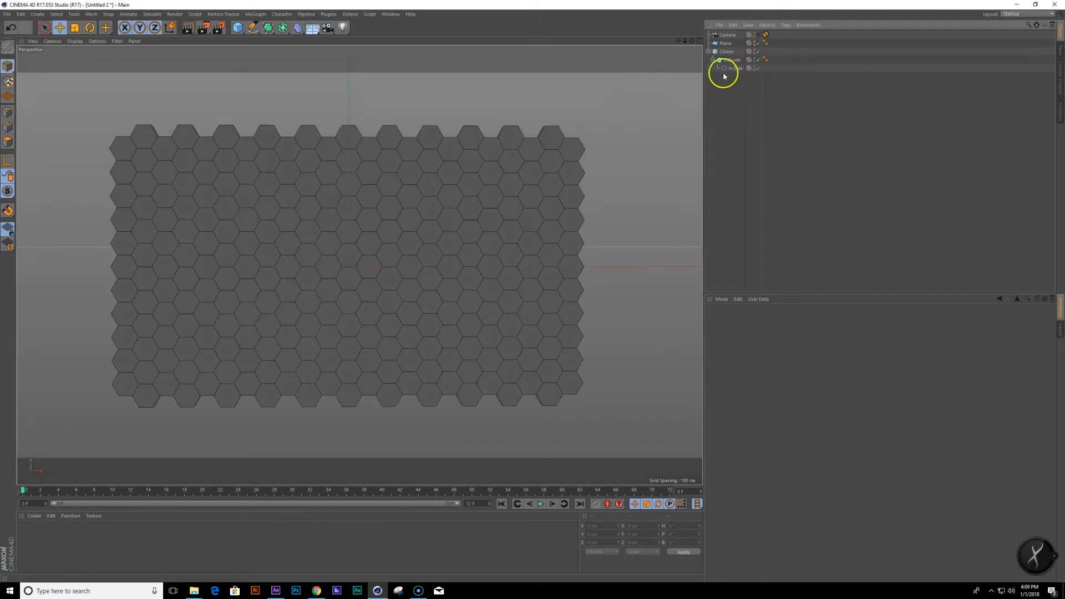
left_click_drag(760, 45, 766, 58)
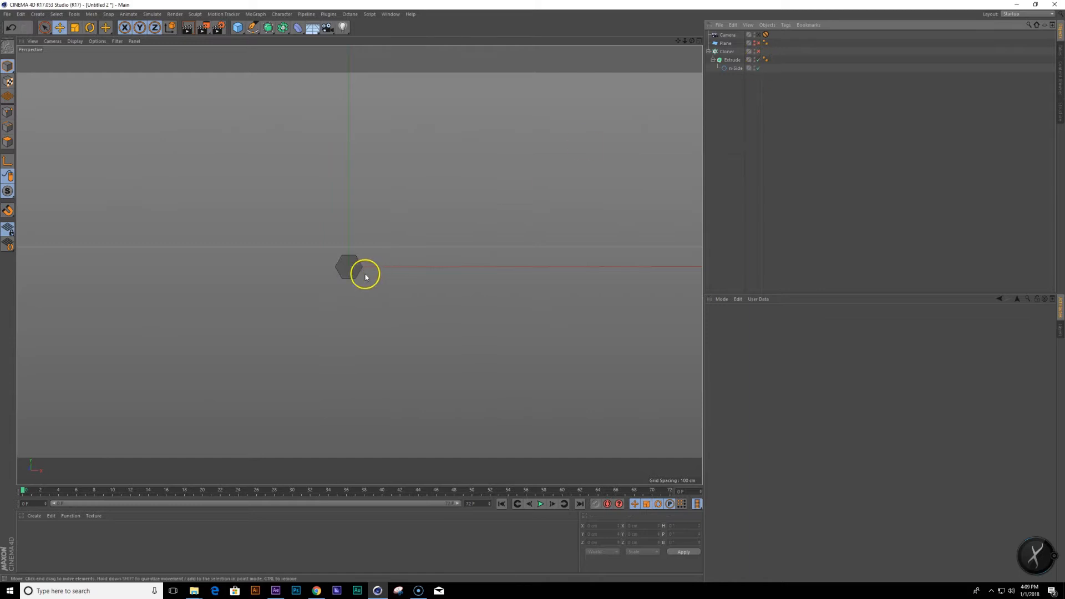
Create a new standard material for the single extruded hexagon.
right_click_drag(345, 268, 446, 237, "alt")
left_click_drag(367, 283, 328, 292, "alt")
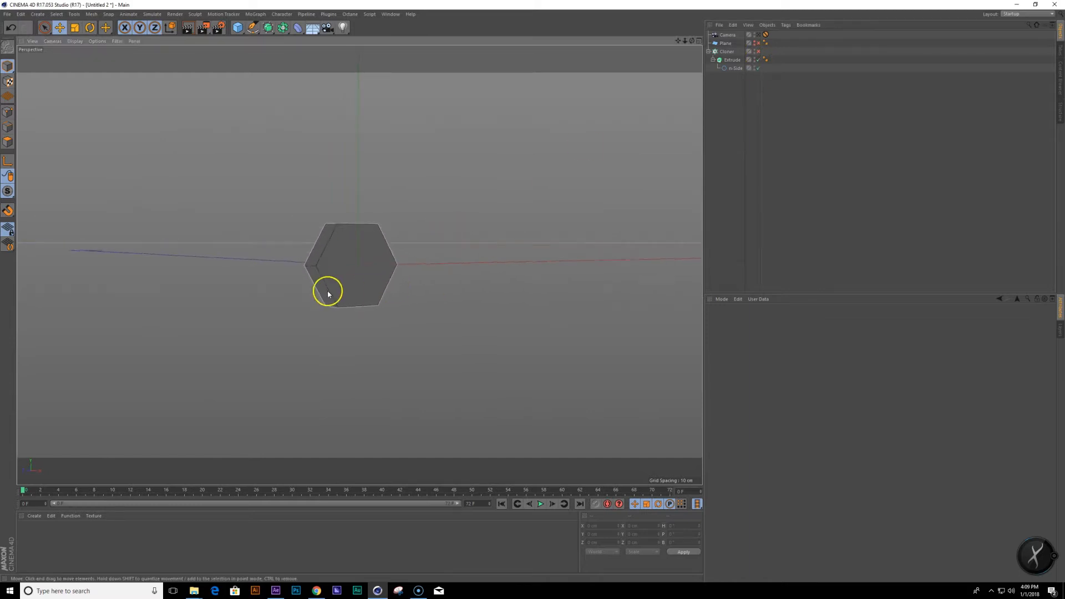
right_click_drag(327, 291, 362, 280, "alt")
middle_click_drag(361, 264, 357, 307, "alt")
left_click_drag(357, 308, 355, 303, "alt")
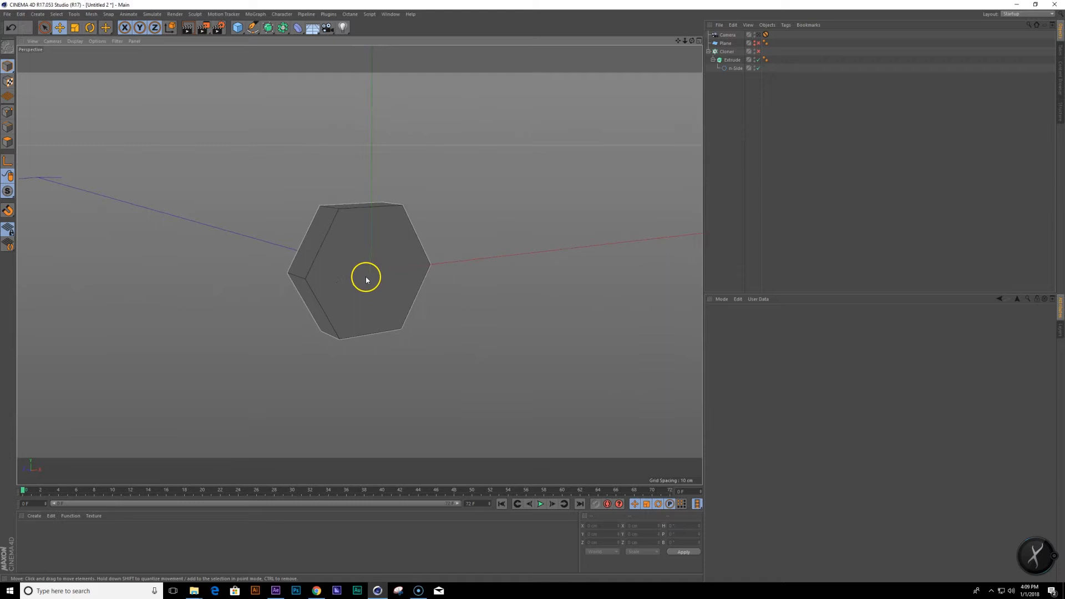
double_click(44, 540)
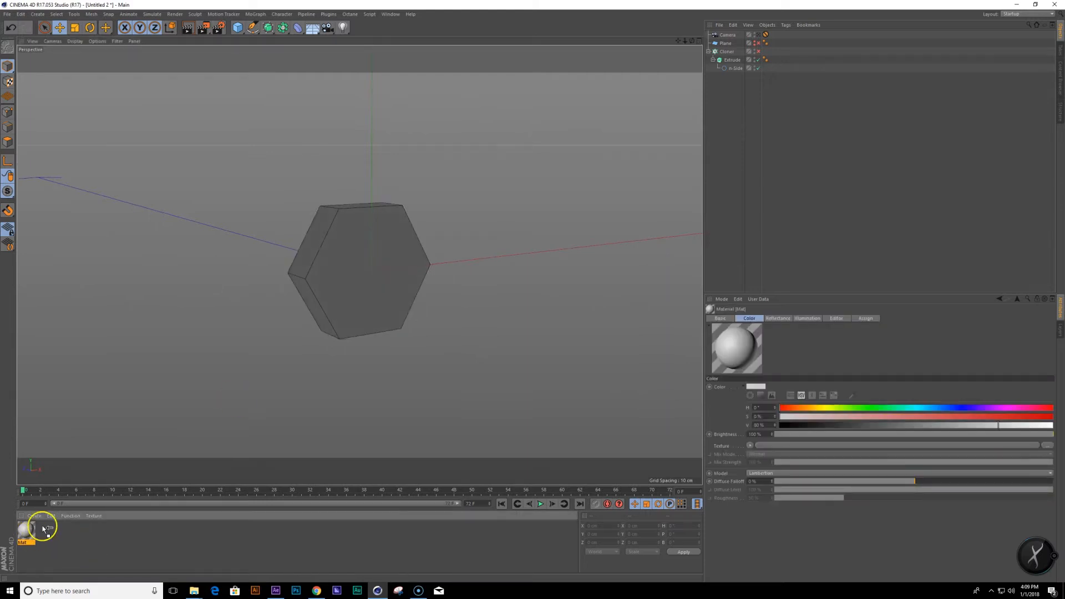
Apply the new material to the extruded hexagon and load ref.jpg from the Texture Cascade folder as its color texture.
left_click_drag(45, 528, 342, 264)
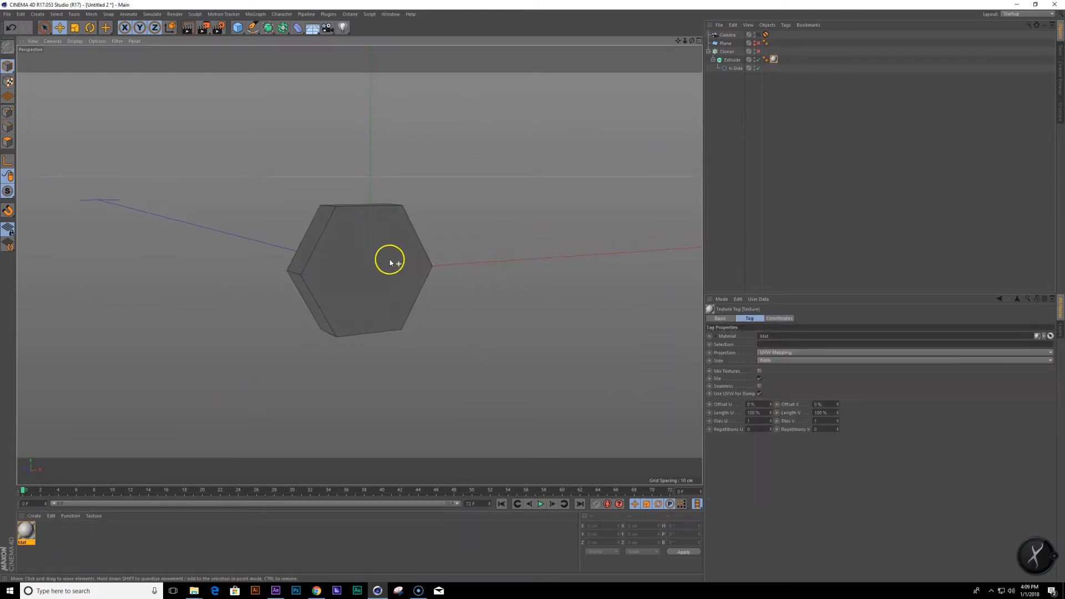
double_click(774, 60)
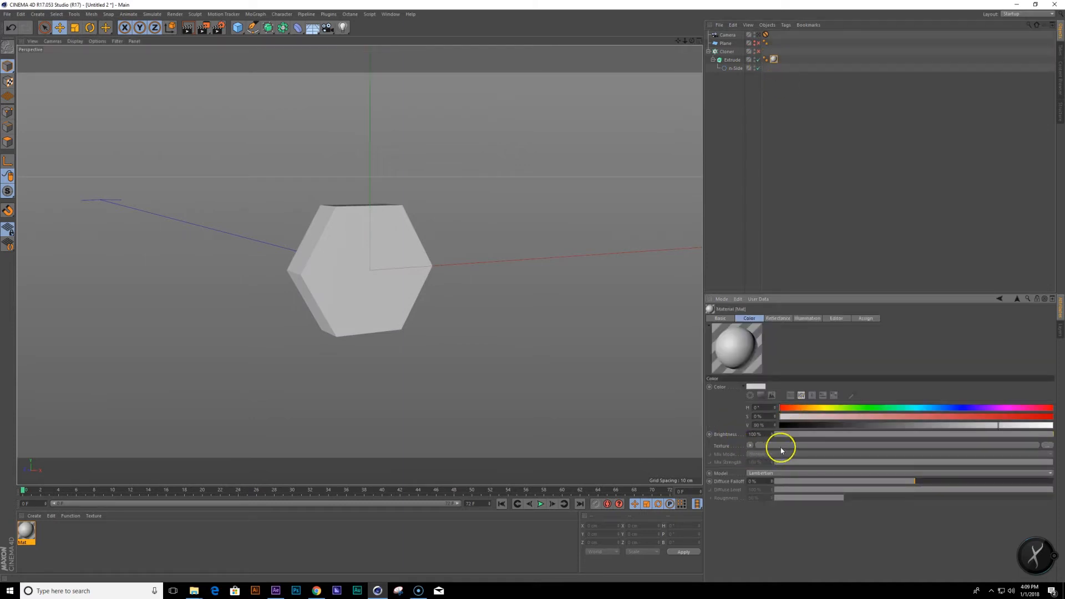
left_click(982, 444)
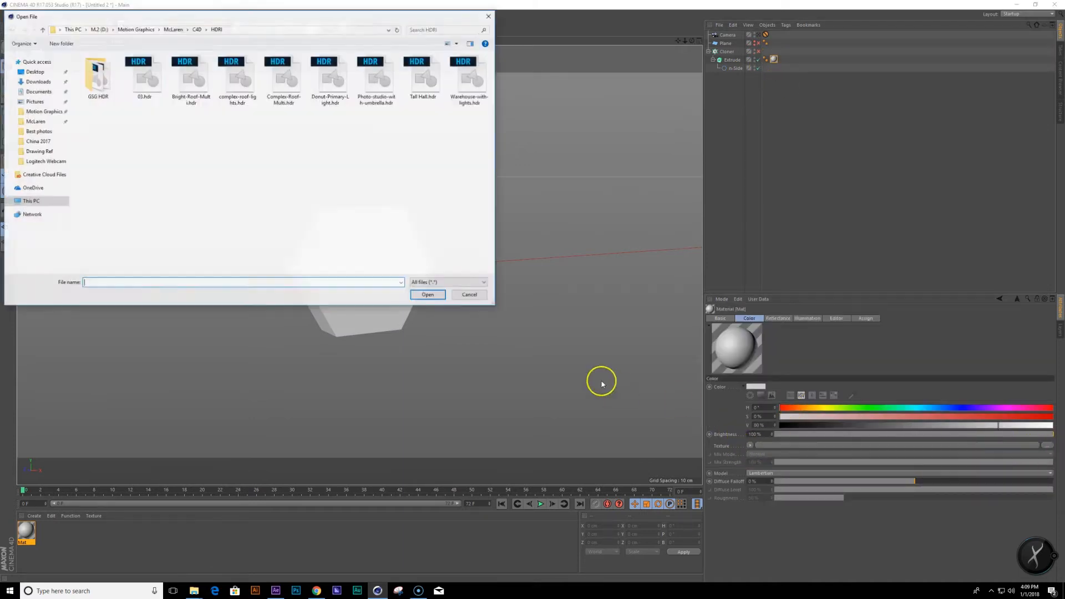
left_click(136, 29)
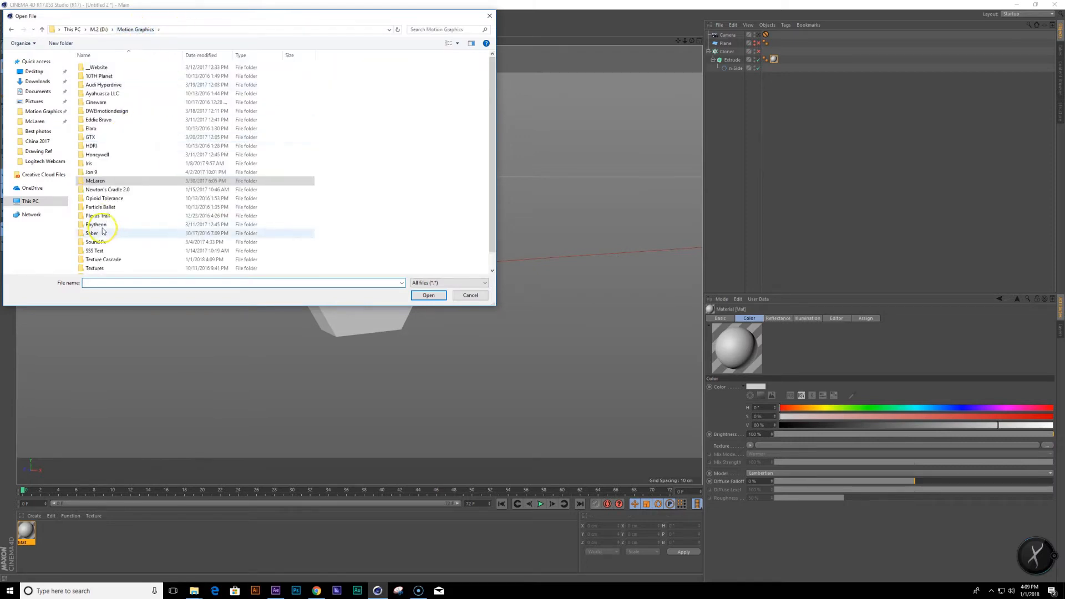
left_click(121, 245)
double_click(122, 245)
double_click(232, 95)
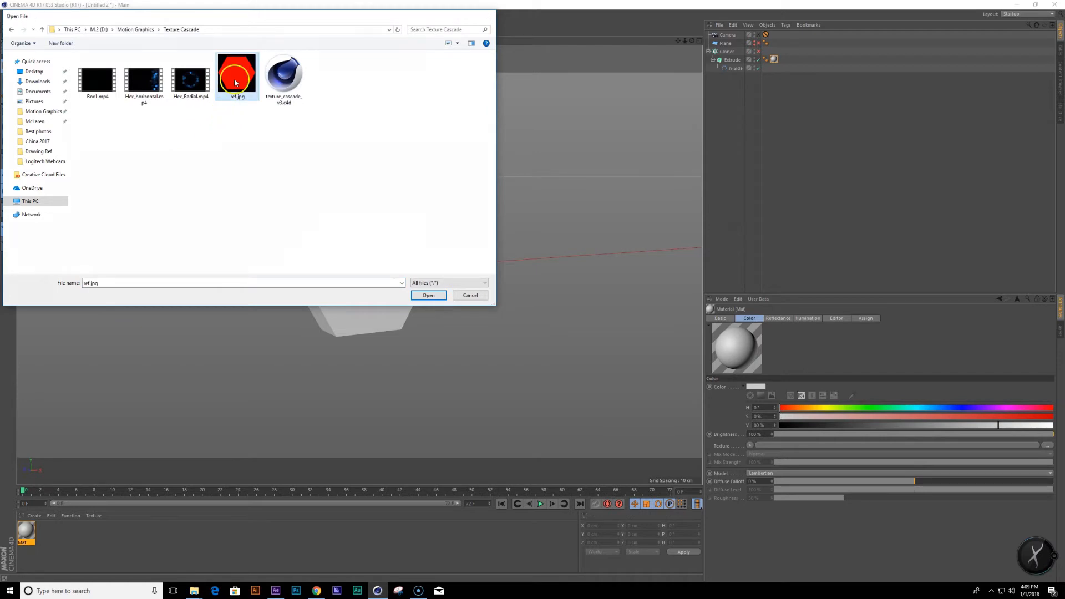
left_click(587, 327)
left_click_drag(309, 307, 431, 290, "alt")
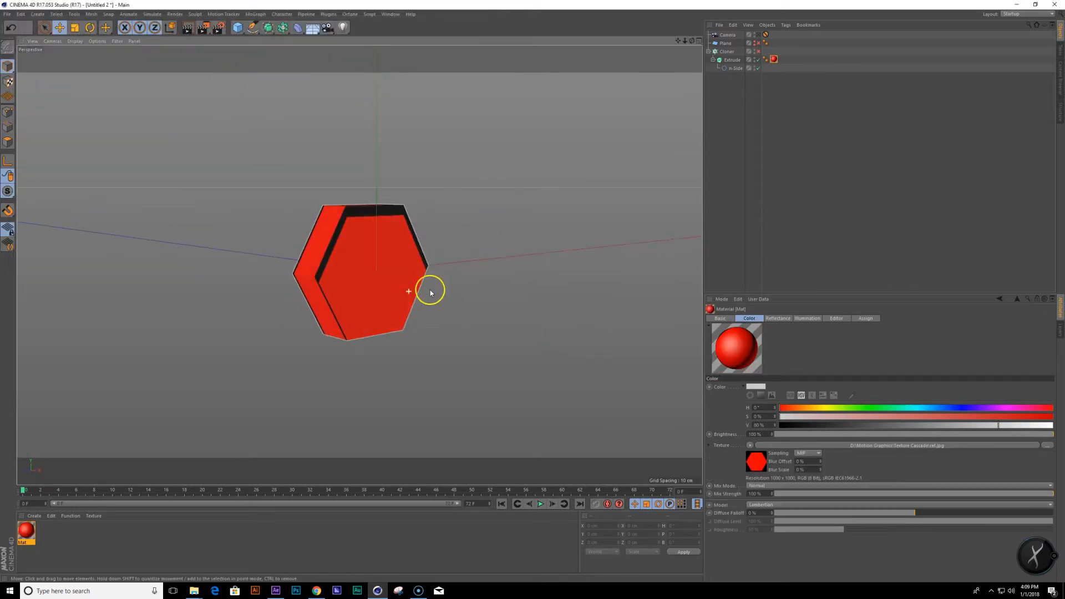
Try Frontal projection on the hexagon's texture tag.
left_click(775, 59)
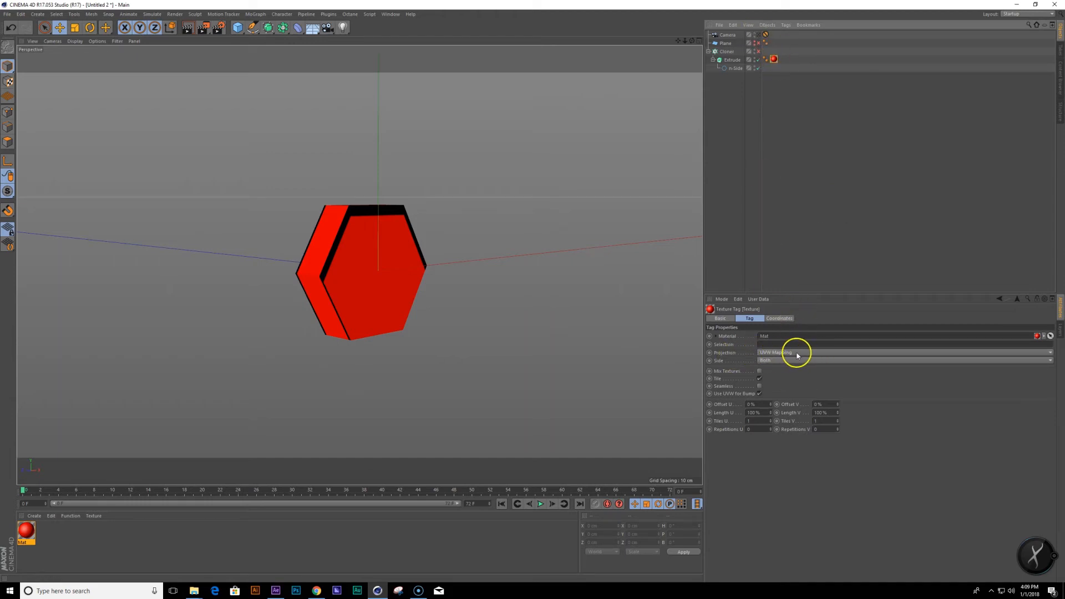
left_click_drag(471, 340, 361, 255, "alt")
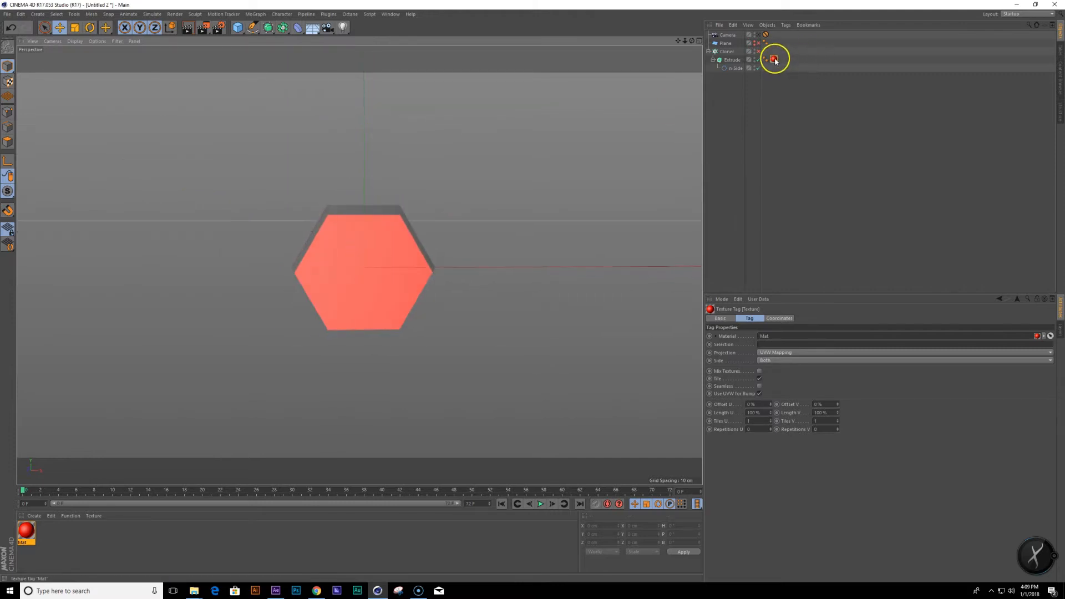
left_click(786, 354)
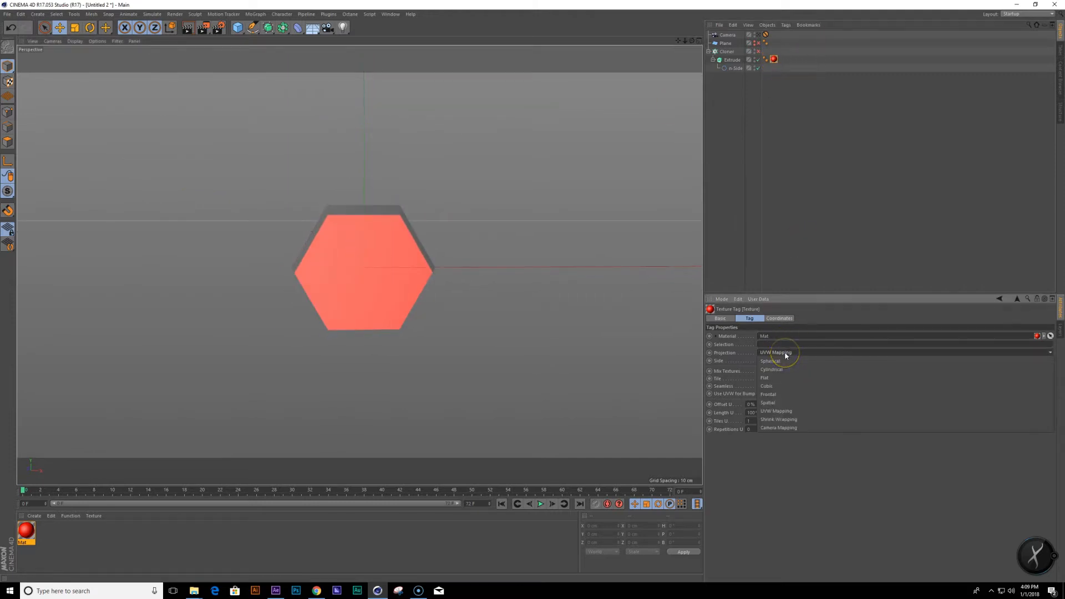
left_click(784, 395)
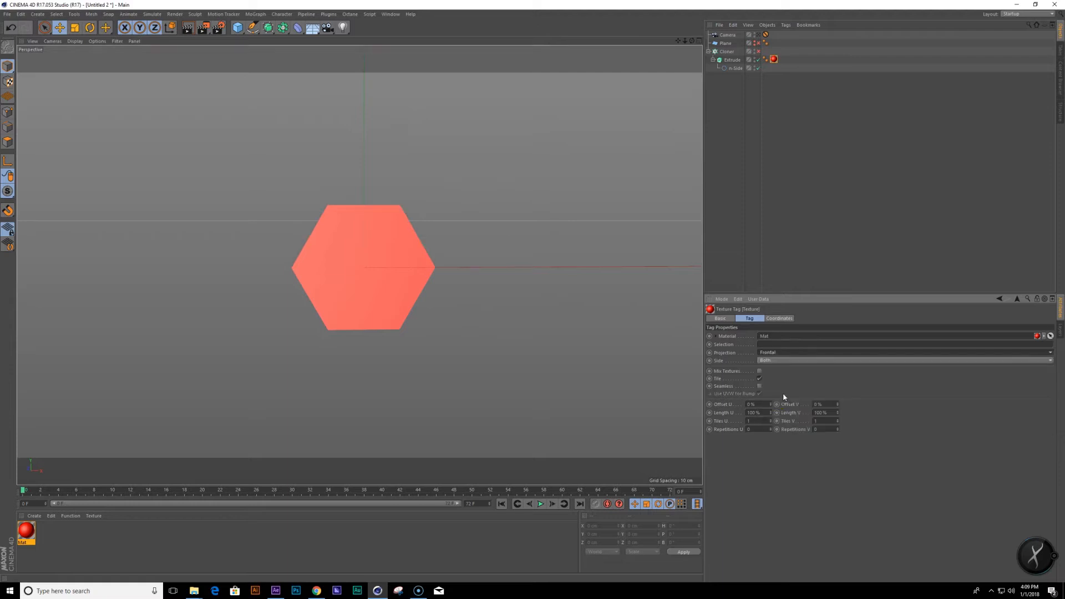
Enable Texture and Axis modes, select the Extrude object, and set its texture tag's projection to Flat.
left_click(9, 83)
left_click(7, 162)
left_click_drag(314, 195, 384, 218, "alt")
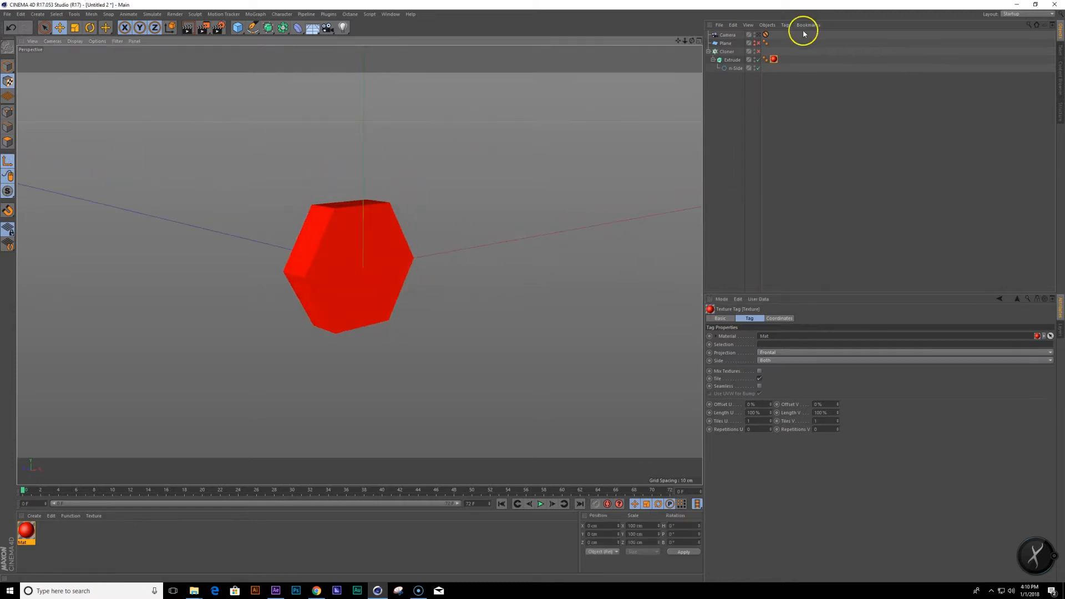
left_click(731, 60)
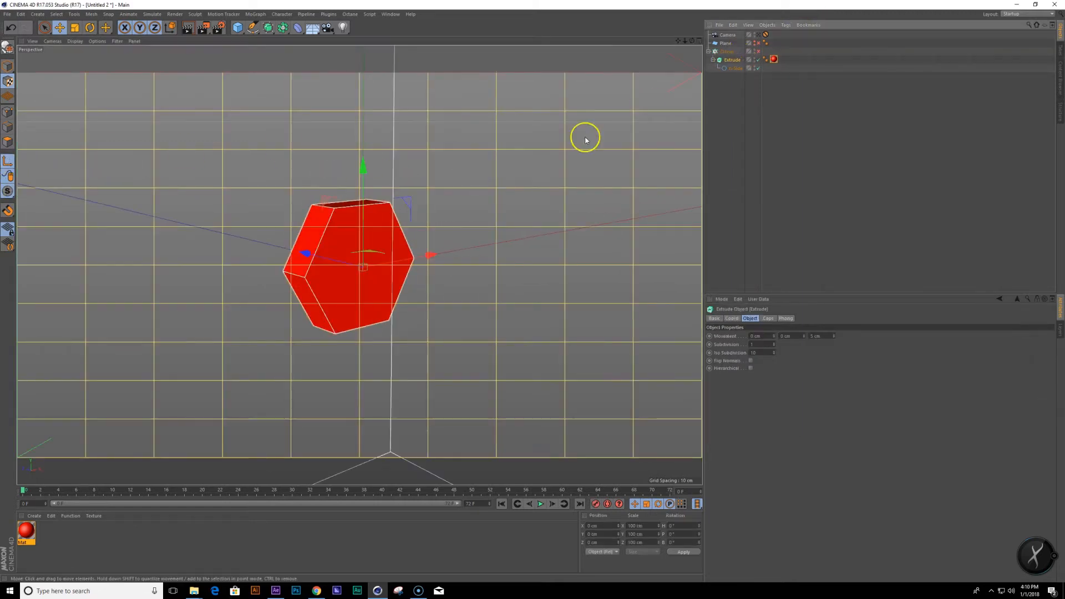
left_click(774, 59)
left_click(788, 353)
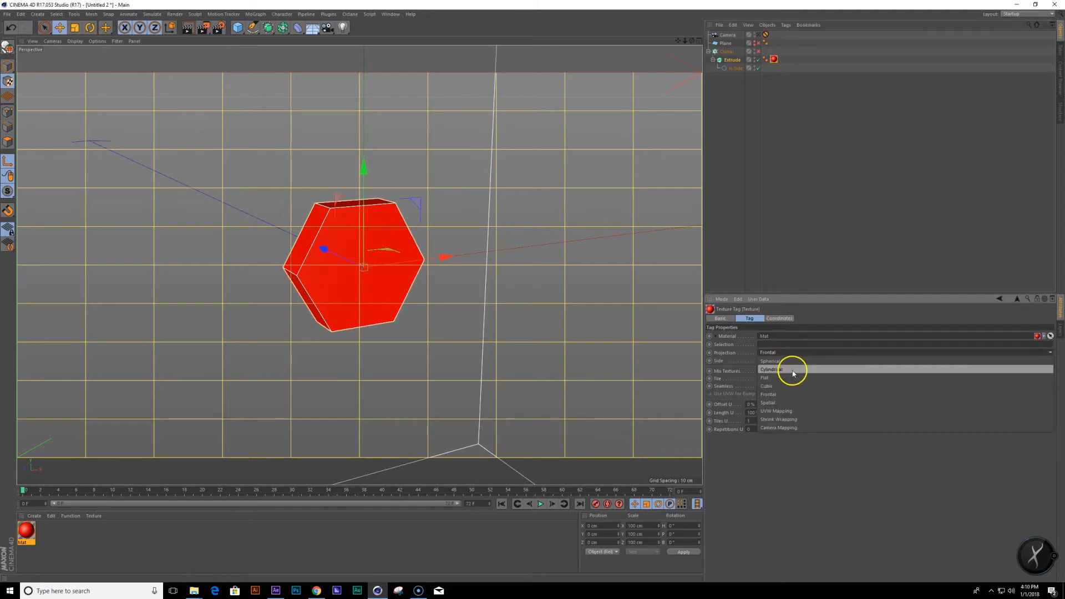
left_click(794, 378)
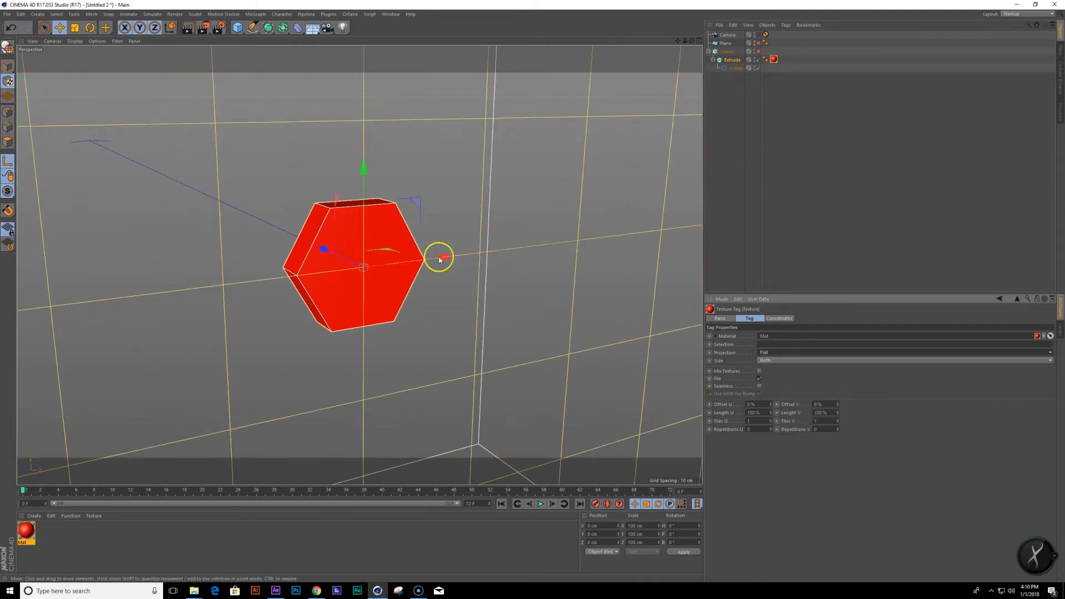
Fit the flat texture to the Extrude object, excluding its sub-objects.
right_click(775, 61)
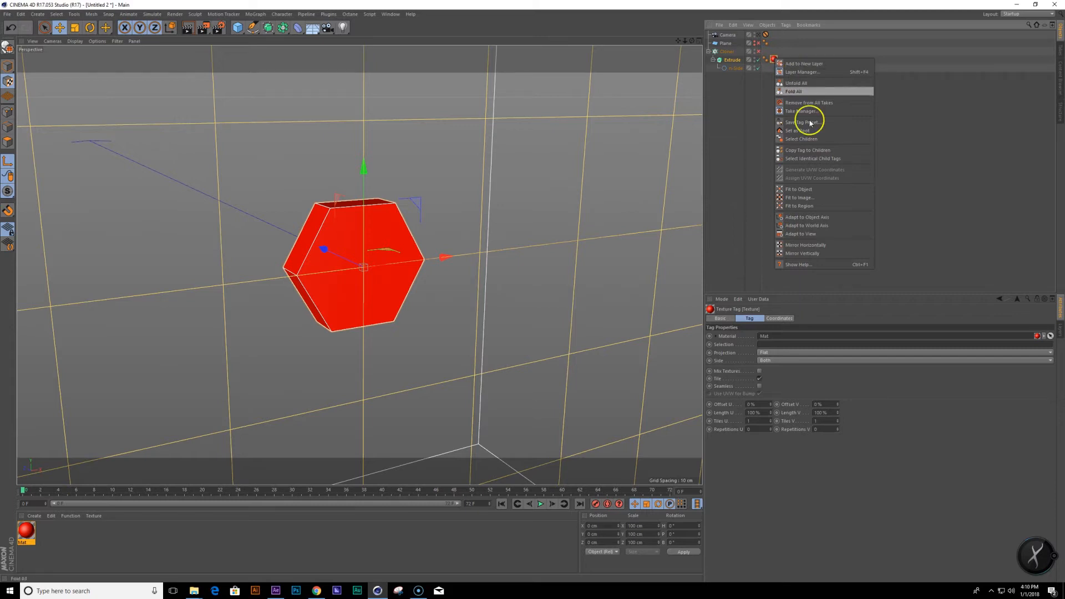
left_click(827, 189)
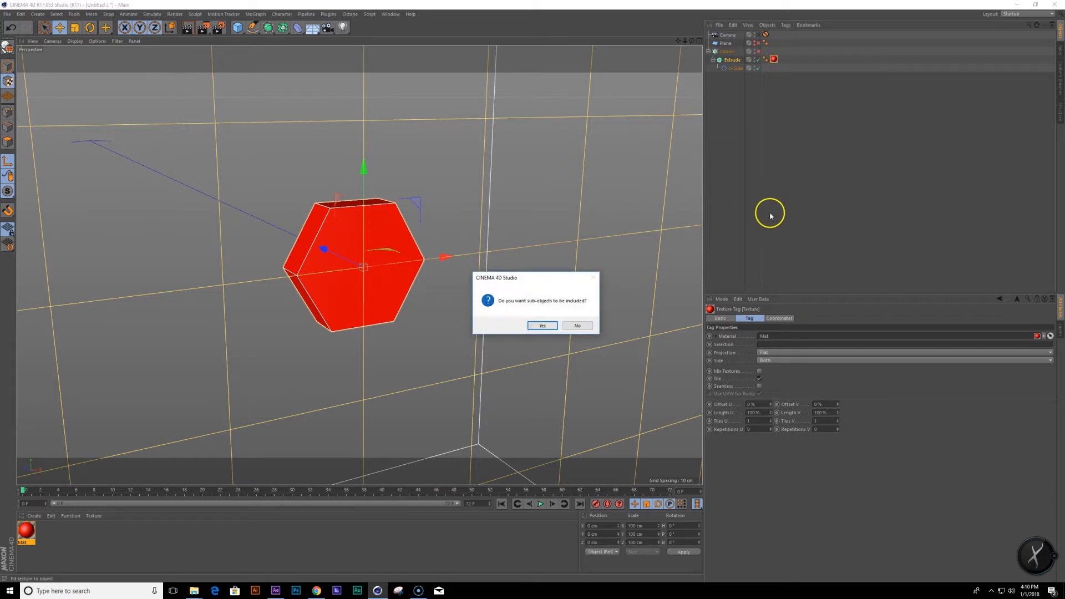
left_click(575, 326)
left_click_drag(491, 270, 422, 249, "alt")
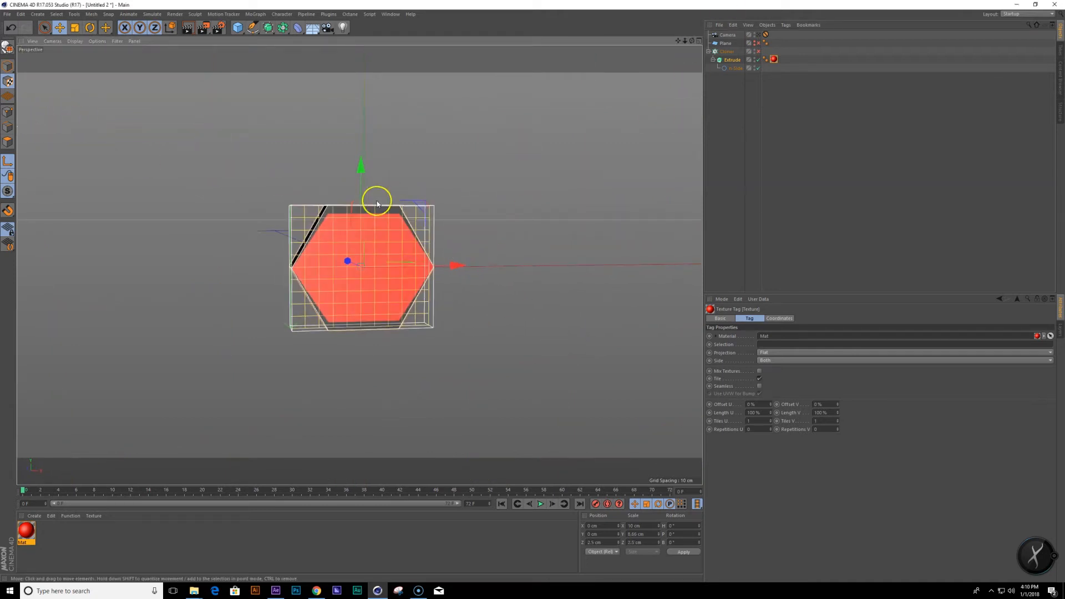
Scale the flat texture projection to about 10.06 cm in X and Y so the red hexagon covers the whole front face.
key("t")
left_click_drag(364, 165, 369, 153)
left_click_drag(432, 238, 410, 241, "alt")
left_click_drag(364, 165, 368, 160)
left_click_drag(532, 192, 523, 205)
scroll(444, 301, "up", 3)
middle_click_drag(397, 301, 450, 277, "alt")
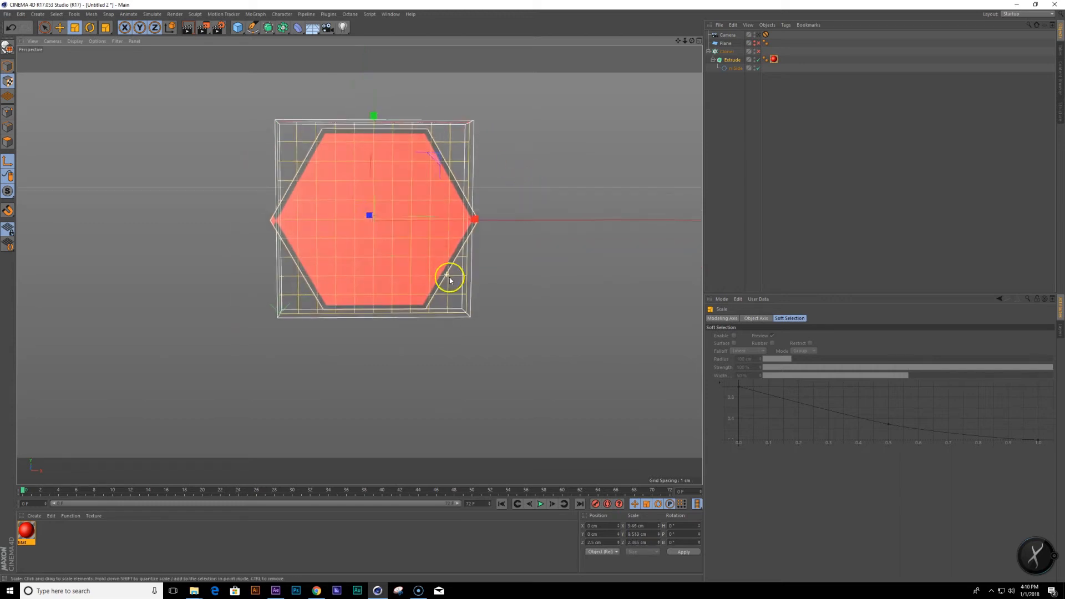
left_click_drag(450, 278, 413, 243, "alt")
left_click_drag(375, 138, 376, 137)
mouse_move(513, 177)
left_mouse_down()
mouse_move(527, 164)
mouse_move(509, 160)
mouse_move(526, 165)
left_mouse_up()
scroll(521, 208, "down", 2)
left_click_drag(434, 230, 390, 250, "alt")
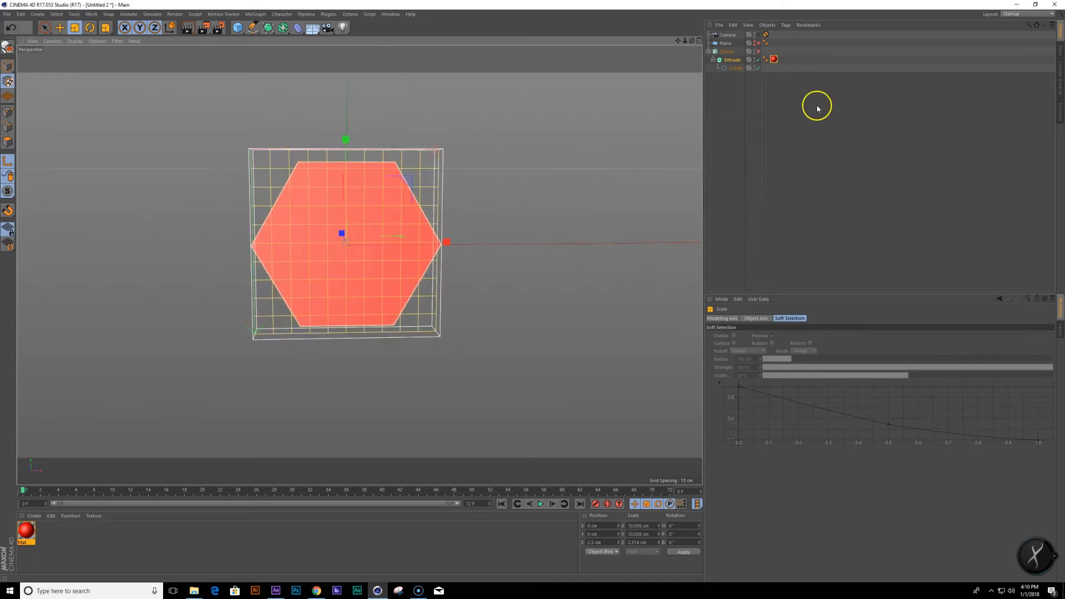
Return to Model mode, select the texture tag, and compare the mapped hexagon with the Hex Texture composition in After Effects.
left_click(8, 81)
left_click(8, 68)
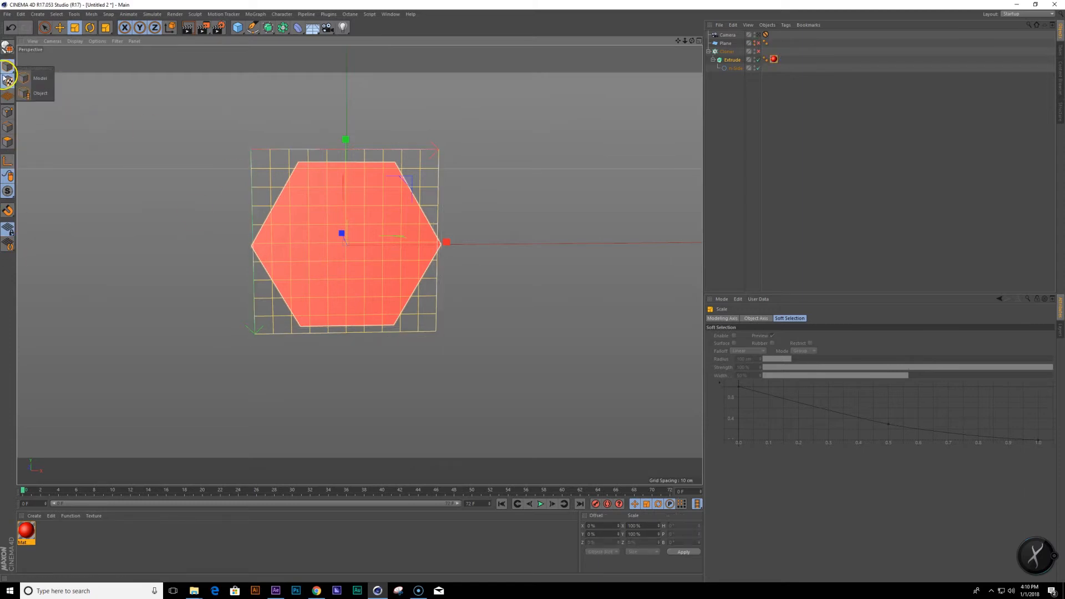
left_click(8, 67)
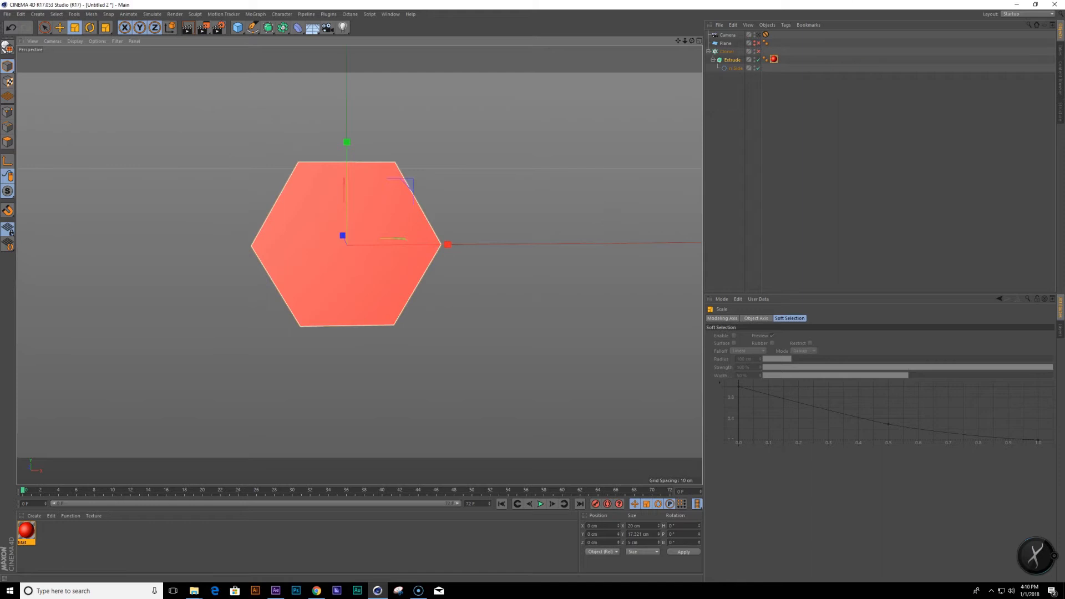
left_click(775, 59)
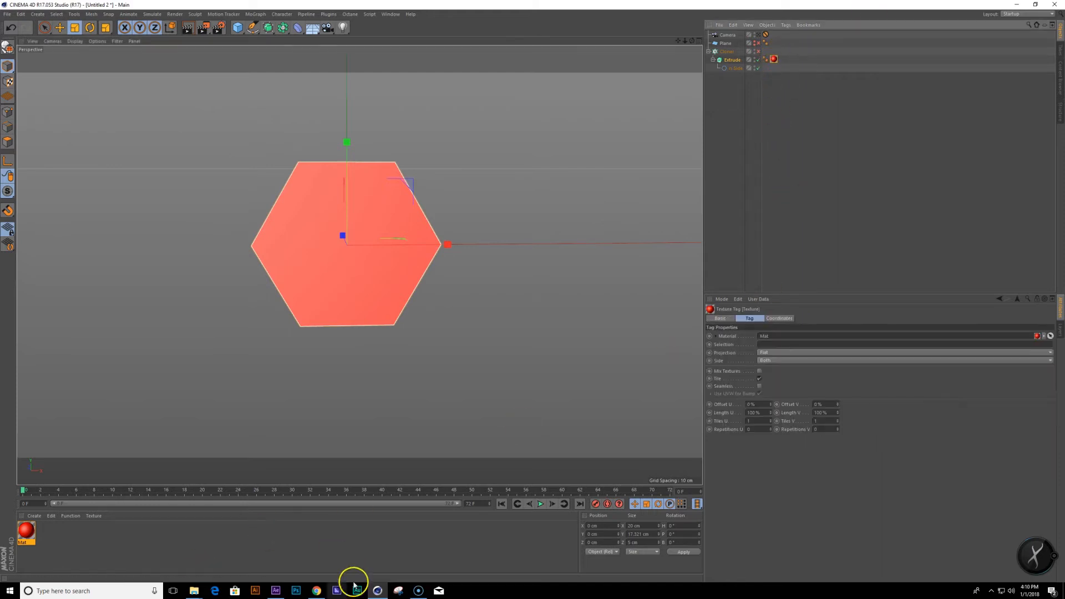
left_click(276, 591)
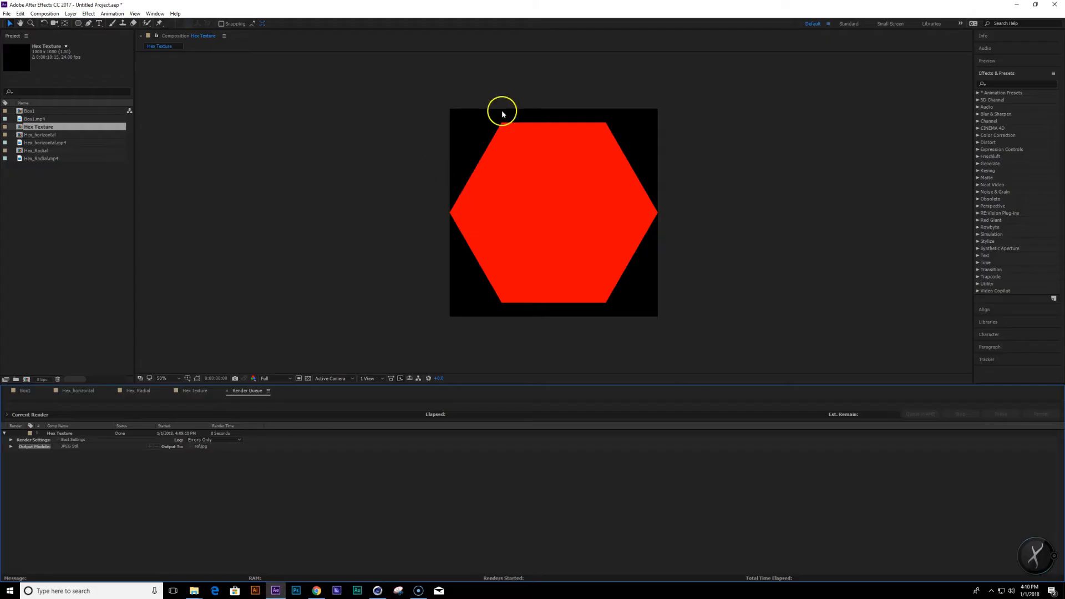
left_click(378, 591)
left_click_drag(325, 309, 403, 252, "alt")
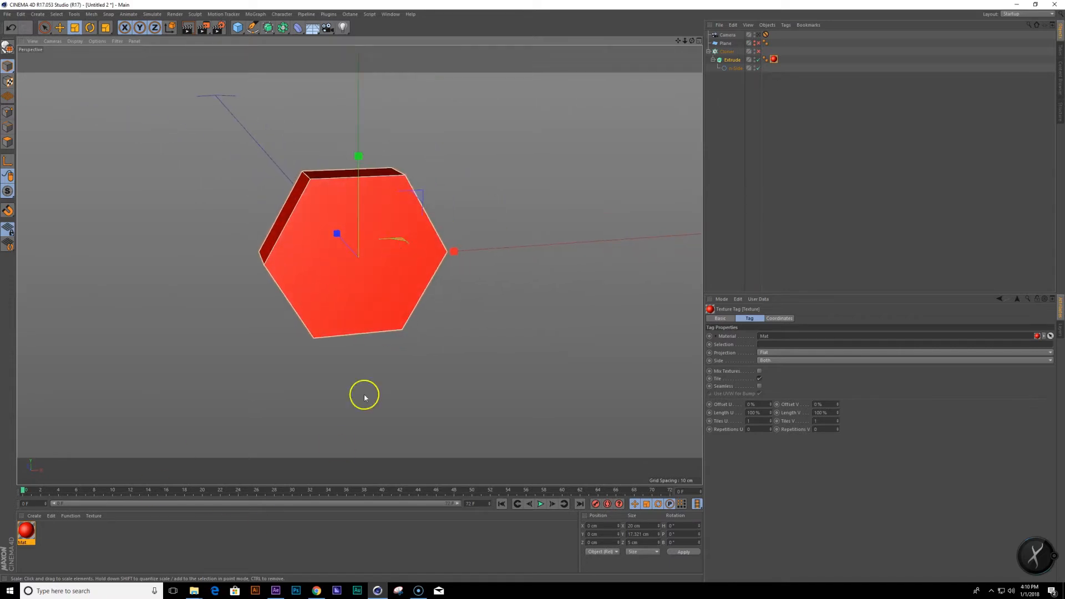
Switch to After Effects and set the fill of the hexagon shape layer in the Hex Texture composition to None.
mouse_move(276, 591)
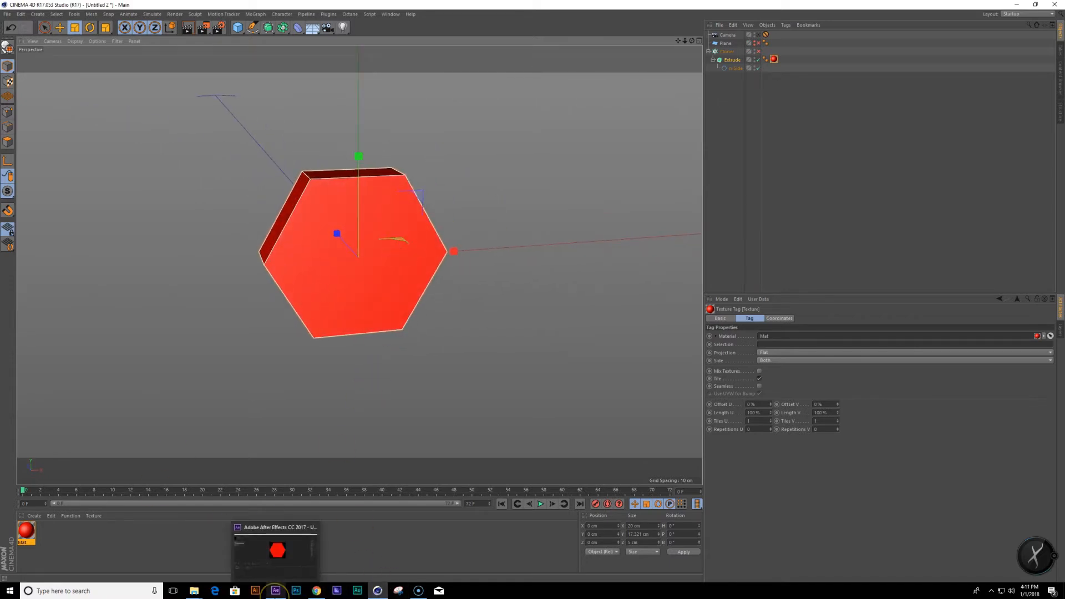
left_click(275, 591)
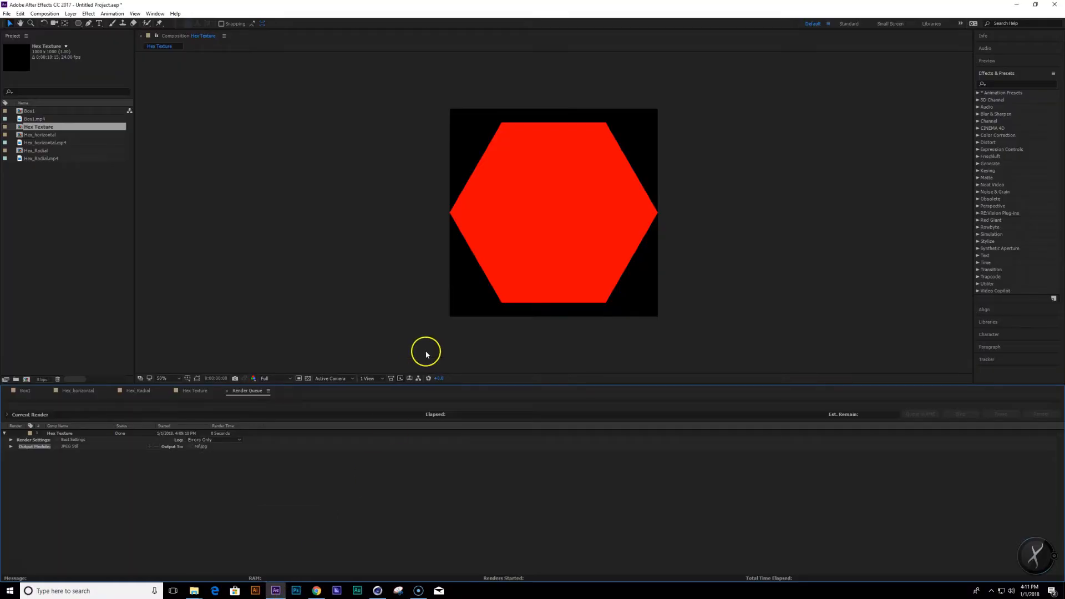
left_click(196, 391)
left_click(83, 424)
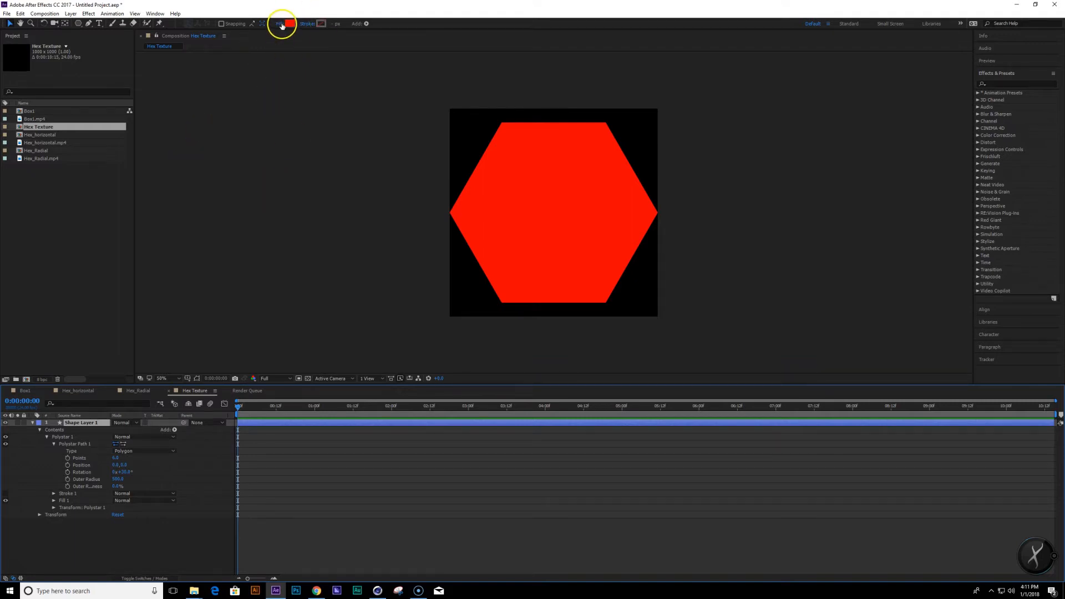
left_click(281, 23)
left_click(490, 272)
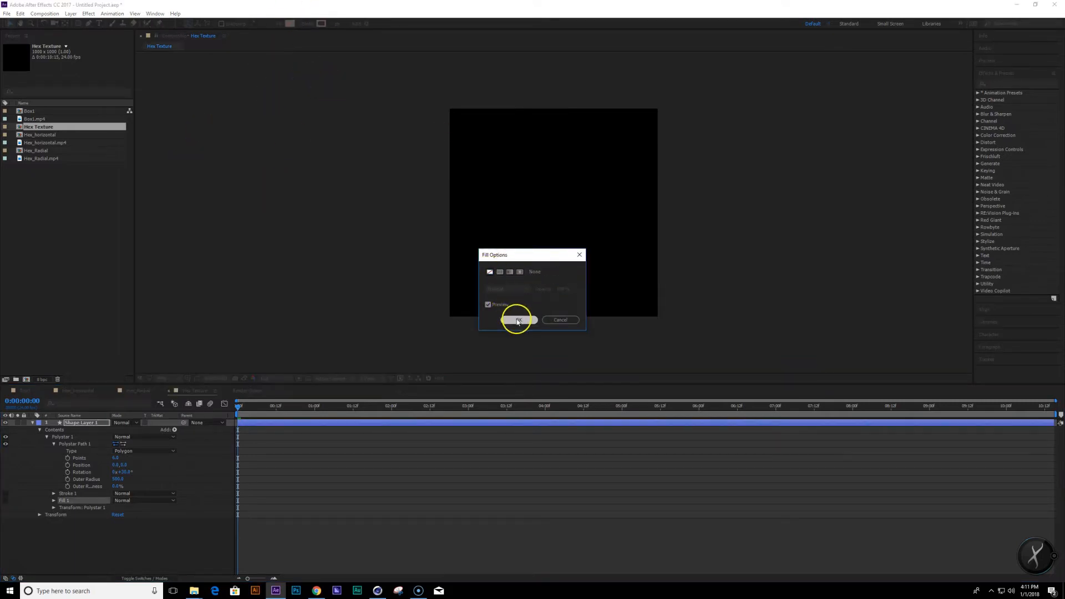
left_click(518, 318)
Give the hexagon shape a solid stroke and widen it to about 38 px.
left_click(305, 24)
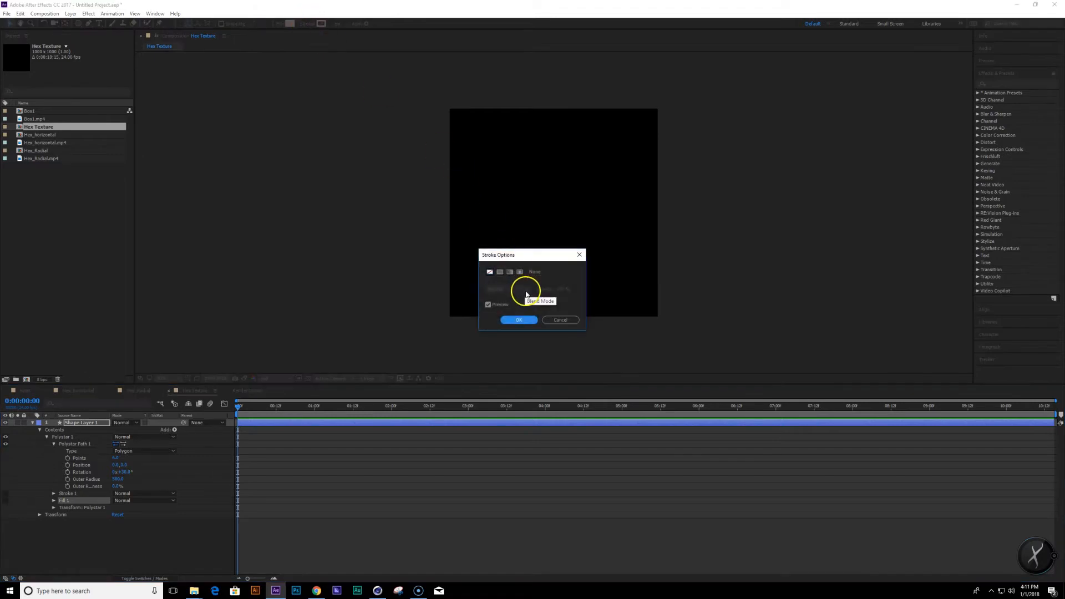
left_click(500, 272)
left_click(518, 320)
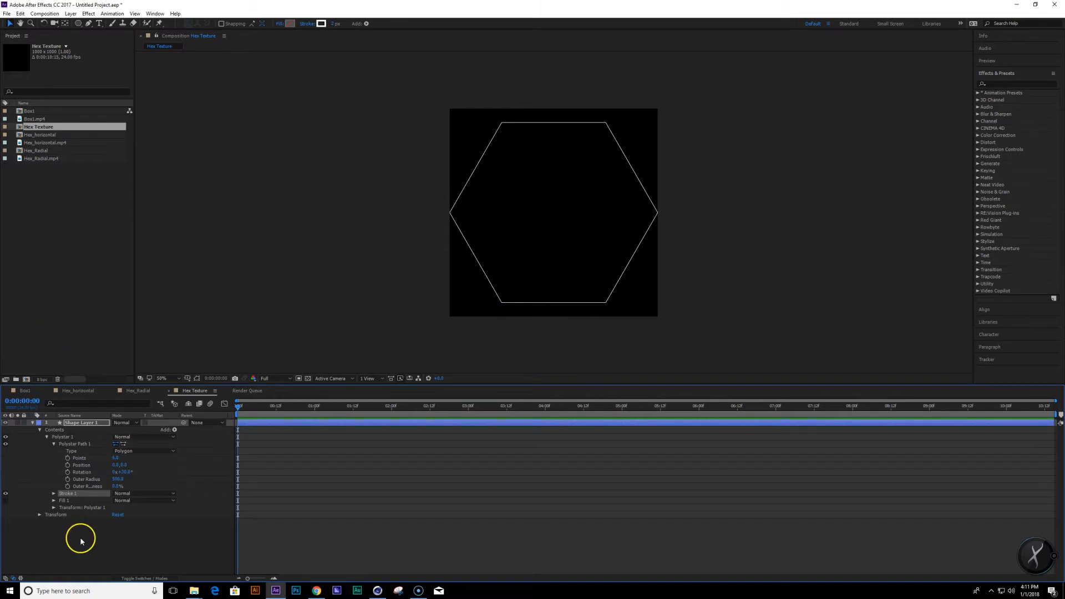
left_click(53, 494)
left_click_drag(116, 522, 138, 530)
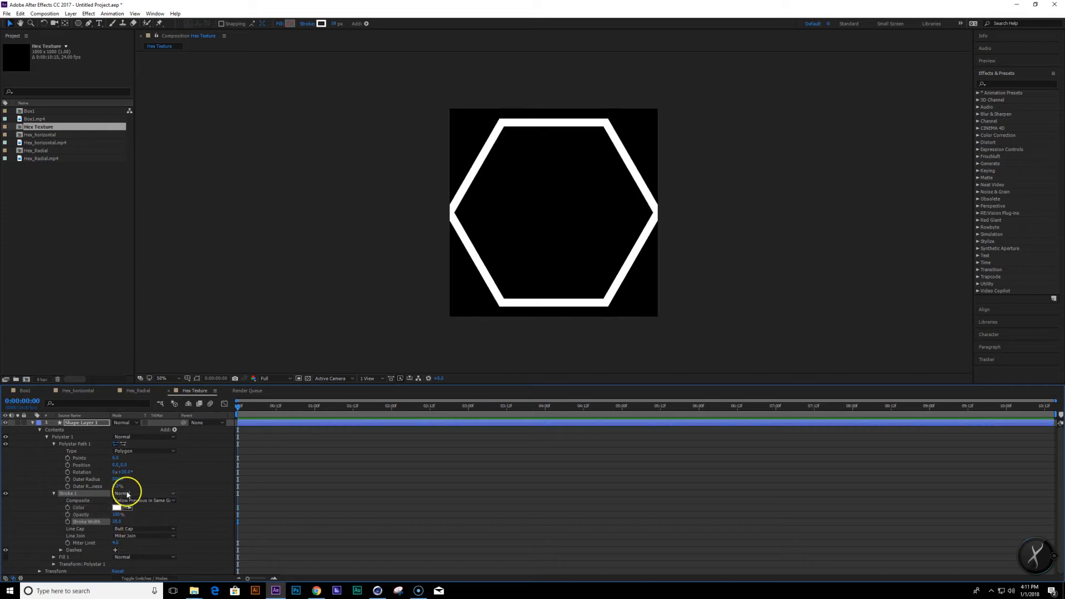
Reduce the hexagon's outer radius to about 475 so the stroke fits inside the composition frame.
left_click(119, 480)
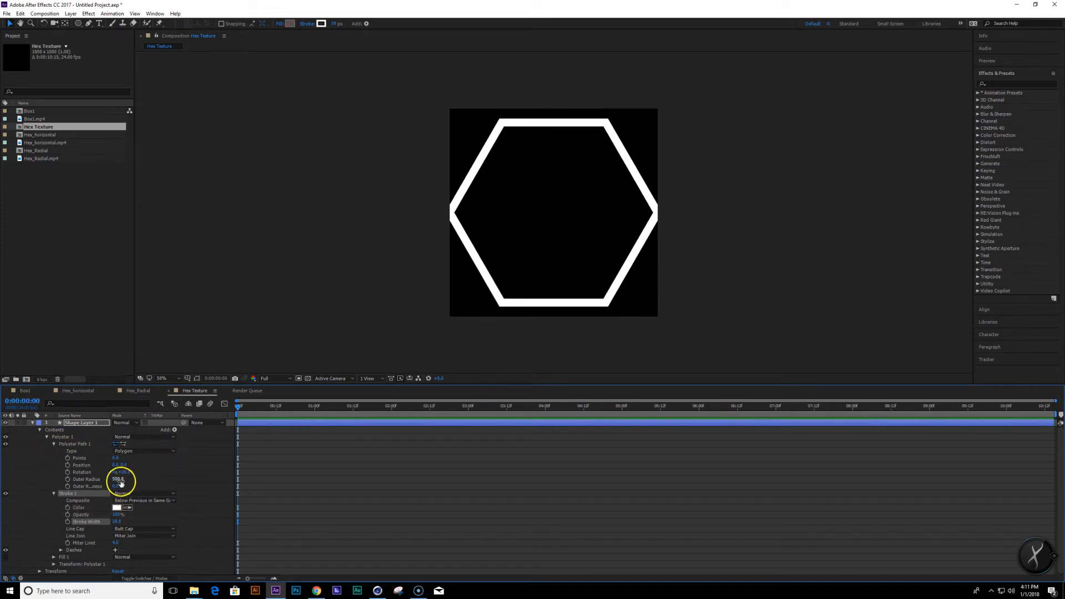
mouse_move(121, 480)
left_mouse_down()
mouse_move(96, 485)
mouse_move(124, 488)
left_mouse_up()
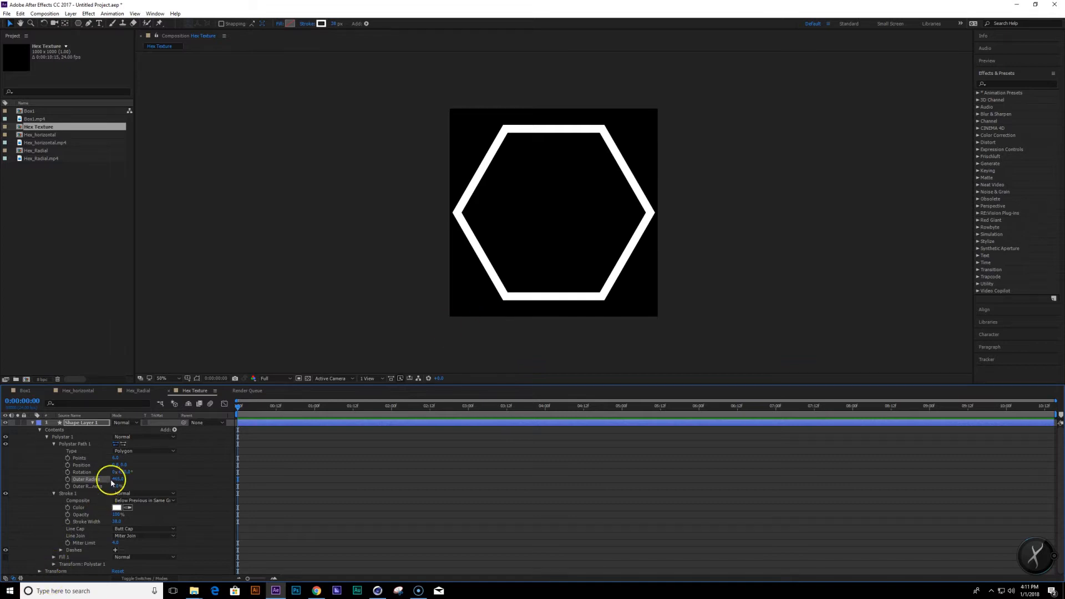
left_click_drag(120, 475, 119, 480)
key("ctrl+z")
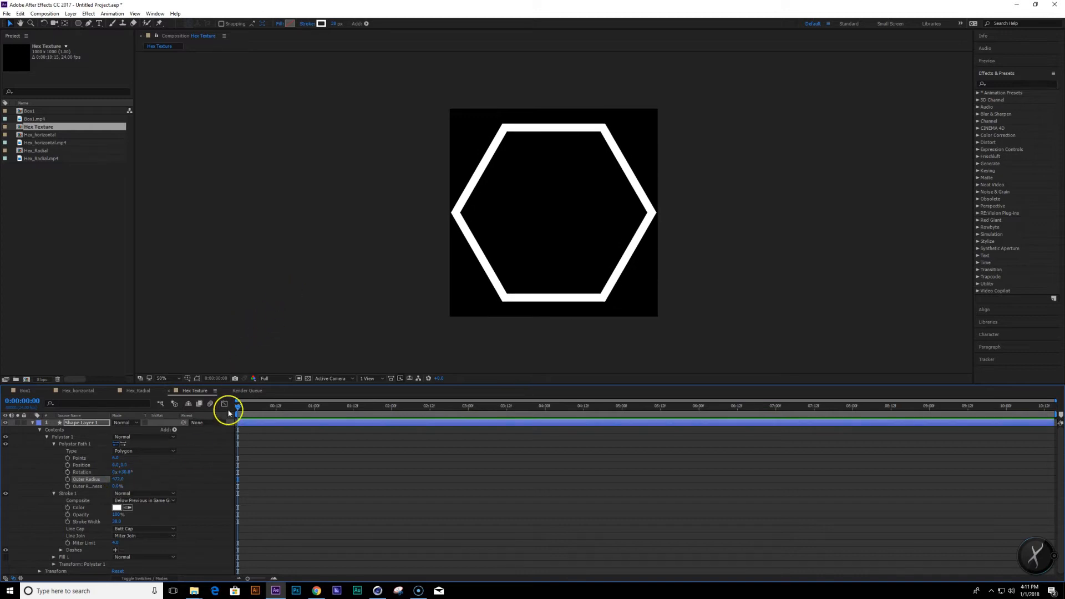
Add Trim Paths to the hexagon shape, expand its settings, and switch the timeline's time display to frames.
left_click(174, 430)
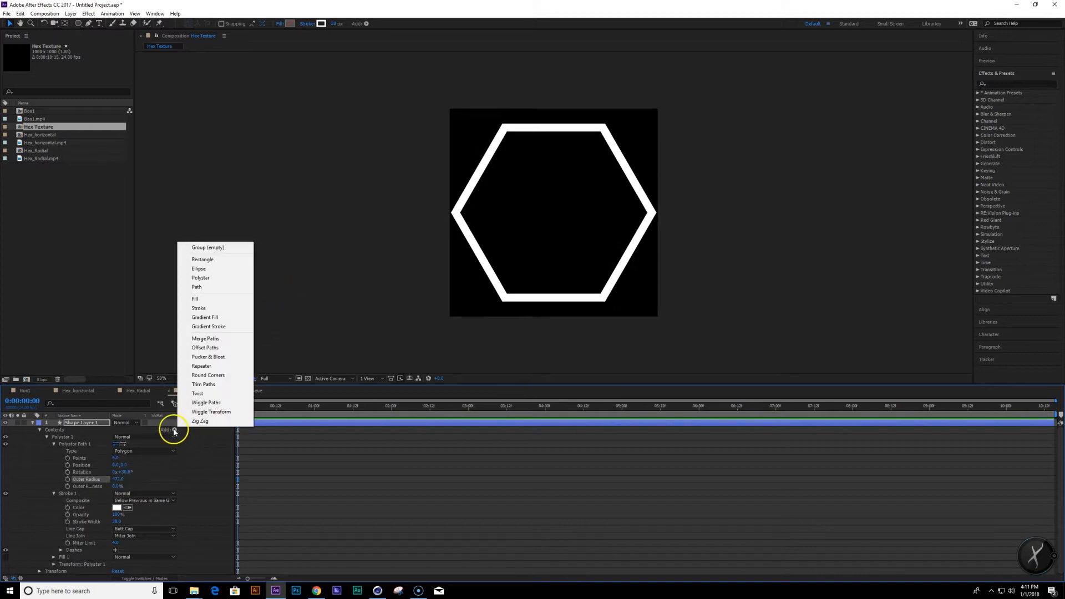
left_click(233, 386)
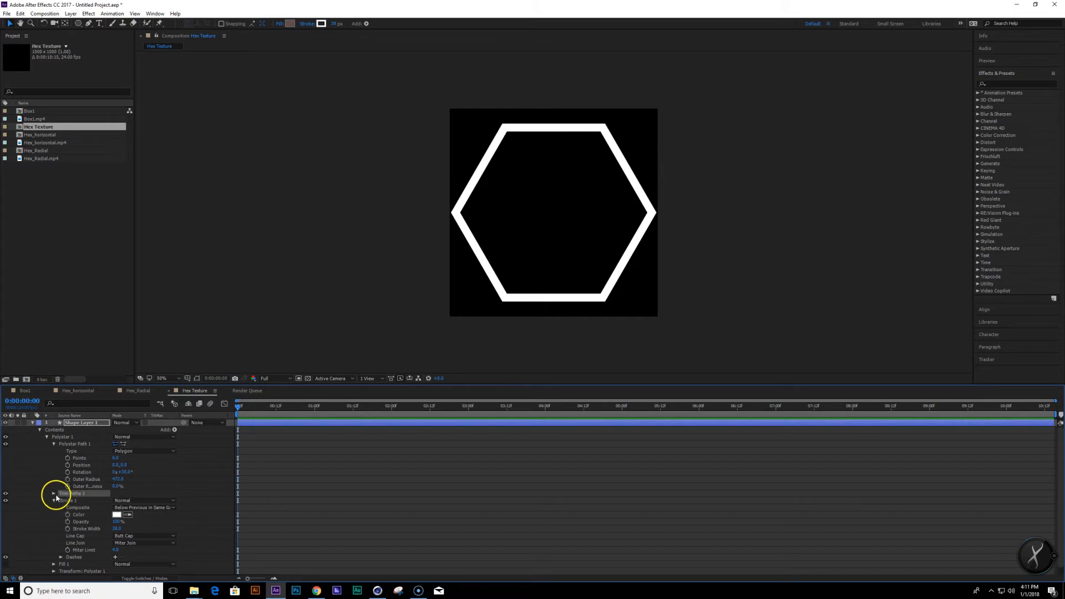
left_click(54, 493)
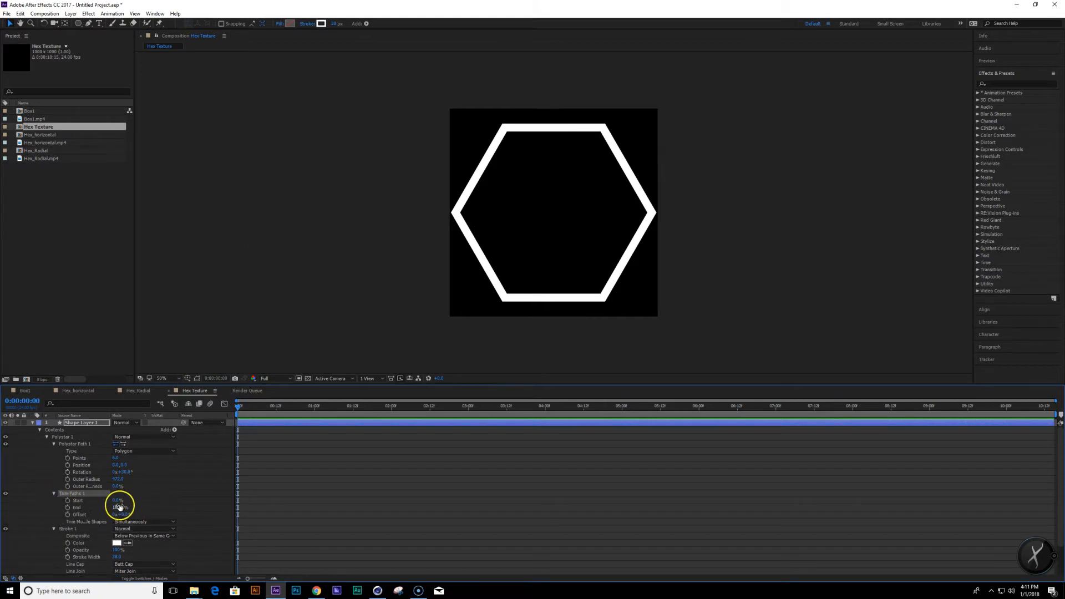
mouse_move(116, 501)
left_mouse_down()
mouse_move(193, 498)
mouse_move(78, 495)
left_mouse_up()
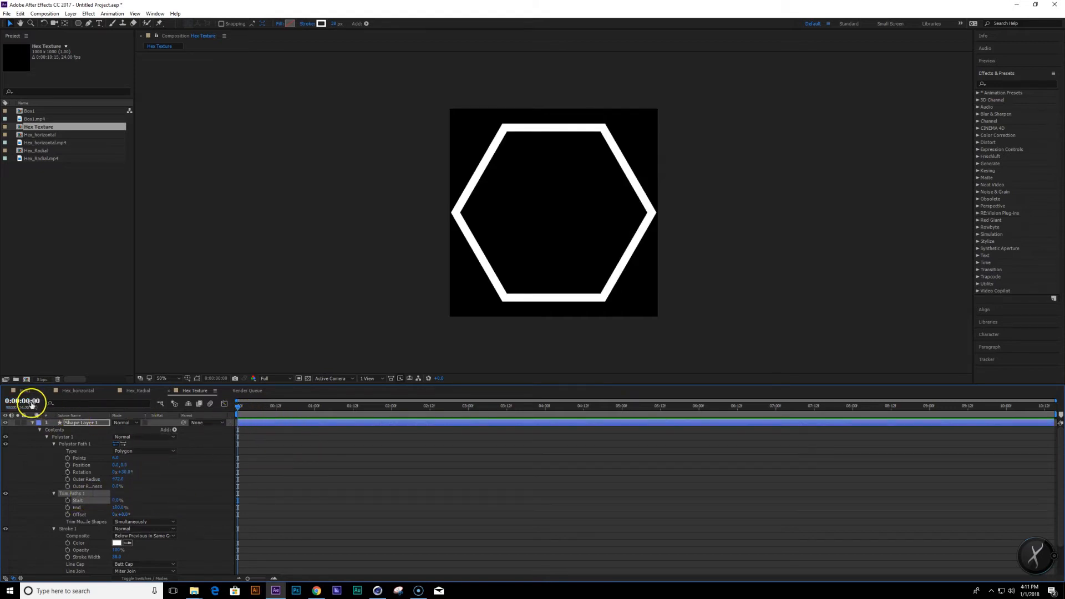
left_click(26, 402, "ctrl")
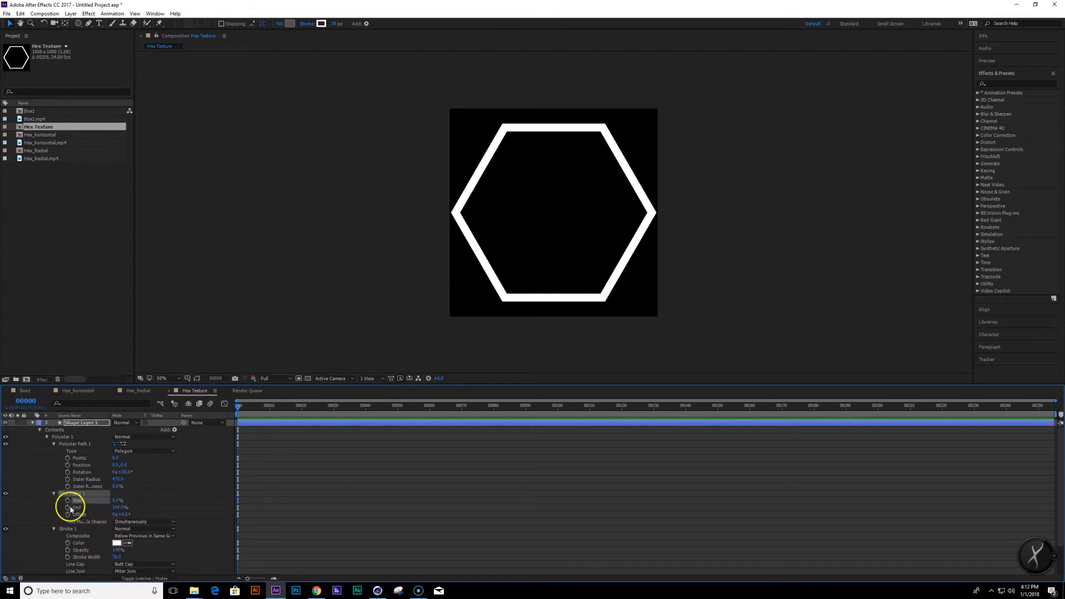
Try lowering the Trim Paths End value to cut the hexagon's stroke, and restore it to 100%.
left_click(111, 509)
mouse_move(121, 507)
left_mouse_down()
mouse_move(91, 507)
mouse_move(148, 499)
mouse_move(95, 495)
mouse_move(128, 512)
mouse_move(178, 504)
left_mouse_up()
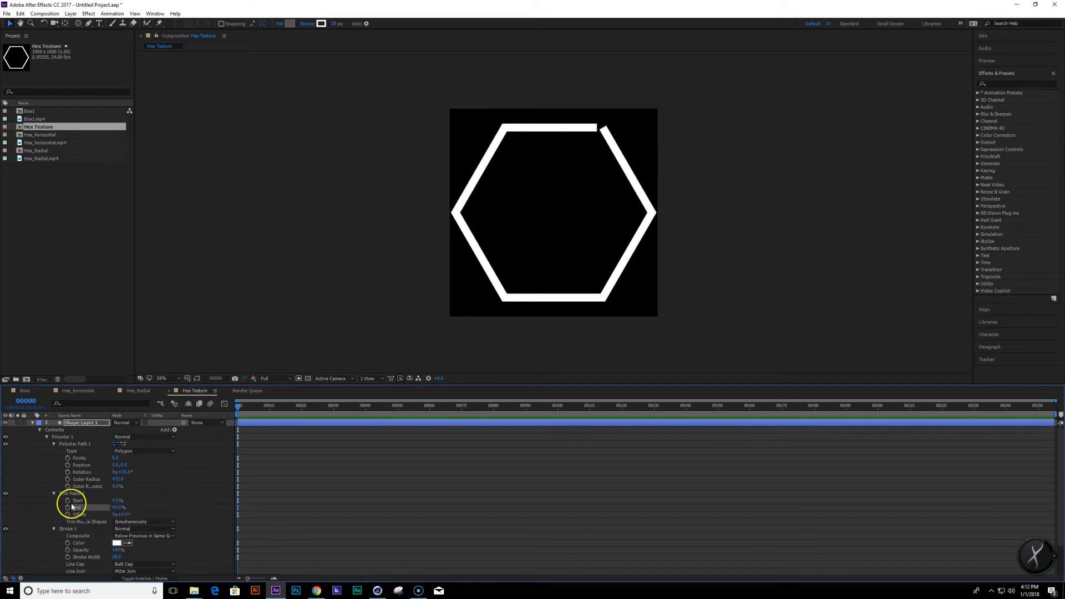
left_click_drag(113, 507, 187, 512)
Keyframe the Trim Paths Start value from 0% at frame 0 to 100% at frame 20.
left_click(67, 500)
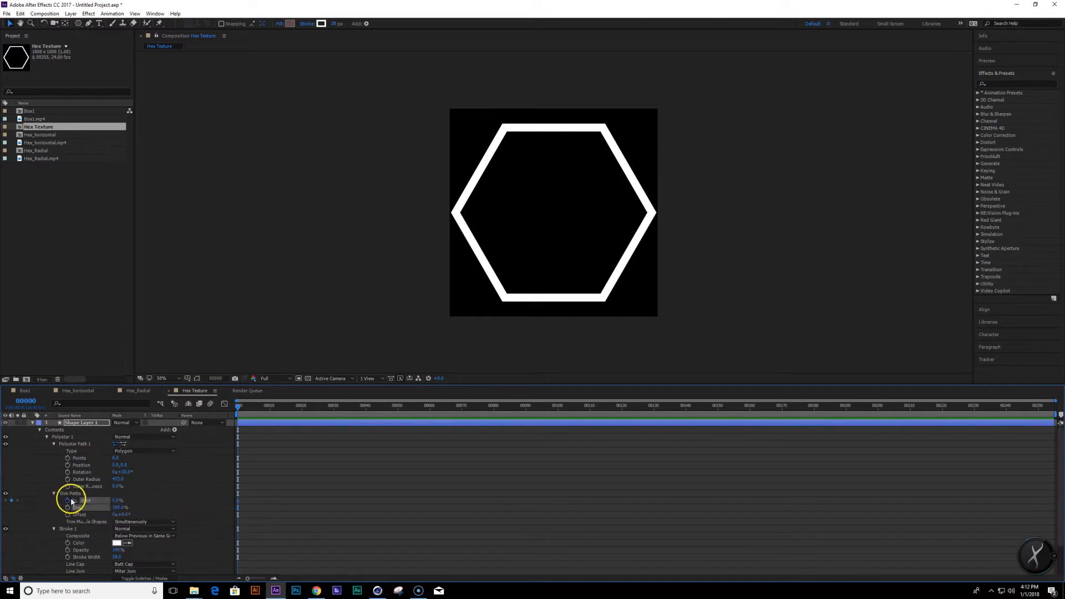
left_click_drag(246, 410, 303, 416)
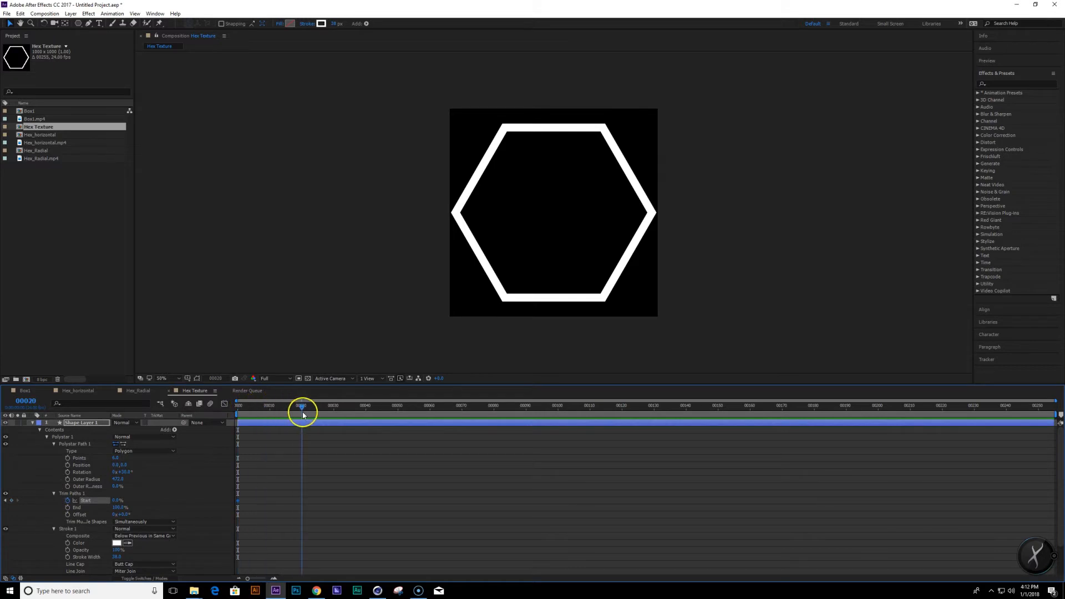
left_click_drag(115, 502, 233, 492)
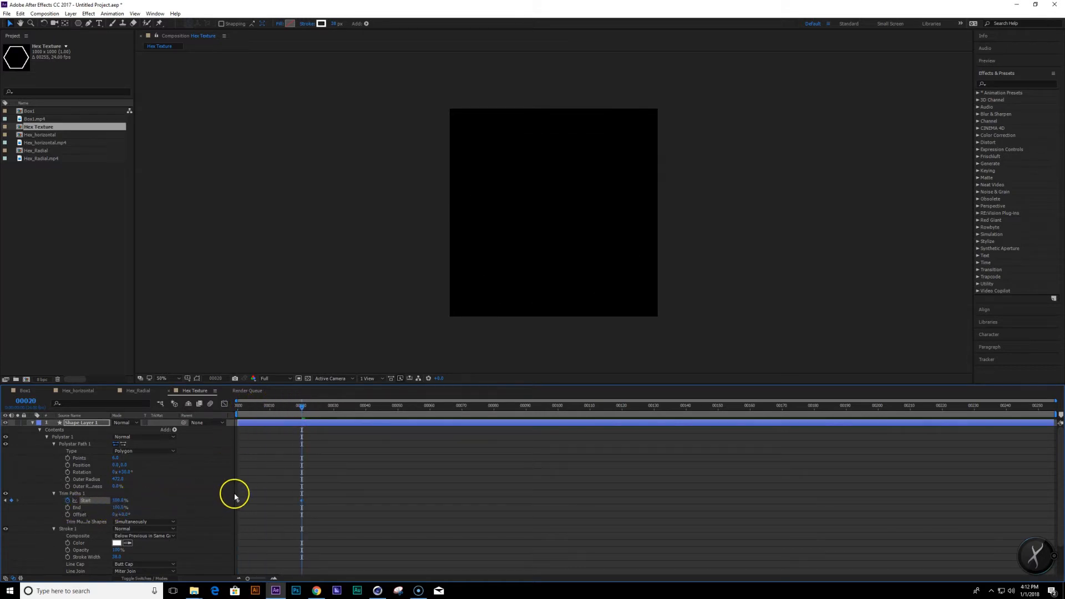
mouse_move(300, 407)
left_mouse_down()
mouse_move(222, 409)
mouse_move(316, 423)
mouse_move(217, 409)
mouse_move(259, 409)
mouse_move(316, 424)
mouse_move(195, 413)
left_mouse_up()
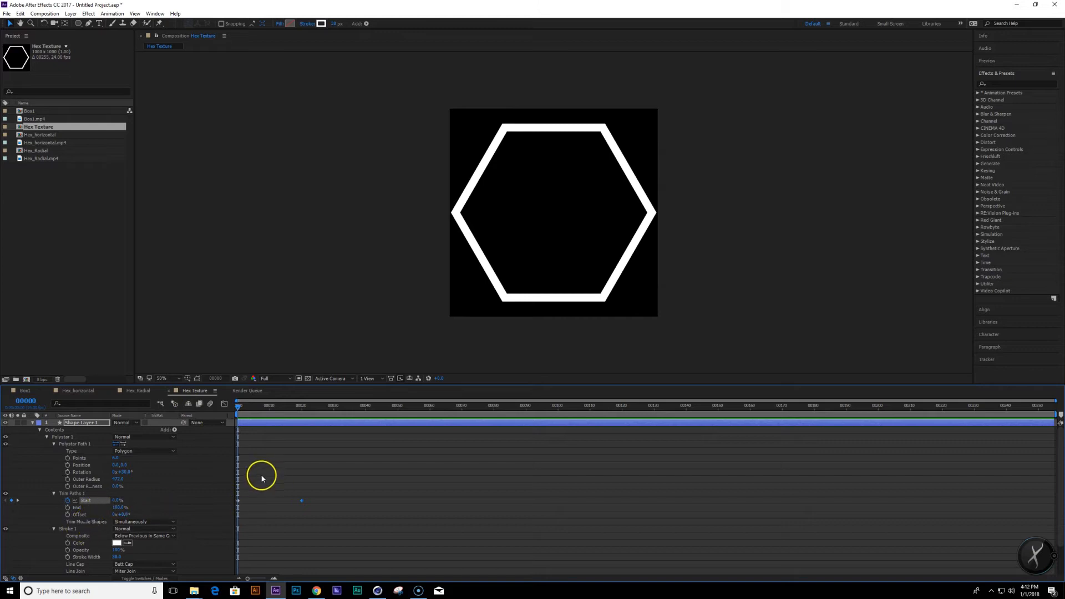
Keyframe the Trim Paths End value from 0% to 100%, with its keyframes offset about six frames after the Start keyframes.
left_click_drag(117, 508, 47, 514)
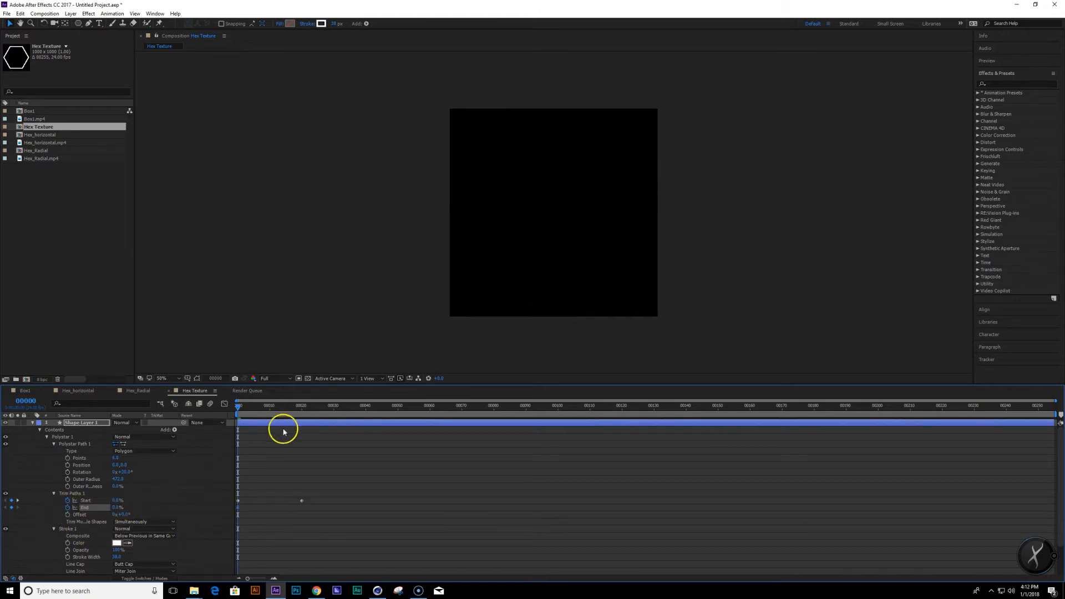
left_click_drag(238, 407, 304, 413)
left_click_drag(117, 507, 167, 501)
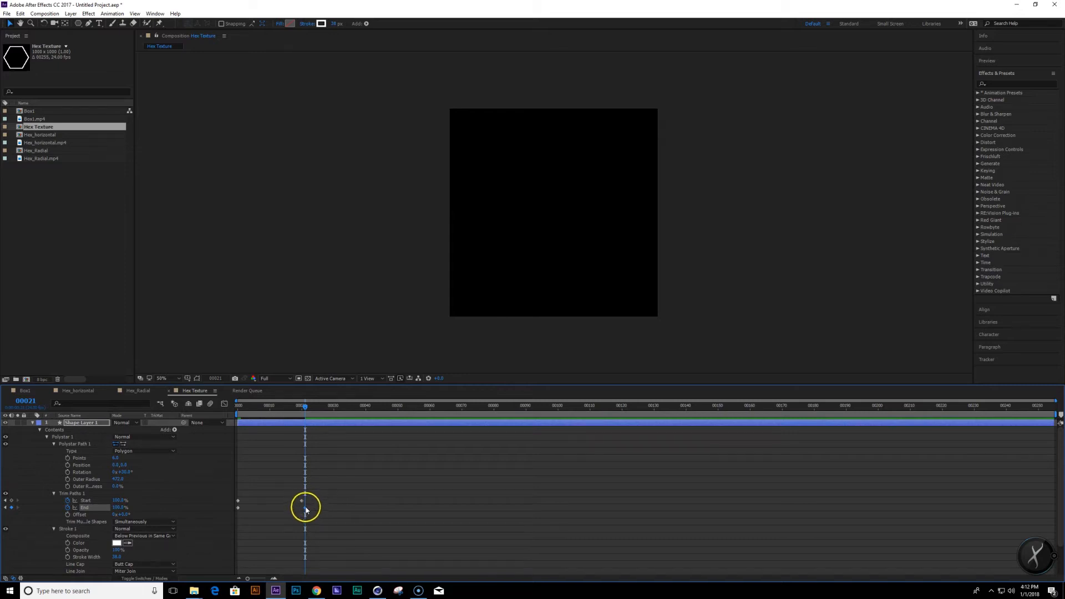
left_click_drag(321, 506, 258, 508)
mouse_move(260, 407)
left_mouse_down()
mouse_move(244, 415)
mouse_move(298, 415)
left_mouse_up()
left_click_drag(338, 421, 169, 416)
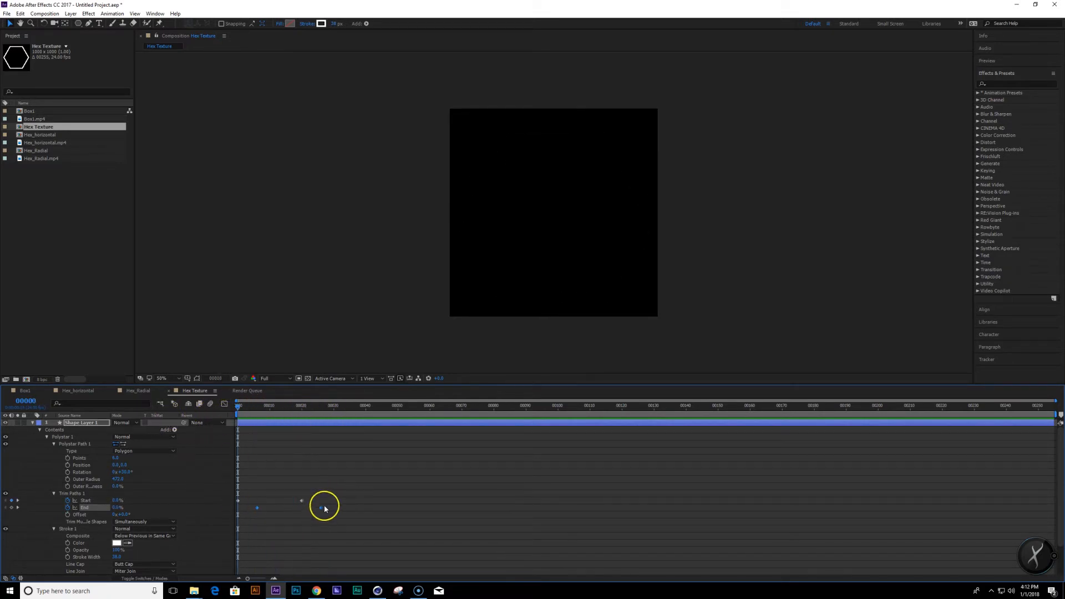
Apply Easy Ease to all Start and End keyframes and reshape their speed curves to peak early with a long slow-down.
left_click_drag(358, 518, 232, 495)
key("F9")
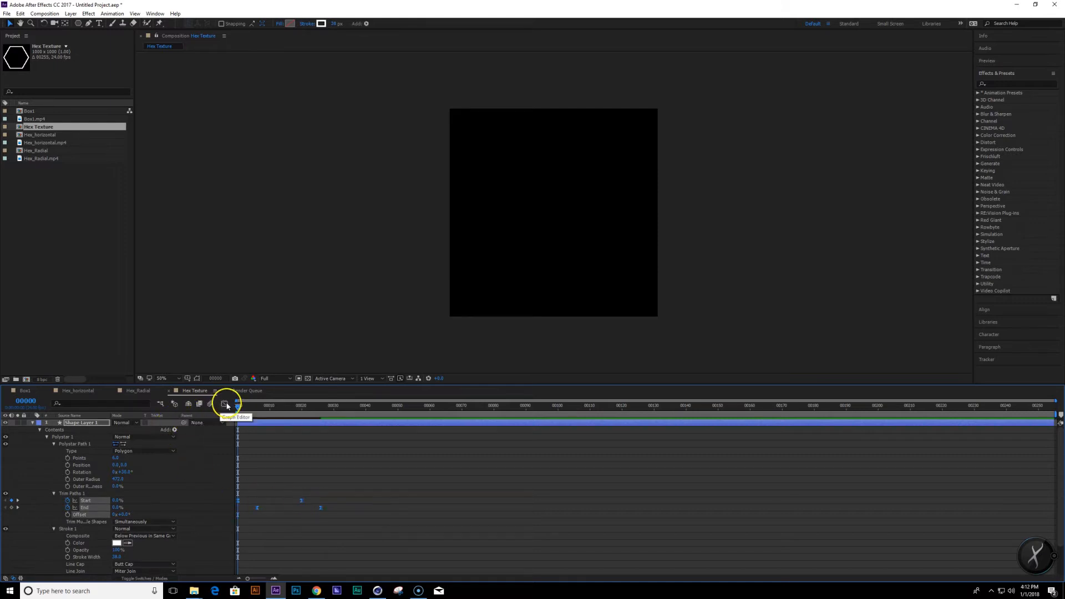
left_click(225, 405)
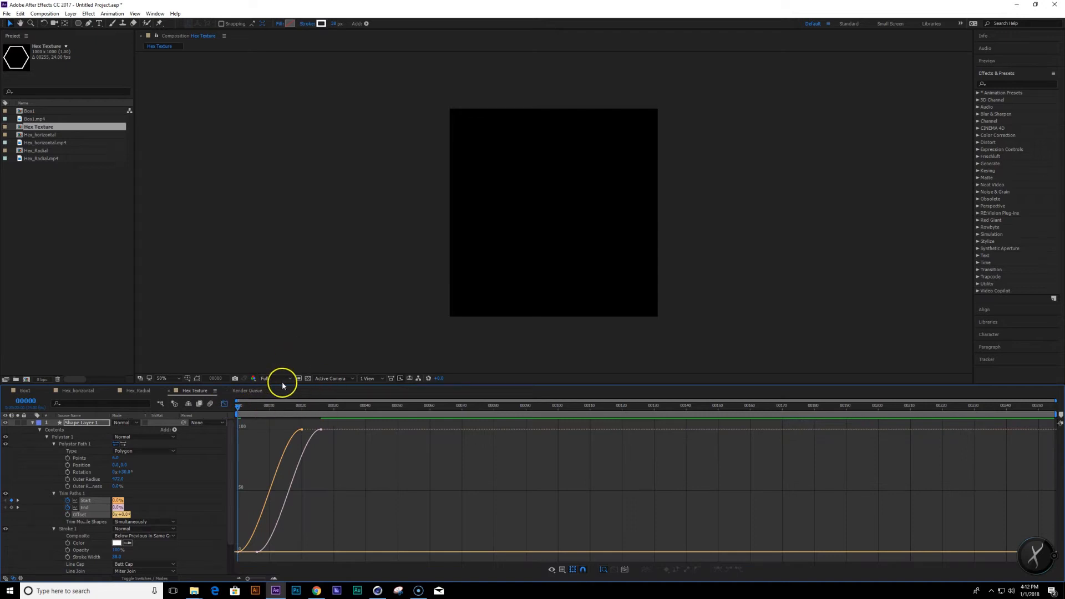
left_click(562, 571)
left_click(588, 492)
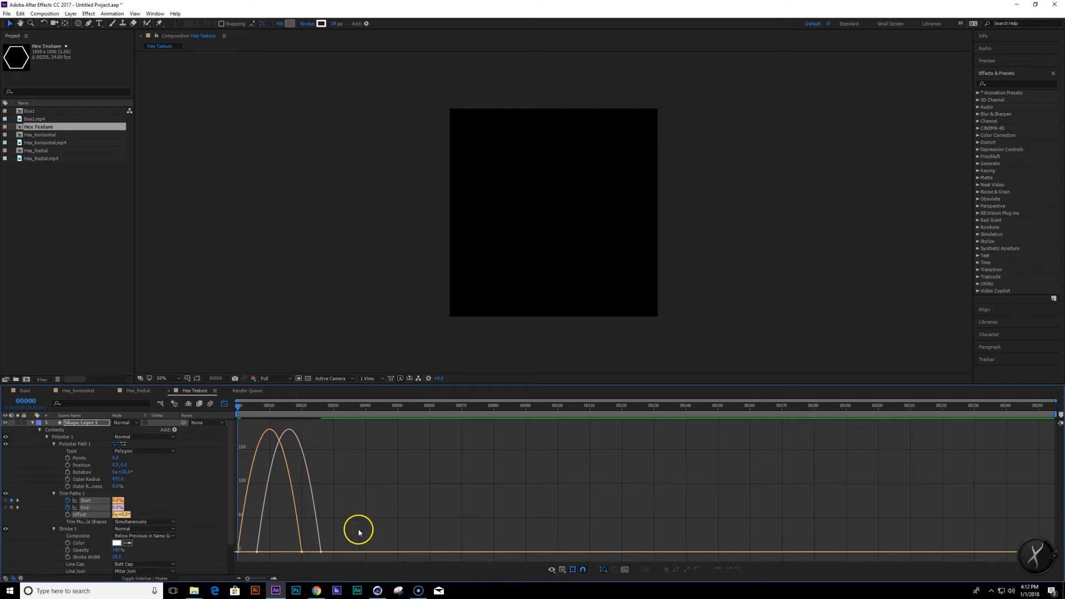
left_click_drag(380, 470, 211, 516)
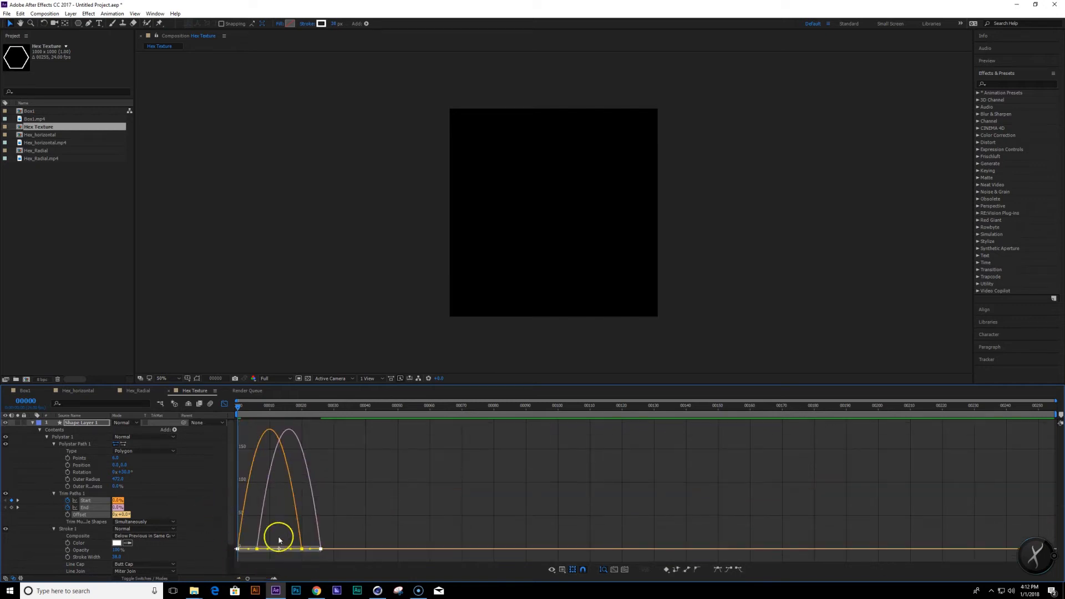
left_click_drag(291, 551, 316, 544)
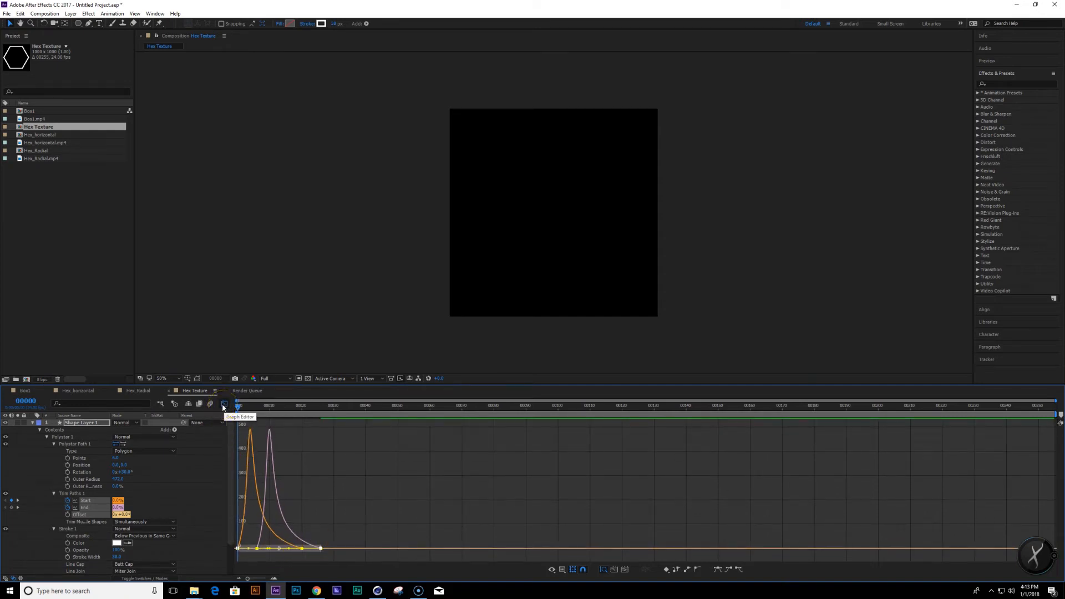
left_click(224, 404)
End the work area at about frame 33 and preview the trimmed stroke animation.
mouse_move(244, 410)
left_mouse_down()
mouse_move(317, 409)
mouse_move(212, 423)
mouse_move(265, 416)
mouse_move(343, 432)
left_mouse_up()
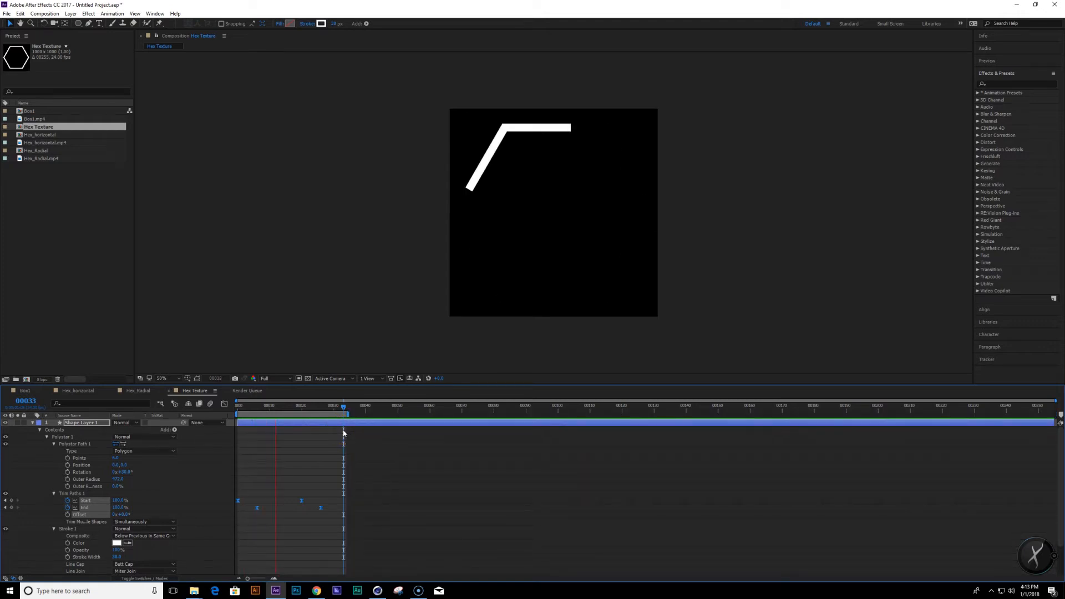
left_click_drag(316, 444, 318, 470)
left_click_drag(314, 407, 273, 407)
Try a three-frame offset for the End keyframes, restore the six-frame offset, and preview the stroke animation.
mouse_move(346, 501)
left_mouse_down()
mouse_move(241, 527)
mouse_move(250, 510)
left_mouse_up()
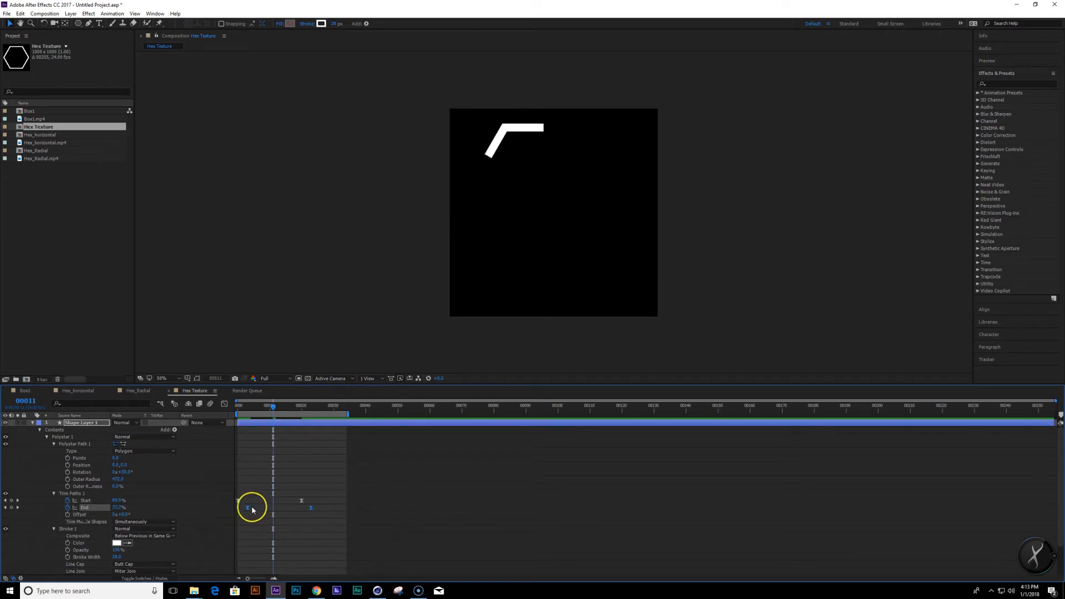
key("space")
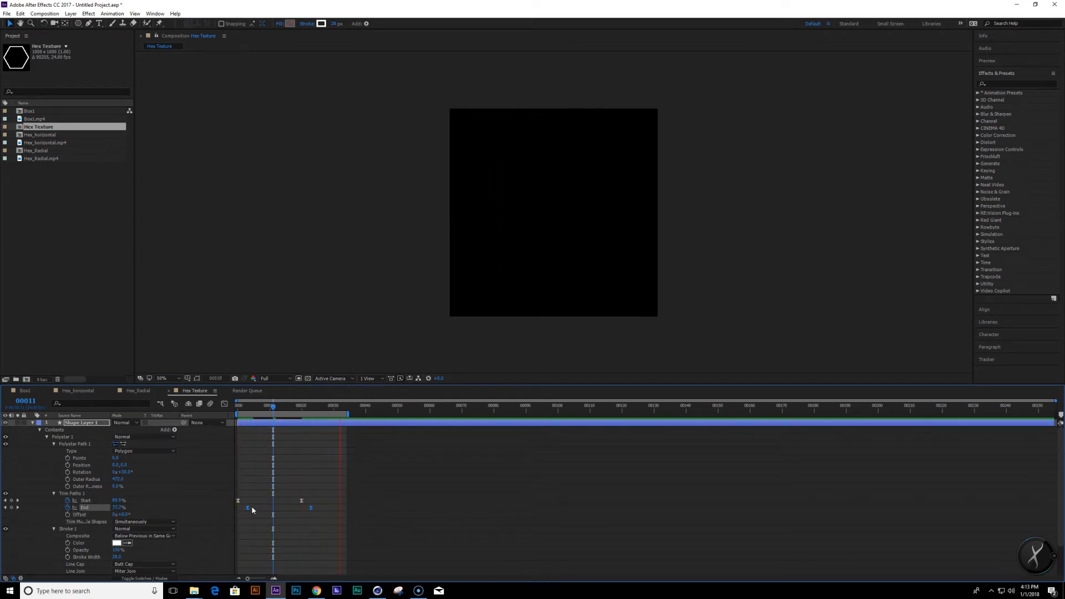
left_click_drag(248, 508, 254, 510)
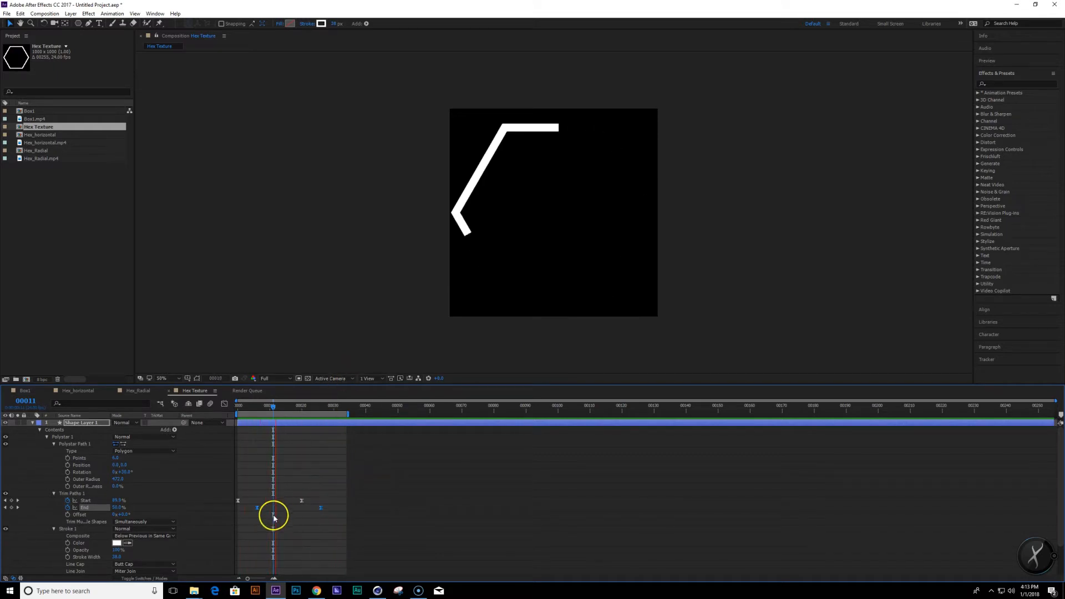
left_click_drag(261, 516, 258, 516)
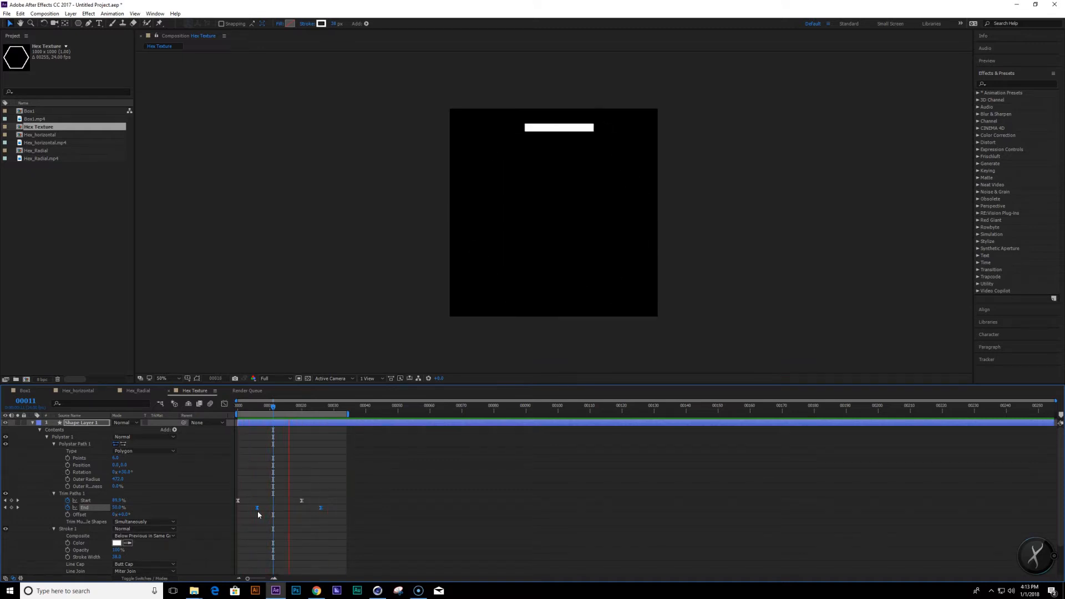
key("space")
left_click_drag(307, 408, 335, 436)
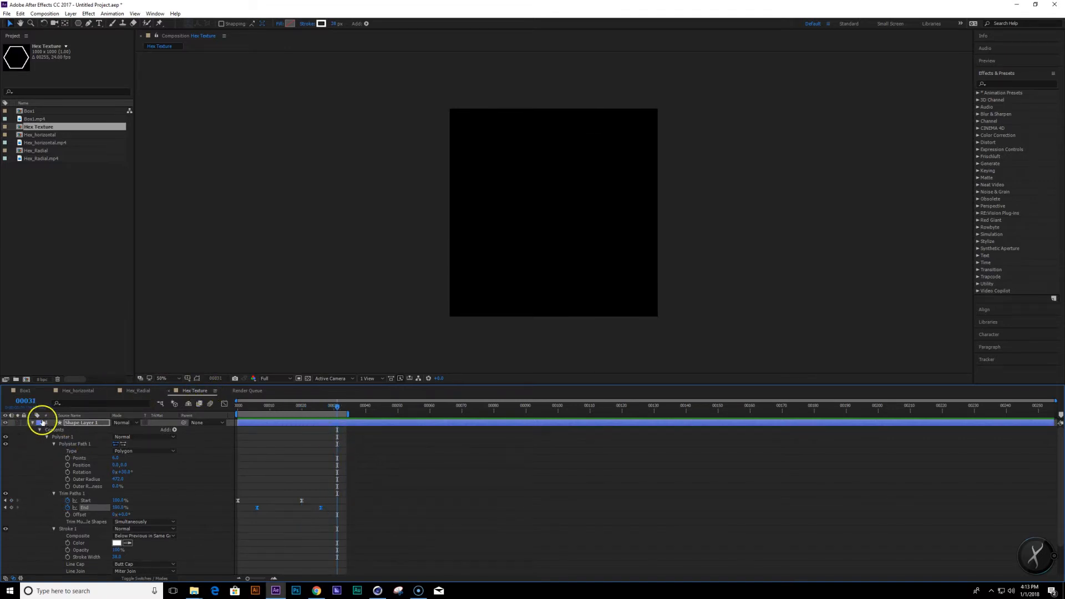
Duplicate Shape Layer 1 and delete Trim Paths from the duplicate's polystar group.
left_click(82, 424)
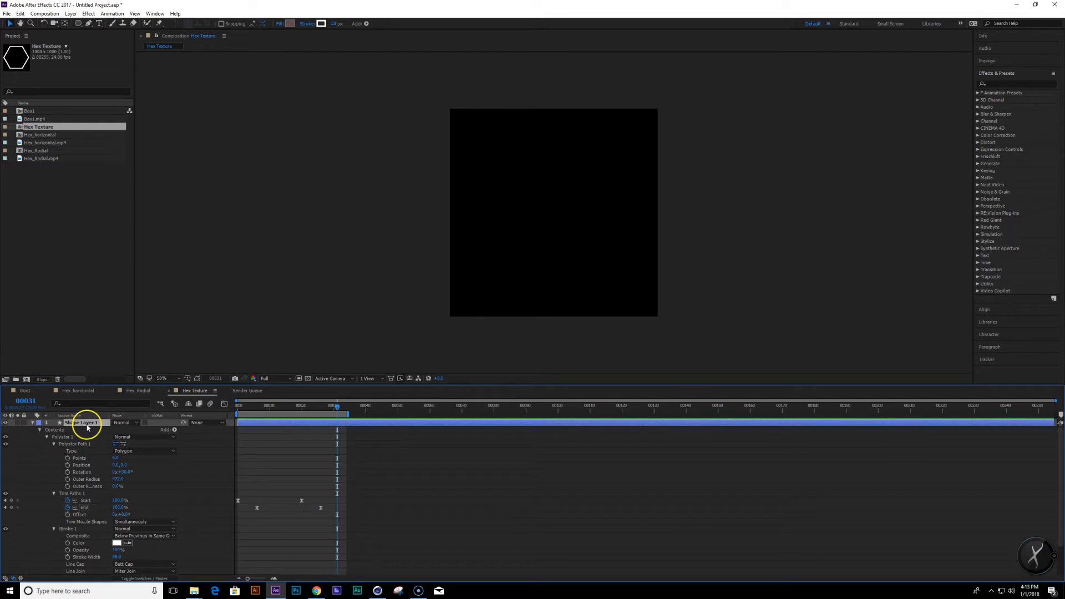
key("ctrl+d")
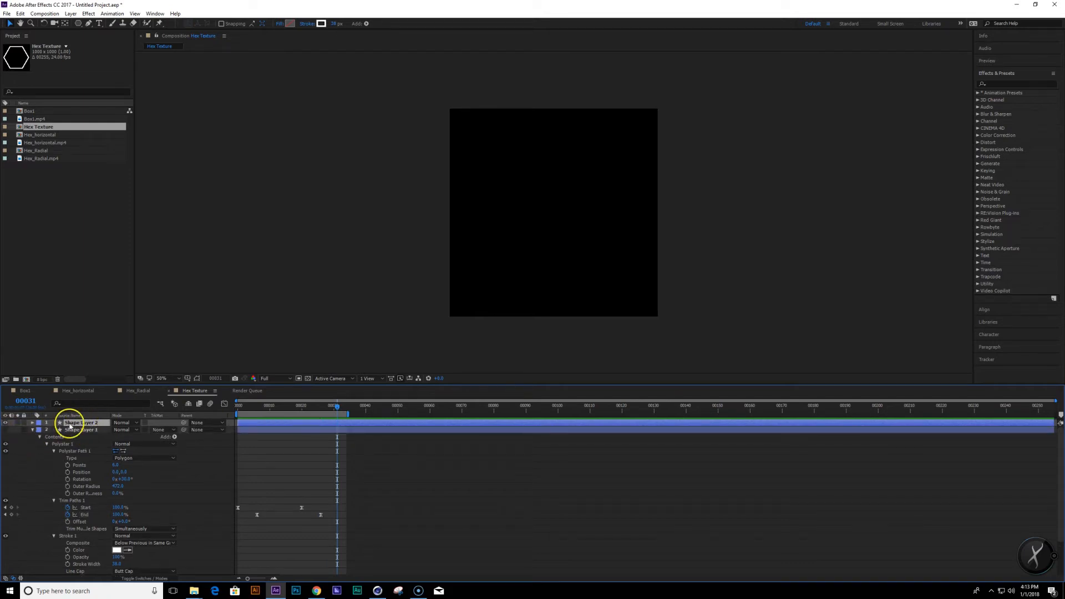
left_click(32, 423)
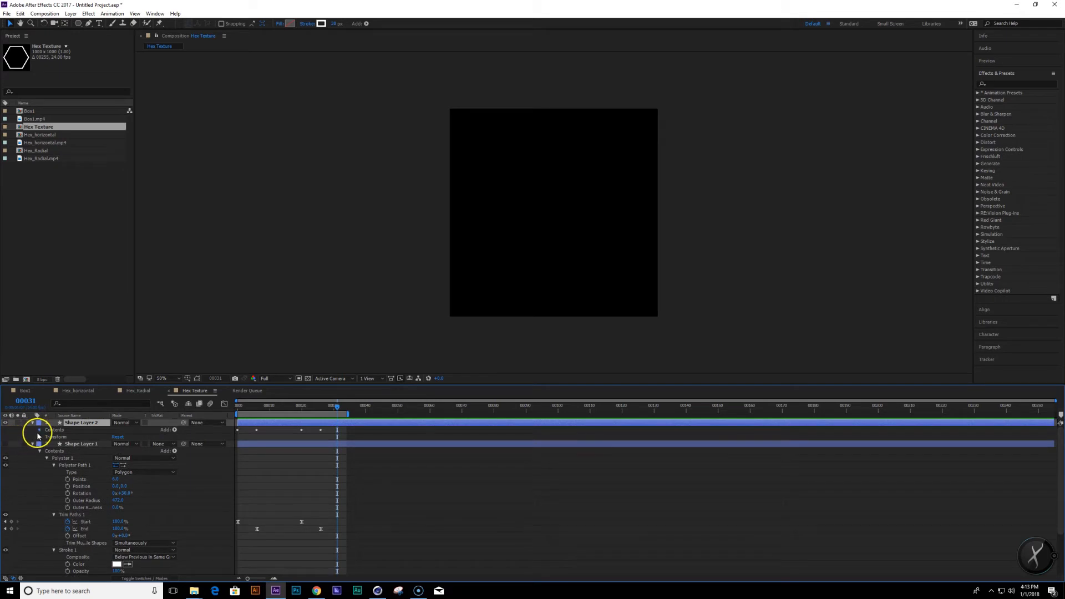
left_click(39, 432)
left_click(46, 437)
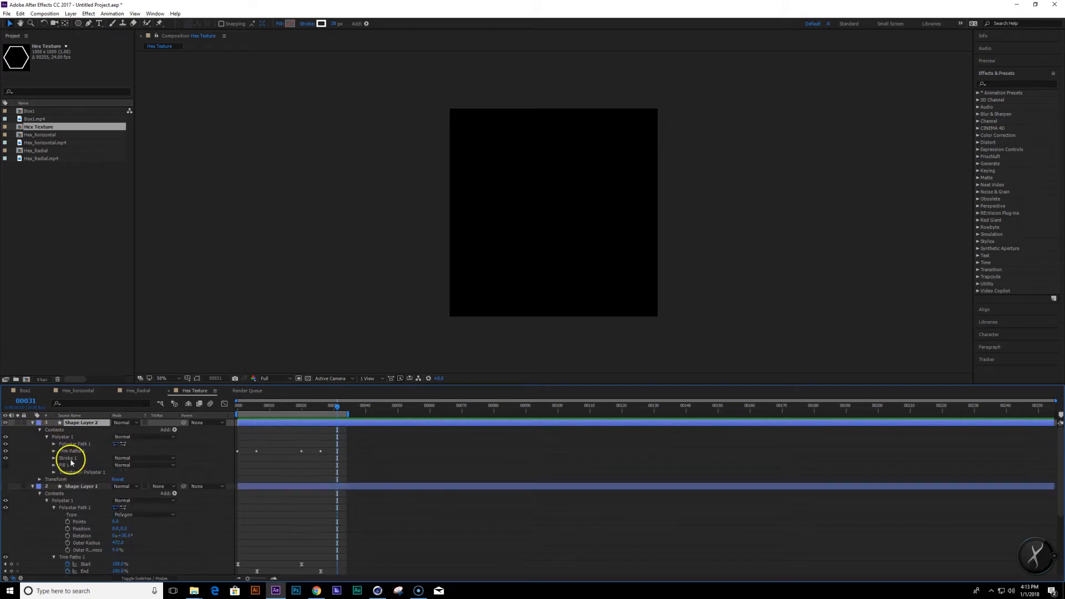
left_click_drag(313, 411, 273, 411)
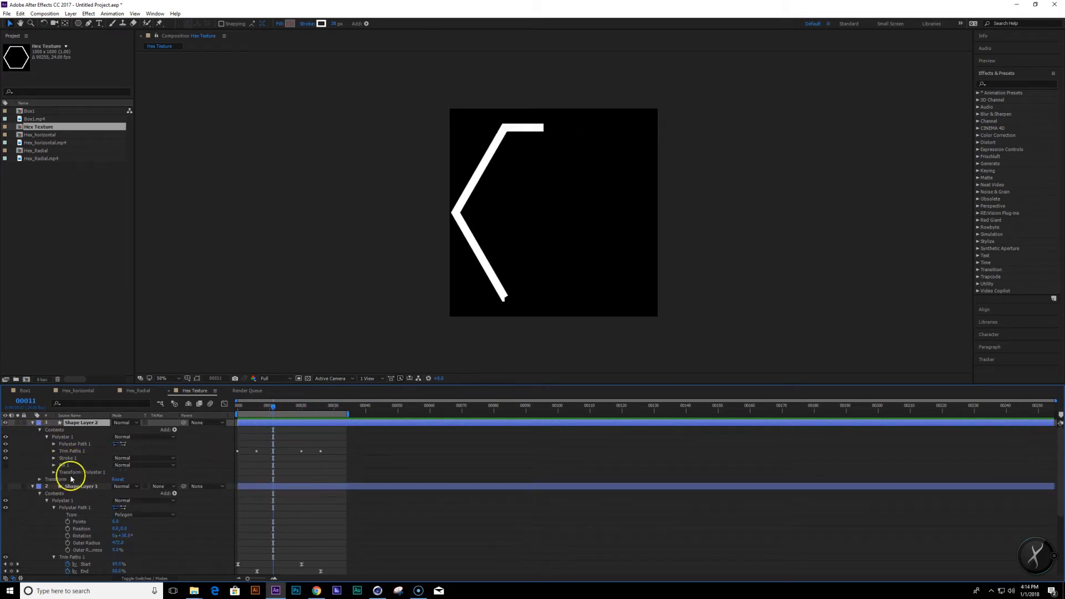
left_click(78, 452)
key("Delete")
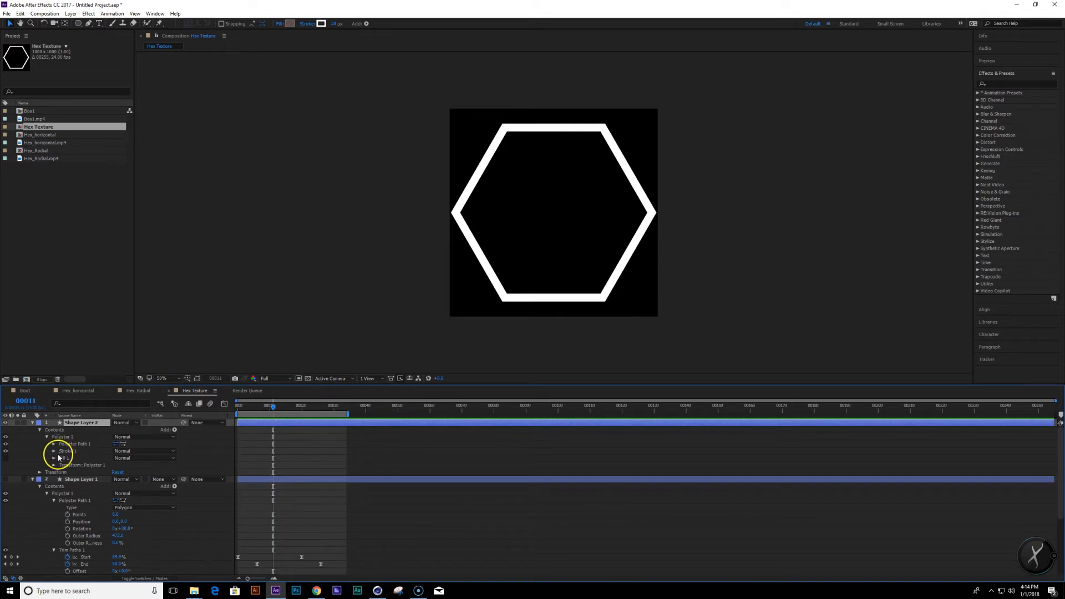
Set a starting Outer Radius keyframe at frame 0 on Shape Layer 2, shrinking the polygon to a tiny central hexagon.
left_click(53, 445)
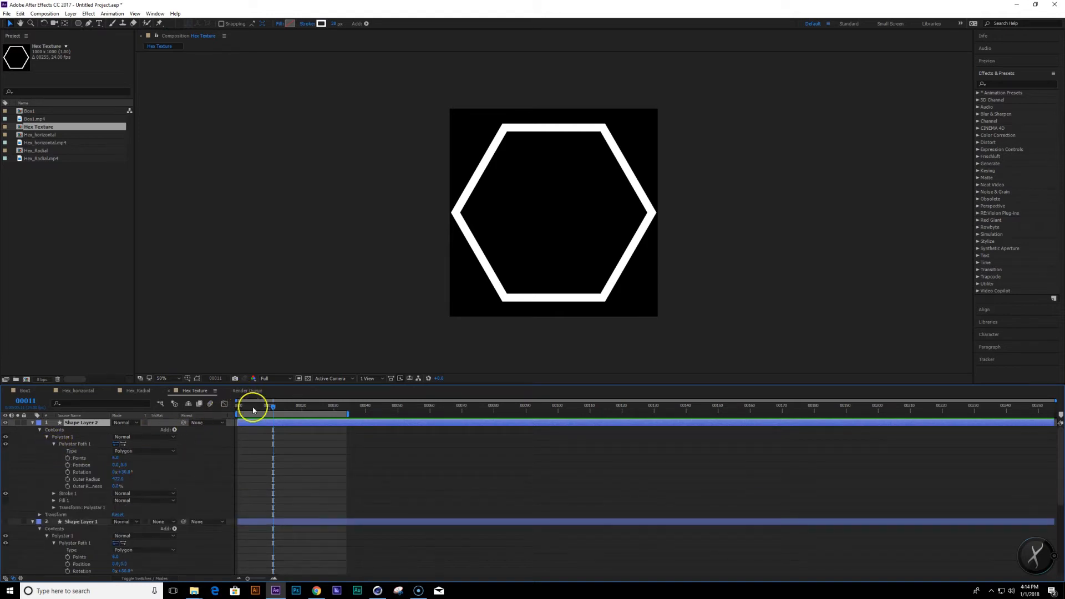
left_click_drag(267, 409, 241, 397)
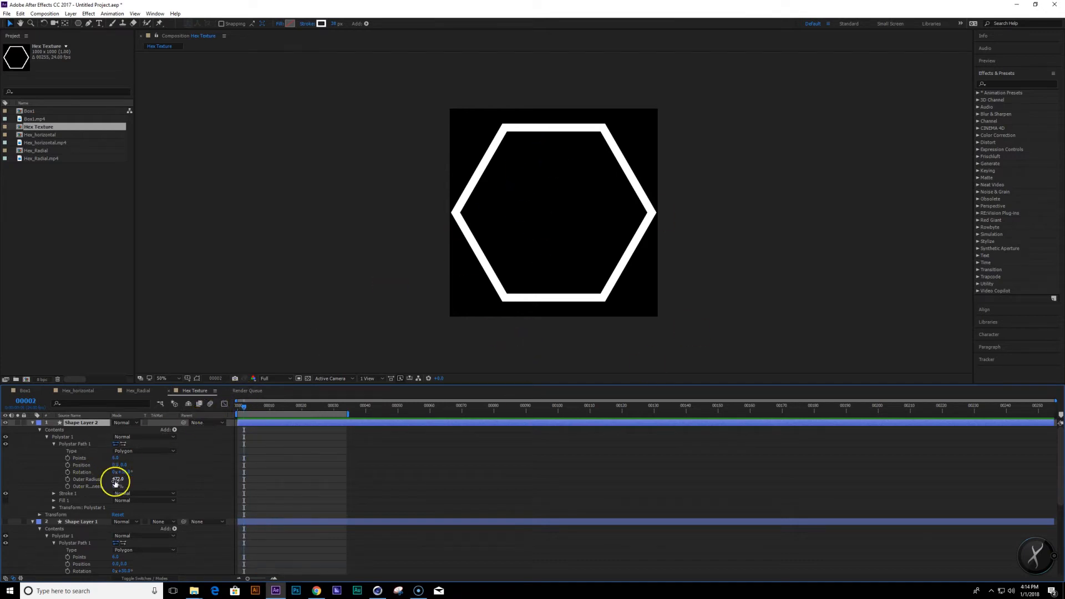
left_click(67, 479)
left_click_drag(118, 479, 1, 506)
left_click_drag(117, 487, 93, 478)
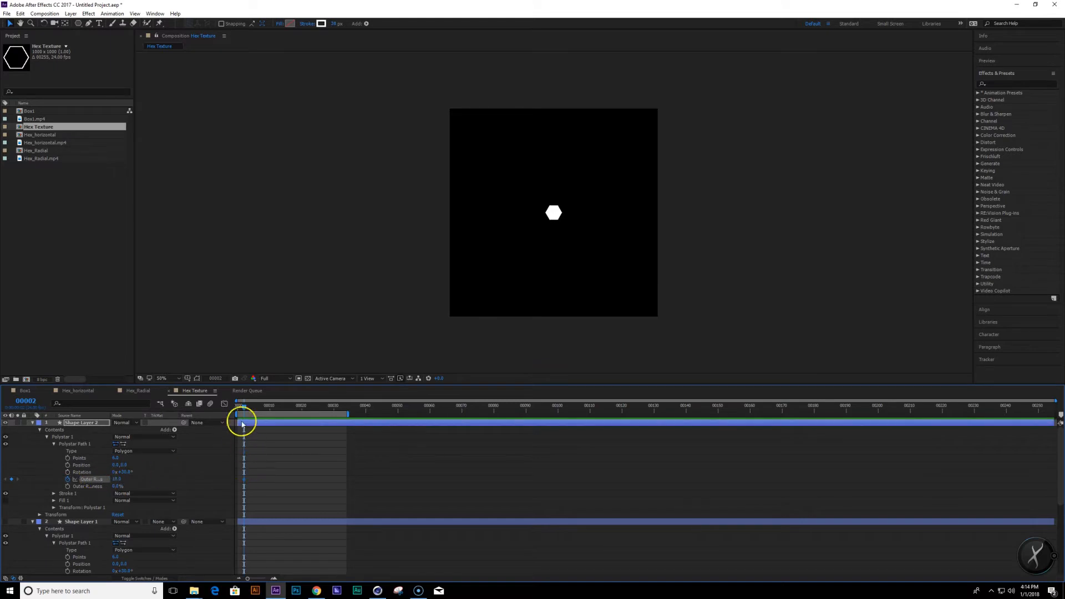
key("Home")
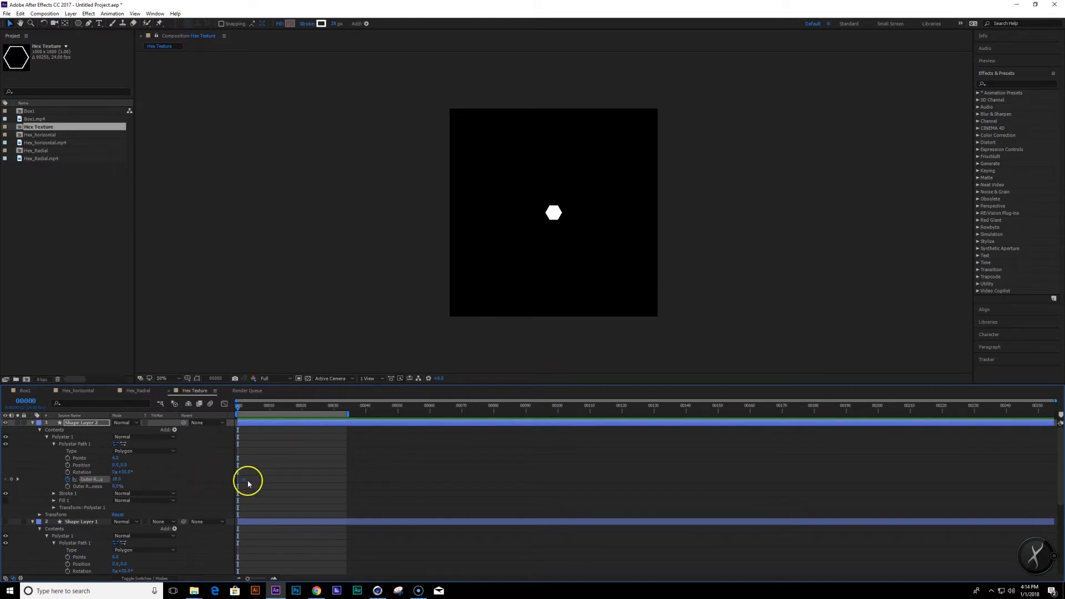
left_click_drag(249, 579, 257, 579)
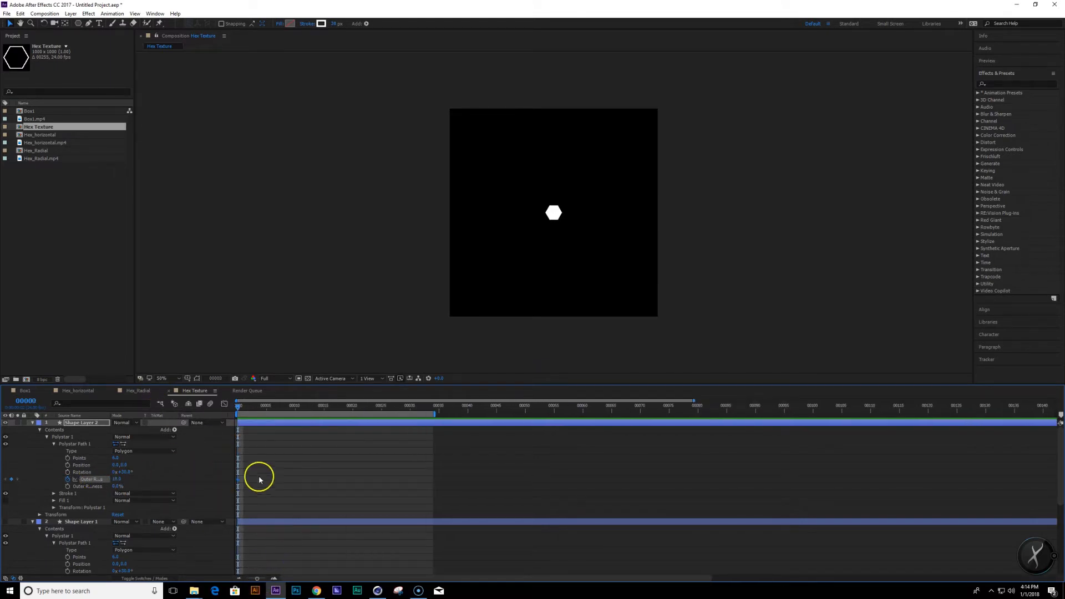
Add an Outer Radius keyframe at frame 20 on Shape Layer 2, enlarging the polygon until it nearly fills the composition.
left_click_drag(254, 413, 352, 406)
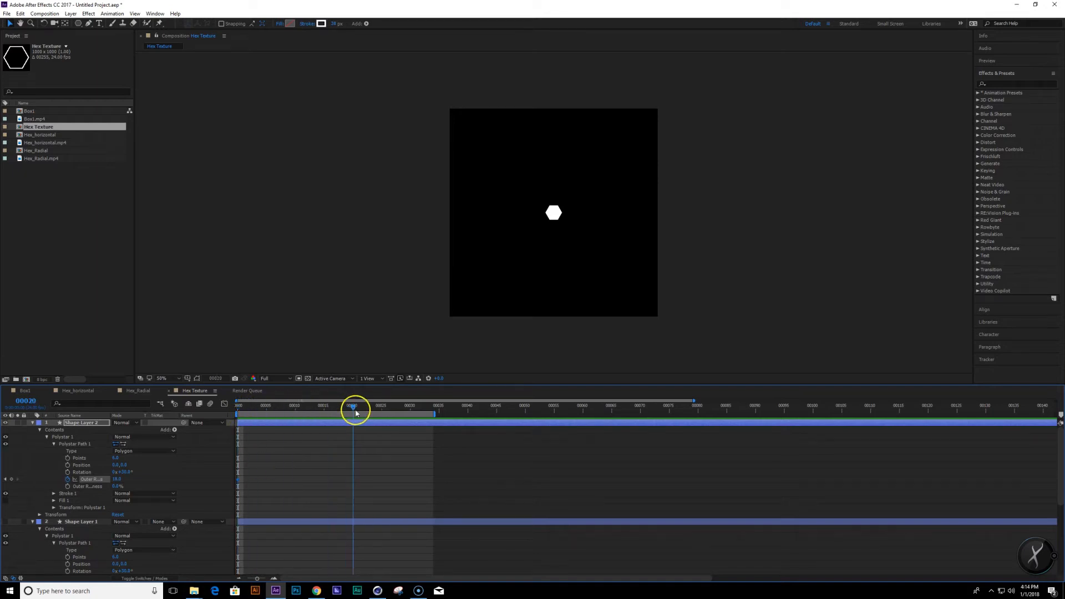
left_click(118, 480)
left_click_drag(118, 480, 302, 474)
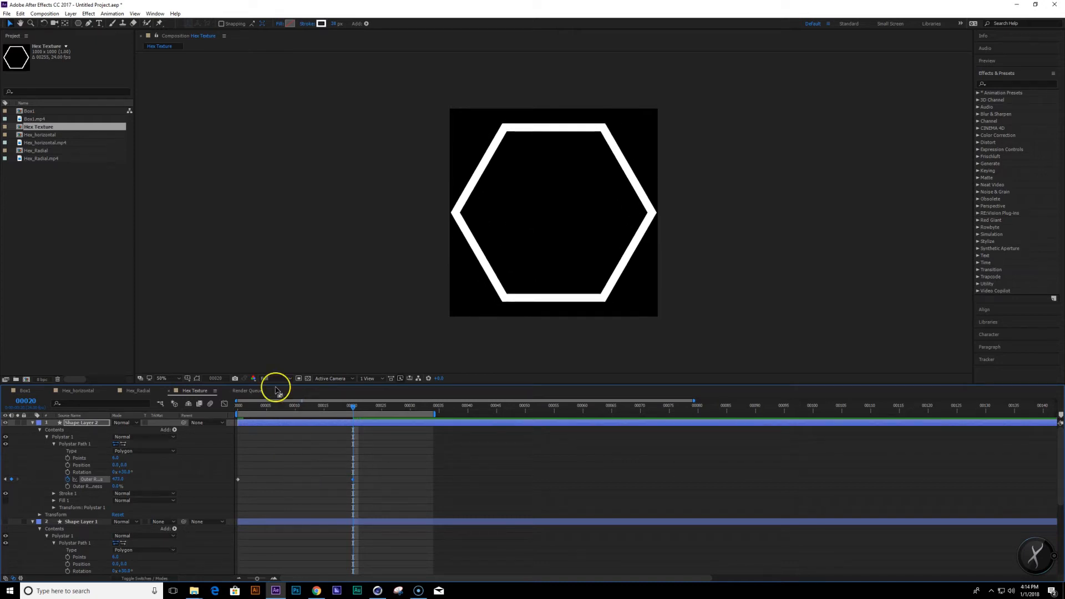
Keyframe Shape Layer 2's Stroke Width from its current value at frame 0 down to 0 at frame 20.
left_click(54, 494)
left_click_drag(334, 411, 238, 411)
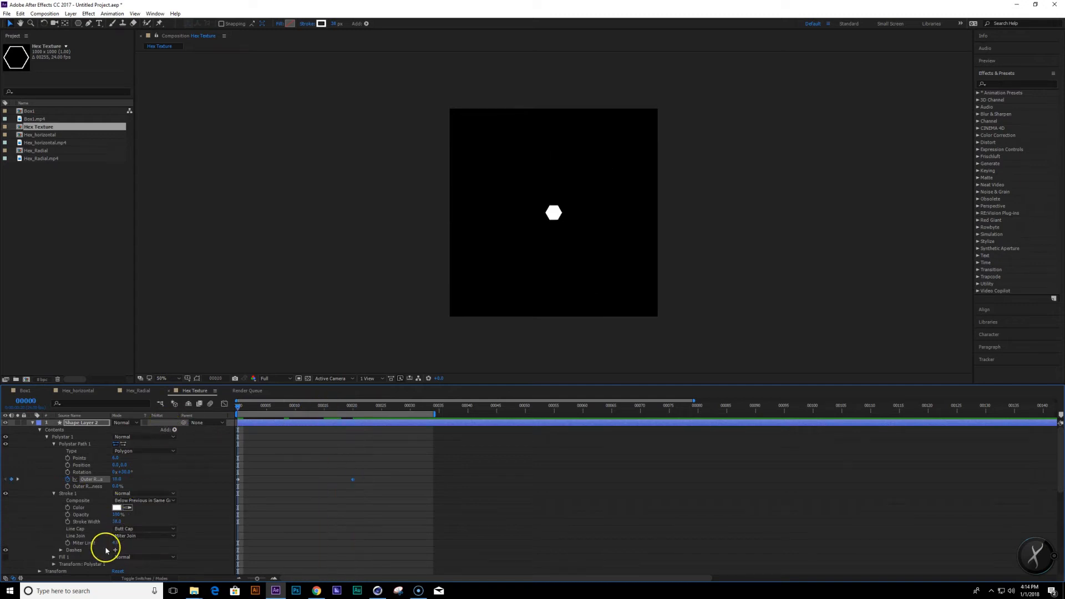
left_click(67, 522)
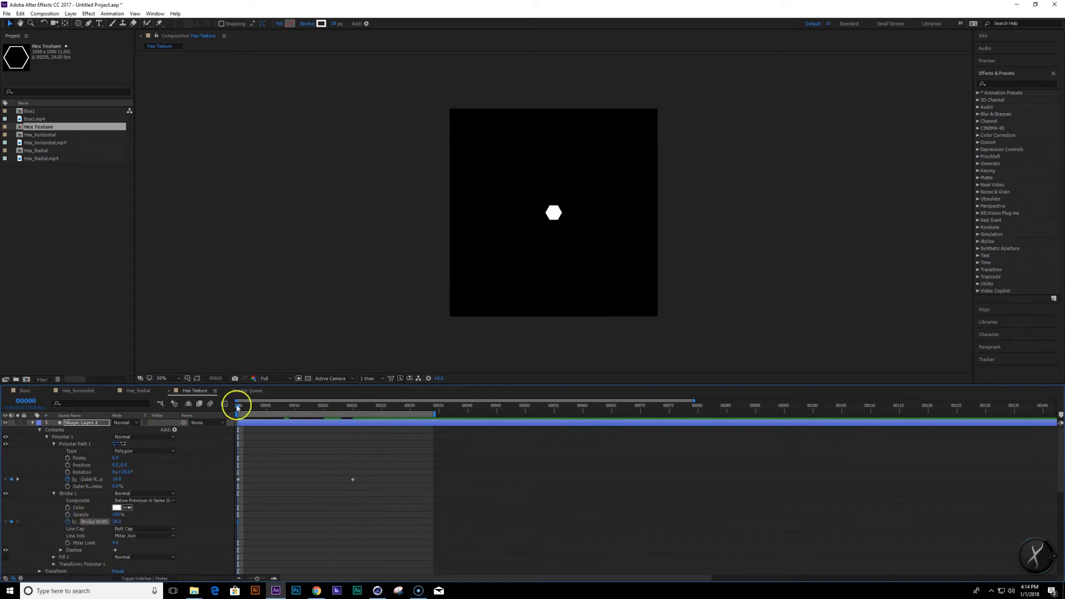
left_click_drag(238, 406, 354, 410)
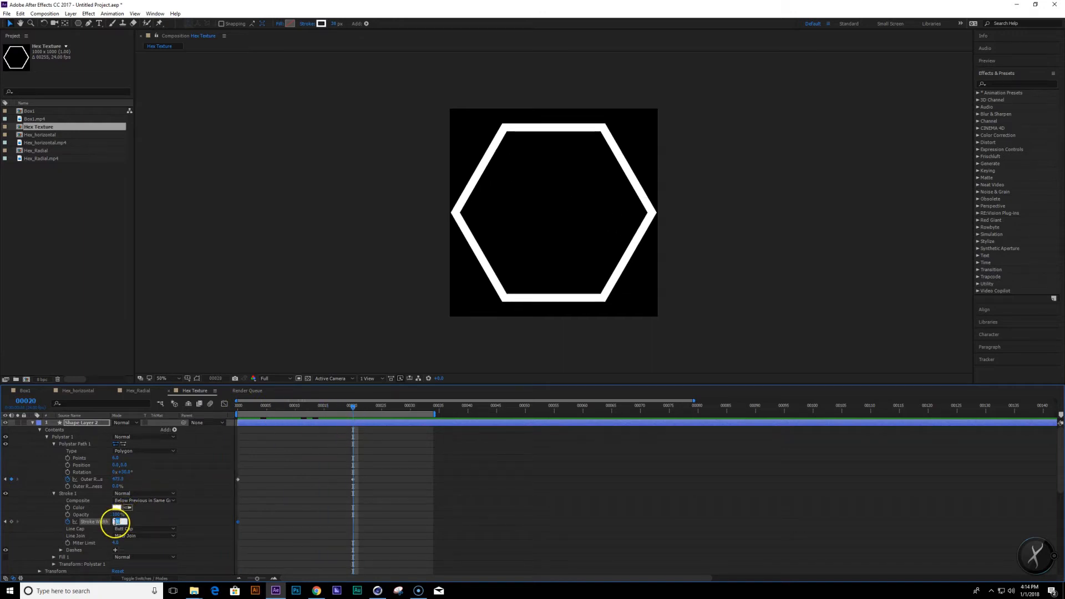
type("0")
key("Return")
Easy-ease Shape Layer 2's Outer Radius and Stroke Width keyframes and shape their speed curves to peak at about frame 4 with a long ease-out.
mouse_move(336, 408)
left_mouse_down()
mouse_move(257, 419)
mouse_move(344, 428)
mouse_move(209, 436)
mouse_move(295, 442)
left_mouse_up()
left_click_drag(409, 464, 236, 547)
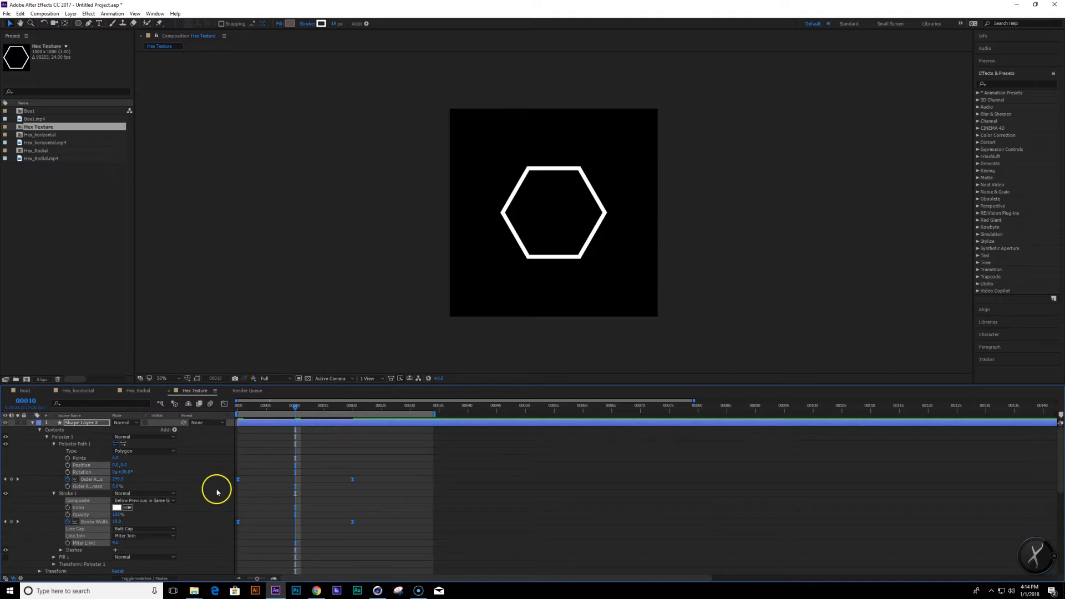
left_click(225, 405)
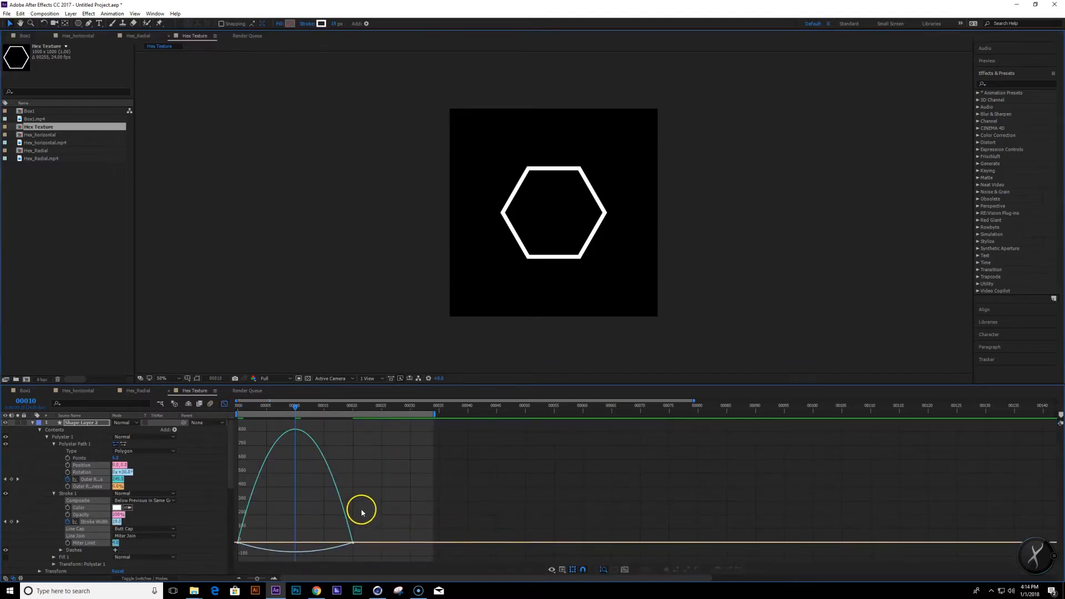
key("grave")
left_click(628, 569)
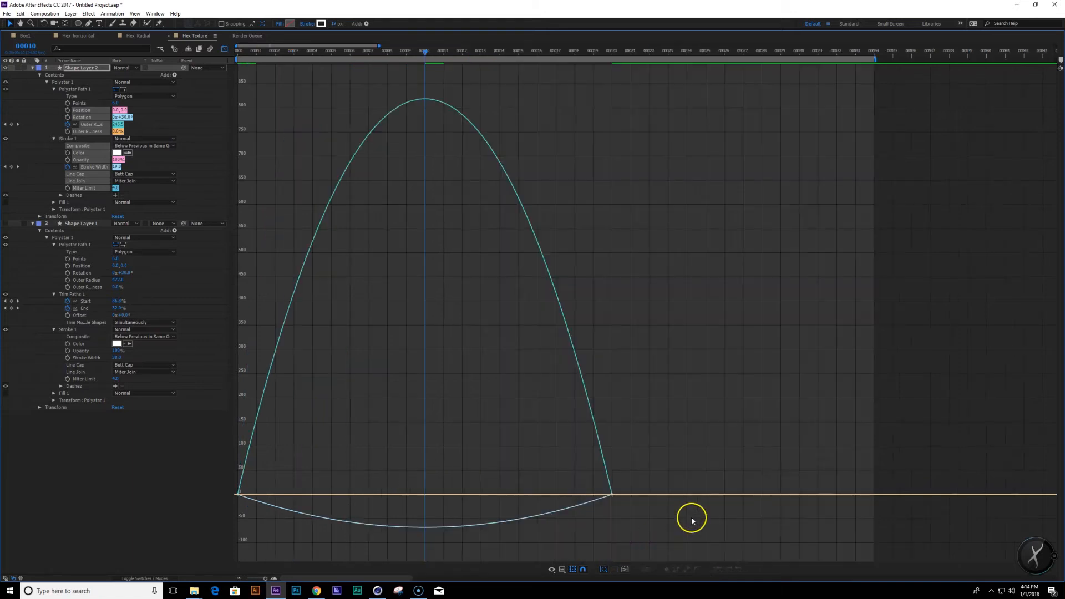
left_click_drag(701, 476, 167, 505)
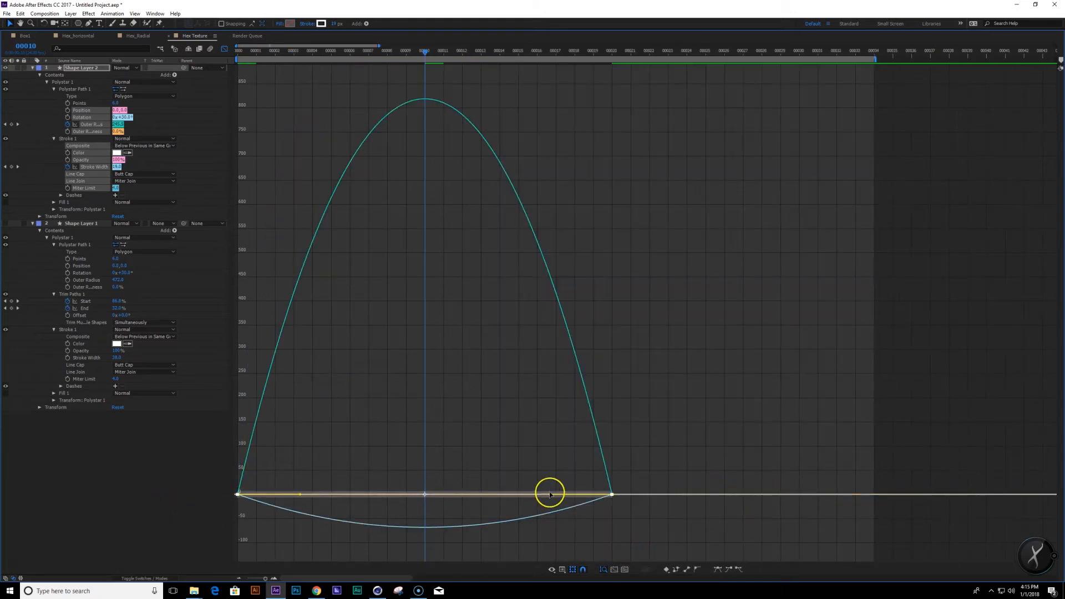
left_click_drag(548, 495, 416, 492)
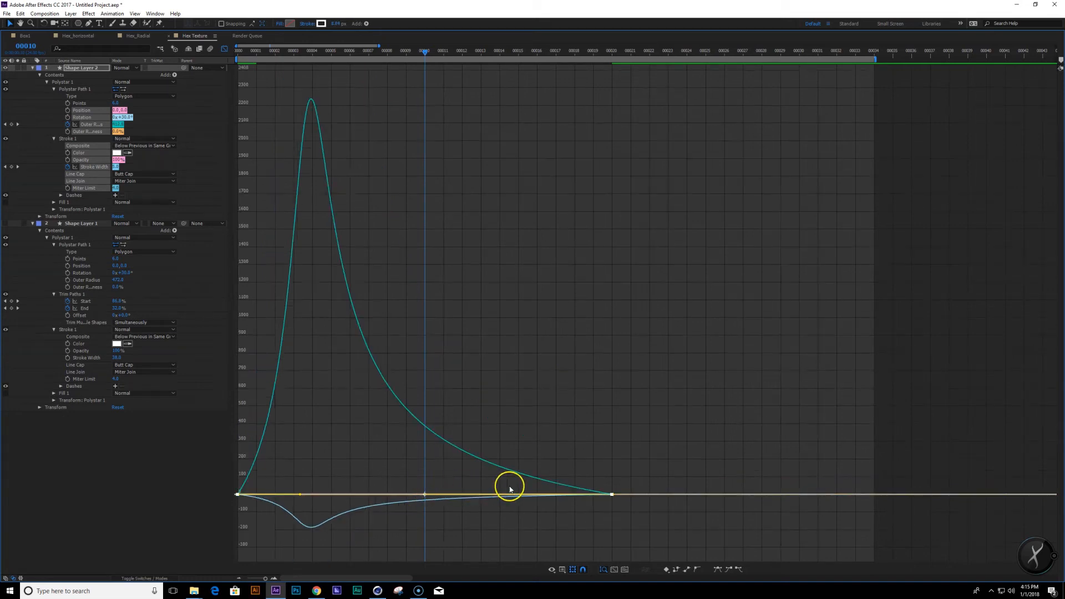
key("grave")
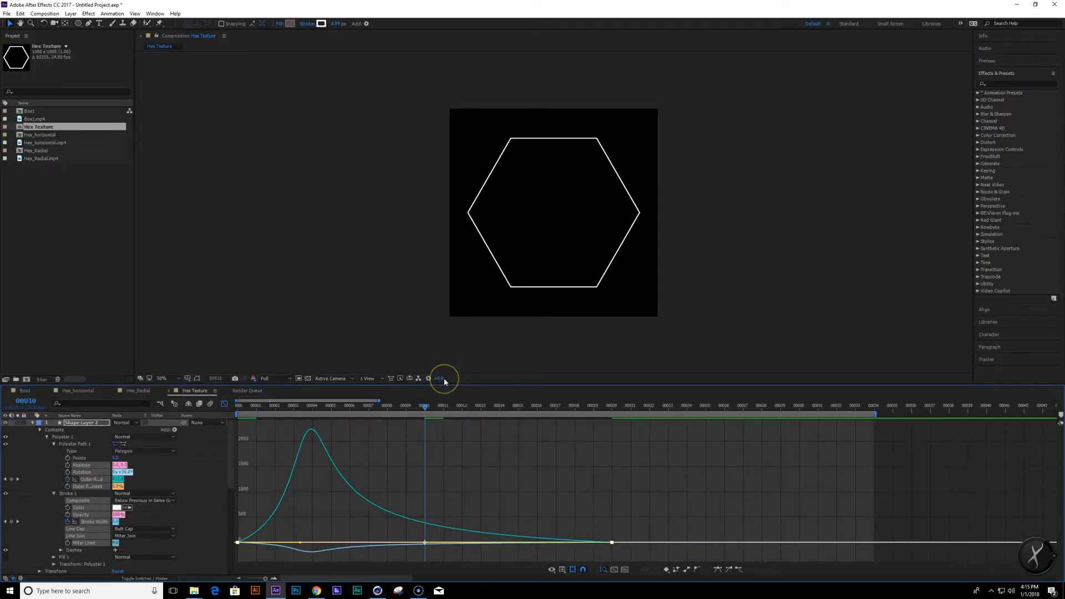
Preview the growing hexagon, try moving the speed peak to the very first frame, and restore the peak at about frame 4.
key("space")
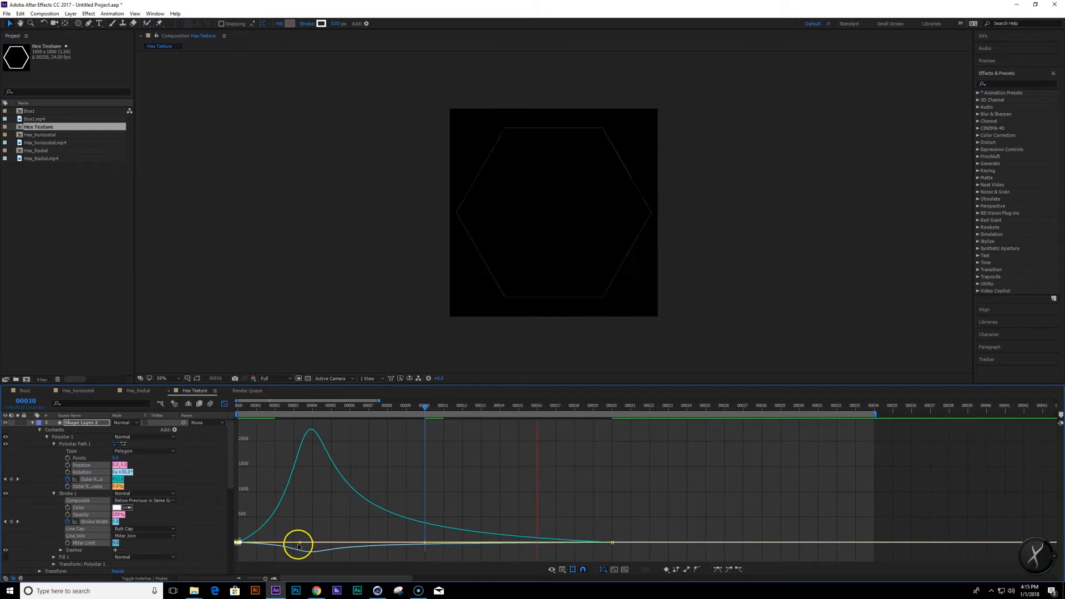
left_click_drag(295, 546, 240, 546)
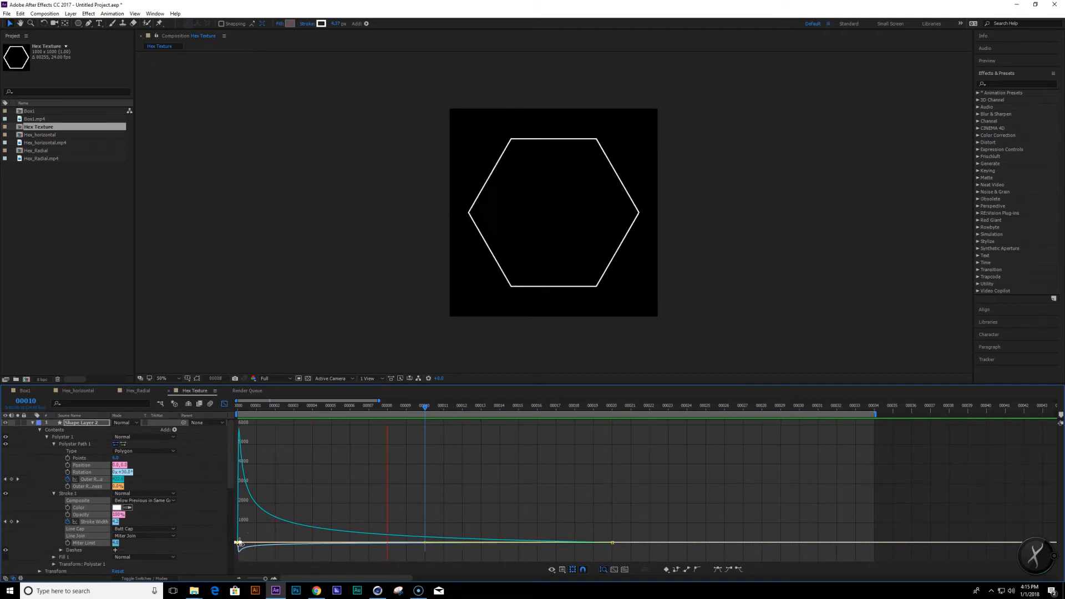
left_click_drag(240, 544, 309, 535)
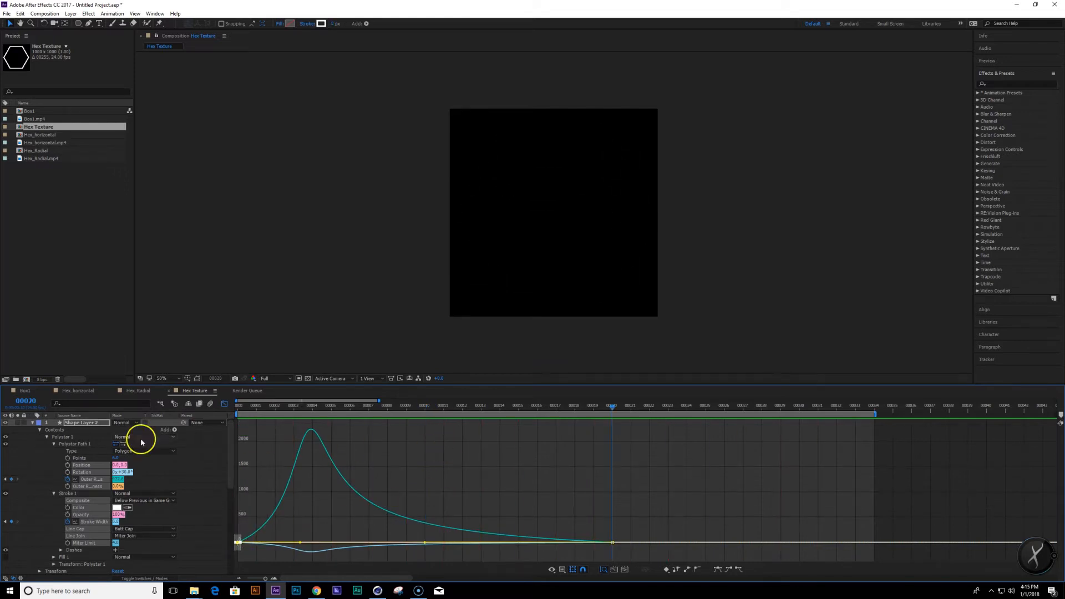
left_click_drag(600, 413, 367, 441)
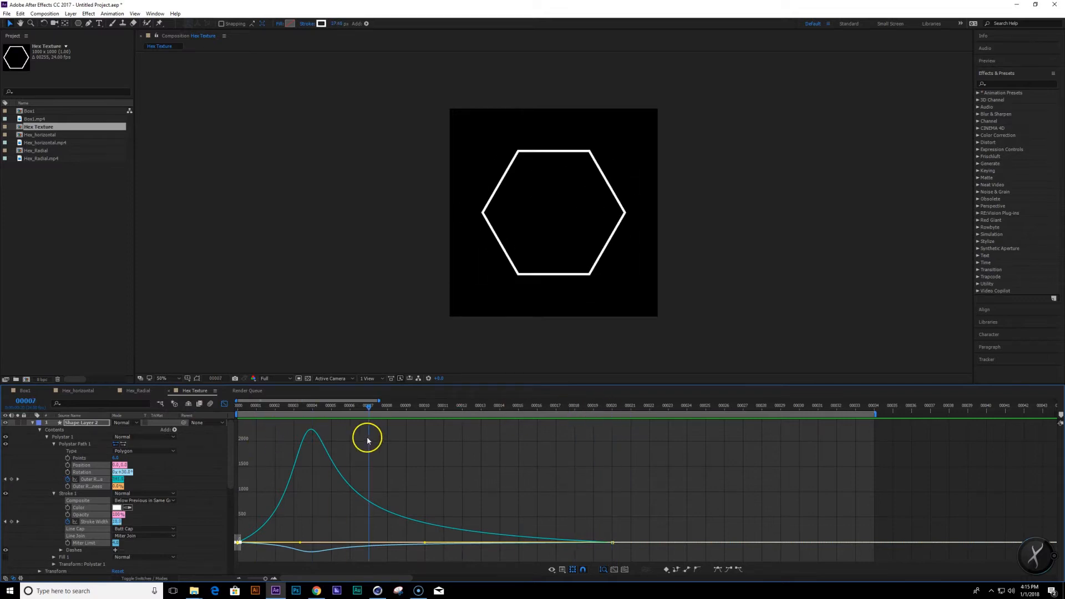
Collapse Shape Layer 2's properties and switch from the graph editor back to the keyframe view with a wider time range.
left_click(32, 423)
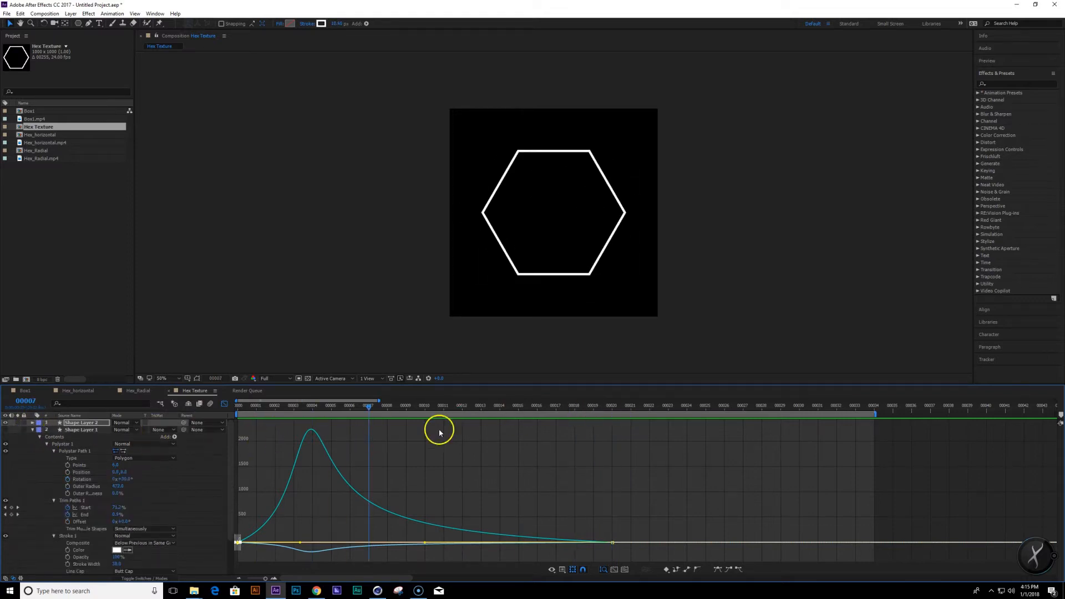
mouse_move(349, 410)
left_mouse_down()
mouse_move(247, 421)
mouse_move(338, 416)
left_mouse_up()
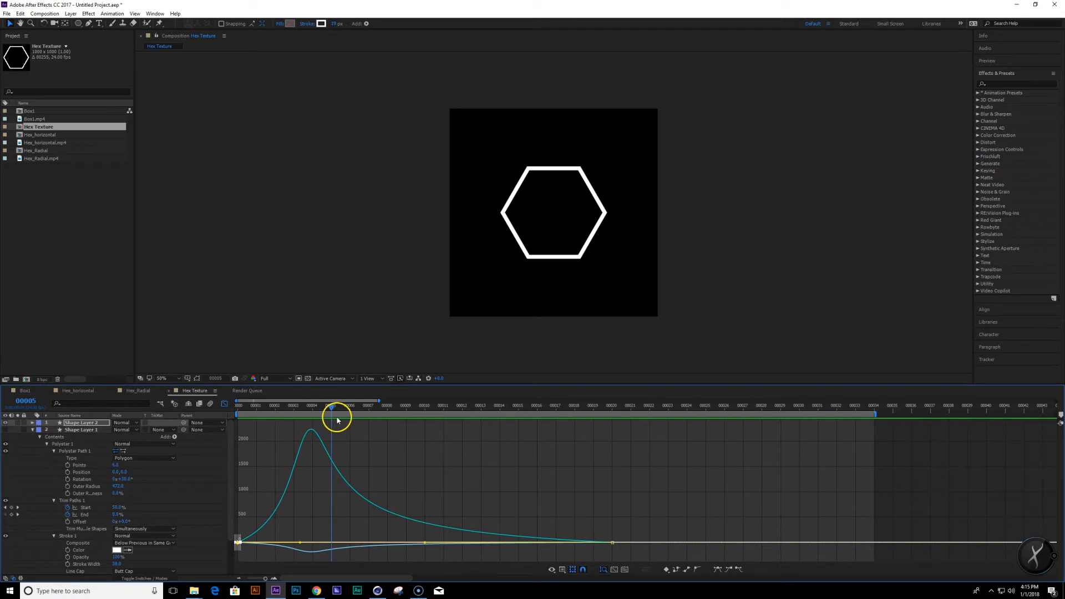
left_click(224, 405)
left_click_drag(266, 578, 247, 578)
left_click_drag(250, 405, 254, 405)
Change Shape Layer 2's stroke color to dark gray 373737.
left_click(87, 424)
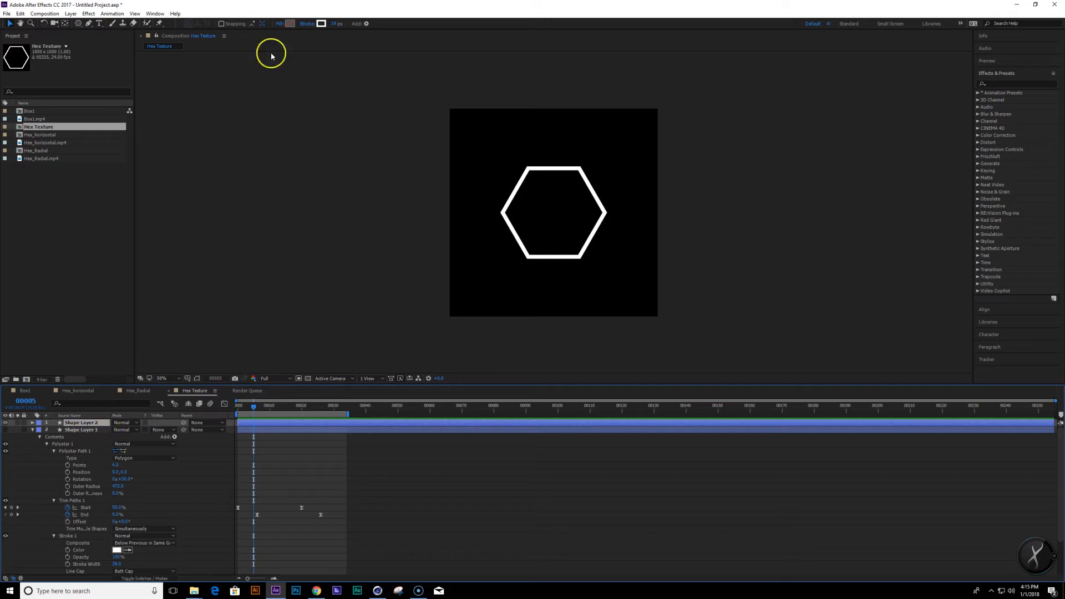
left_click(321, 25)
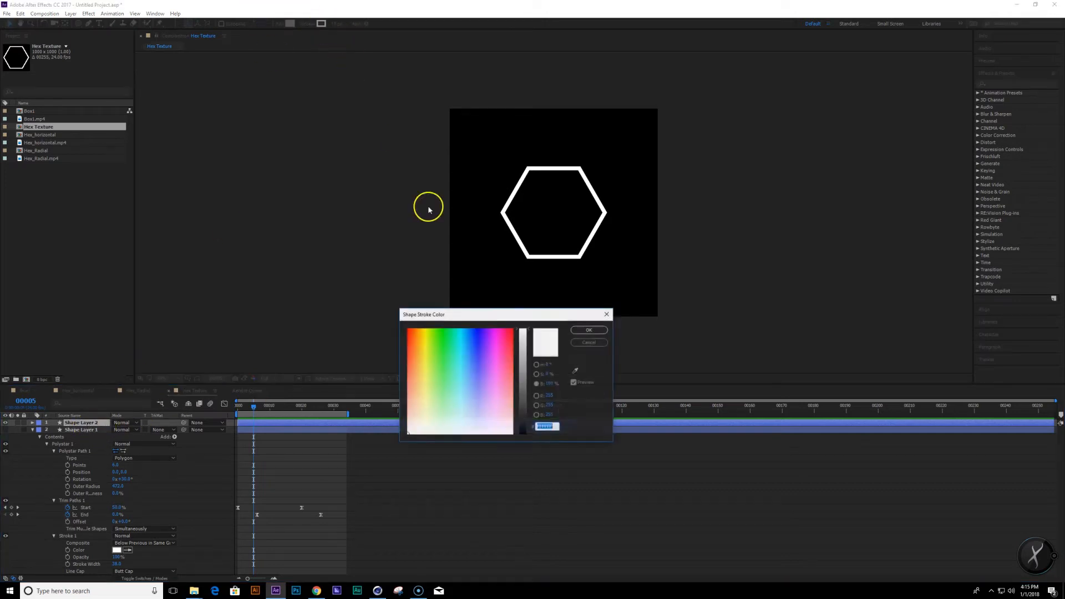
left_click_drag(524, 339, 527, 415)
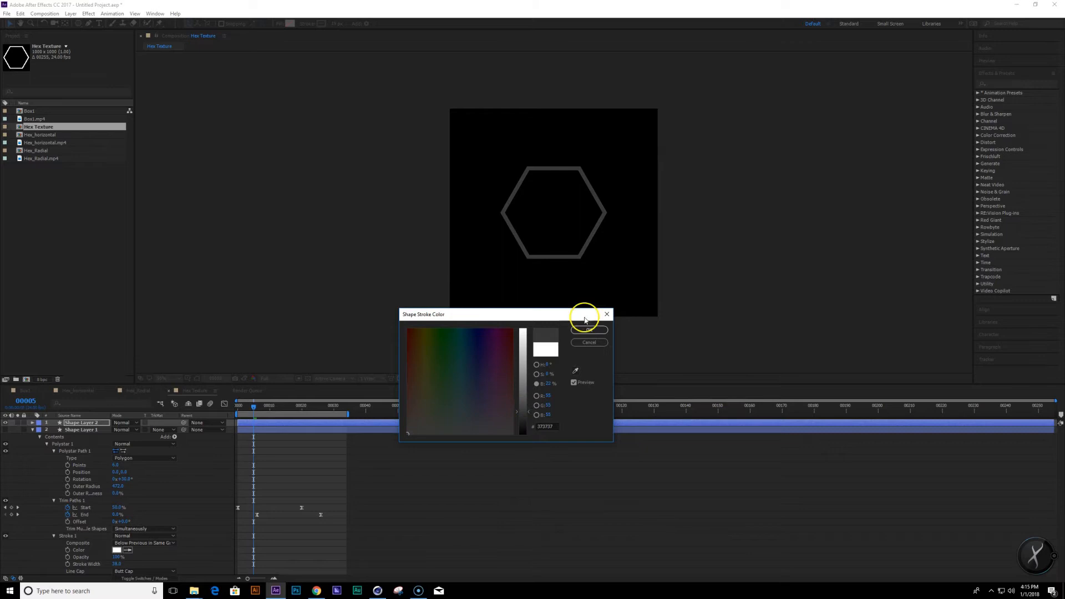
left_click(589, 330)
Duplicate Shape Layer 2 and set the duplicate's stroke color to white.
left_click(79, 426)
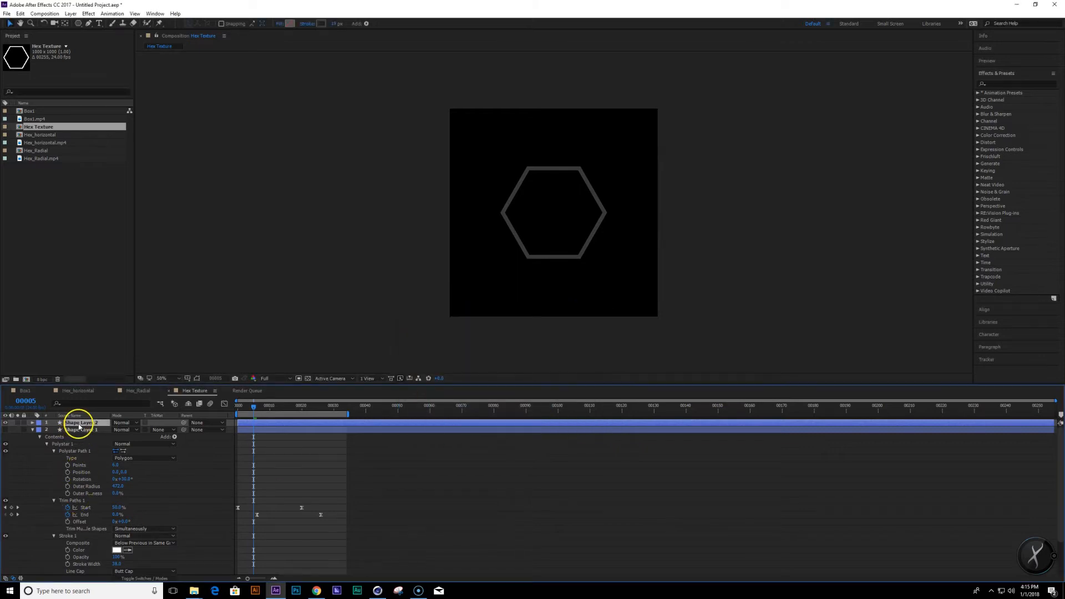
key("ctrl+d")
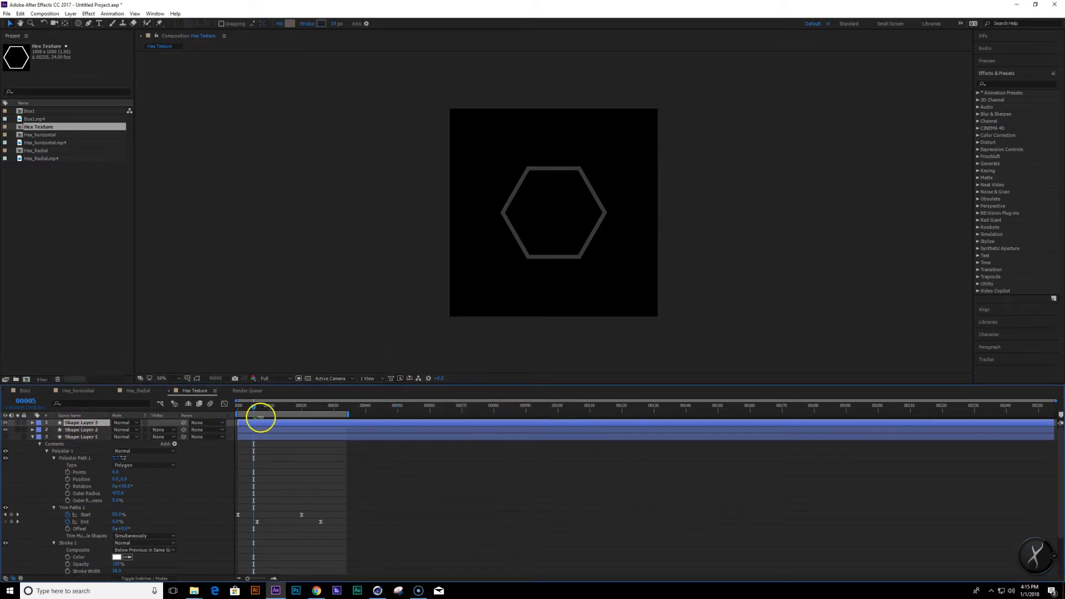
left_click(320, 24)
left_click_drag(526, 411, 523, 330)
left_click(589, 330)
Delay Shape Layer 3 to start at about frame 4 and preview the two growing hexagons together.
left_click_drag(254, 409, 280, 423)
key("Page_Down")
key("space")
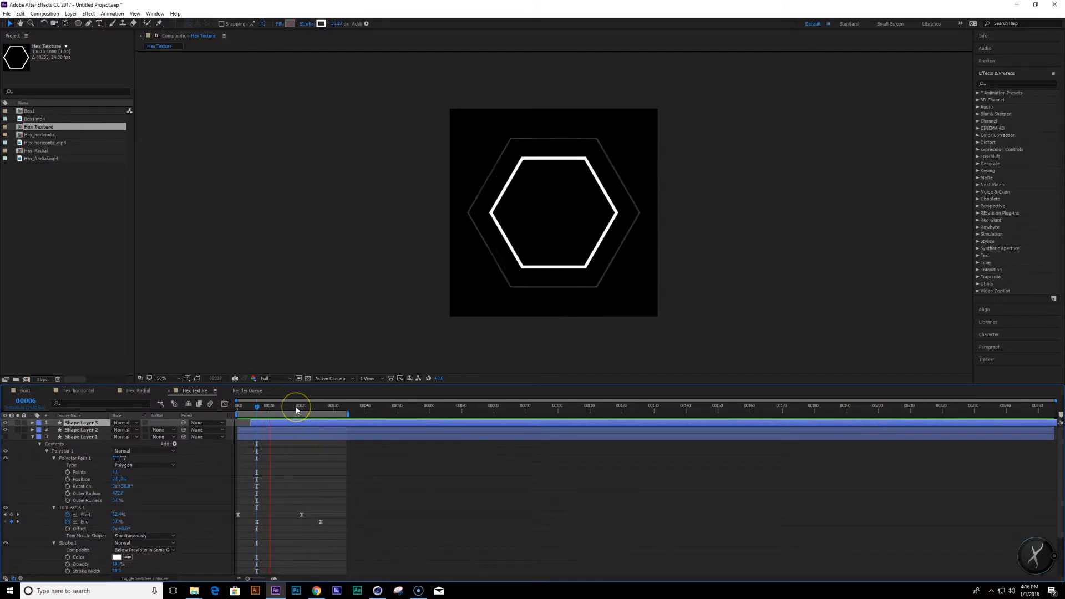
left_click_drag(247, 409, 306, 420)
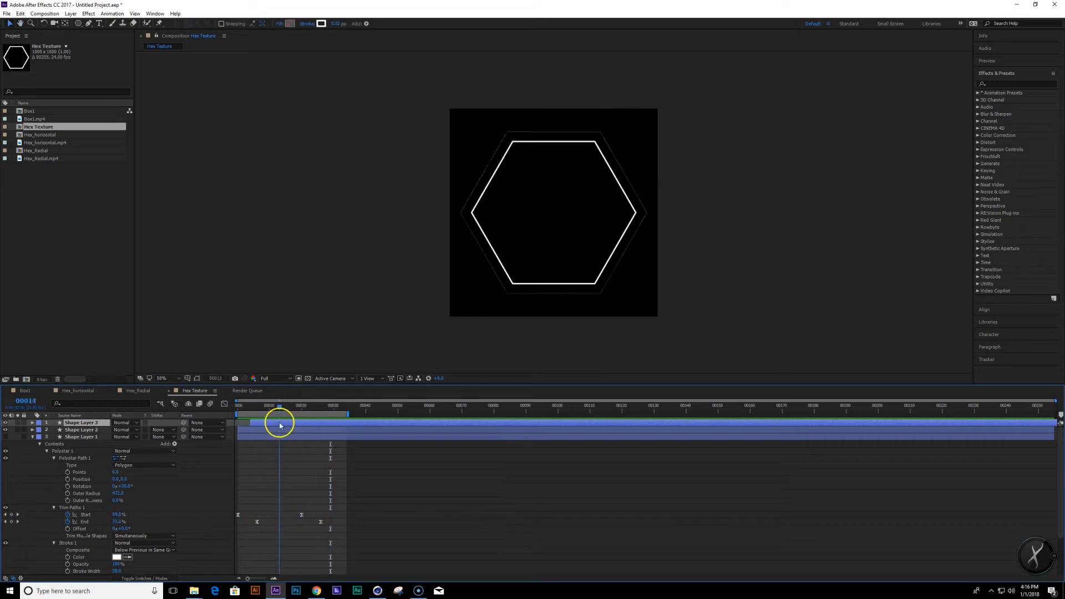
Show Shape Layer 1 with the two growing hexagon layers hidden, and duplicate Shape Layer 1.
left_click(6, 437)
mouse_move(295, 408)
left_mouse_down()
mouse_move(262, 421)
mouse_move(294, 421)
mouse_move(186, 430)
mouse_move(328, 423)
mouse_move(168, 424)
mouse_move(331, 431)
mouse_move(83, 424)
mouse_move(278, 421)
mouse_move(269, 416)
left_mouse_up()
left_click(86, 437)
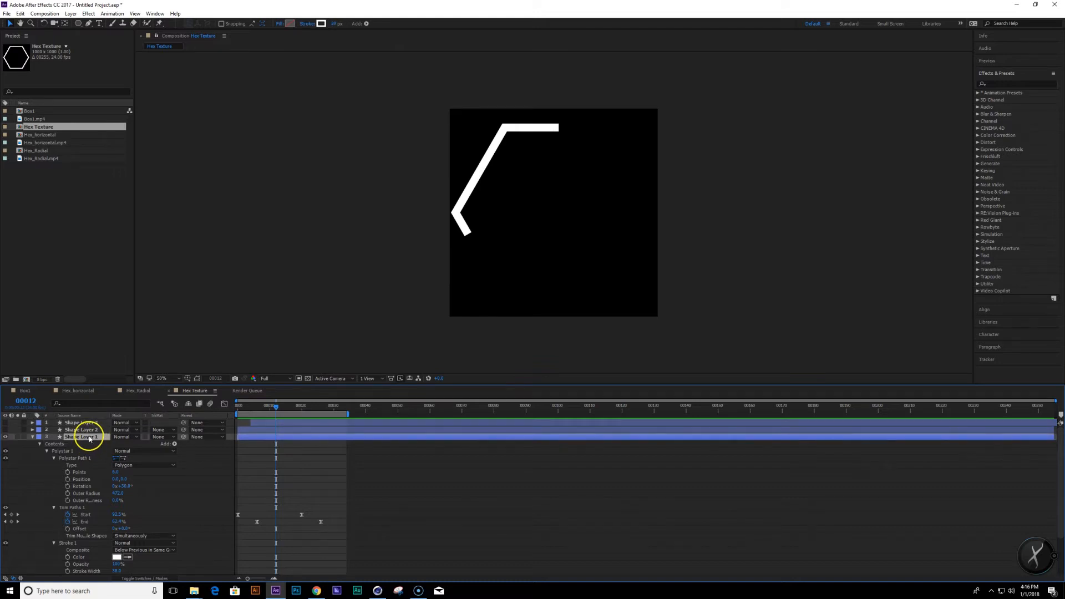
key("ctrl+d")
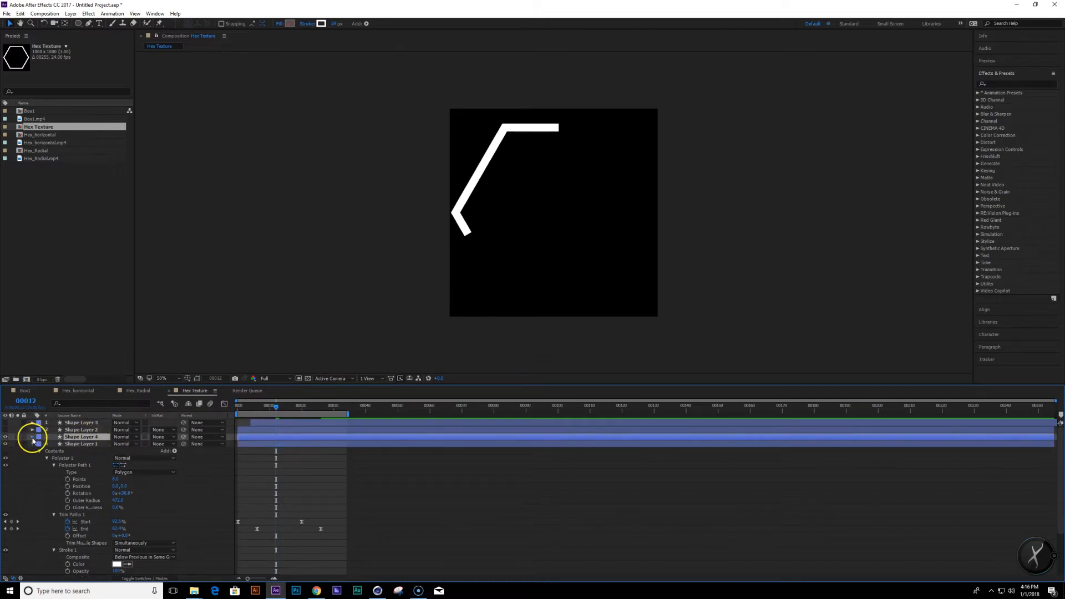
Give Shape Layer 4 a much thinner stroke in dark gray.
left_click(33, 437)
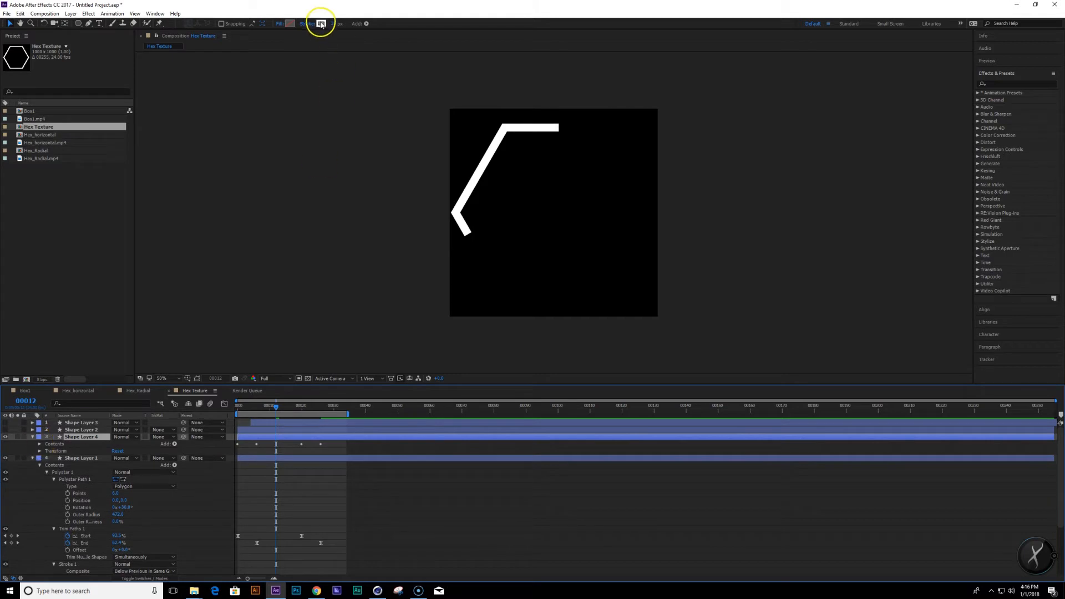
left_click(335, 24)
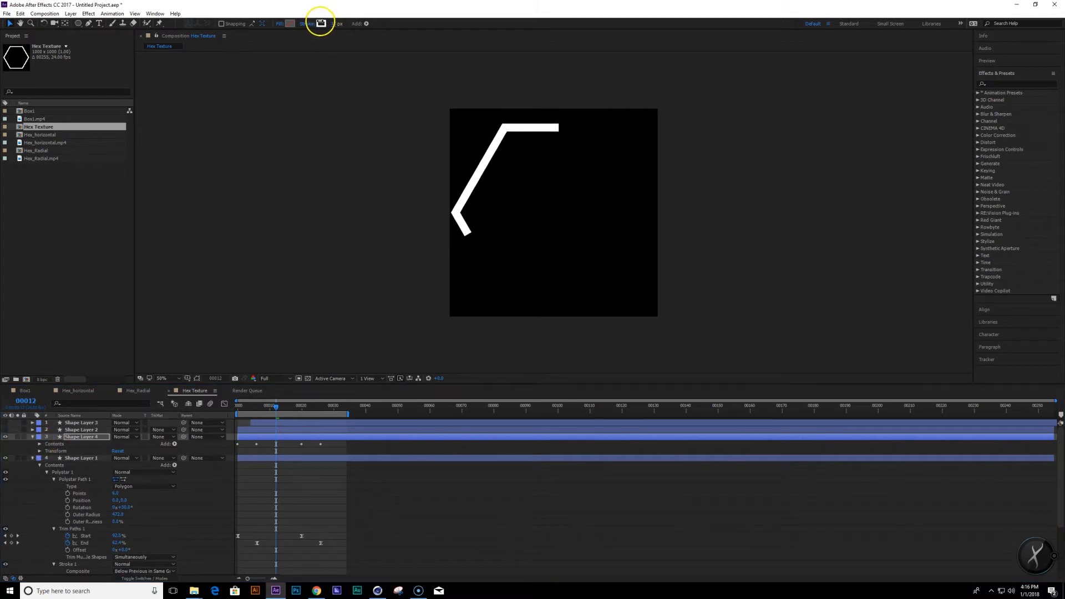
left_click(321, 24)
left_click_drag(519, 333, 521, 411)
left_click(587, 328)
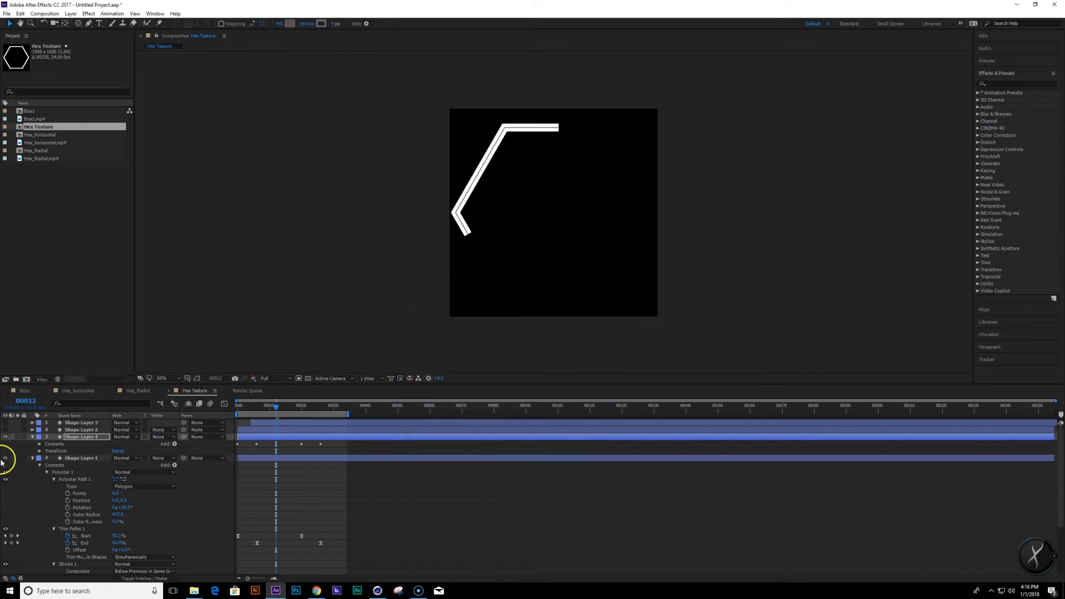
Solo Shape Layer 4 and expand its polystar contents to show the Trim Paths properties.
left_click(17, 437)
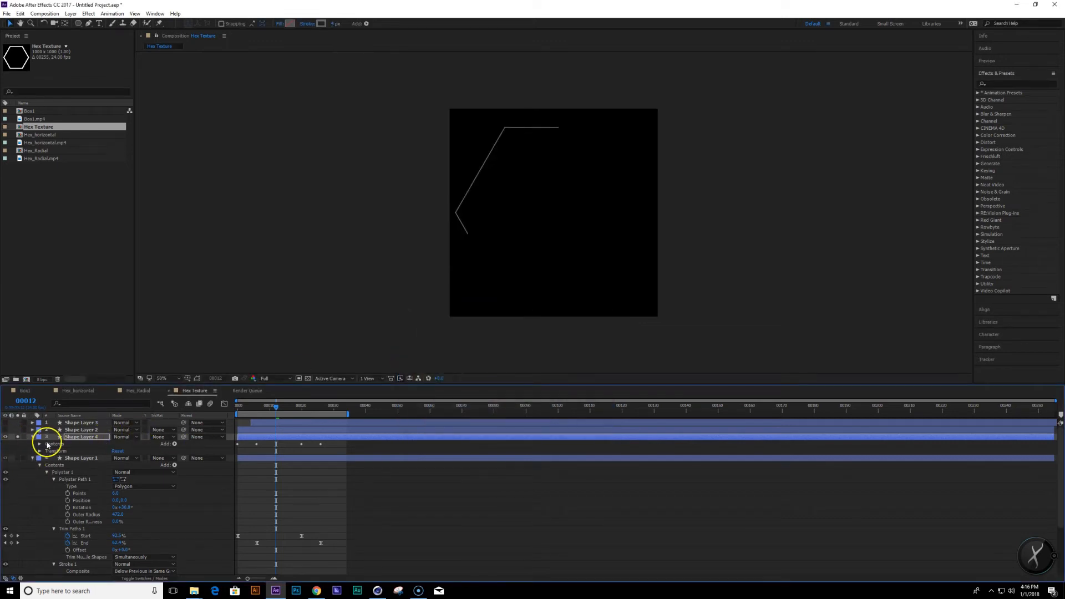
left_click(40, 445)
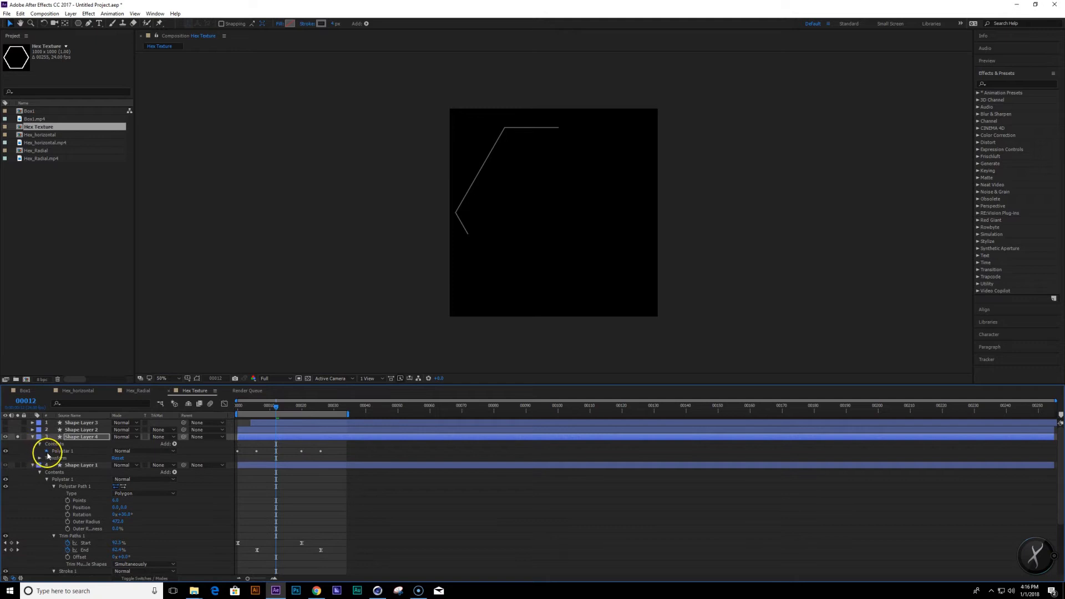
left_click(46, 451)
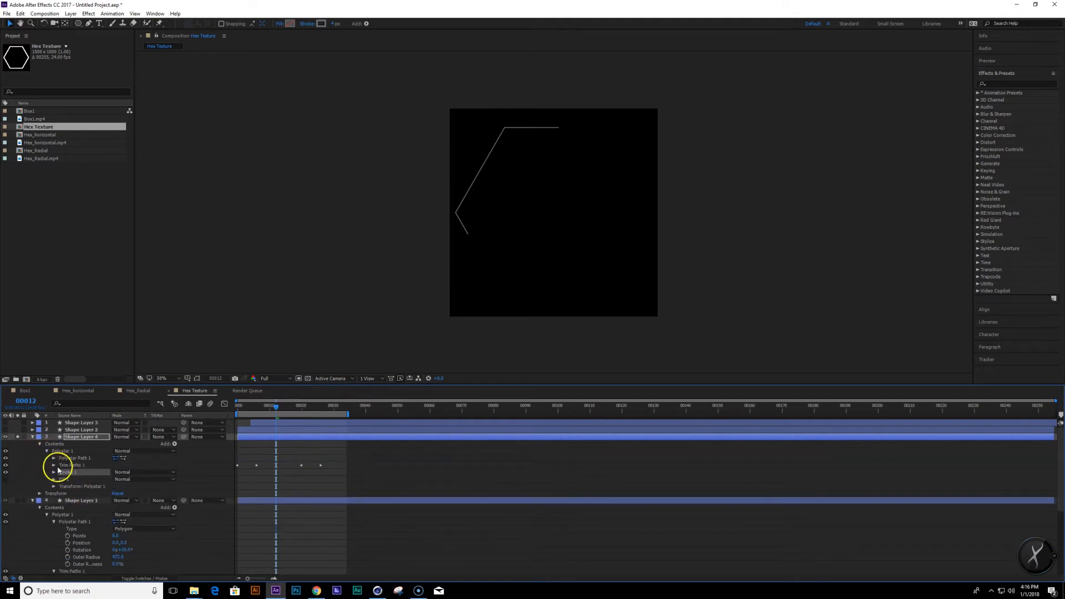
left_click(53, 465)
Remove the Trim Paths End keyframes from Shape Layer 4 at frame 0, try End at 100%, and undo that value change.
mouse_move(357, 404)
left_mouse_down()
mouse_move(250, 400)
mouse_move(231, 418)
mouse_move(209, 418)
left_mouse_up()
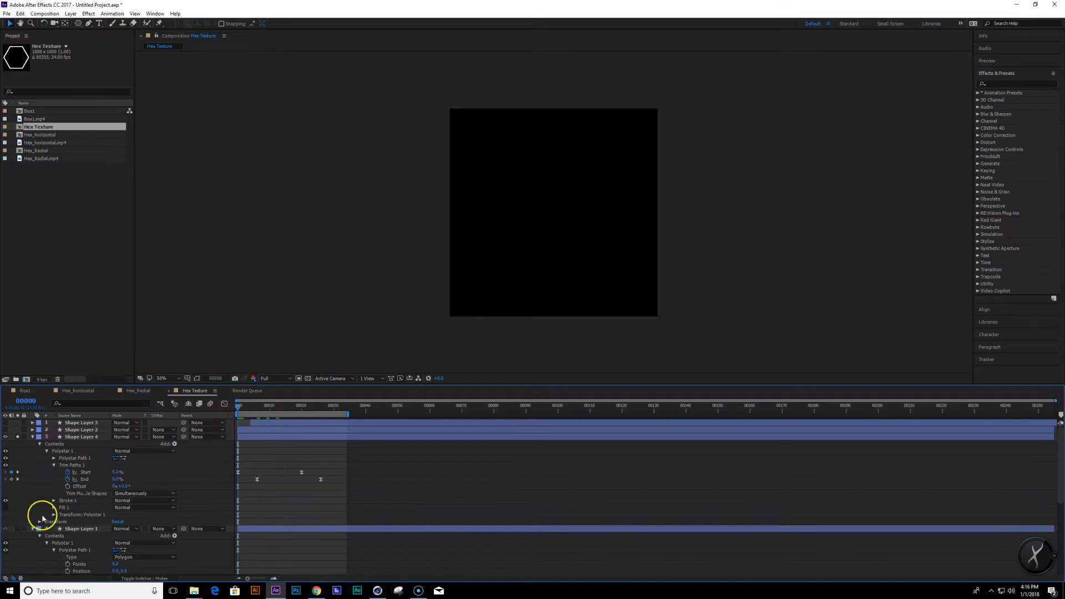
left_click(67, 479)
left_click_drag(115, 479, 236, 470)
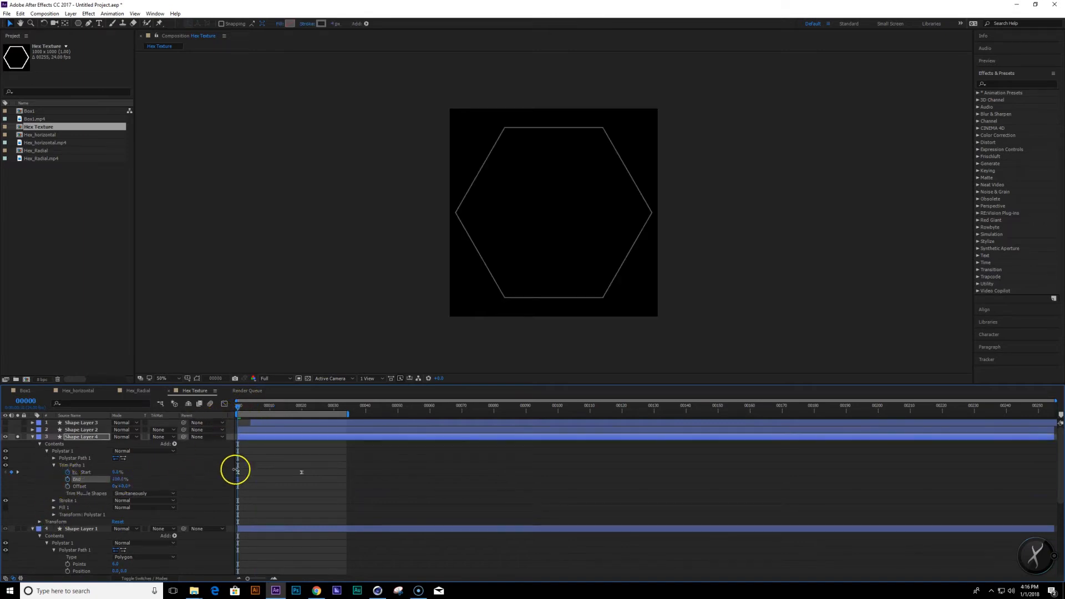
key("ctrl+z")
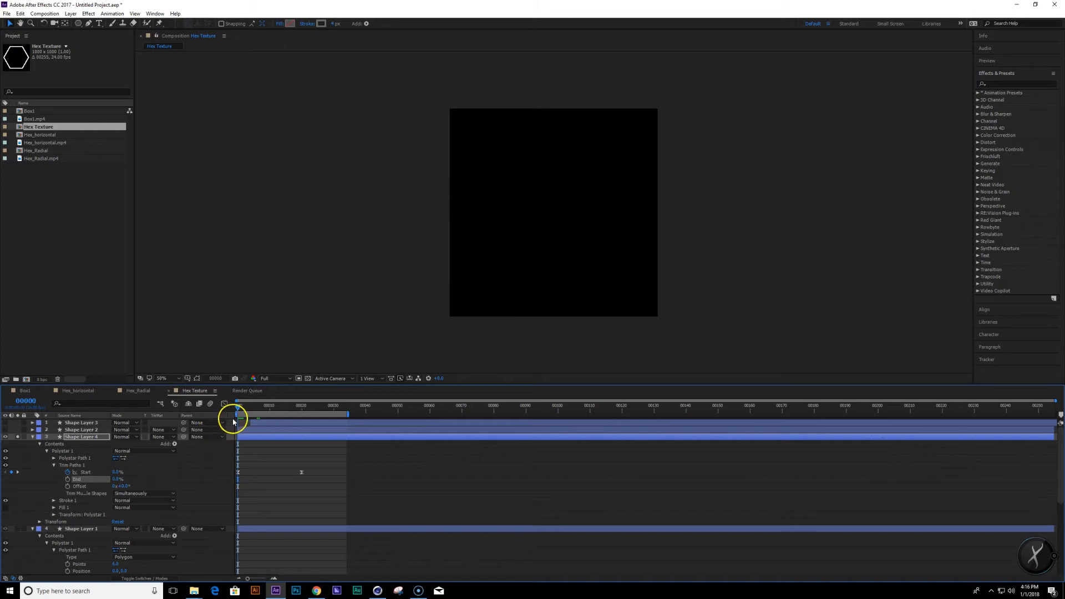
Turn off solo on Shape Layer 4 and move Shape Layer 1 above it in the layer stack.
mouse_move(240, 410)
left_mouse_down()
mouse_move(300, 406)
mouse_move(236, 409)
mouse_move(273, 407)
left_mouse_up()
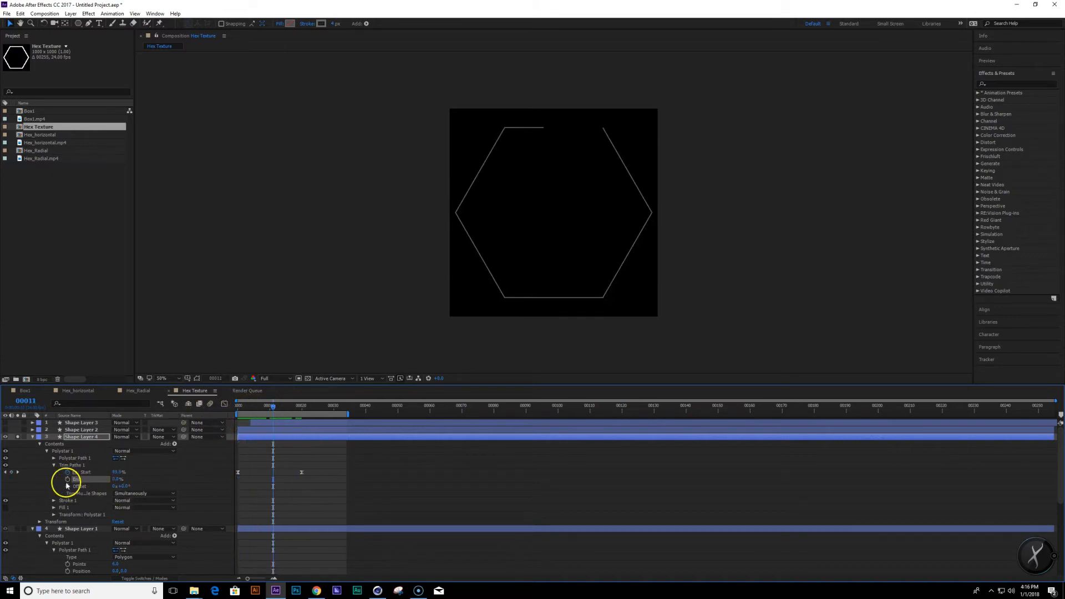
mouse_move(254, 401)
left_mouse_down()
mouse_move(247, 411)
mouse_move(280, 416)
mouse_move(221, 419)
mouse_move(293, 414)
mouse_move(227, 413)
mouse_move(270, 412)
left_mouse_up()
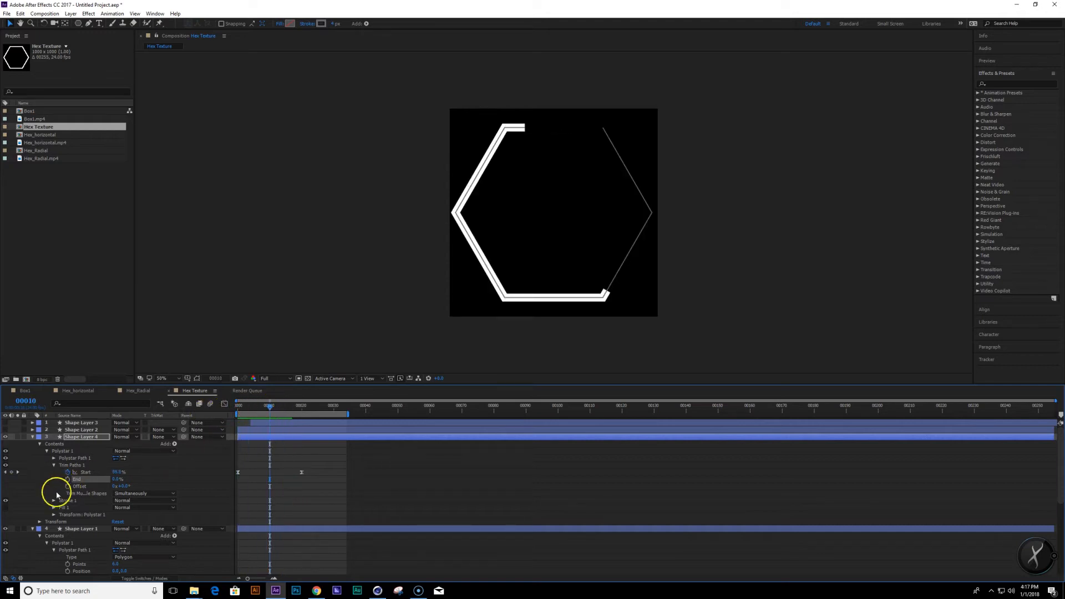
left_click_drag(78, 531, 77, 433)
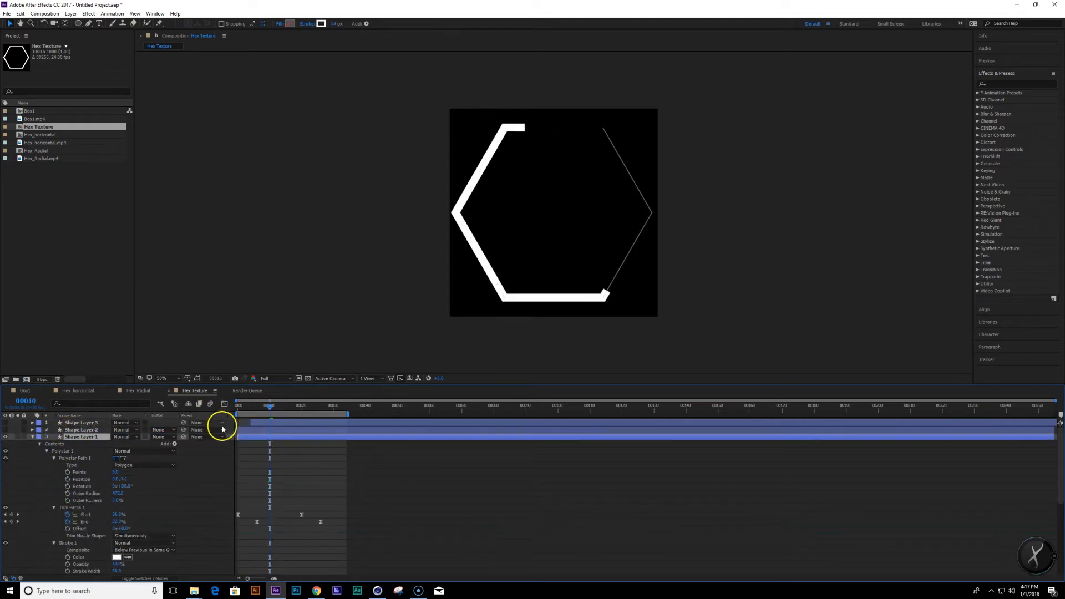
mouse_move(267, 409)
left_mouse_down()
mouse_move(212, 419)
mouse_move(316, 428)
mouse_move(202, 433)
mouse_move(296, 432)
left_mouse_up()
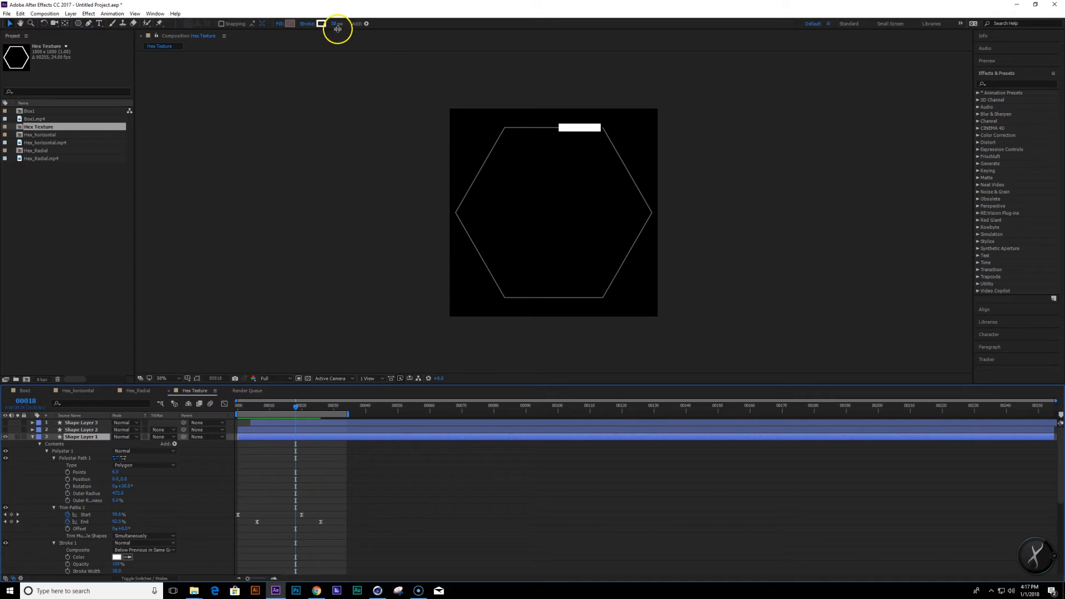
Set Shape Layer 4's stroke width to 17 px and play the animation to check it.
scroll(78, 488, "down", 5)
left_click(83, 521)
left_click_drag(333, 24, 340, 26)
left_click(340, 26)
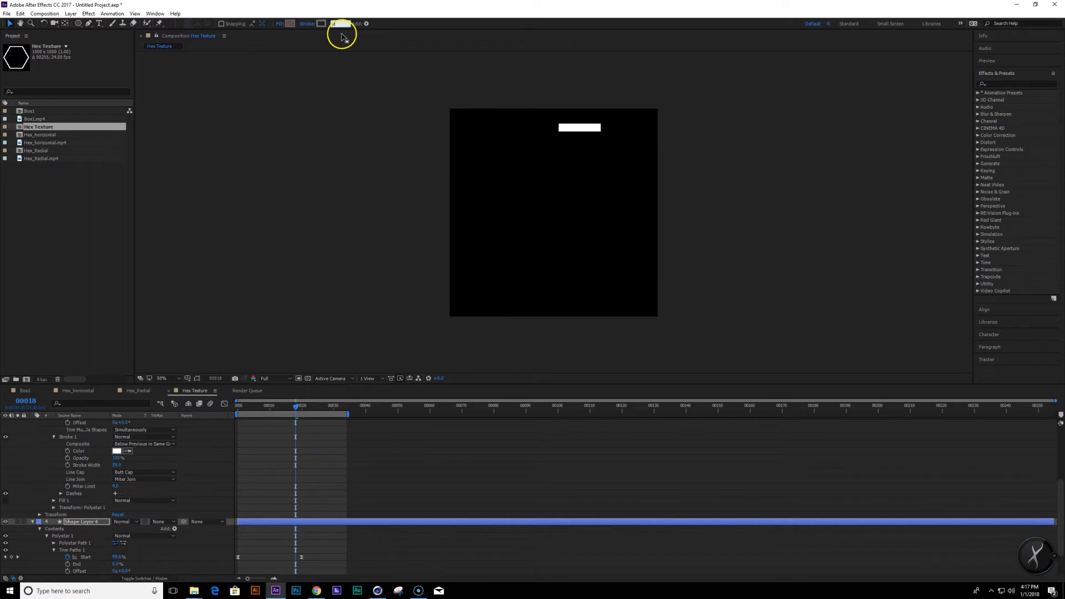
left_click(283, 411)
left_click_drag(334, 25, 340, 26)
left_click(267, 407)
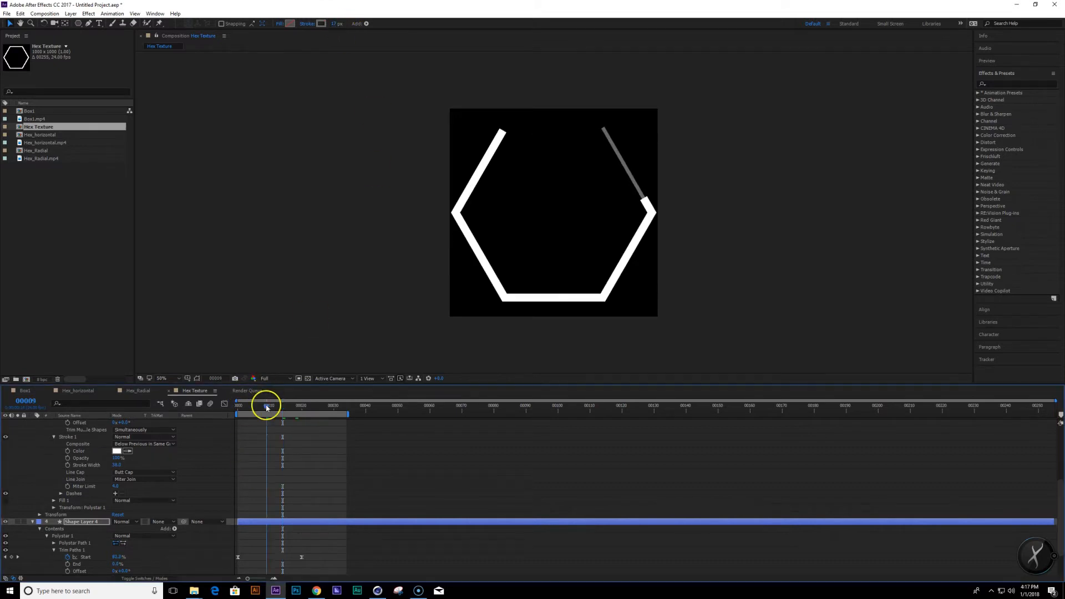
key("space")
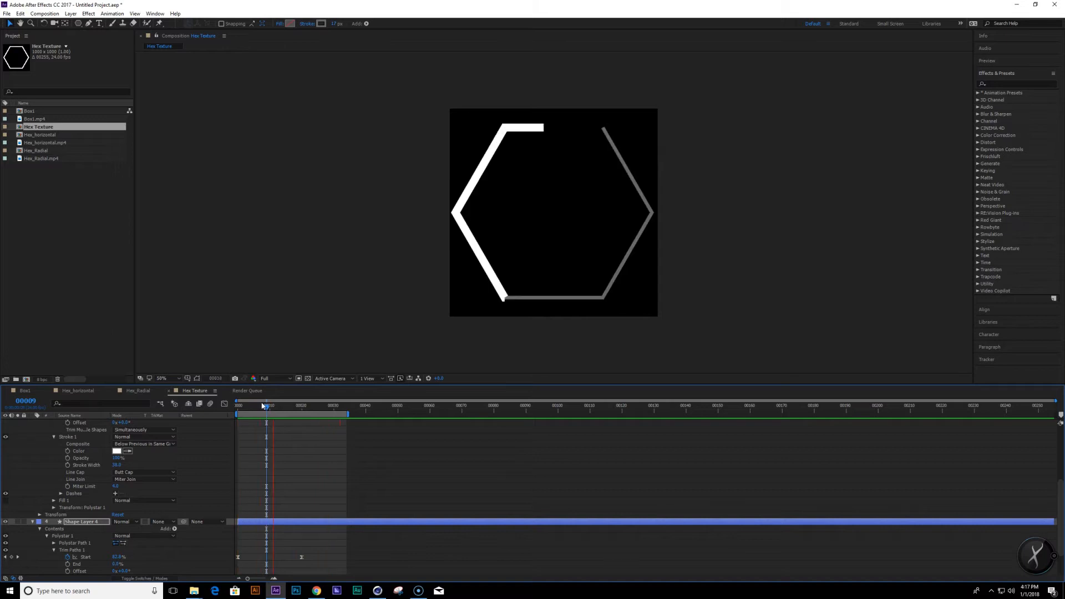
Darken Shape Layer 4's stroke color to a gray of about 22% brightness.
left_click(320, 26)
left_click_drag(523, 383, 524, 409)
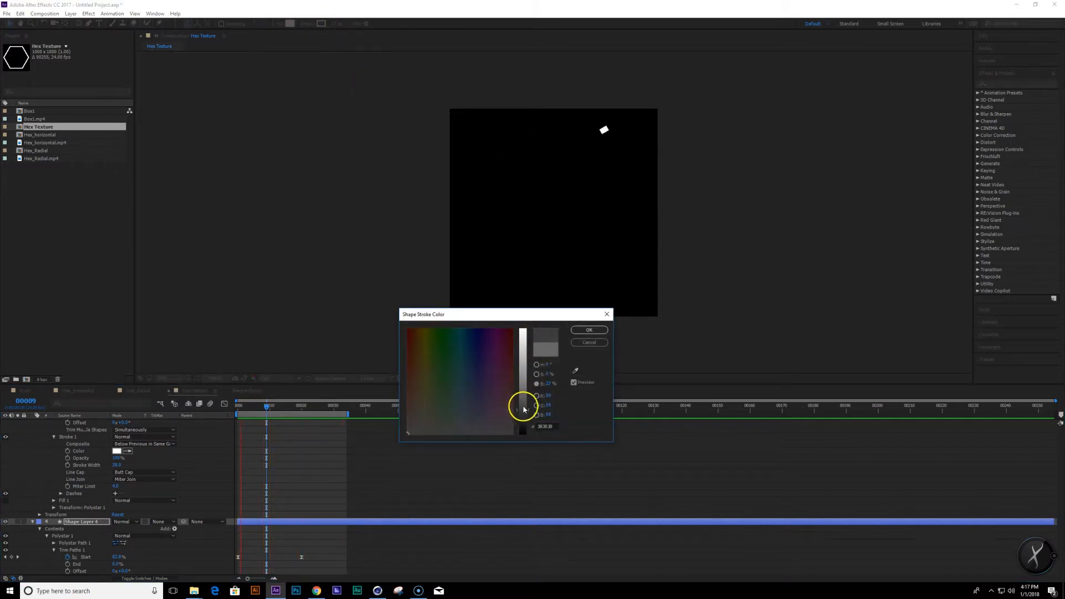
left_click(591, 330)
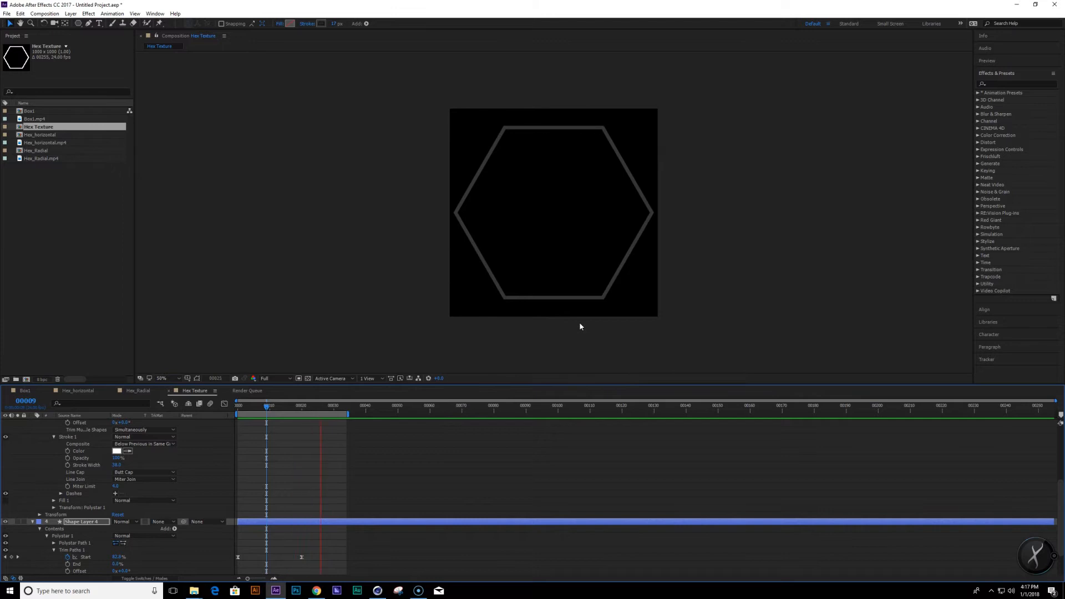
key("space")
left_click(355, 368)
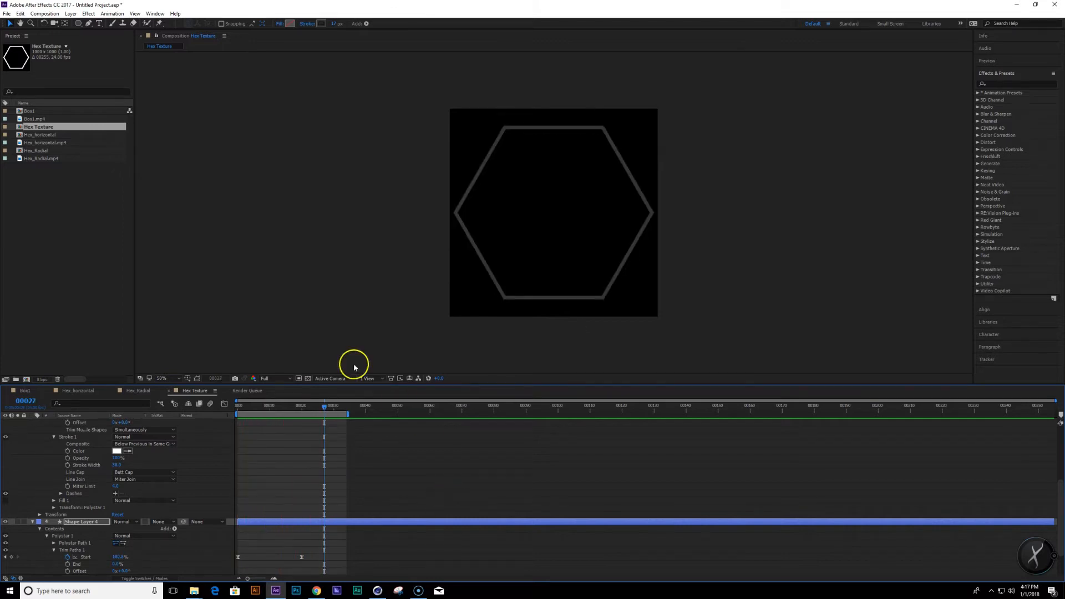
Enlarge the composition view to full window, review the hexagon animation playing, and restore the layout.
mouse_move(324, 410)
left_mouse_down()
mouse_move(219, 421)
mouse_move(309, 421)
mouse_move(278, 417)
left_mouse_up()
key("period")
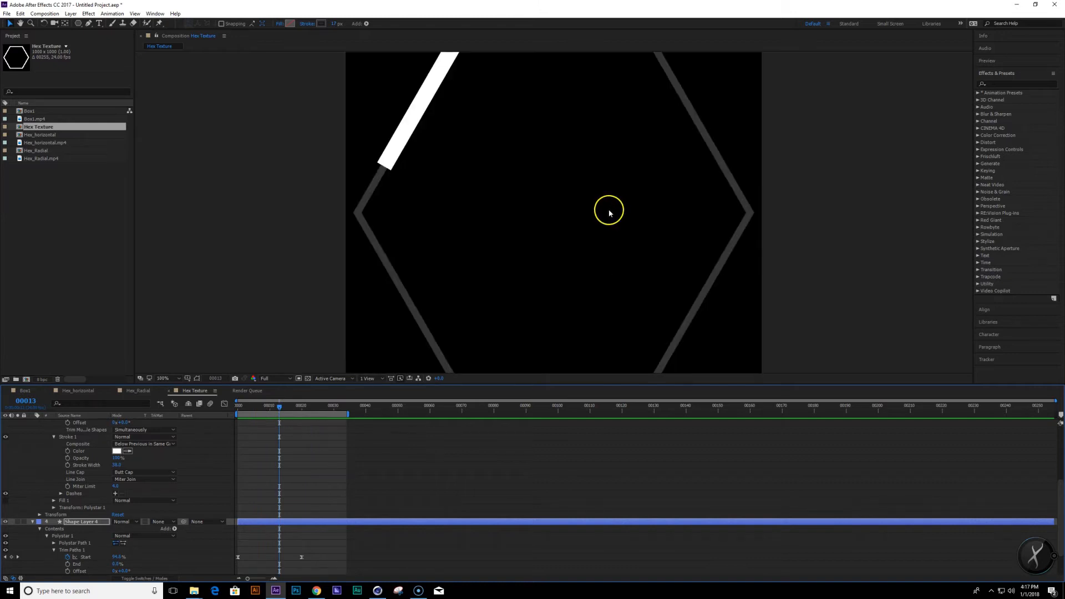
key("grave")
key("space")
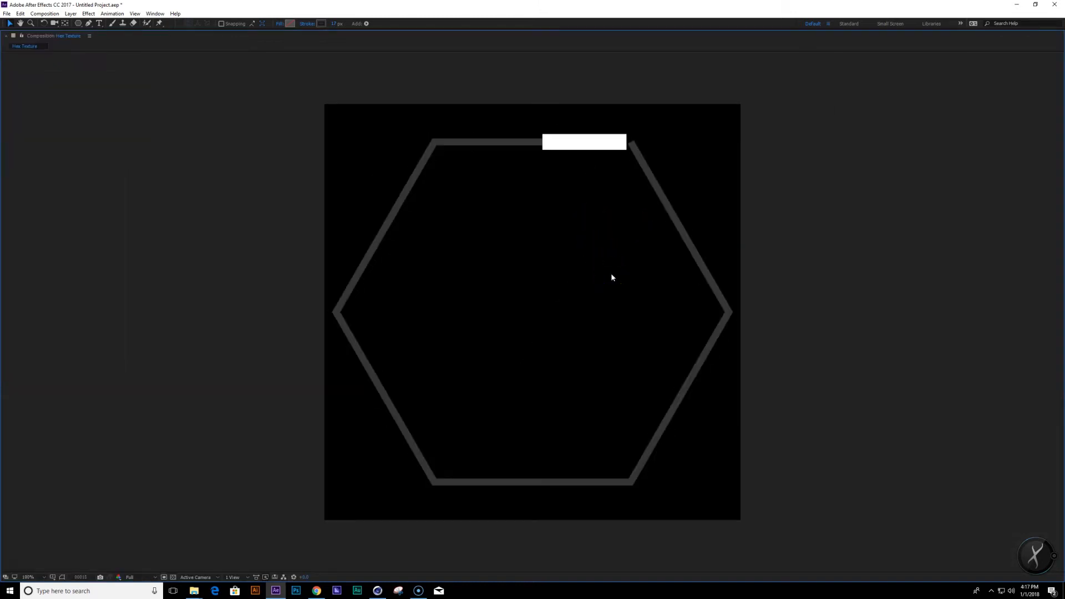
key("space")
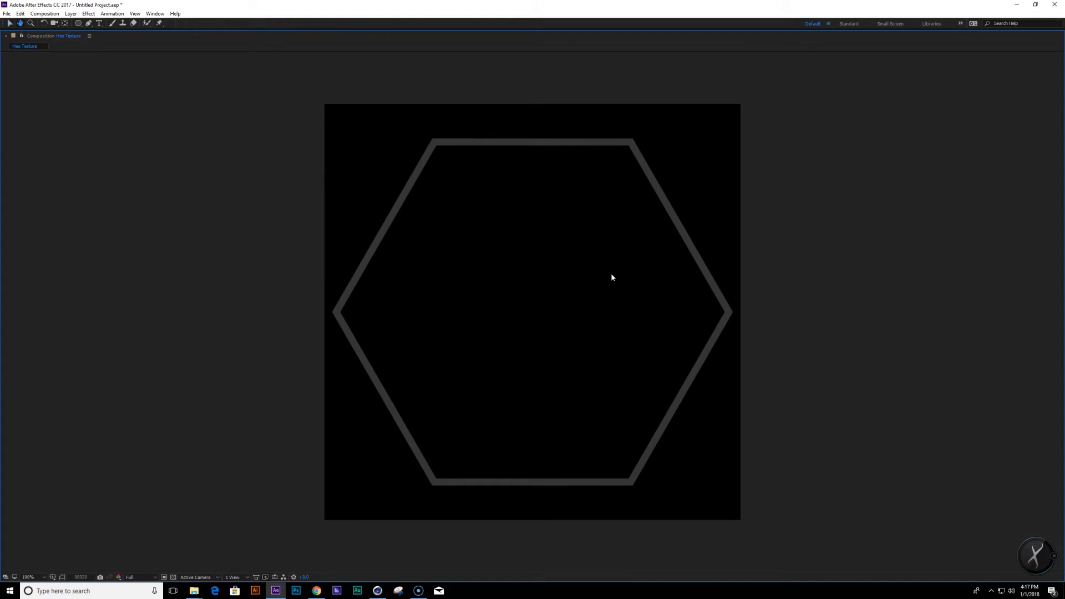
key("grave")
left_click(228, 485)
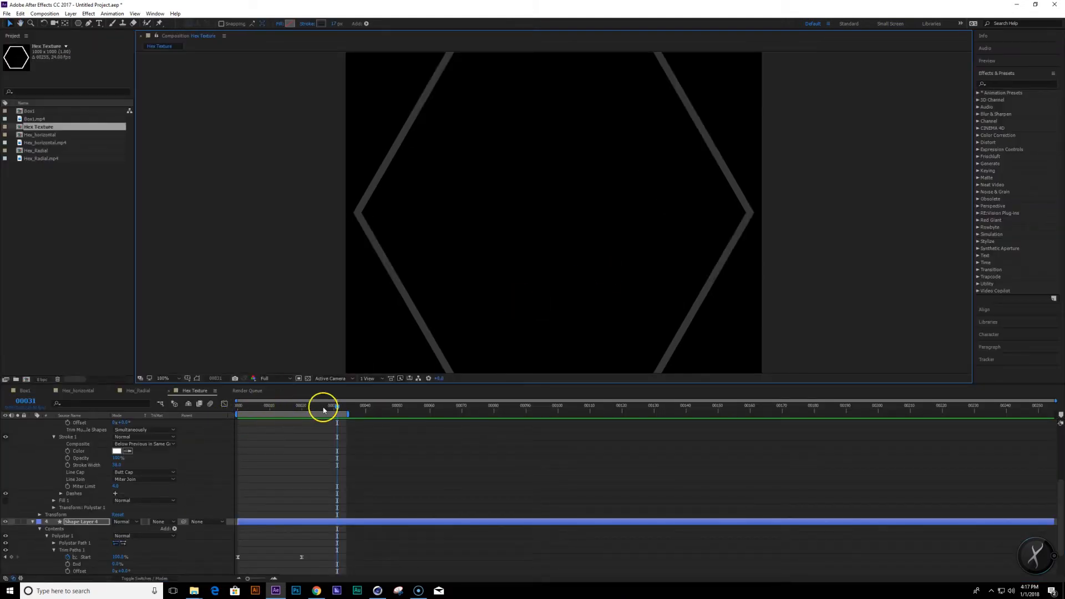
End the Hex Texture work area at frame 30.
mouse_move(336, 412)
left_mouse_down()
mouse_move(362, 412)
mouse_move(332, 410)
left_mouse_up()
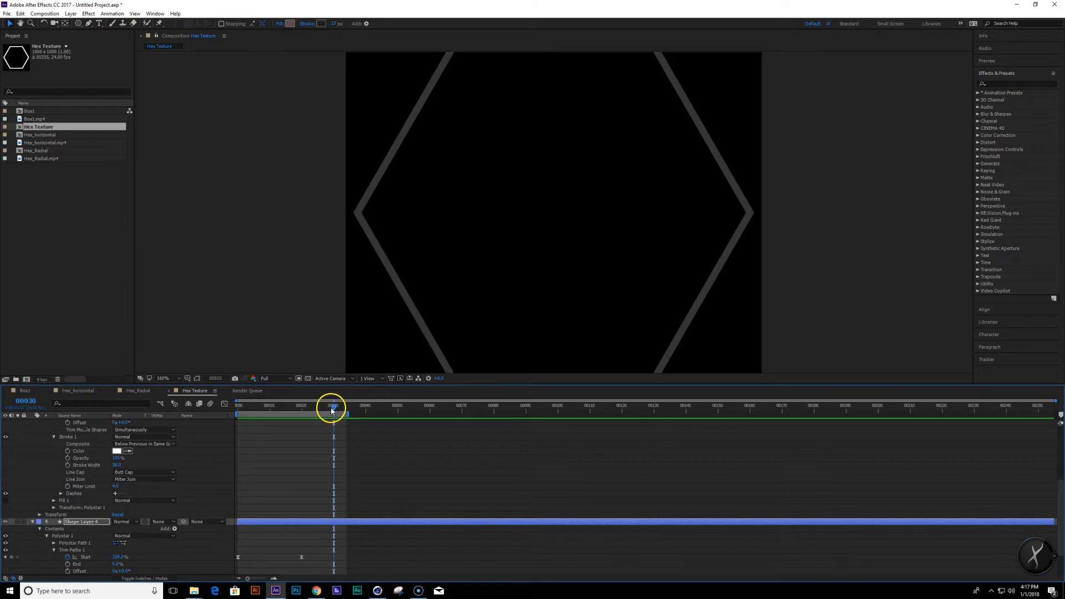
scroll(606, 356, "down", 4)
scroll(602, 321, "up", 3)
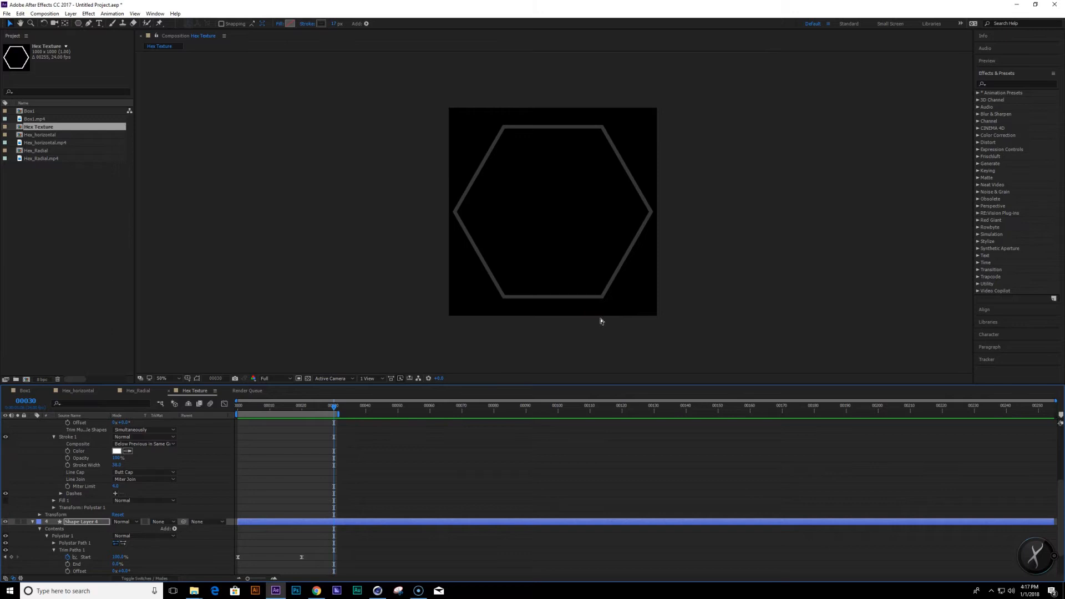
Add the Hex Texture composition to the render queue with the JPEG Still output module.
key("ctrl+m")
left_click(58, 466)
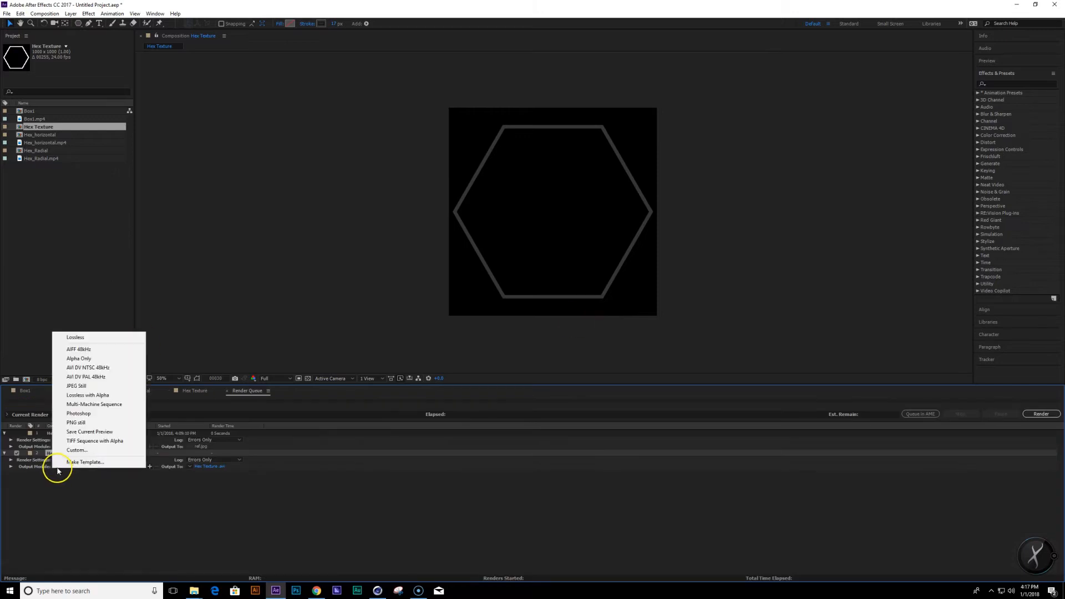
left_click(97, 377)
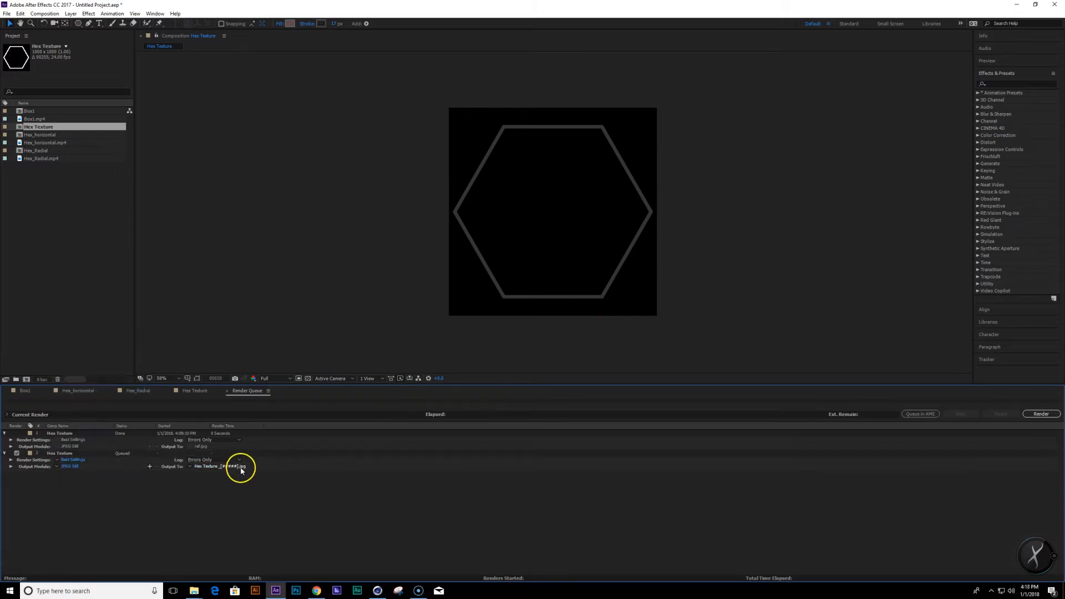
For the render output, create a Tex folder inside Texture Cascade and a Hex_1 subfolder within it.
left_click(242, 465)
left_click_drag(189, 26, 374, 82)
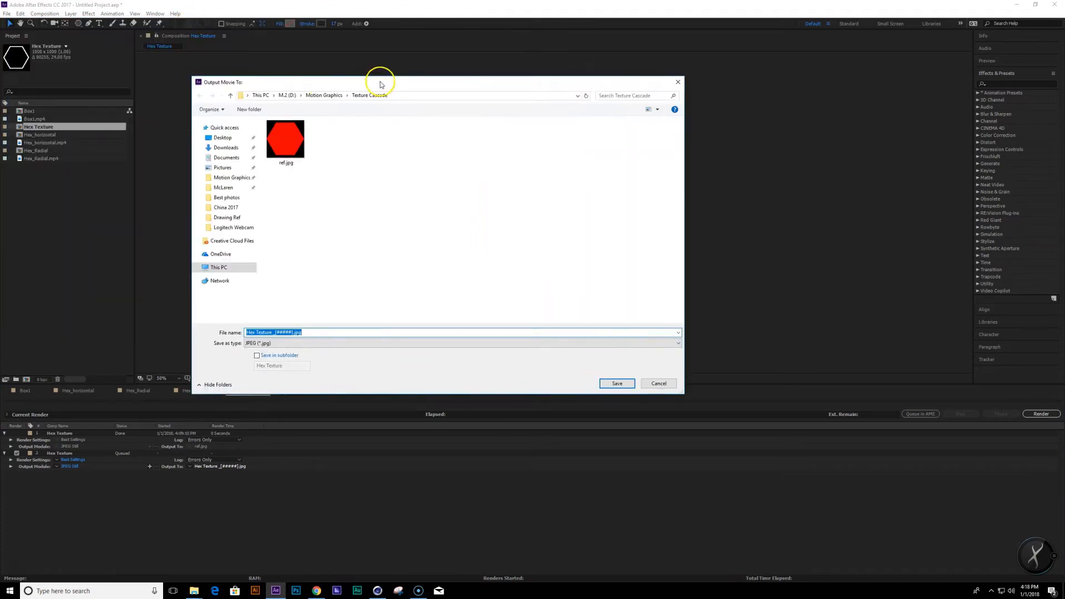
left_click(245, 107)
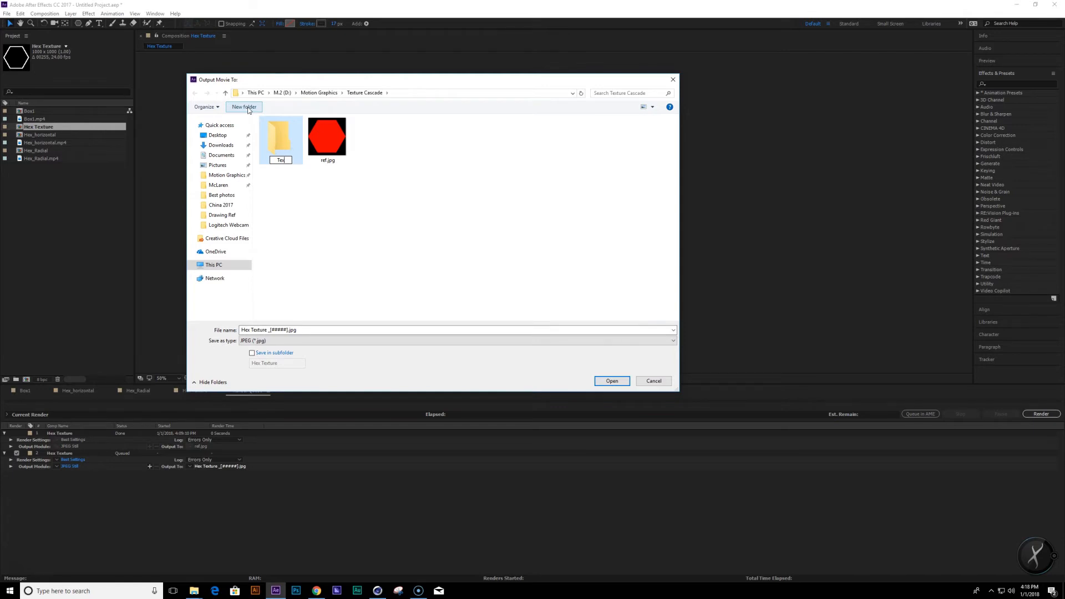
type("Tex")
key("Return")
key("Return")
left_click(246, 107)
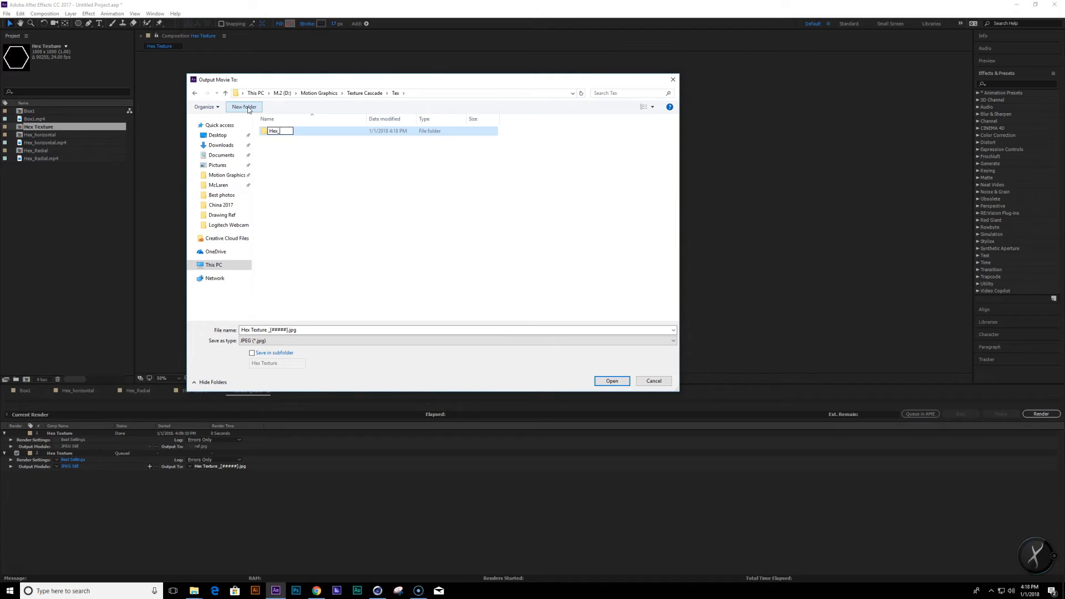
key("Return")
key("Return")
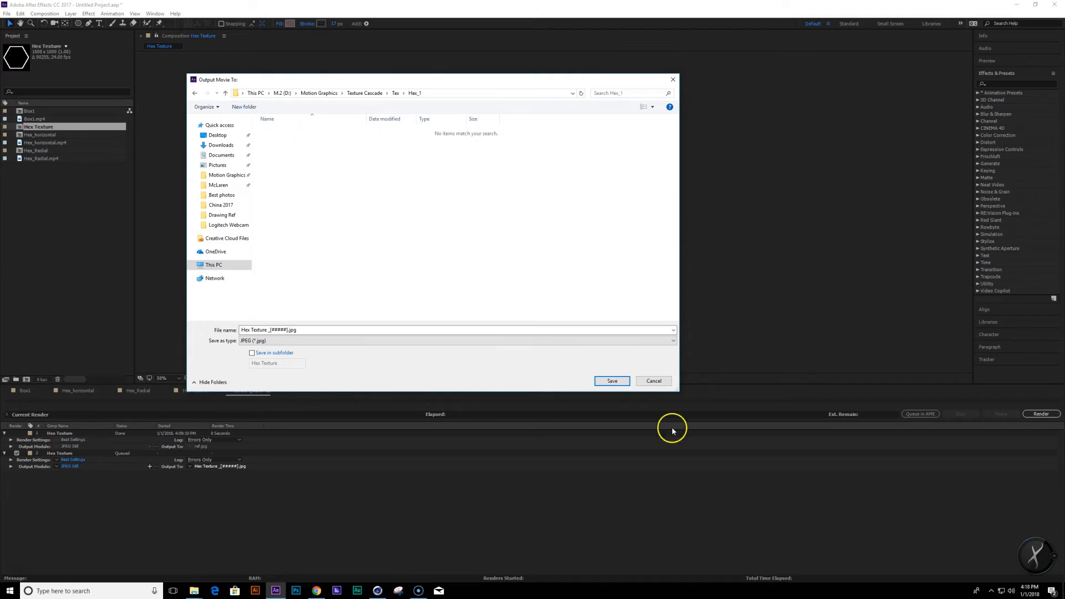
Name the image sequence Hex_1_[#####].jpg, save the output setting, and render the queued item.
left_click(262, 329)
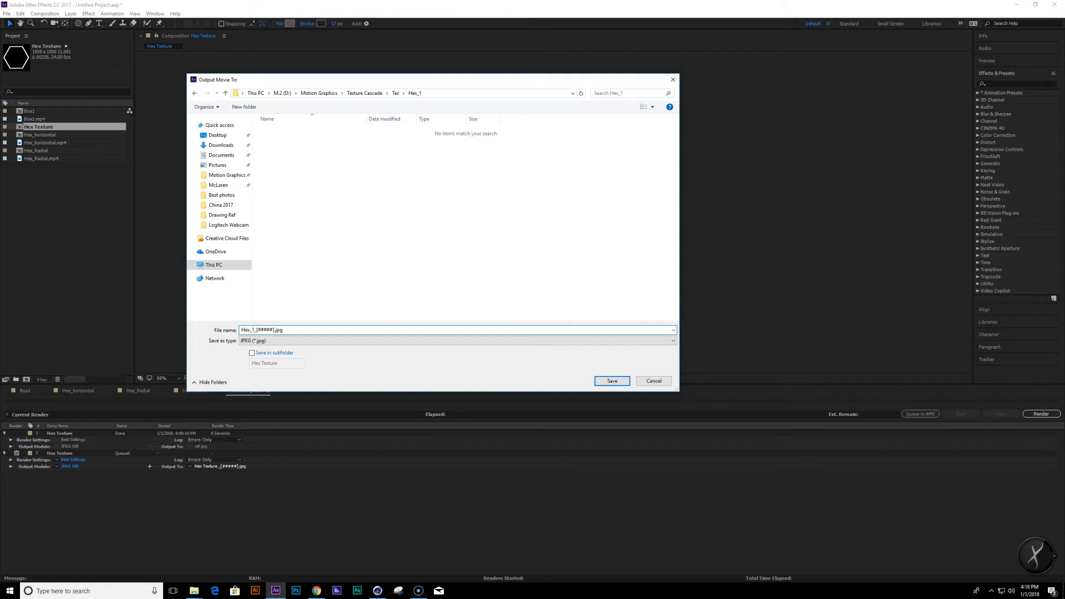
key("Return")
key("Return")
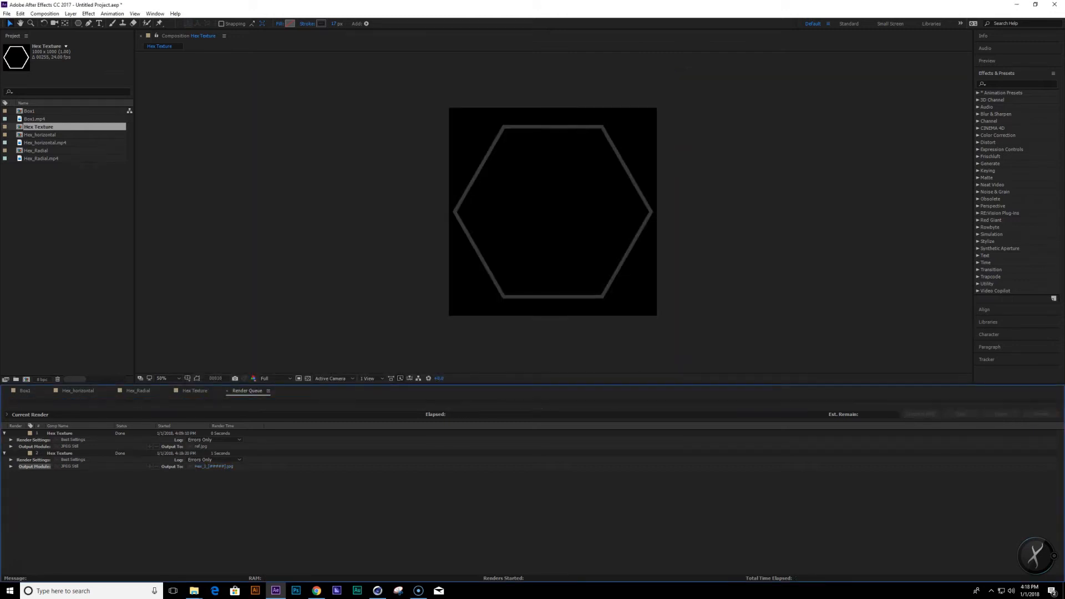
Hide Shape Layers 1 and 4 and show Shape Layers 2 and 3 in Hex Texture.
left_click(196, 391)
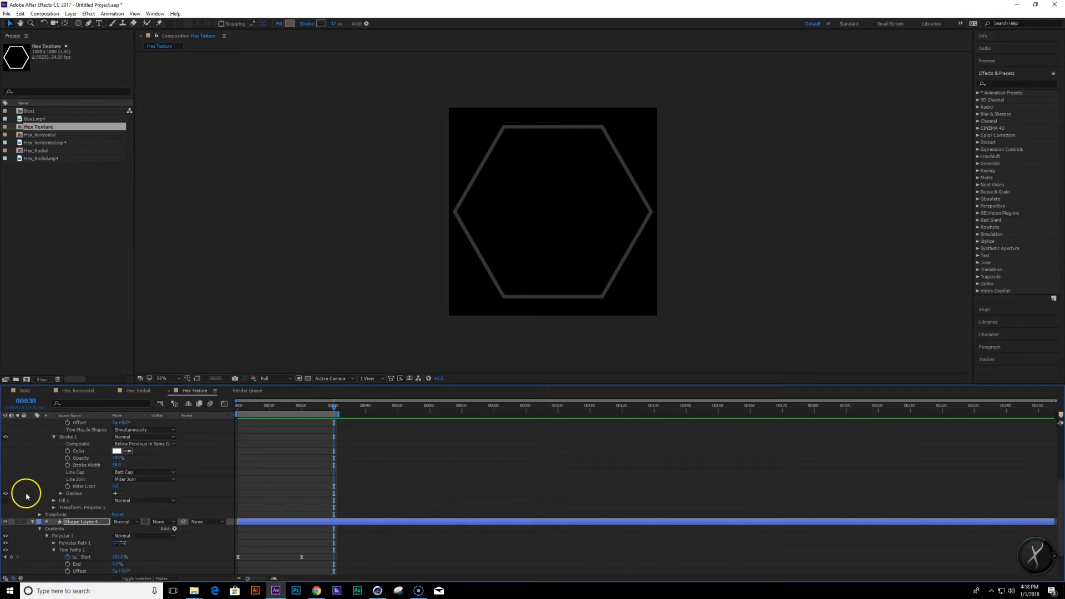
left_click(54, 508)
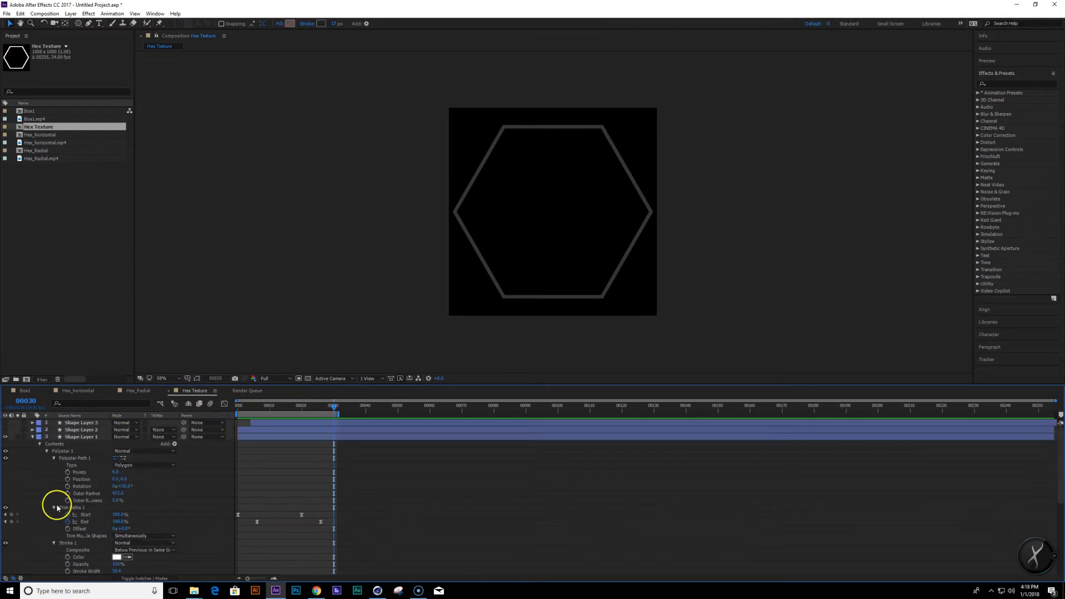
left_click(32, 439)
left_click_drag(6, 440, 3, 427)
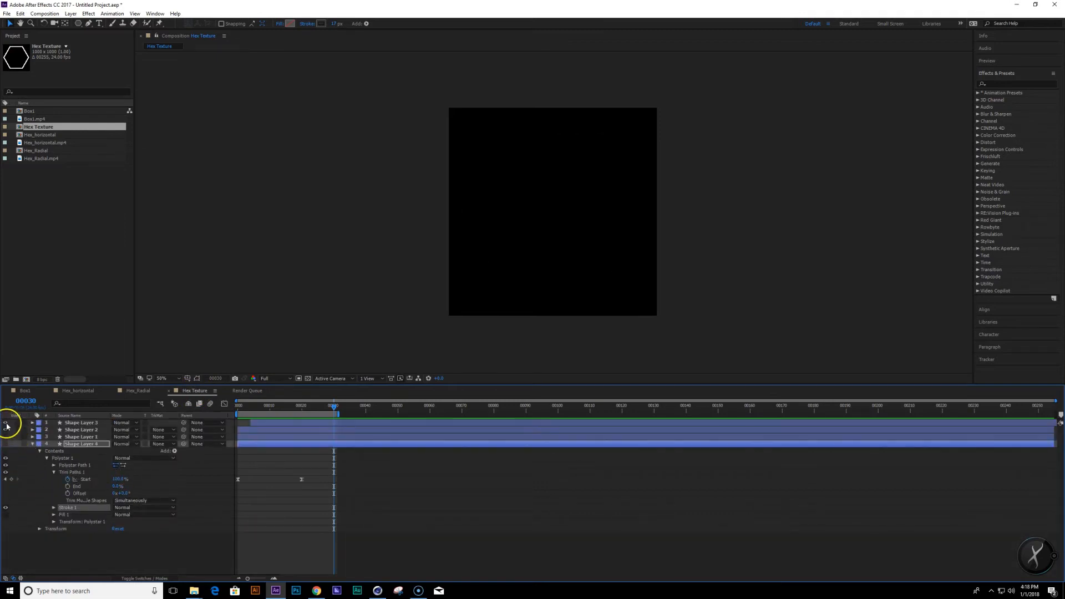
mouse_move(326, 412)
left_mouse_down()
mouse_move(216, 403)
mouse_move(333, 417)
mouse_move(212, 421)
mouse_move(333, 431)
left_mouse_up()
Queue Hex Texture for a second render using the JPEG Still output module.
key("ctrl+m")
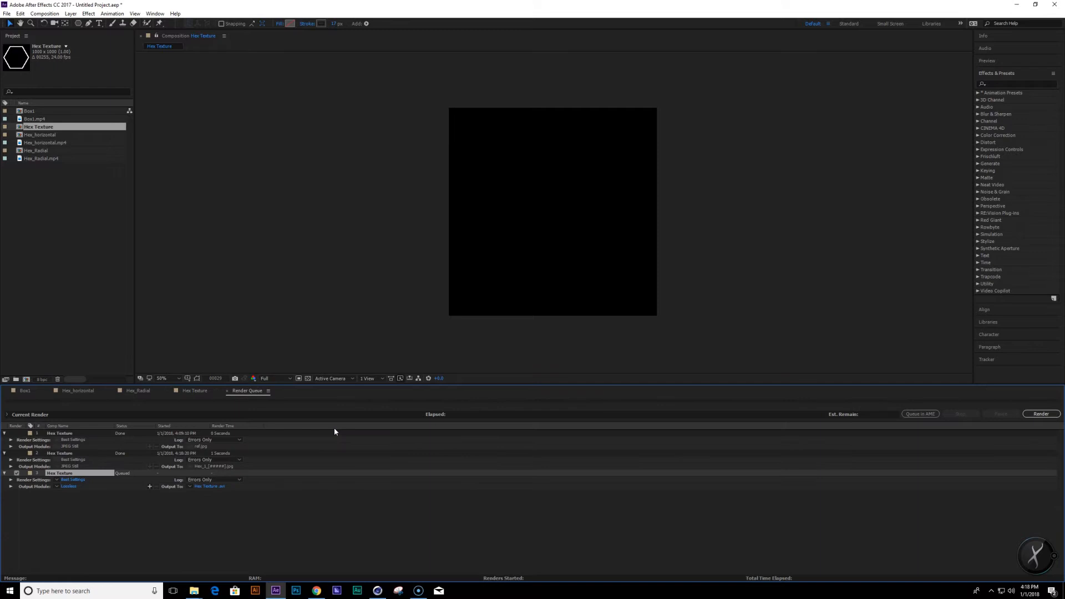
left_click(55, 486)
left_click(95, 411)
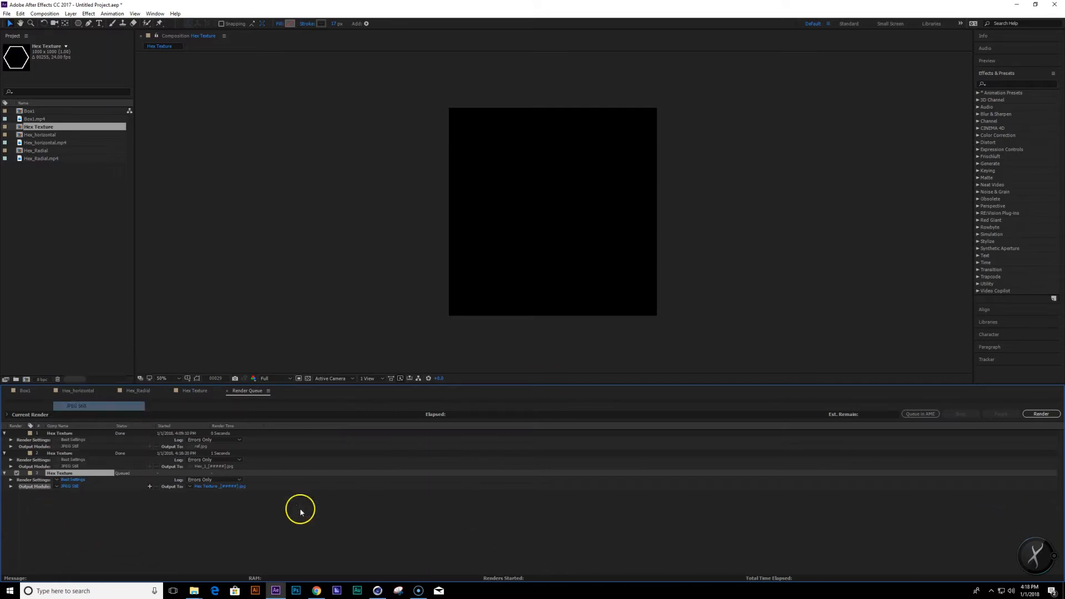
Create a Hex_2 folder inside Tex as the second render's output location.
left_click(238, 487)
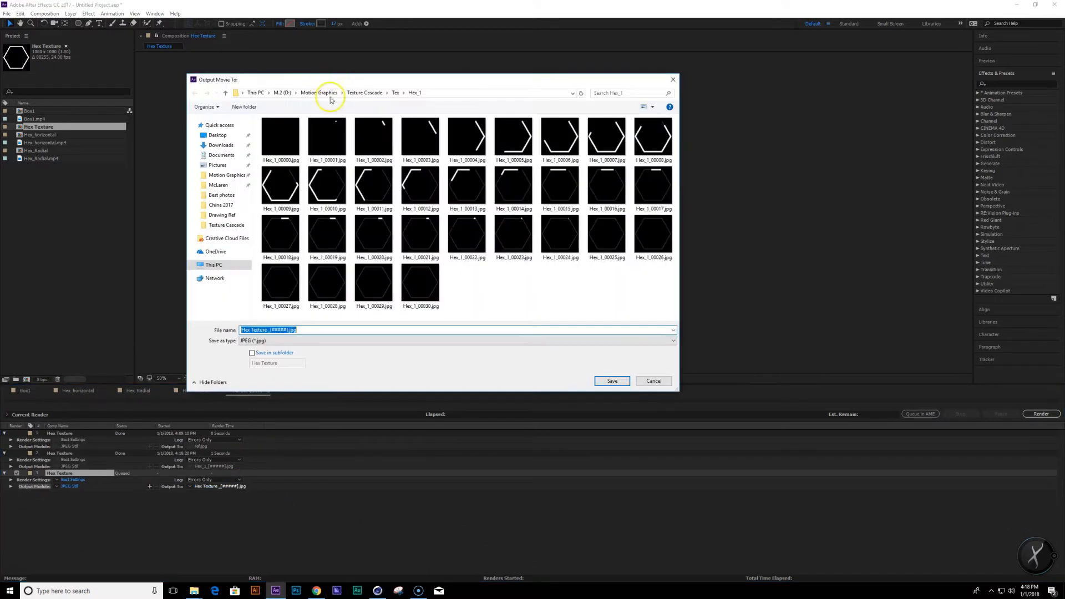
left_click(396, 93)
left_click(244, 106)
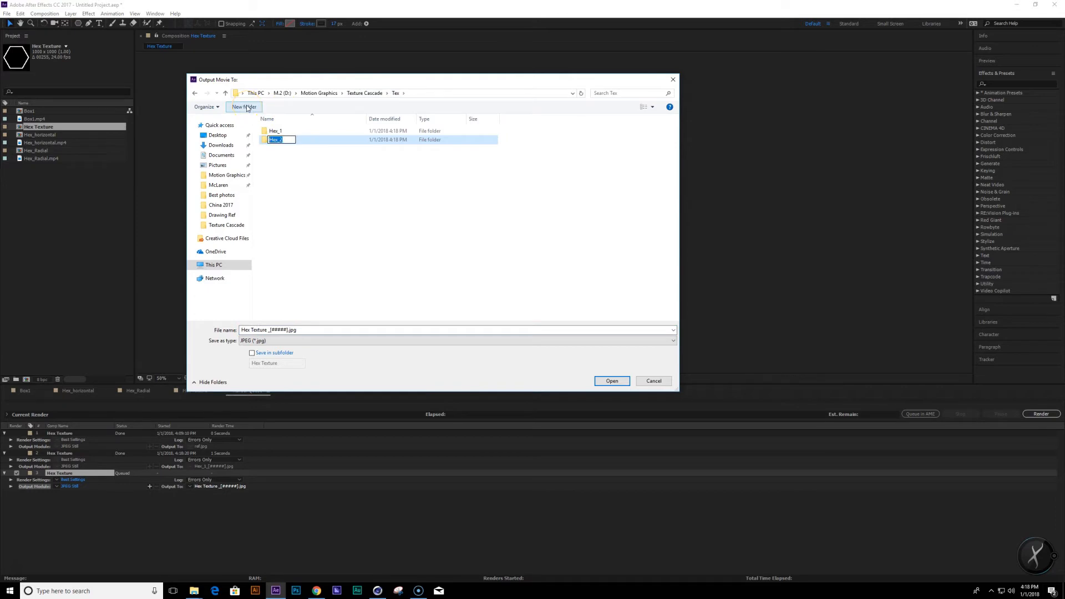
key("Return")
key("Return")
Name the second image sequence Hex_2_[#####].jpg, save the output setting, and render it.
left_click(266, 330)
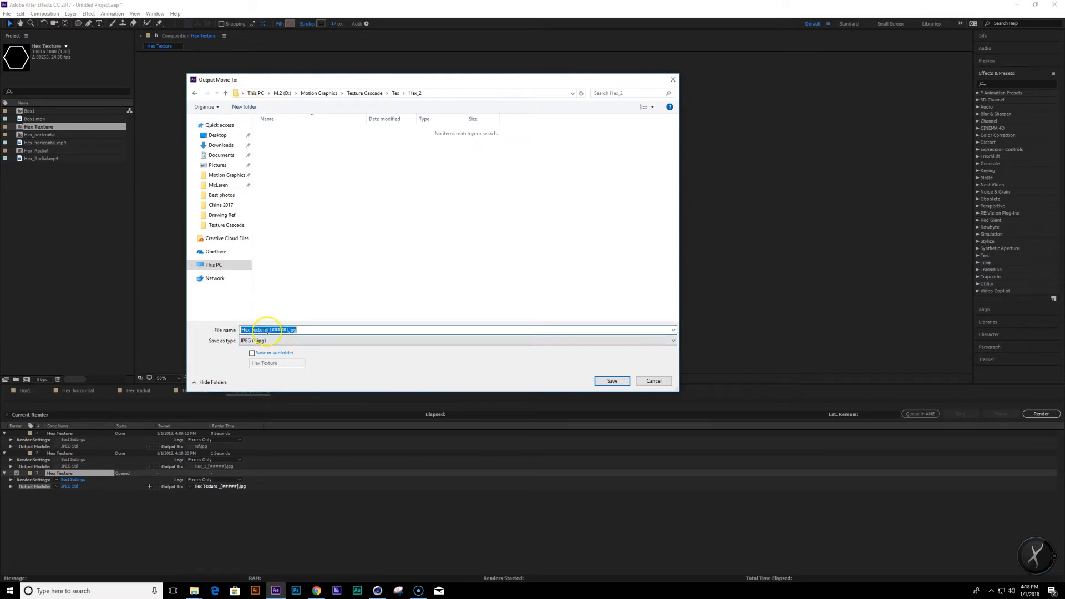
key("Return")
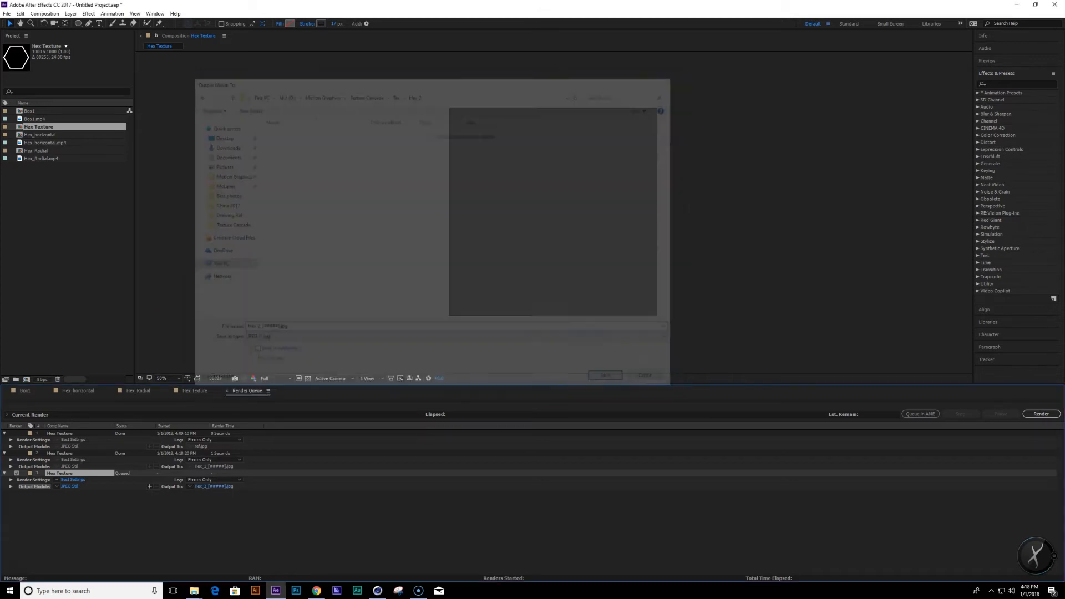
left_click(1042, 414)
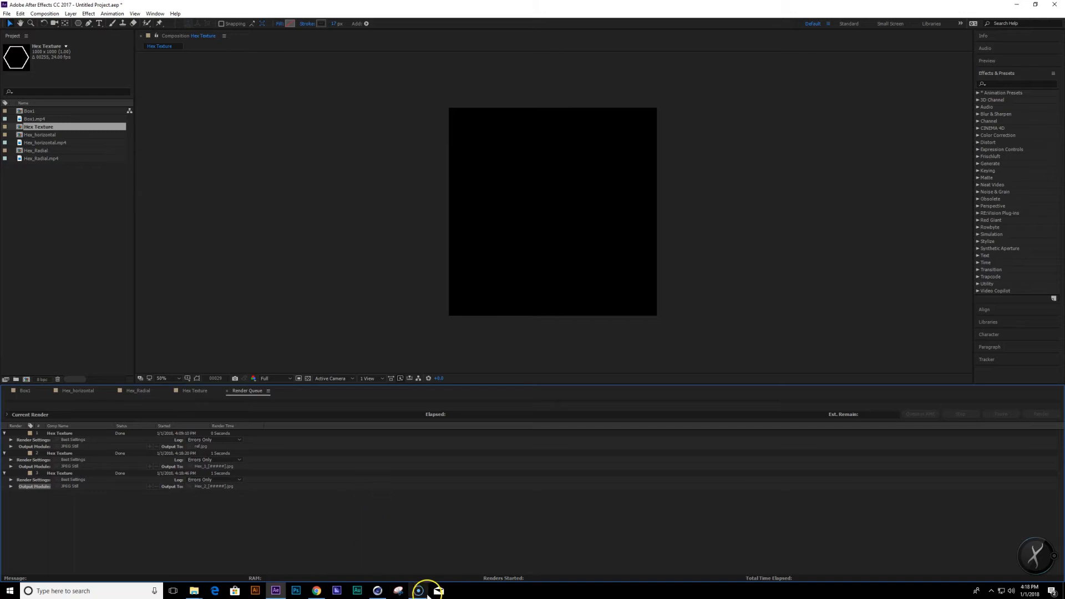
Switch to Cinema 4D, rename the red material hex 1, and clear the image from its Color texture.
left_click(376, 589)
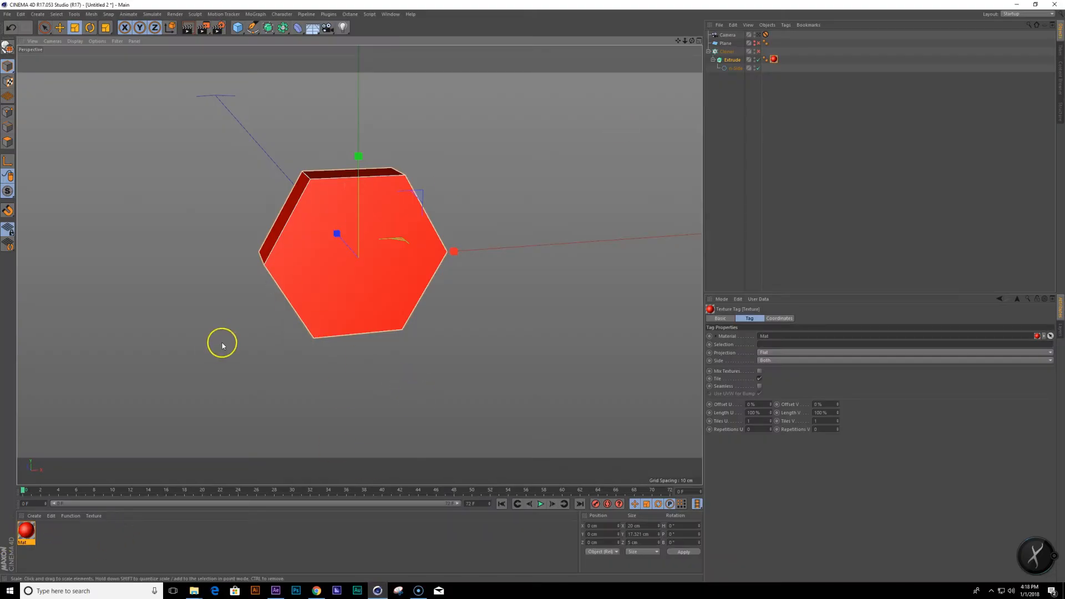
left_click(26, 538)
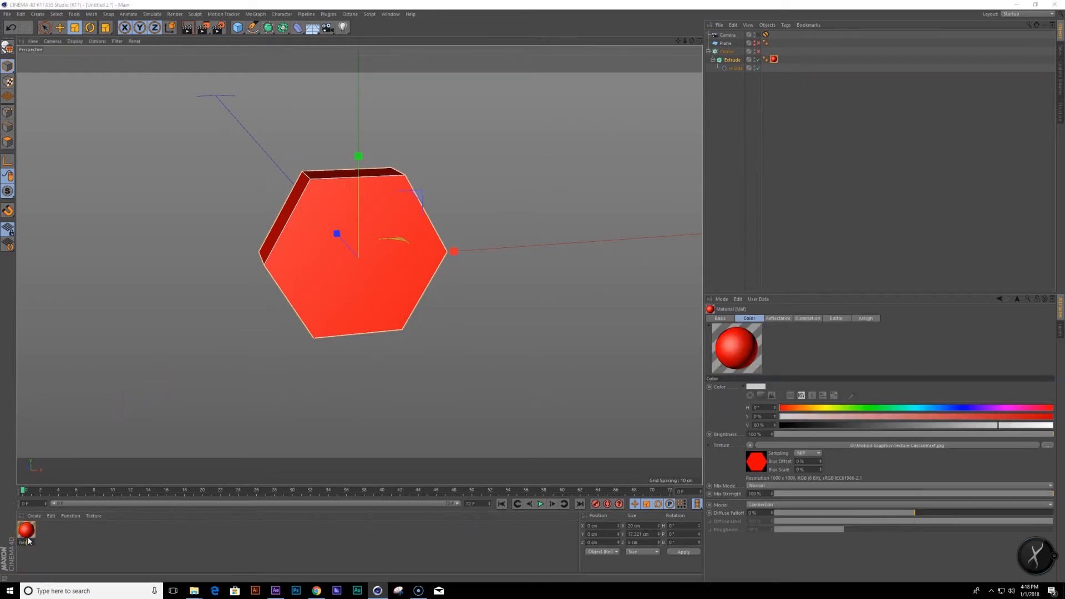
key("Return")
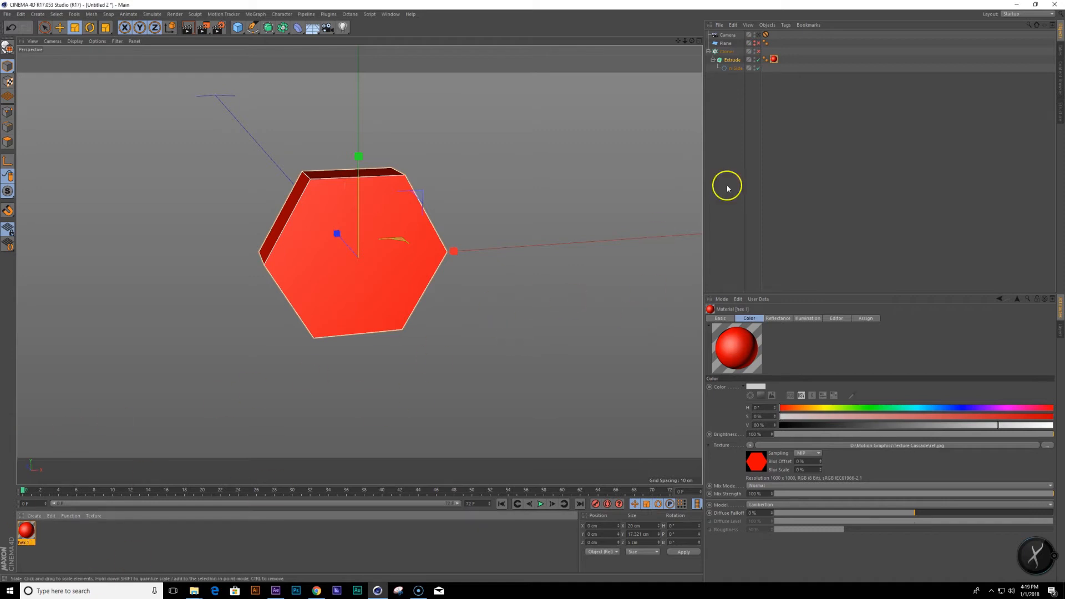
left_click(750, 448)
left_click(776, 208)
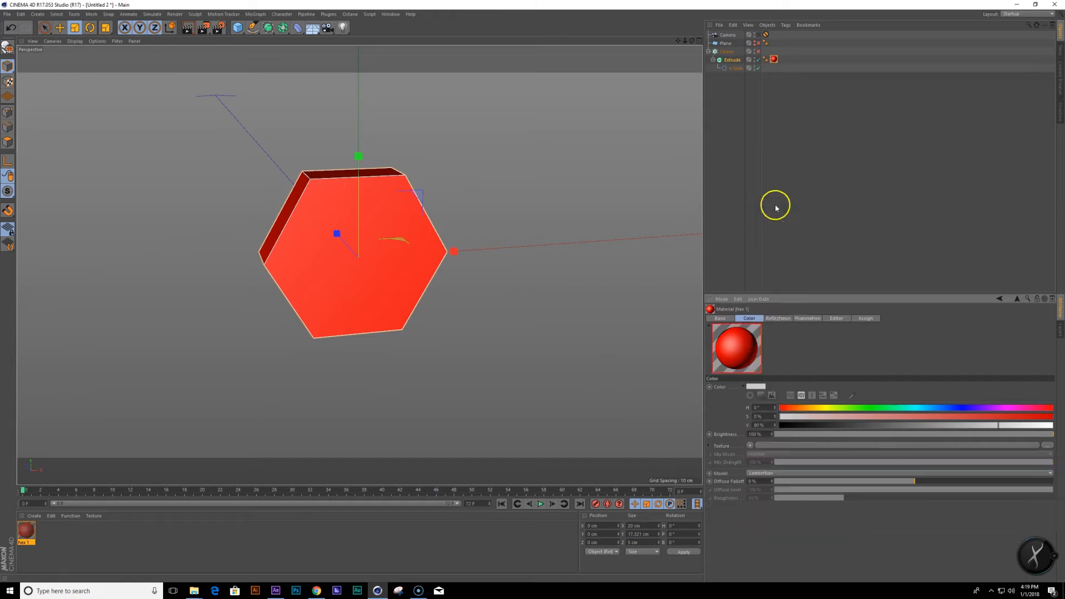
Disable the hex 1 material's Color and Reflectance channels and enable Luminance.
left_click(720, 318)
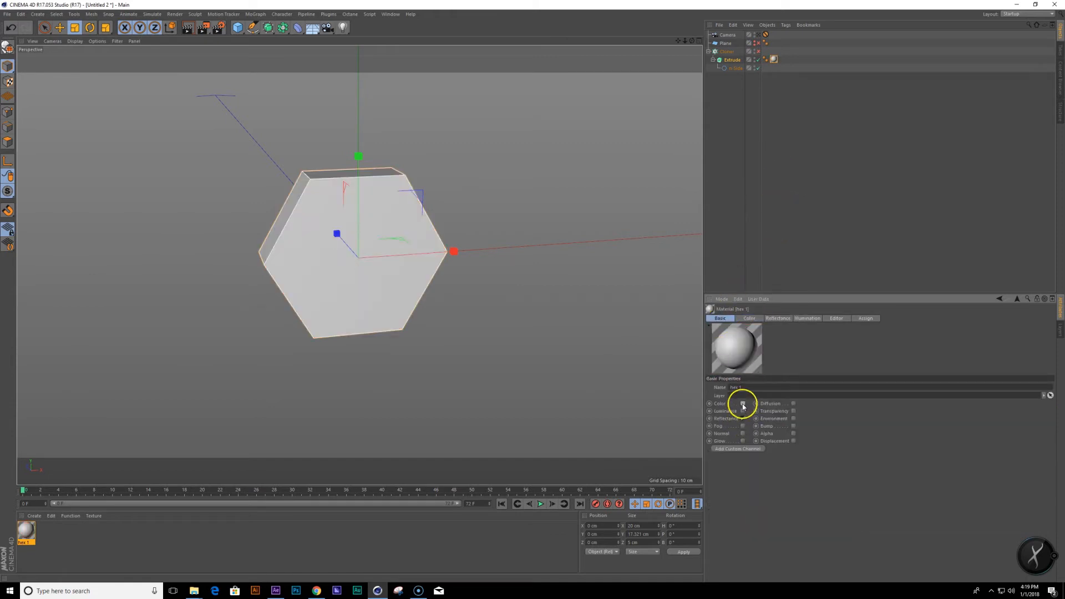
left_click(743, 404)
left_click(743, 418)
left_click(743, 410)
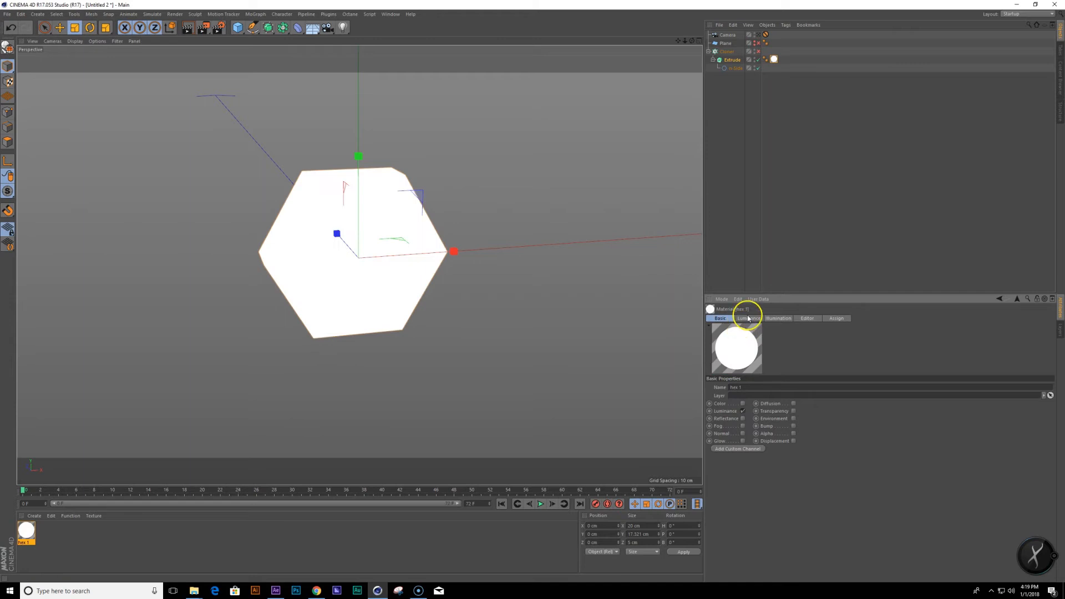
Assign a MoGraph Multi Shader as the Luminance texture of the hex 1 material.
left_click(748, 318)
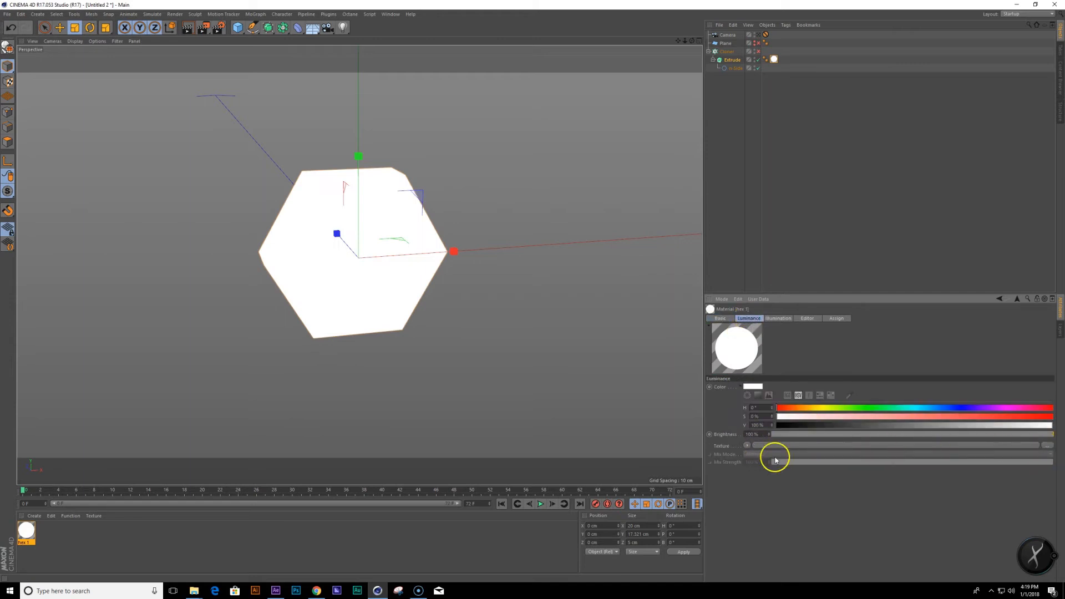
left_click(750, 447)
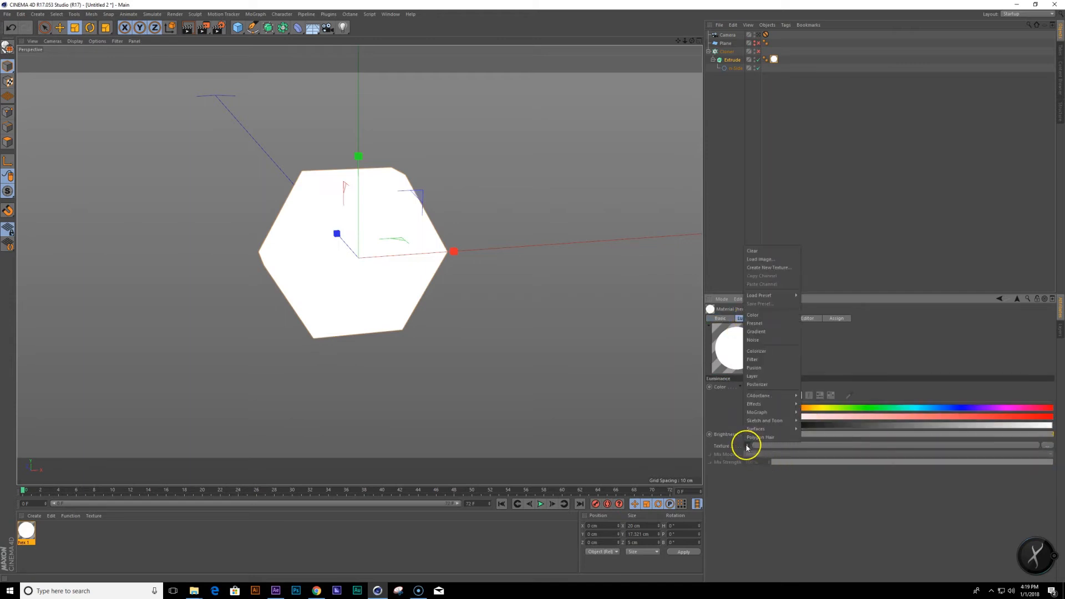
mouse_move(769, 413)
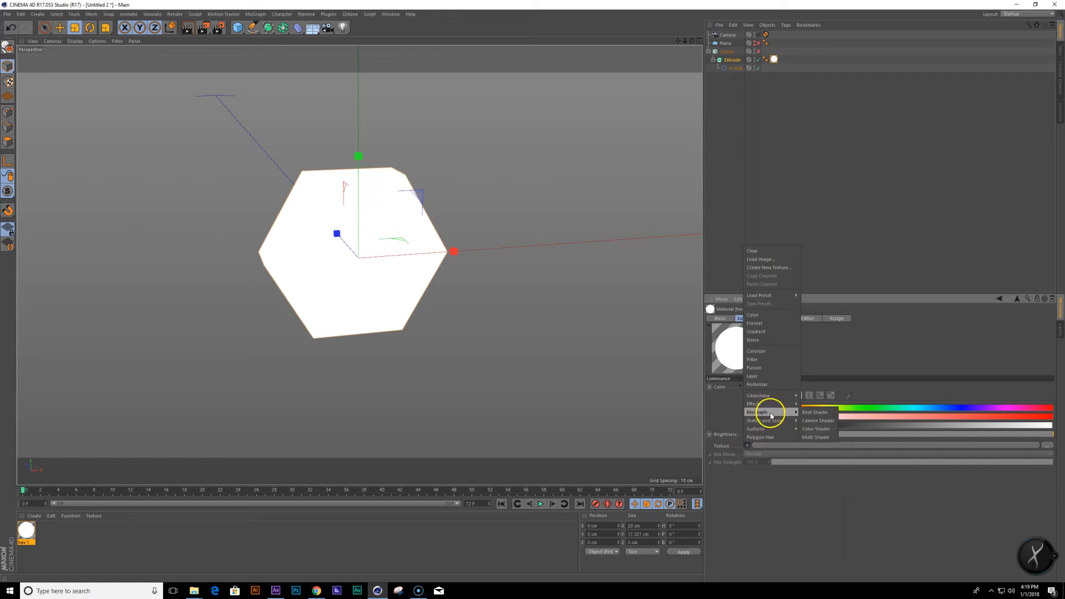
left_click(817, 438)
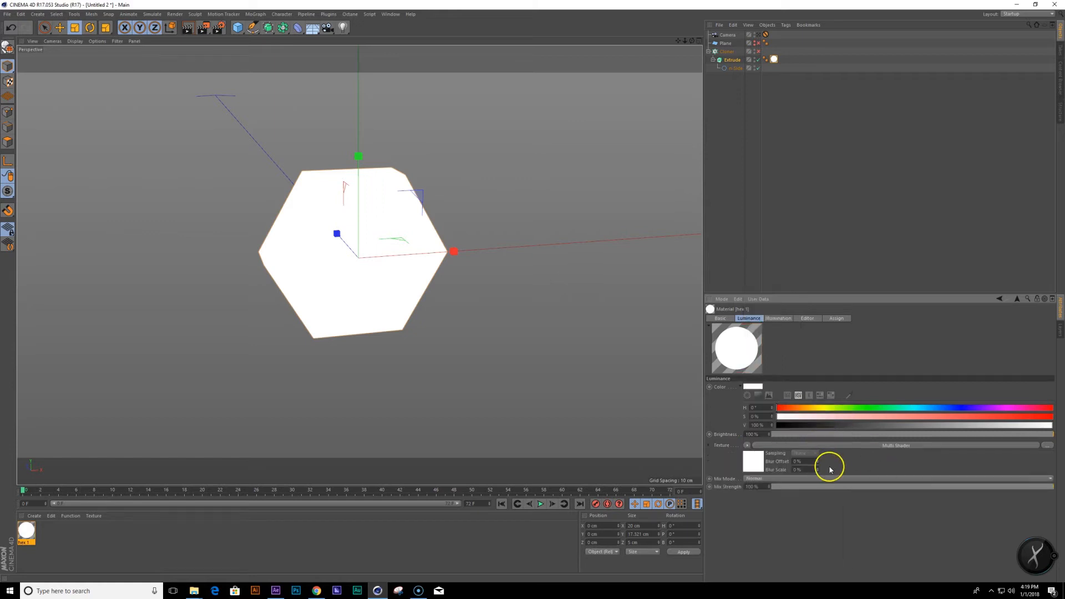
Fill the Multi Shader with the images from the Tex/Hex_1 folder without copying them to the project, and return to the material.
left_click(854, 447)
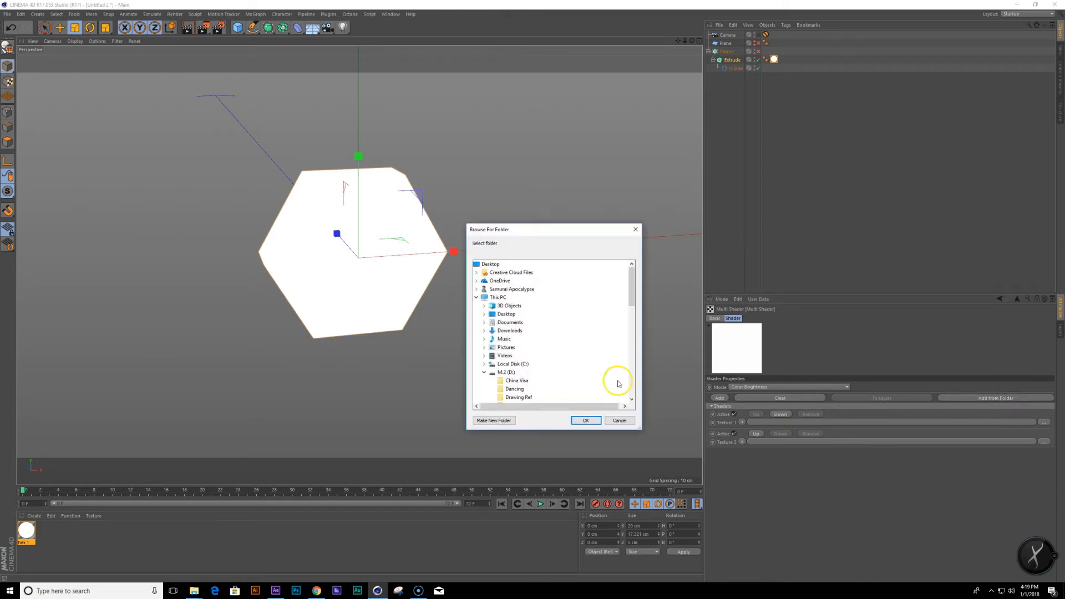
left_click_drag(631, 290, 635, 370)
left_click(499, 347)
left_click(532, 341)
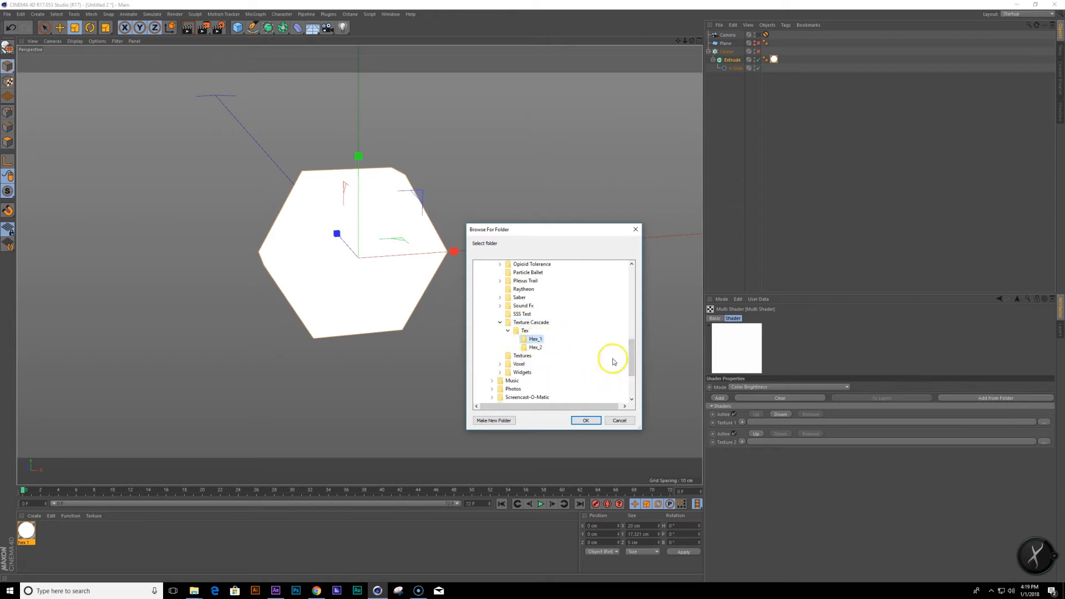
left_click(586, 421)
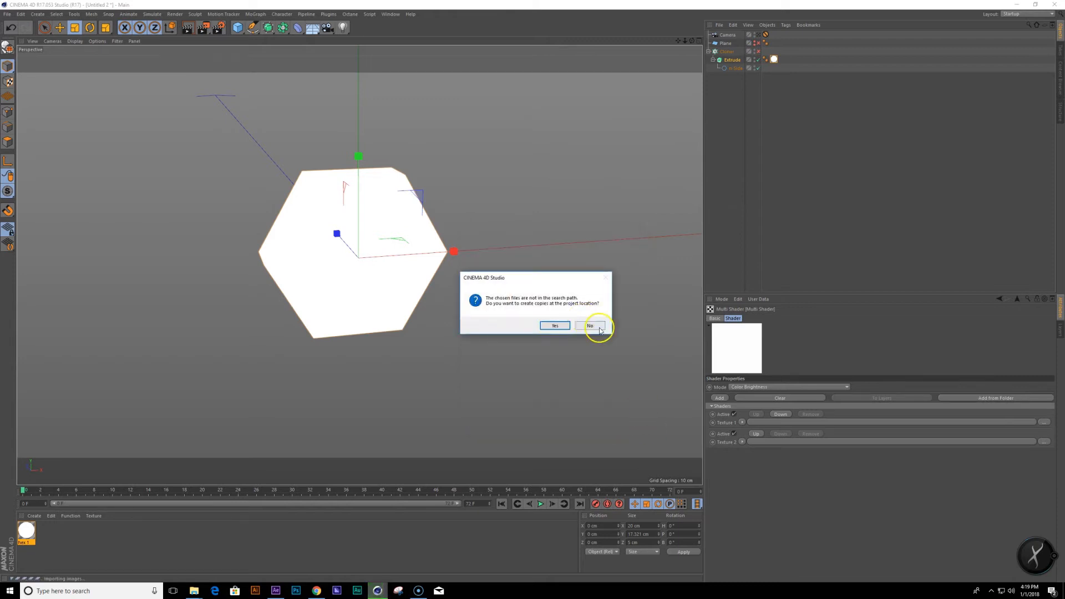
left_click(598, 328)
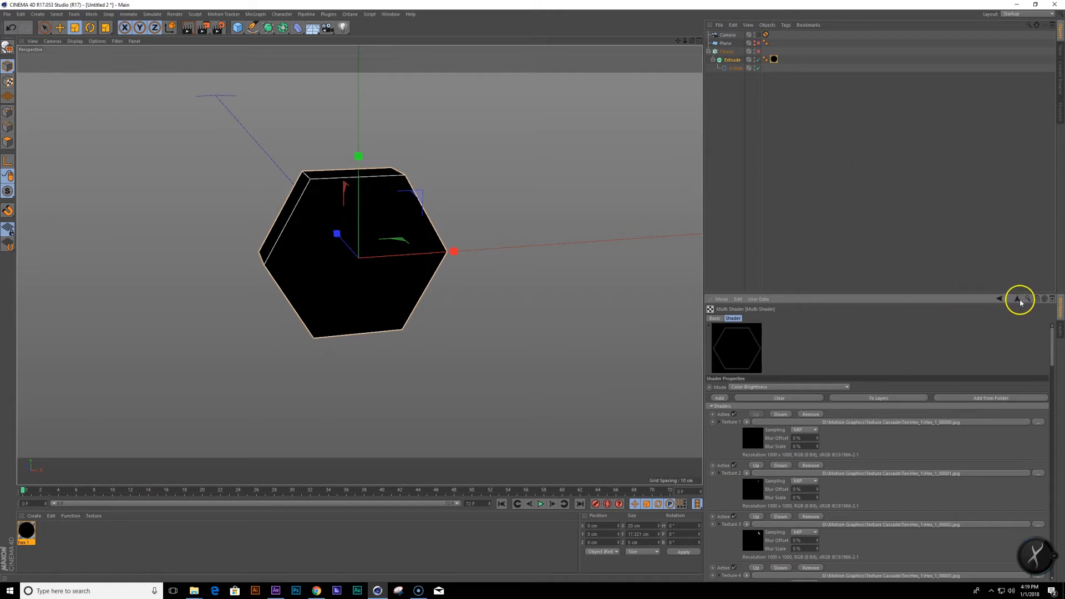
left_click(1020, 300)
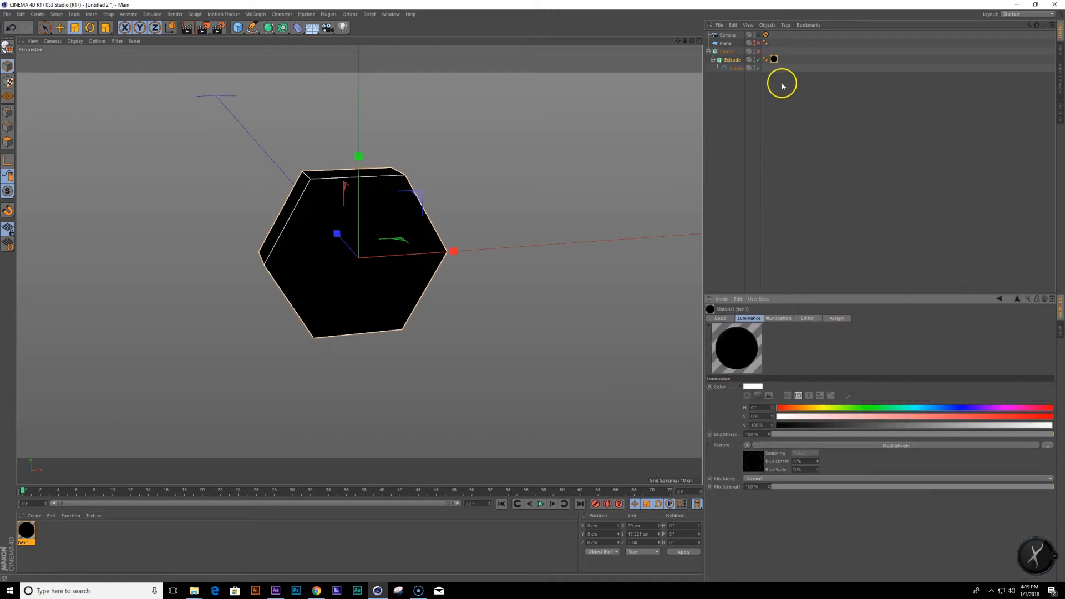
Re-enable the Cloner and inspect the textured hexagon grid from the front.
left_click(758, 51)
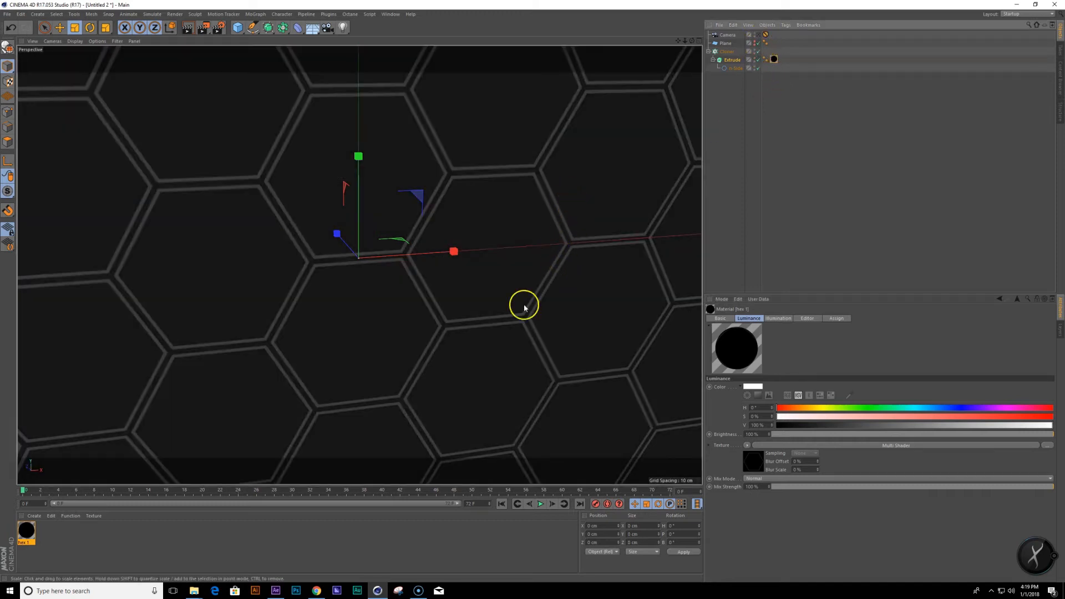
scroll(428, 310, "down", 5)
left_click_drag(469, 290, 345, 276, "alt")
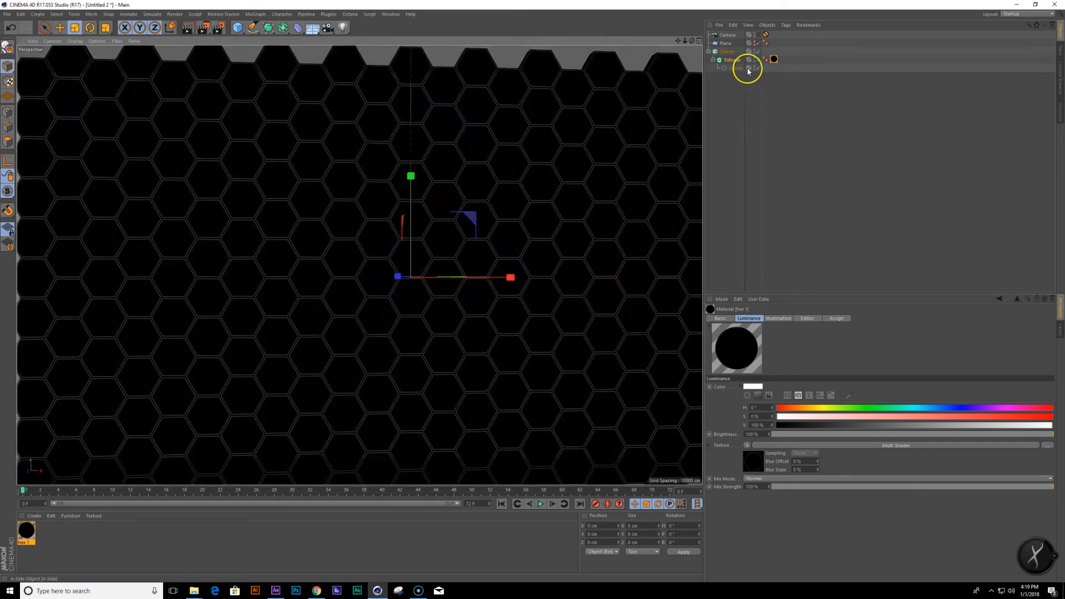
left_click(792, 62)
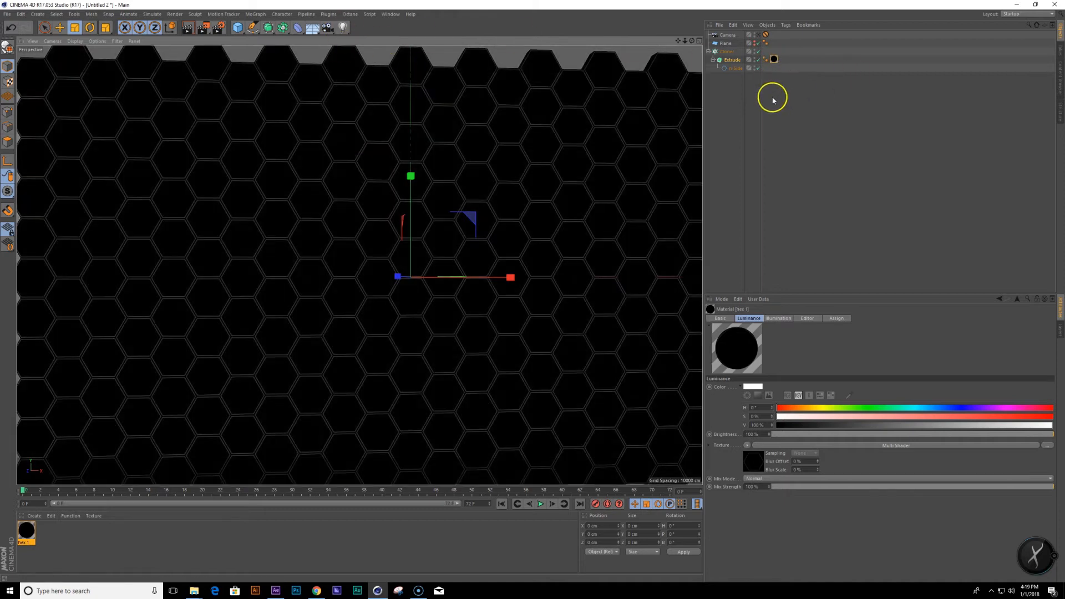
left_click(640, 125)
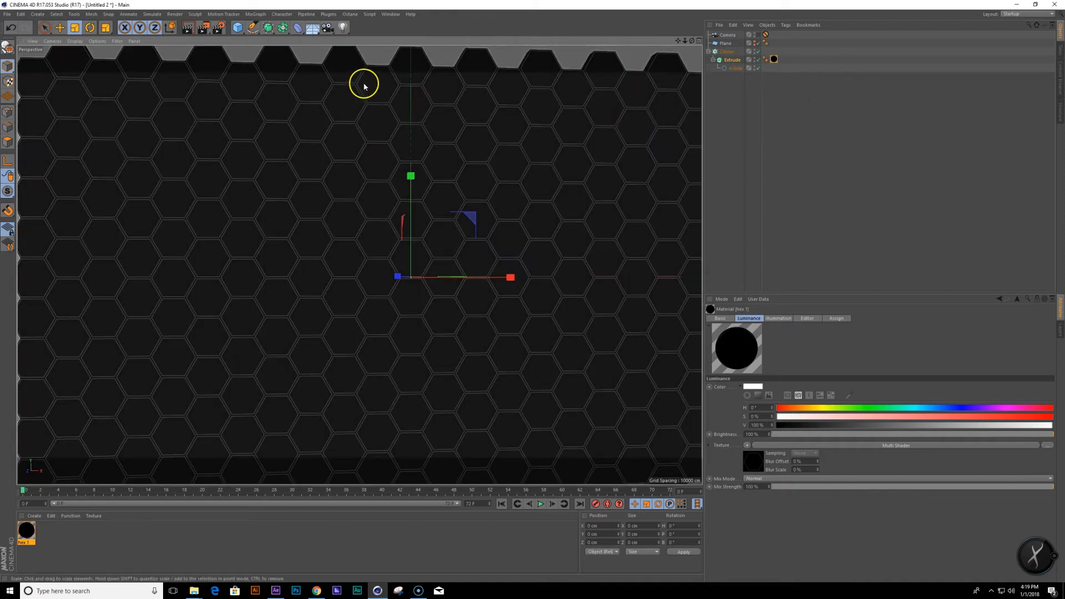
Set the Cloner's transform color to black with a V value of 0%.
left_click(726, 51)
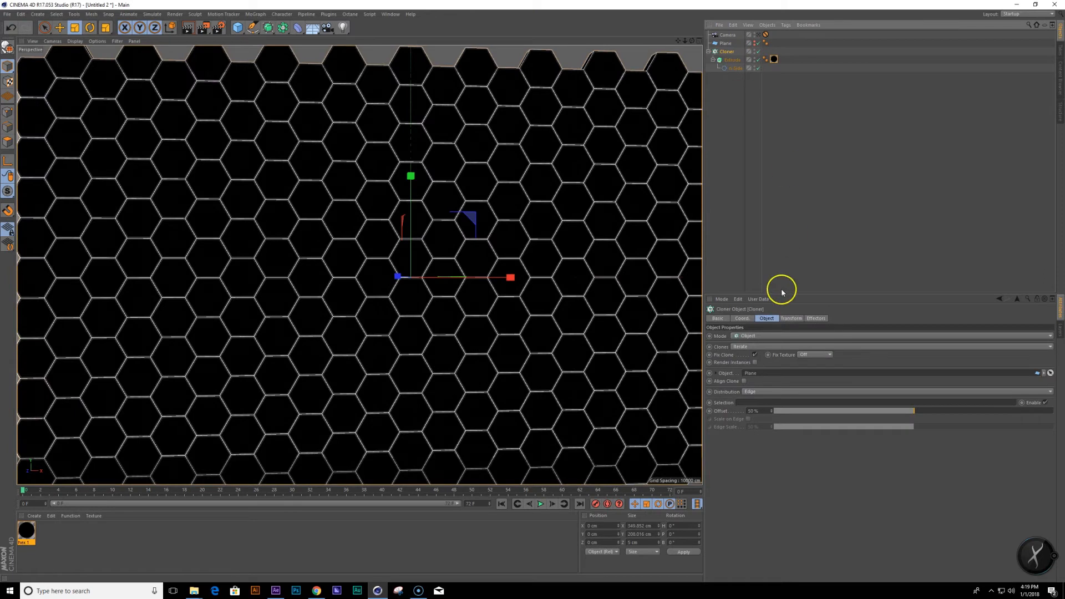
left_click(796, 320)
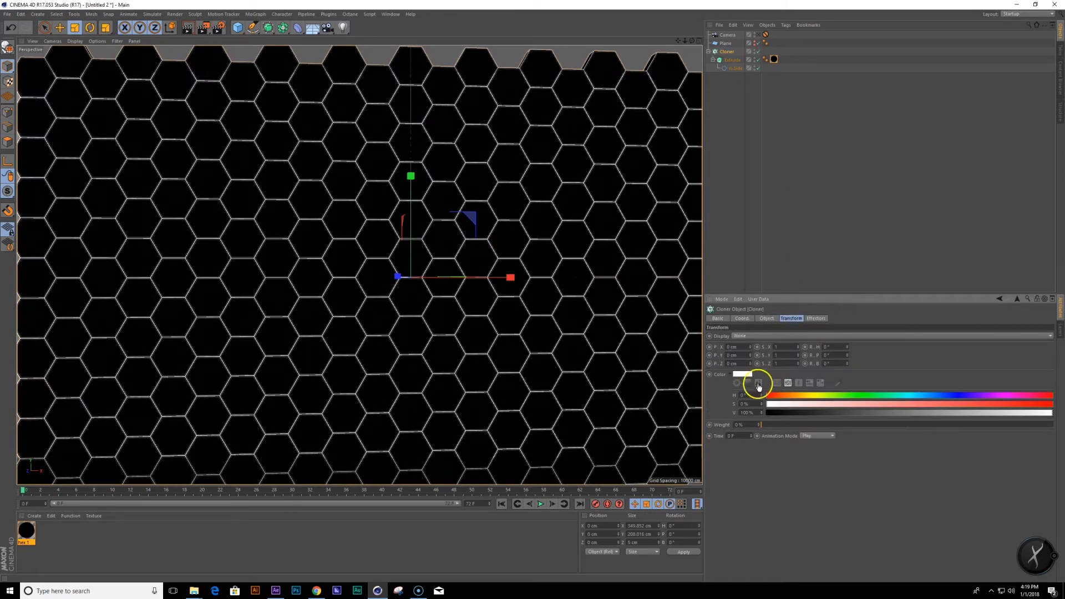
left_click_drag(1044, 413, 756, 446)
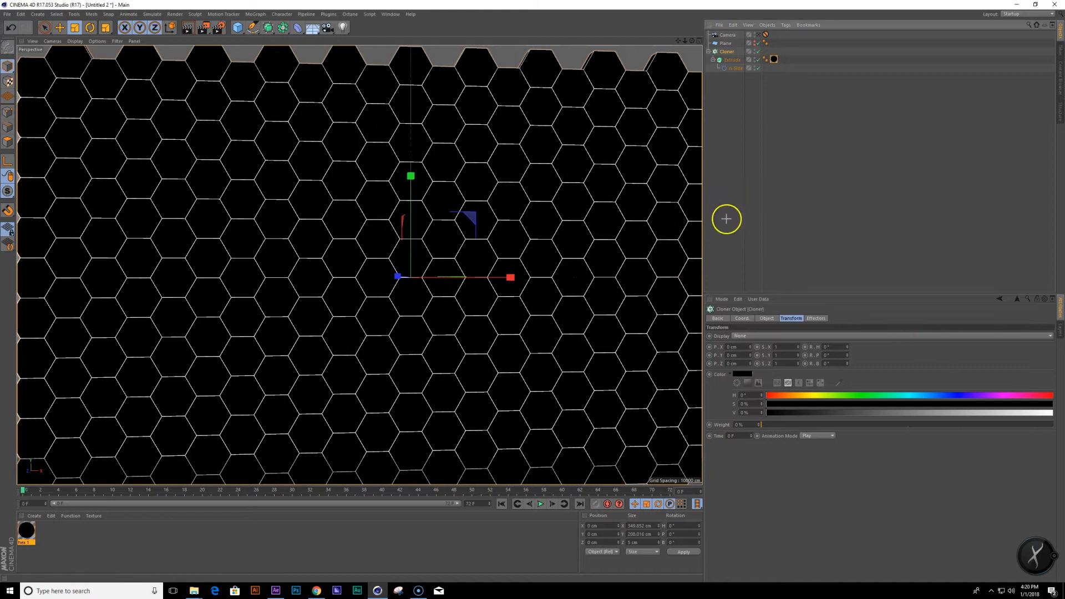
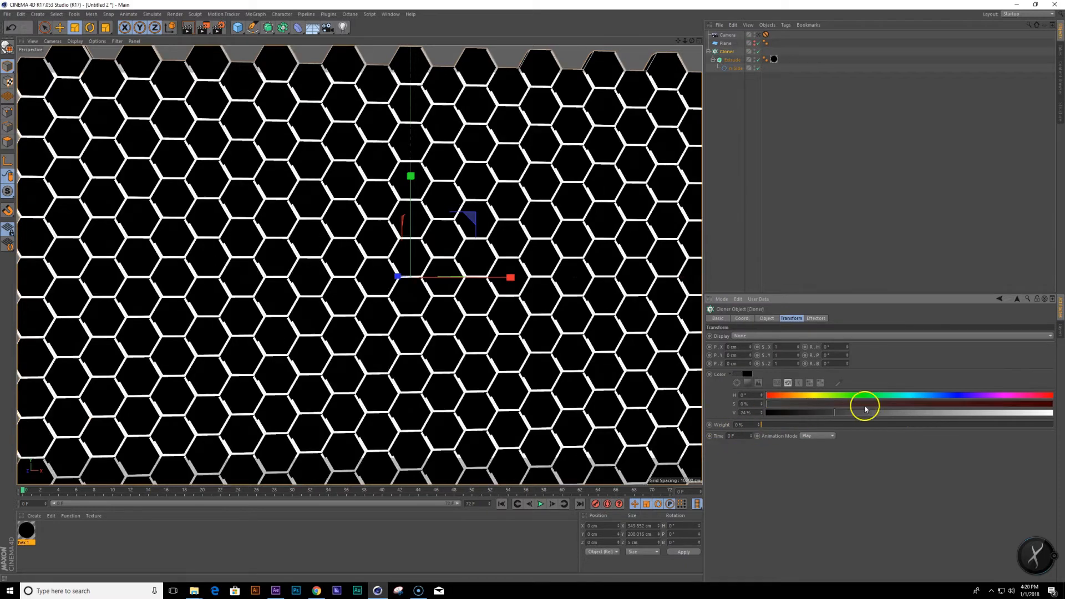
left_click(735, 145)
Compare the hexagon texture with the Cloner's transform color at white and back at black.
left_click_drag(773, 60, 773, 58)
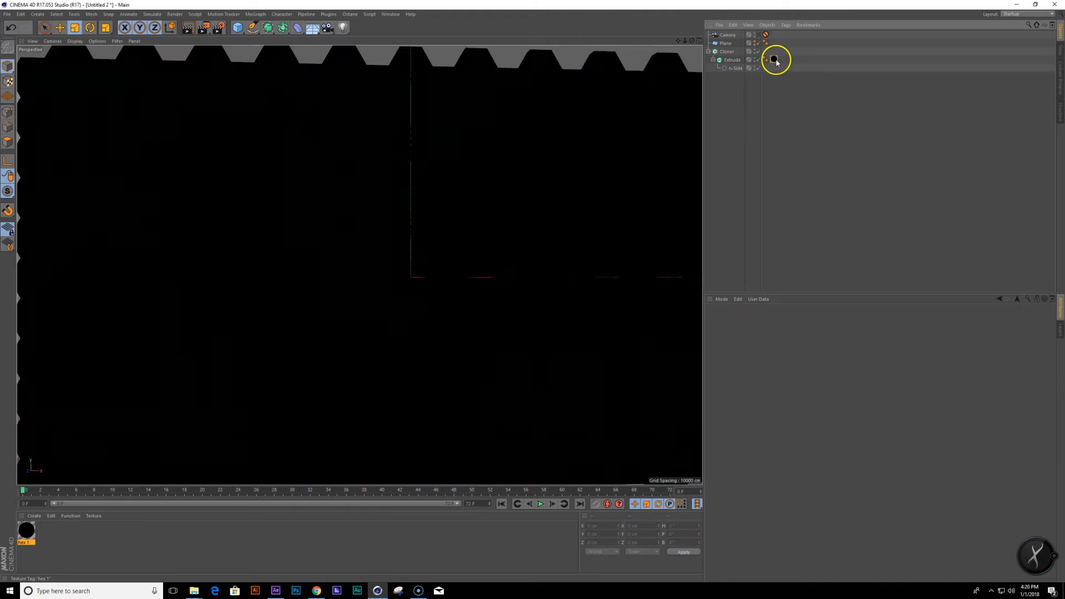
left_click(731, 52)
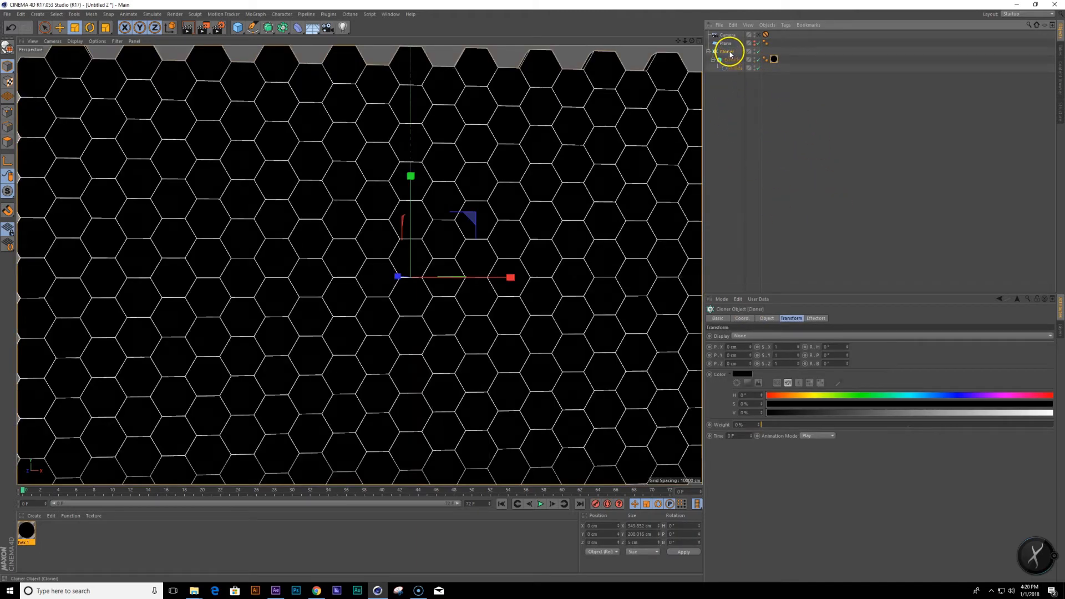
left_click_drag(773, 415, 1051, 409)
left_click(737, 225)
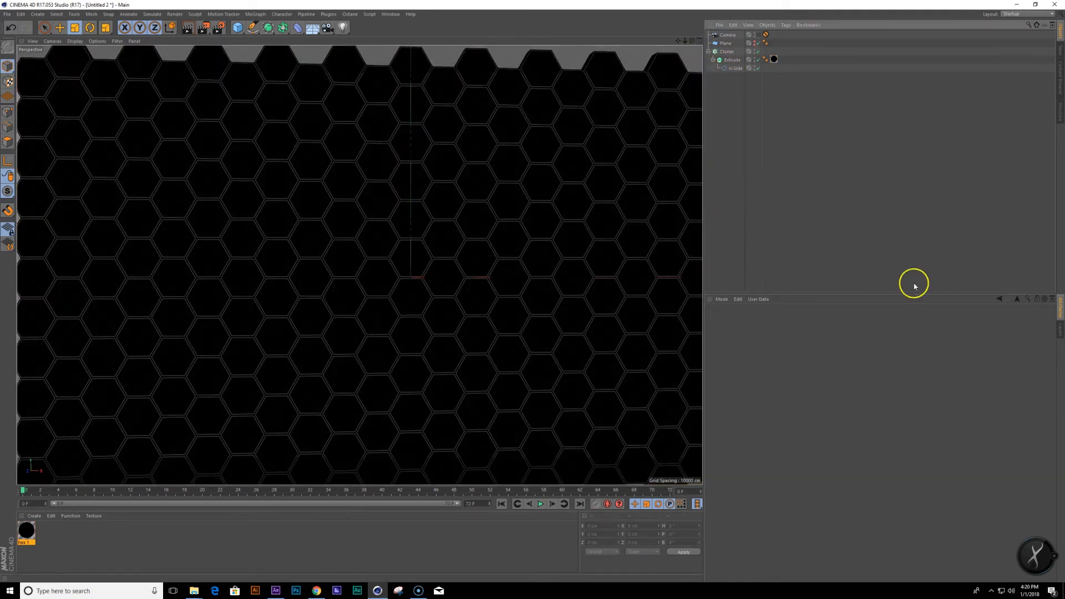
left_click(727, 52)
left_click_drag(1044, 413, 724, 392)
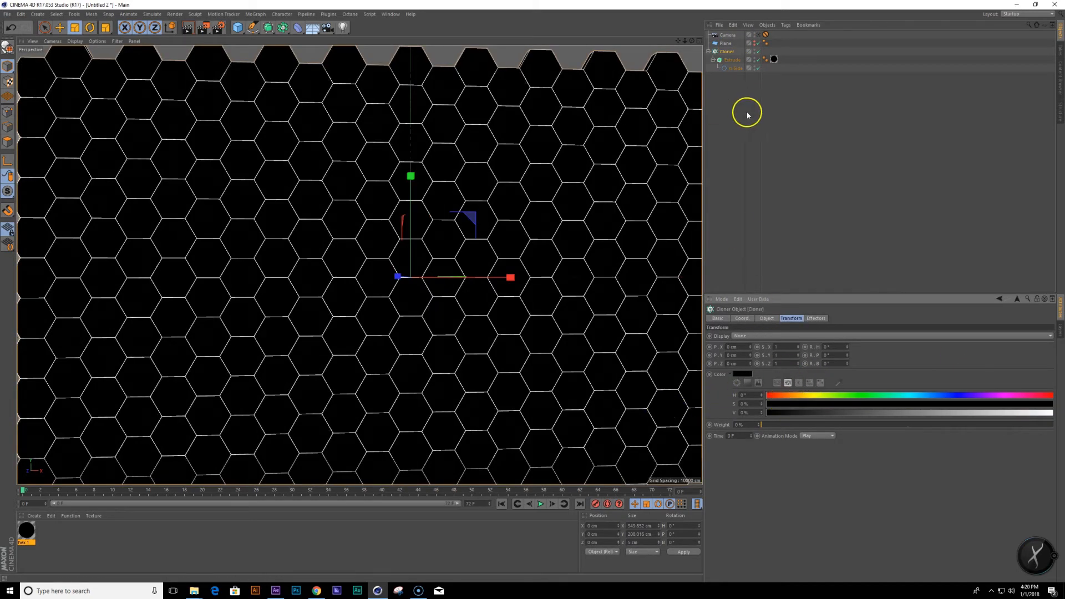
left_click(726, 86)
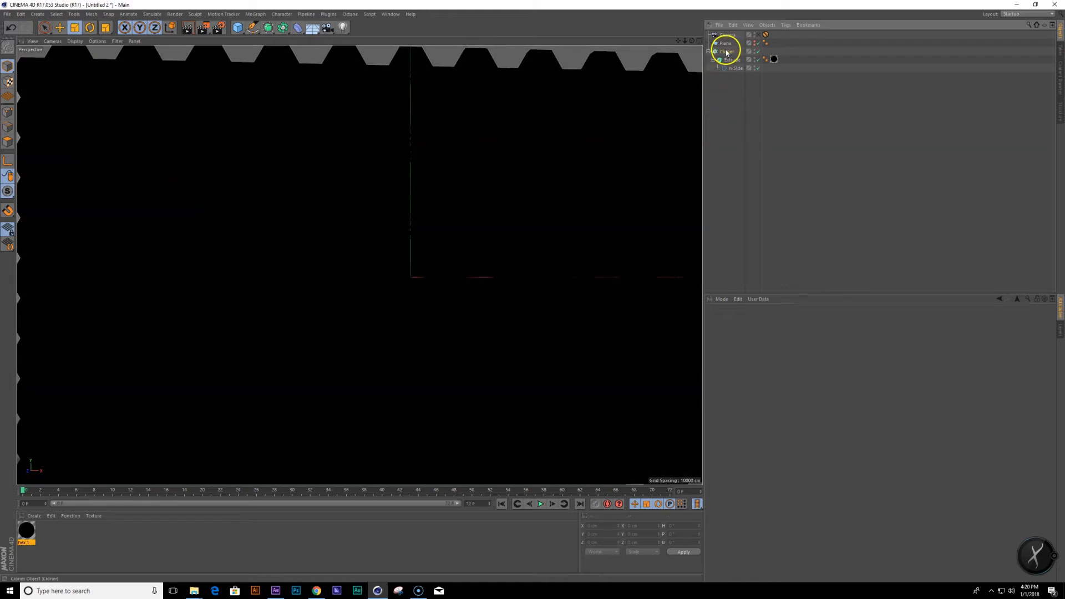
Add a Plain effector to the Cloner.
left_click(727, 52)
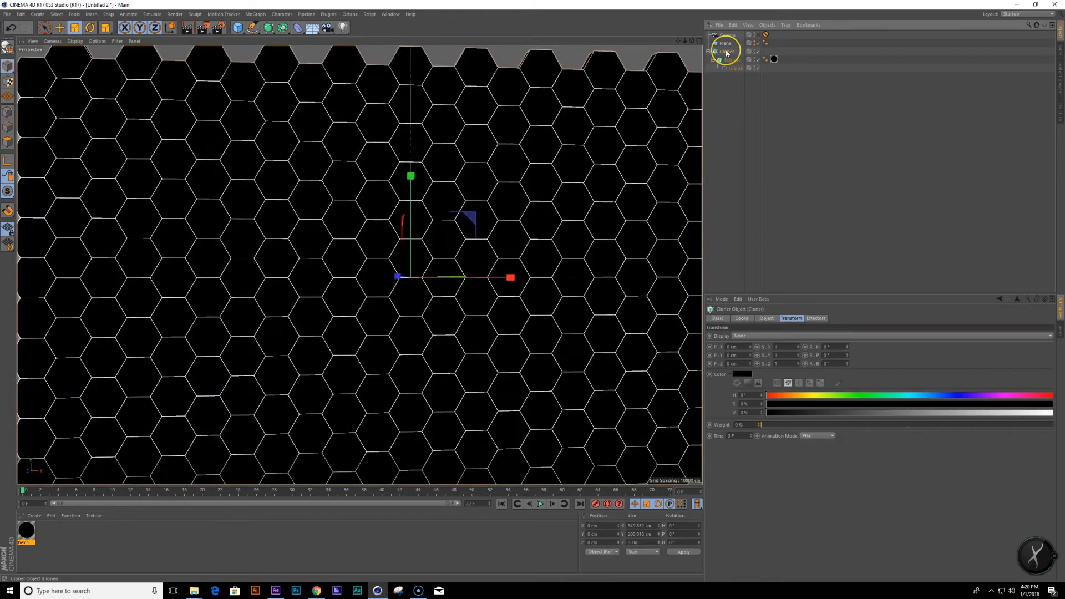
key("shift+c")
type("plain")
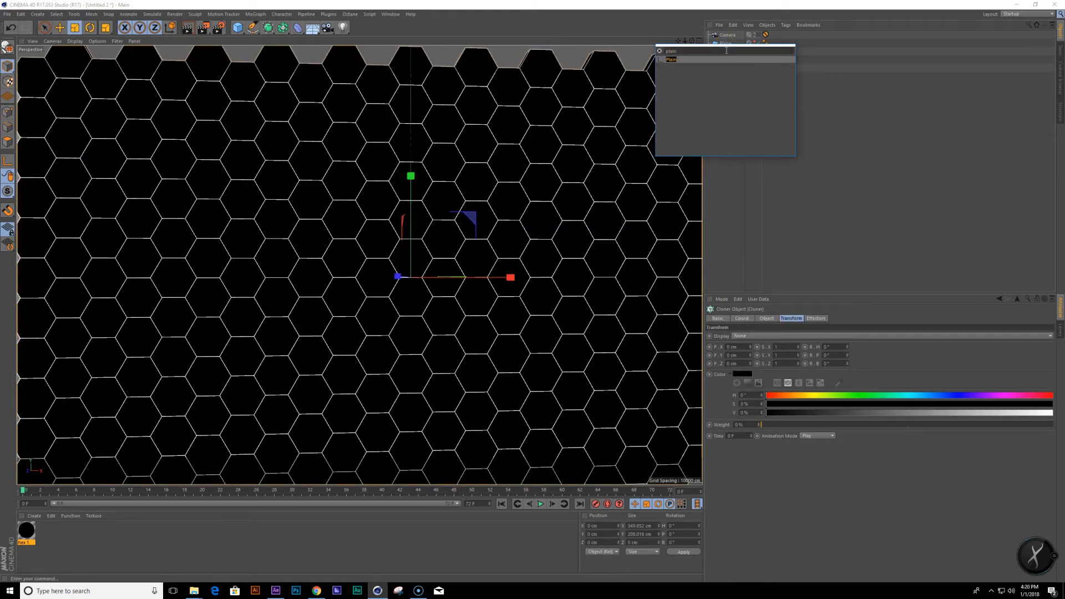
key("Return")
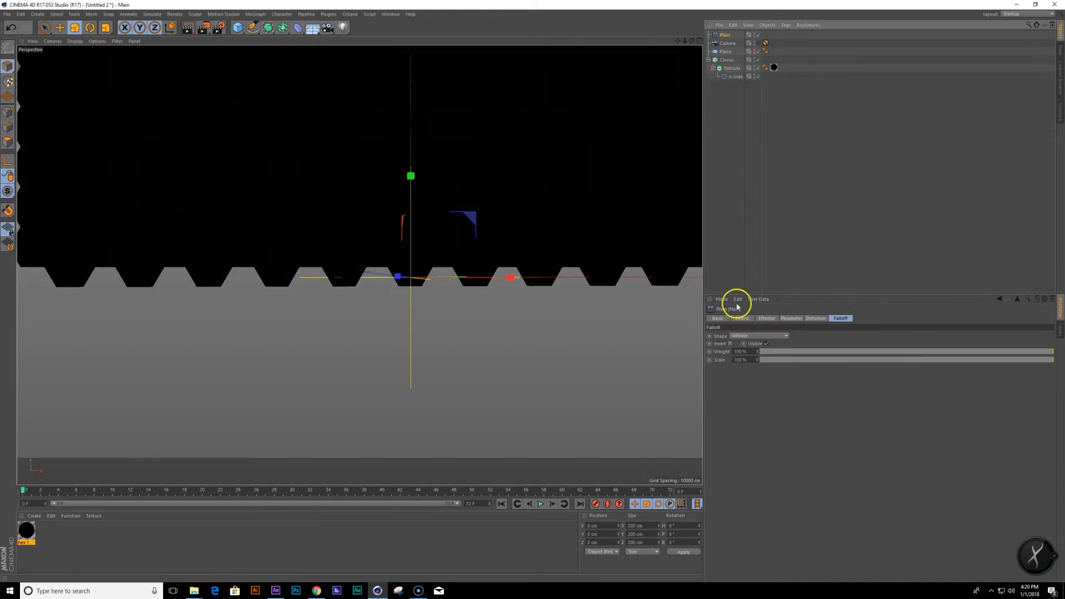
Turn off the Plain effector's Position transform and set its Color Mode to User Defined.
left_click(766, 318)
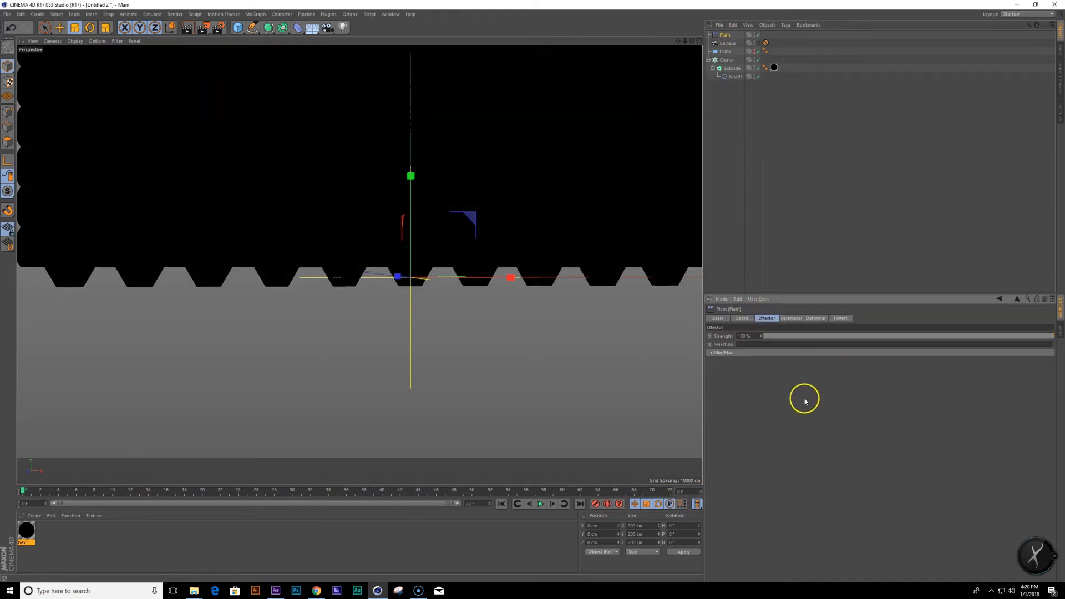
left_click(790, 318)
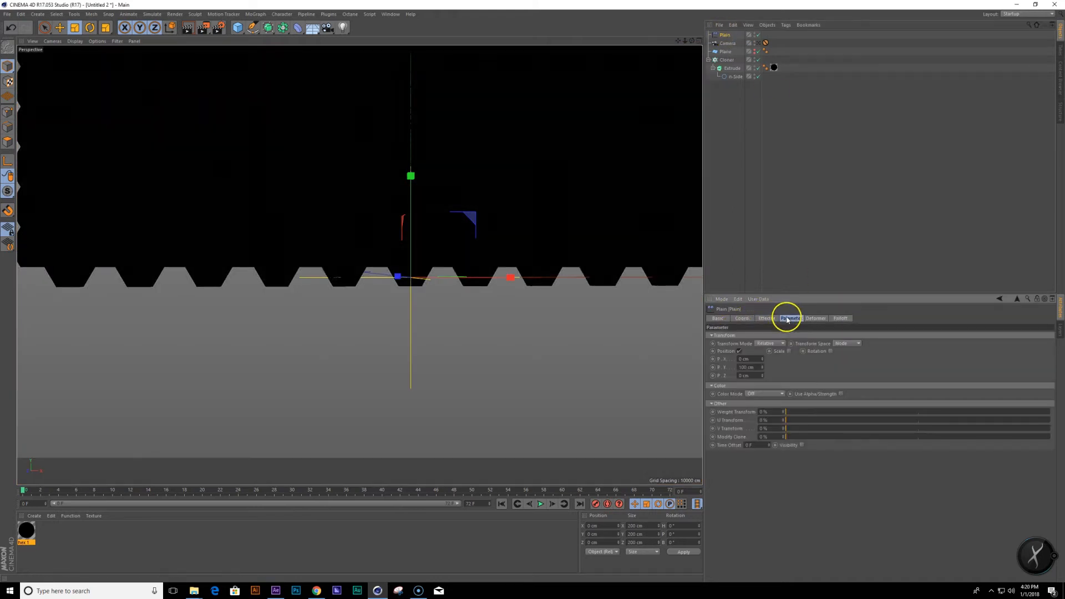
left_click(740, 352)
left_click(762, 370)
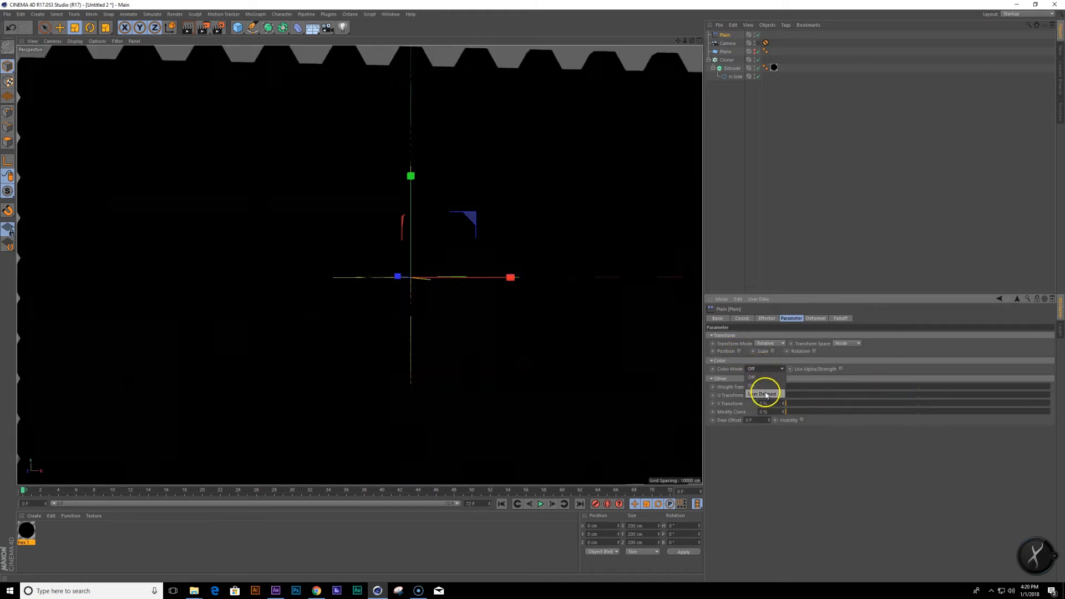
left_click(764, 393)
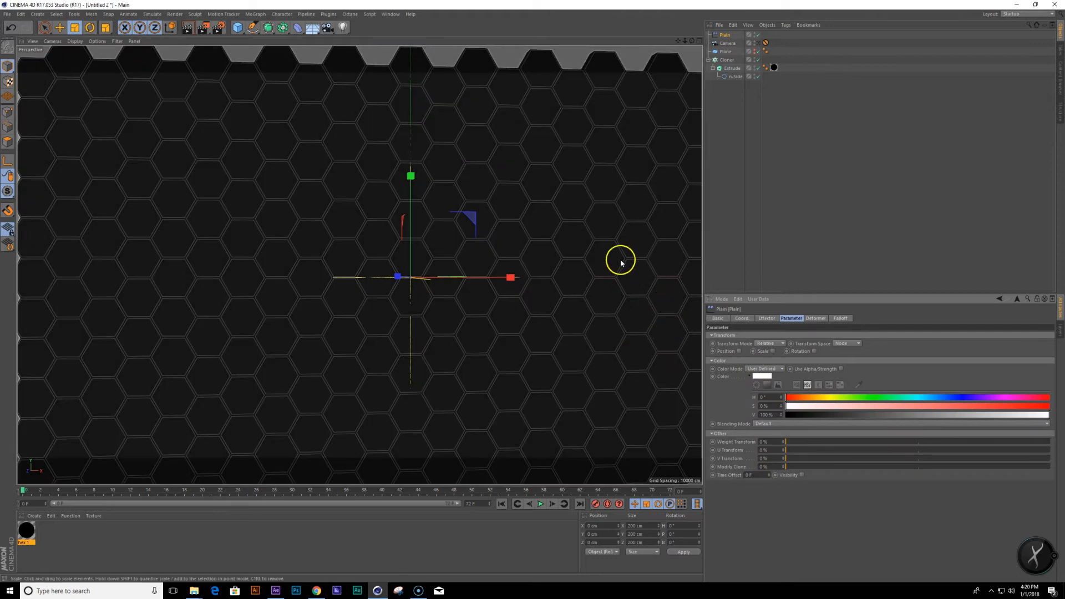
Set the Plain effector's falloff shape to Linear.
right_click_drag(572, 233, 526, 257, "alt")
middle_click_drag(526, 257, 486, 276, "alt")
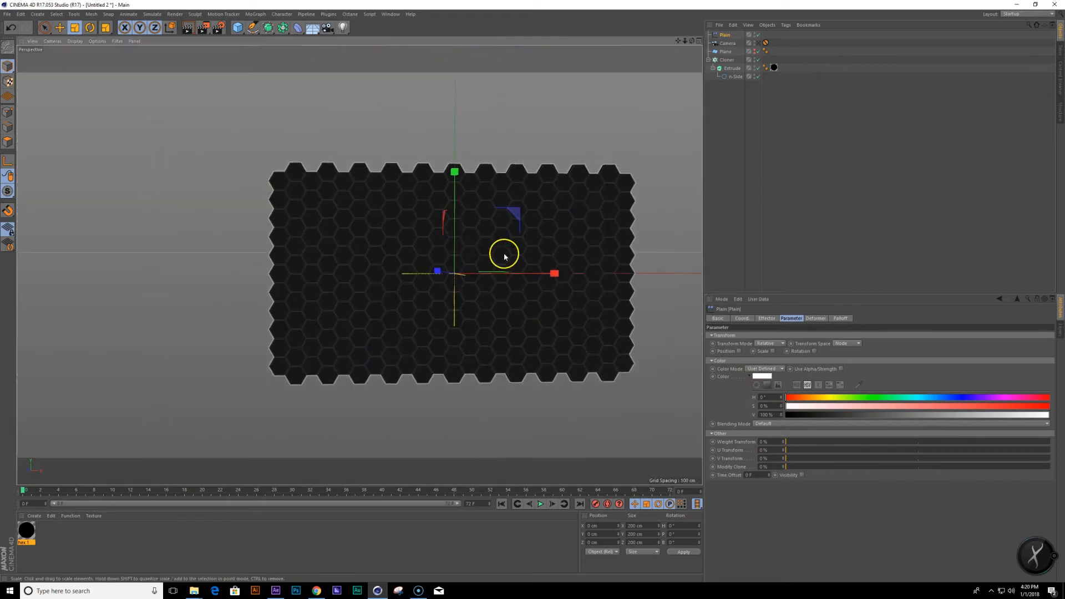
left_click(842, 318)
left_click(765, 336)
left_click(765, 337)
left_click(764, 336)
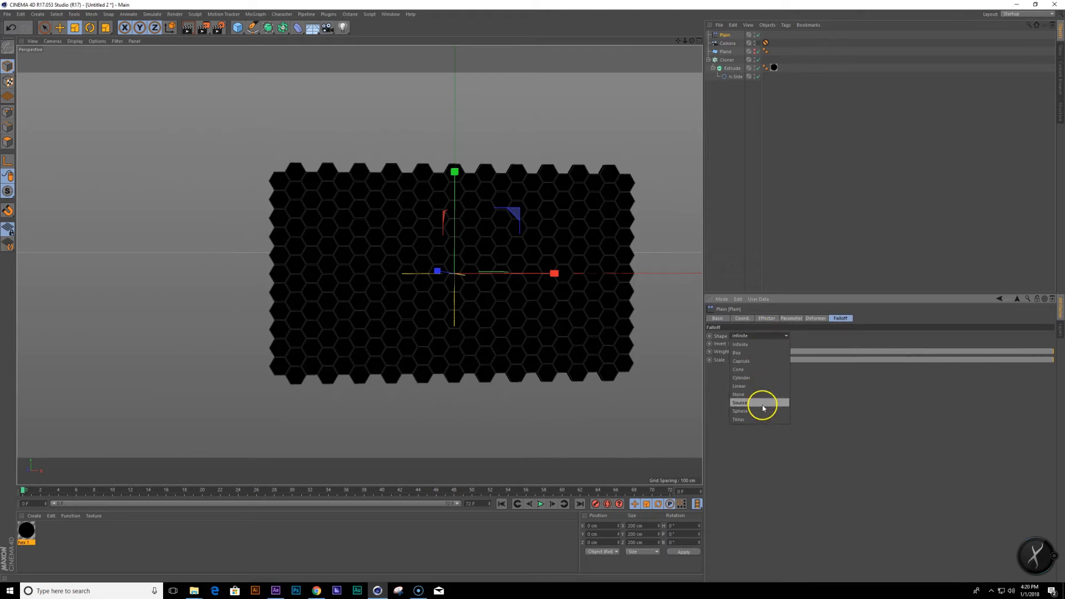
left_click(760, 386)
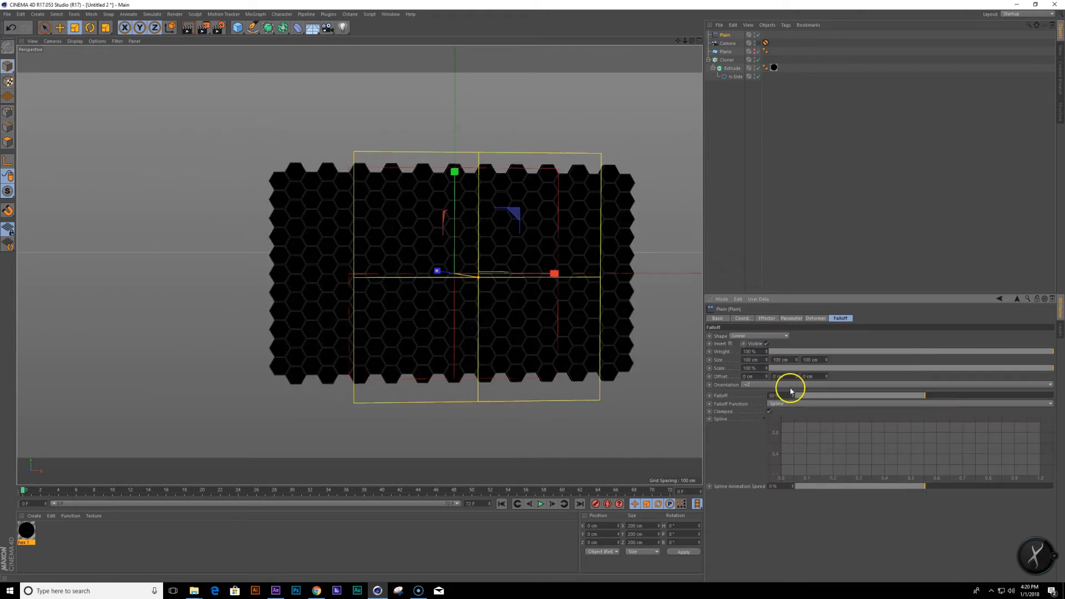
Set the orientation of the Plain effector's linear falloff to +X.
left_click(788, 385)
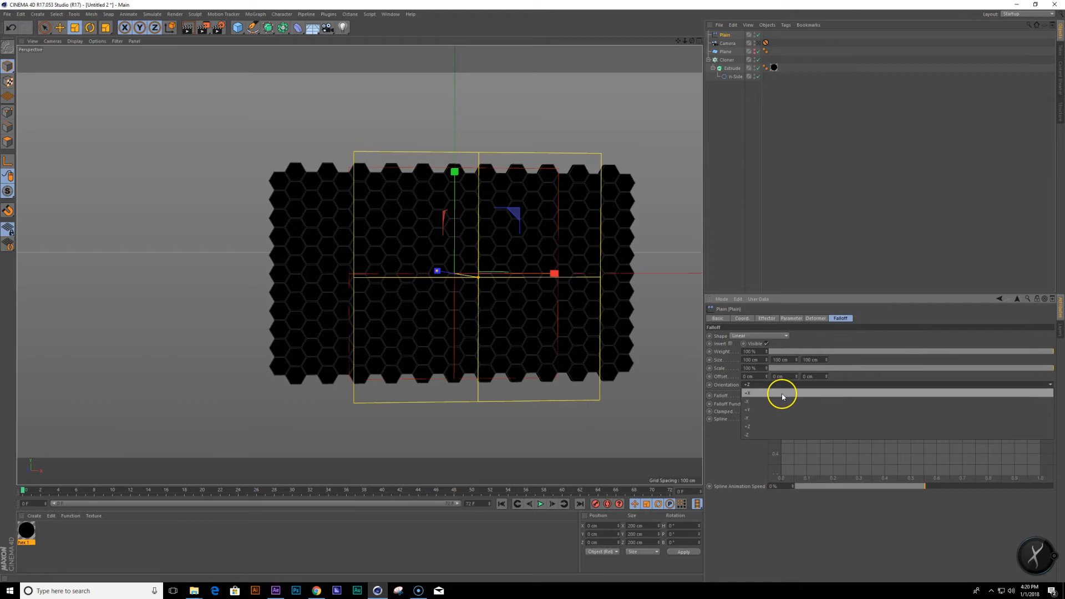
left_click(780, 425)
left_click(767, 393)
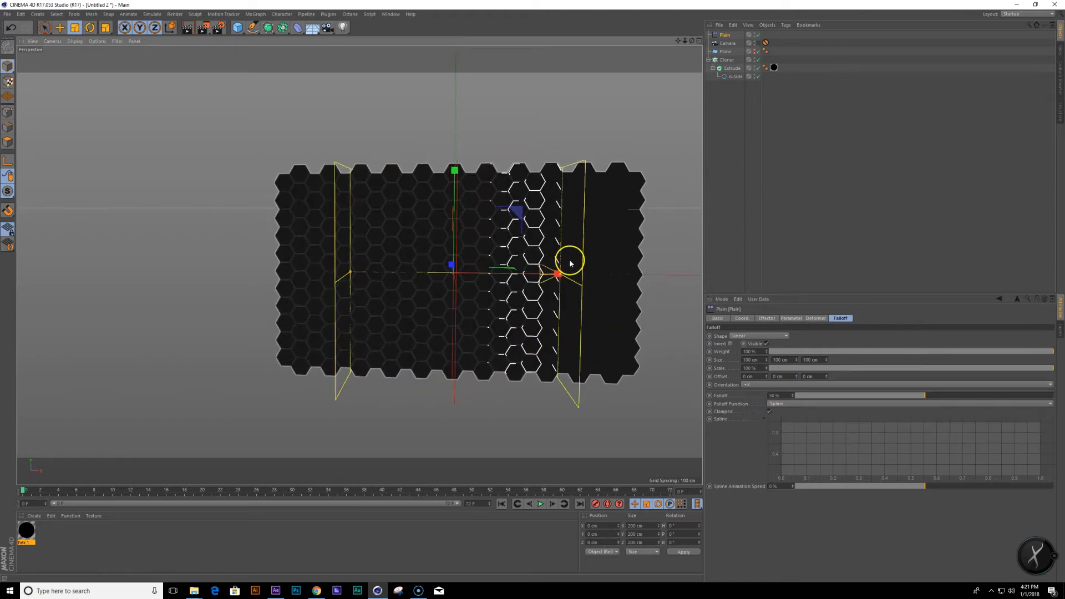
Move the Plain effector along the X axis to about -81 cm and narrow its falloff X size to about 96 cm.
key("e")
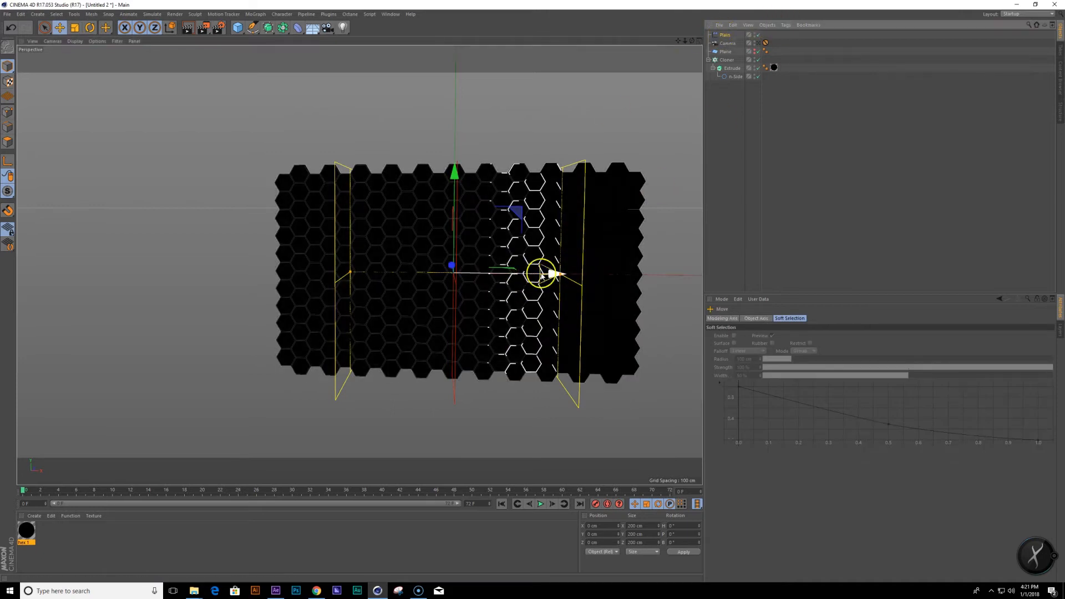
mouse_move(548, 276)
left_mouse_down()
mouse_move(272, 290)
mouse_move(316, 291)
mouse_move(328, 278)
mouse_move(288, 295)
mouse_move(300, 261)
mouse_move(223, 276)
mouse_move(503, 265)
mouse_move(533, 293)
mouse_move(173, 278)
mouse_move(602, 285)
mouse_move(476, 285)
mouse_move(580, 290)
left_mouse_up()
middle_click_drag(540, 293, 421, 269, "alt")
mouse_move(421, 268)
left_mouse_down("alt")
mouse_move(414, 257)
mouse_move(446, 252)
mouse_move(254, 243)
mouse_move(549, 248)
mouse_move(424, 259)
left_mouse_up("alt")
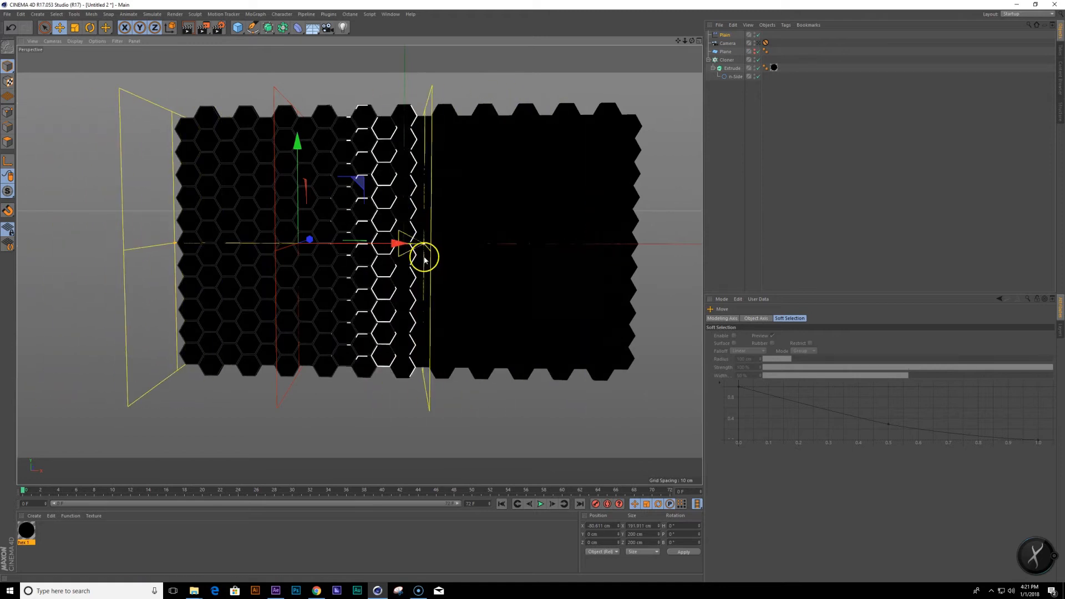
Set the Plain effector's falloff to 100% and adjust its extent to about 73 cm in X, with the effector at about -51 cm.
left_click(714, 37)
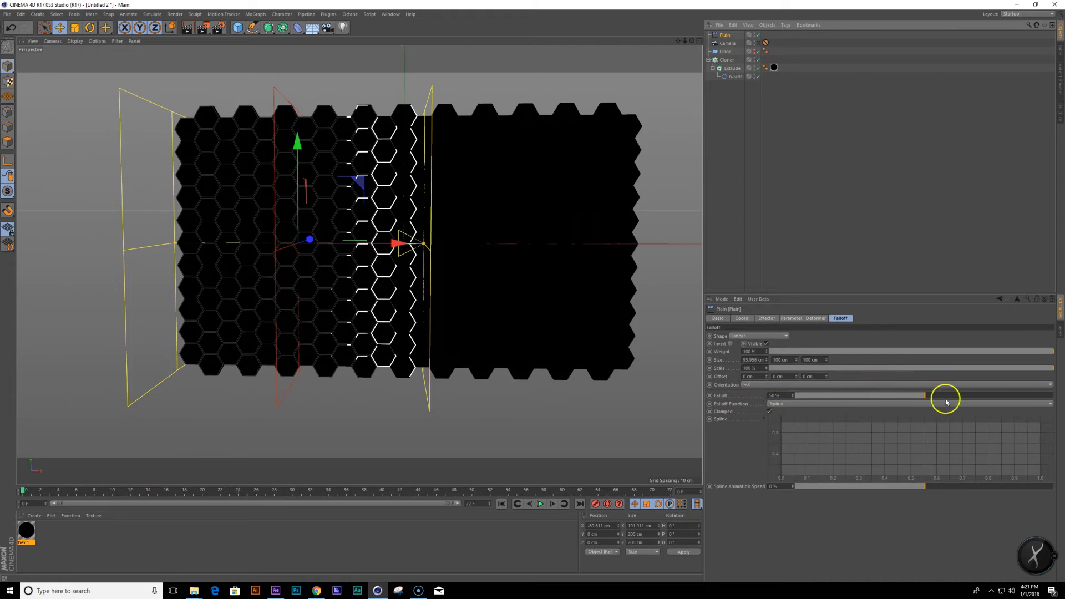
left_click_drag(946, 397, 1061, 380)
left_click_drag(397, 243, 435, 245)
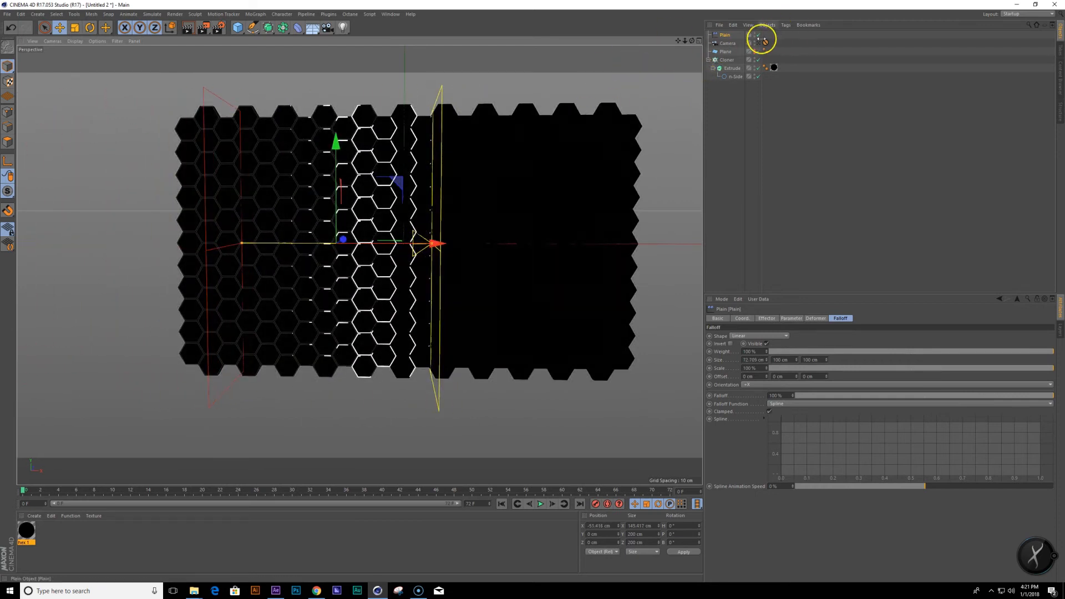
Look through the camera and, in the front view, move the Plain effector to about -270 cm in X, keyframing its X position at frame 0.
left_click(760, 44)
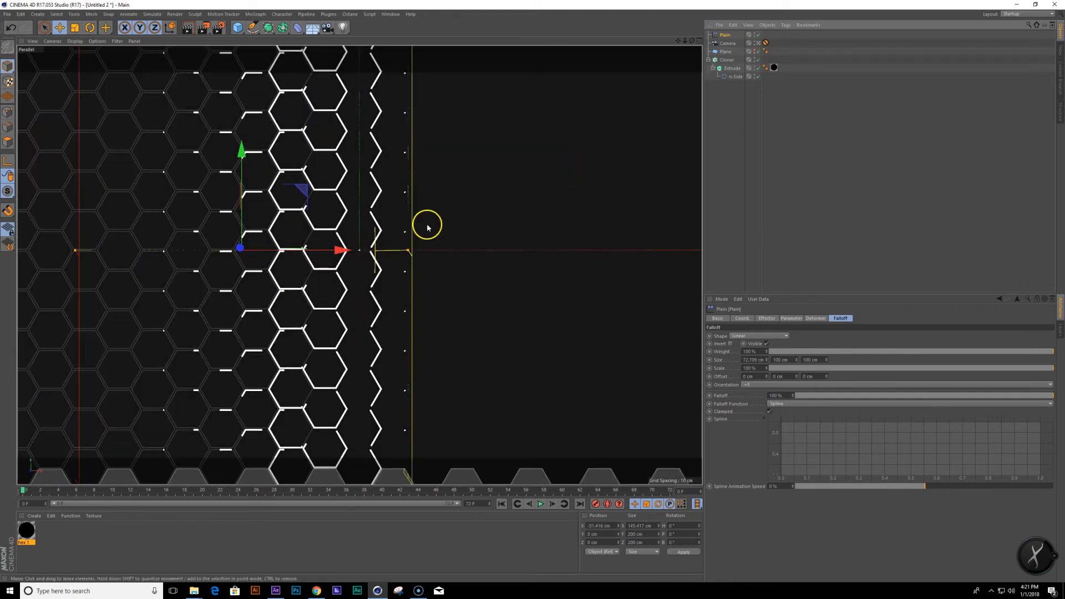
middle_click(394, 255)
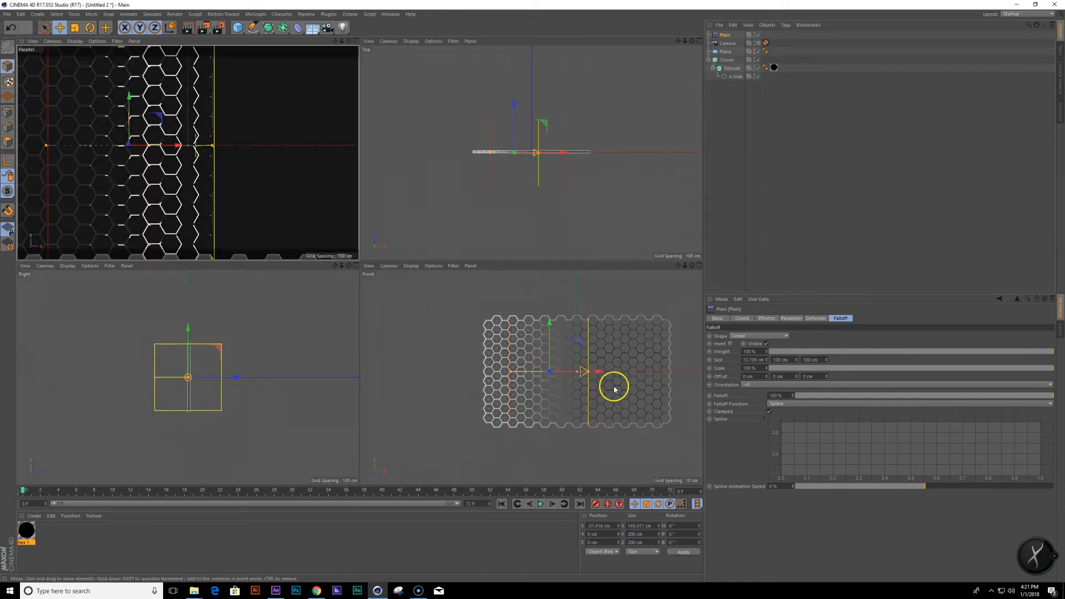
left_click_drag(592, 378, 478, 373)
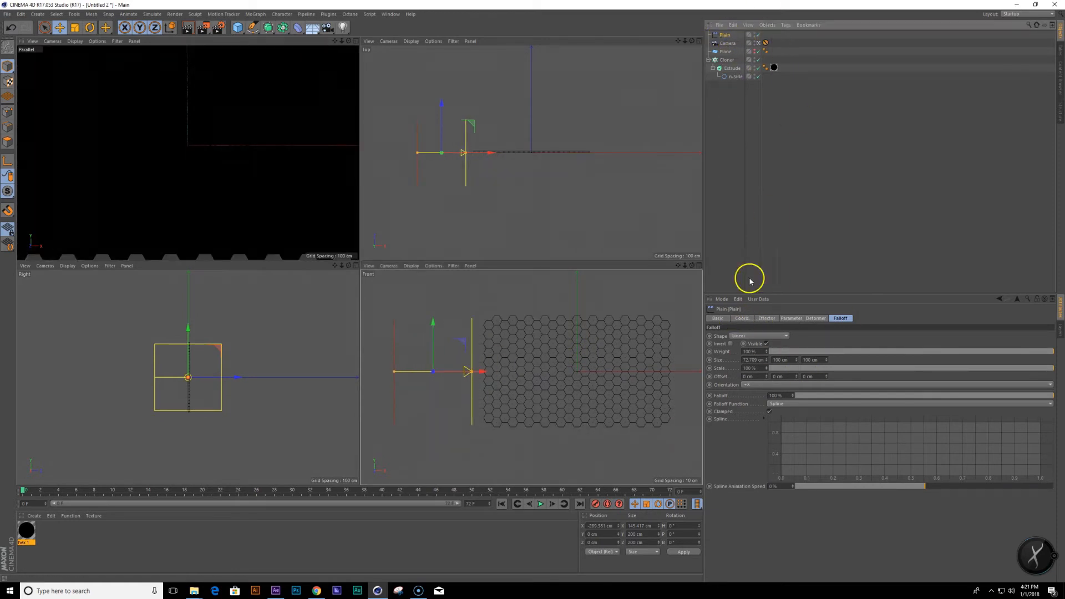
left_click(743, 318)
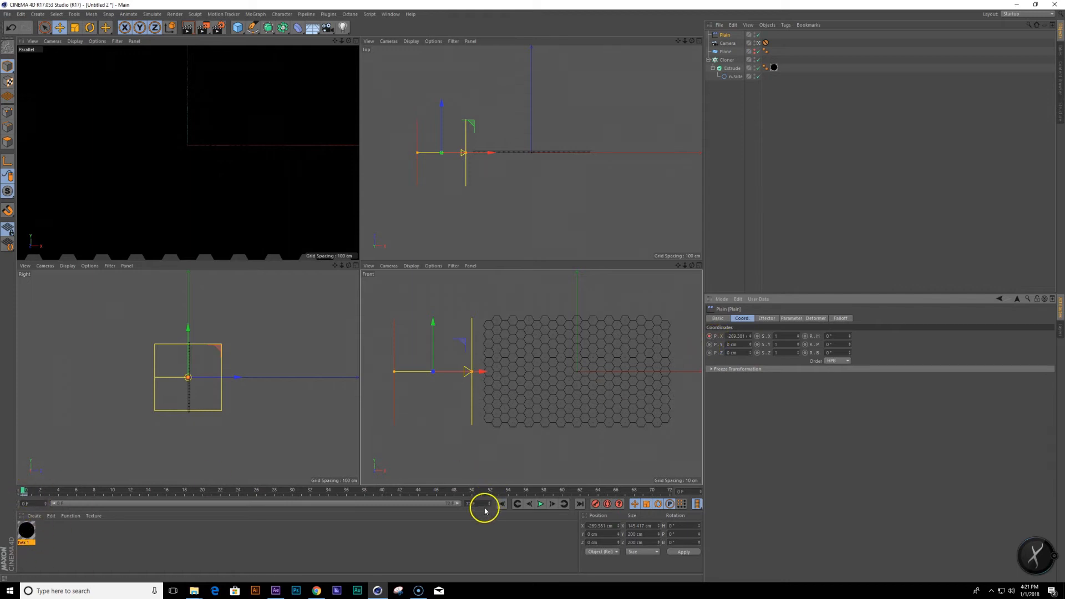
At frame 72, move the Plain effector past the grid's opposite side to about 265 cm in X and keyframe its X position.
left_click_drag(490, 493, 809, 369)
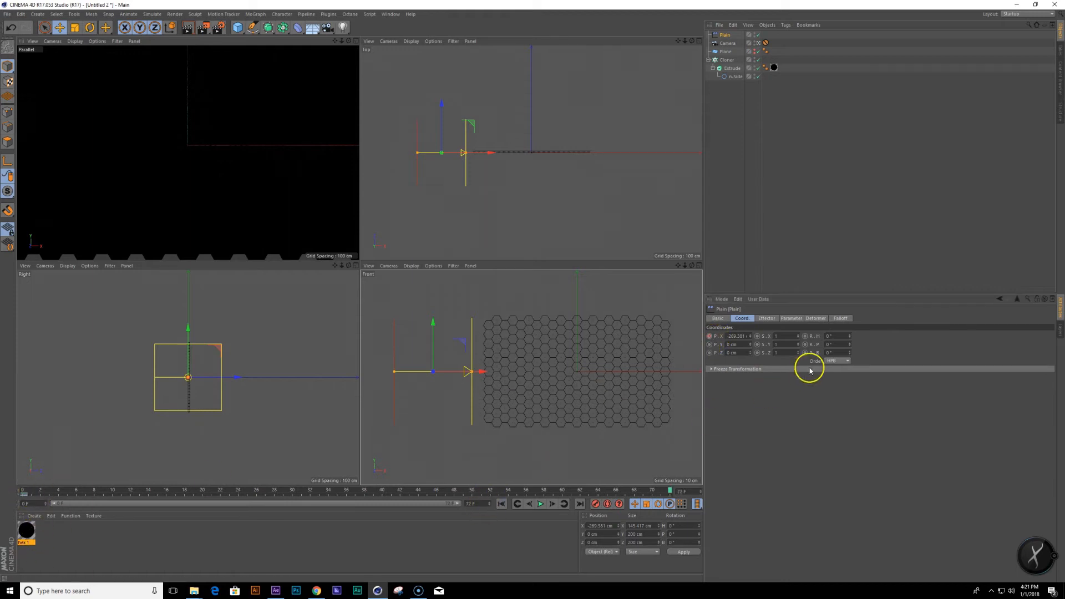
left_click_drag(488, 381, 638, 382)
left_click(711, 338, "ctrl")
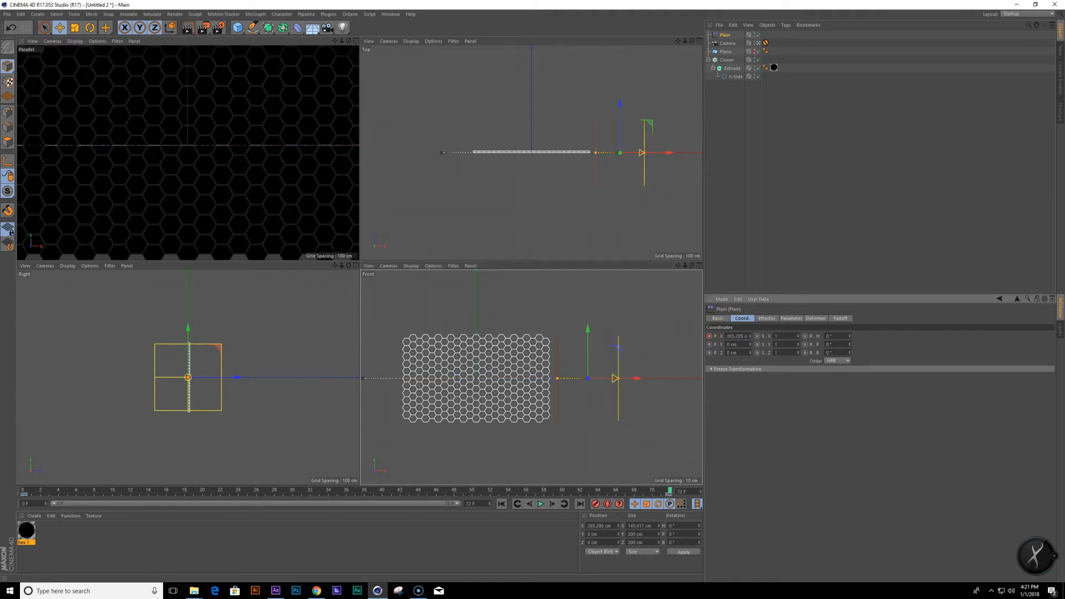
Change both X position keys of the Plain effector to linear interpolation in the F-curve timeline.
left_click(725, 36)
key("shift+F3")
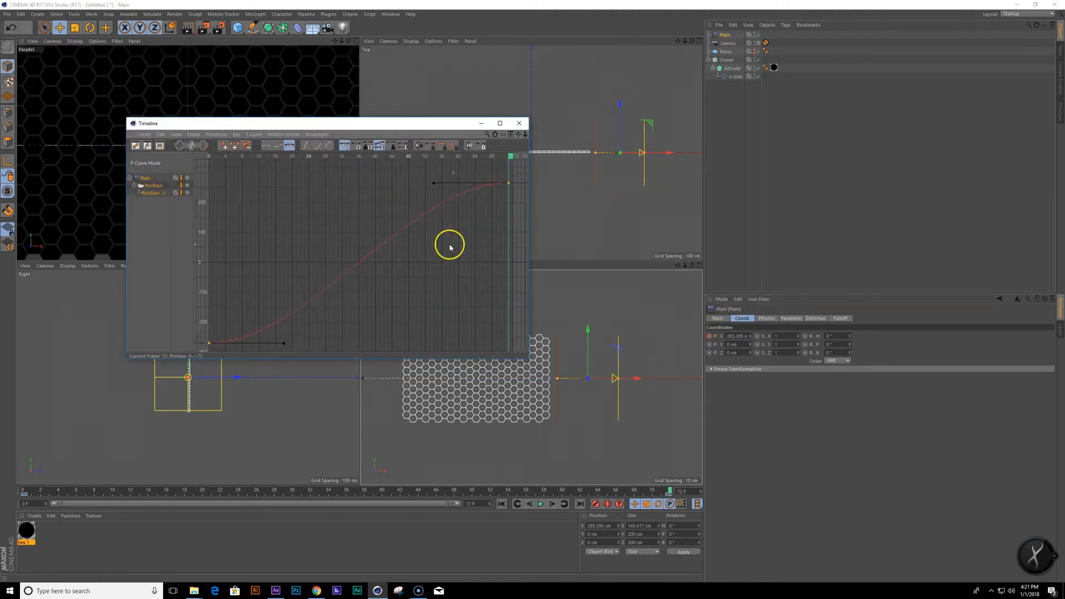
left_click_drag(240, 197, 503, 339)
left_click(266, 146)
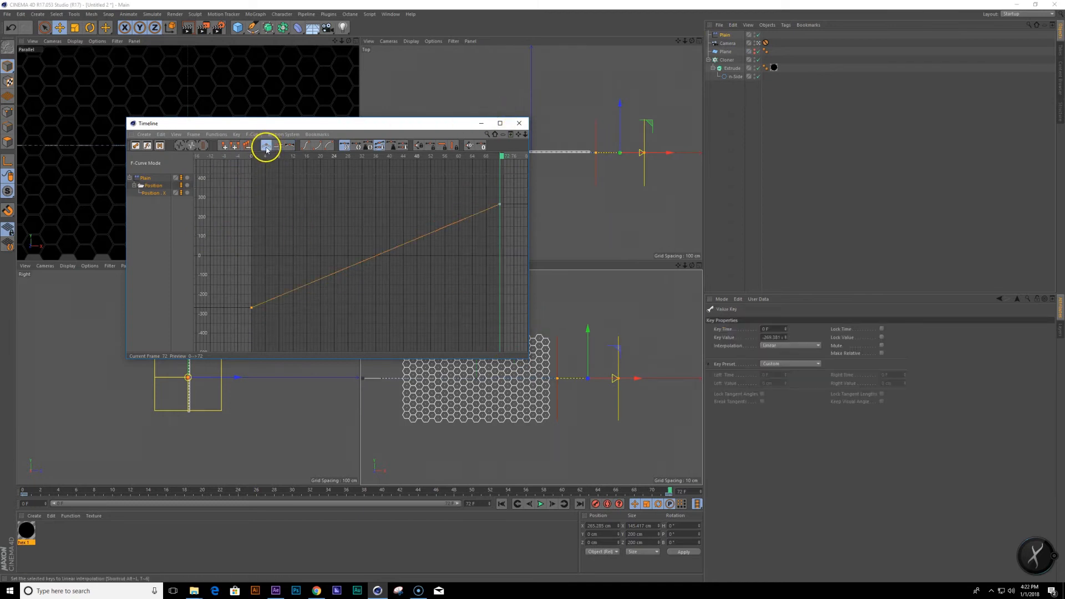
left_click(519, 123)
Play the effector animation from the first frame in the enlarged camera view to check the sweep across the hexagons.
middle_click(257, 166)
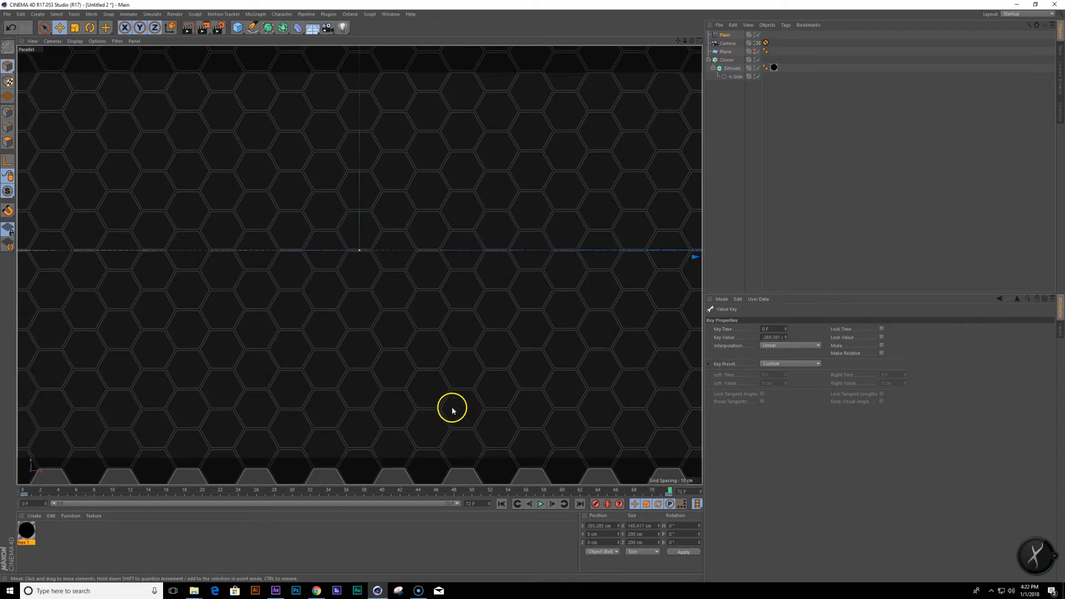
left_click(518, 503)
left_click(541, 504)
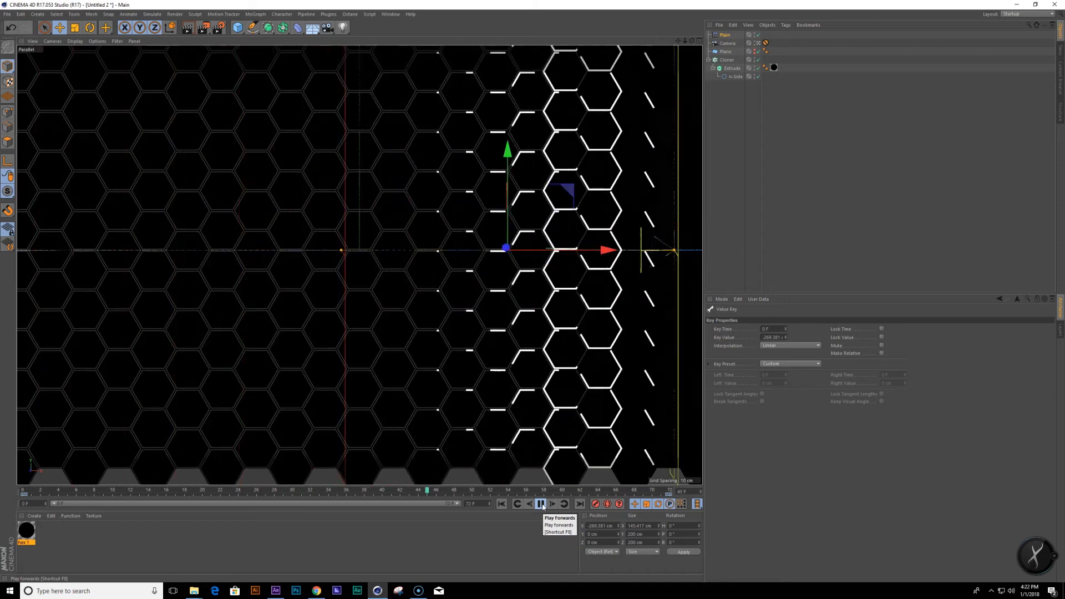
left_click(541, 503)
key("shift+f")
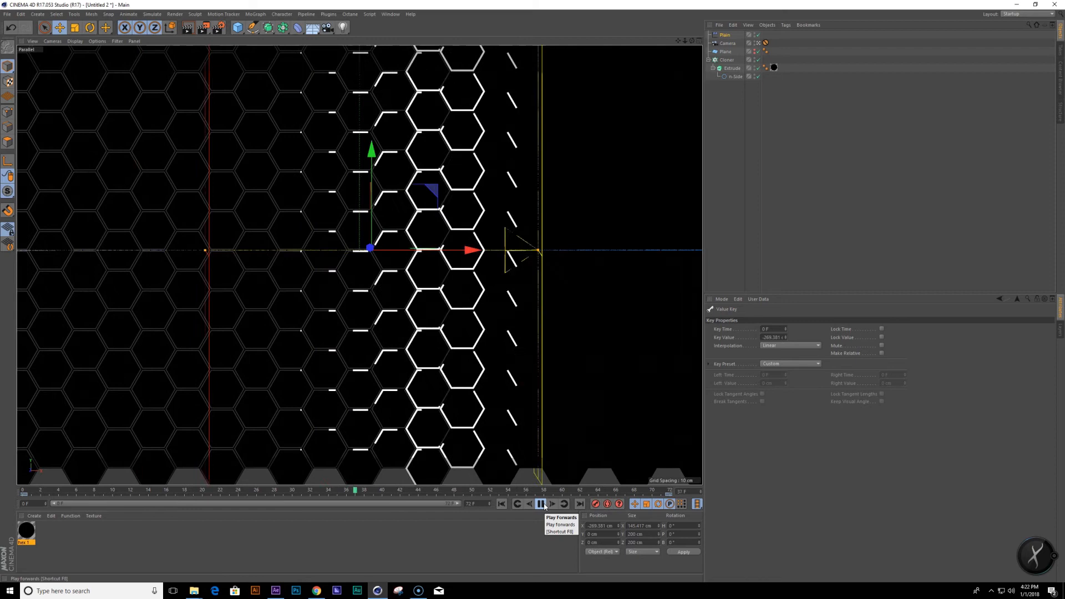
left_click(541, 504)
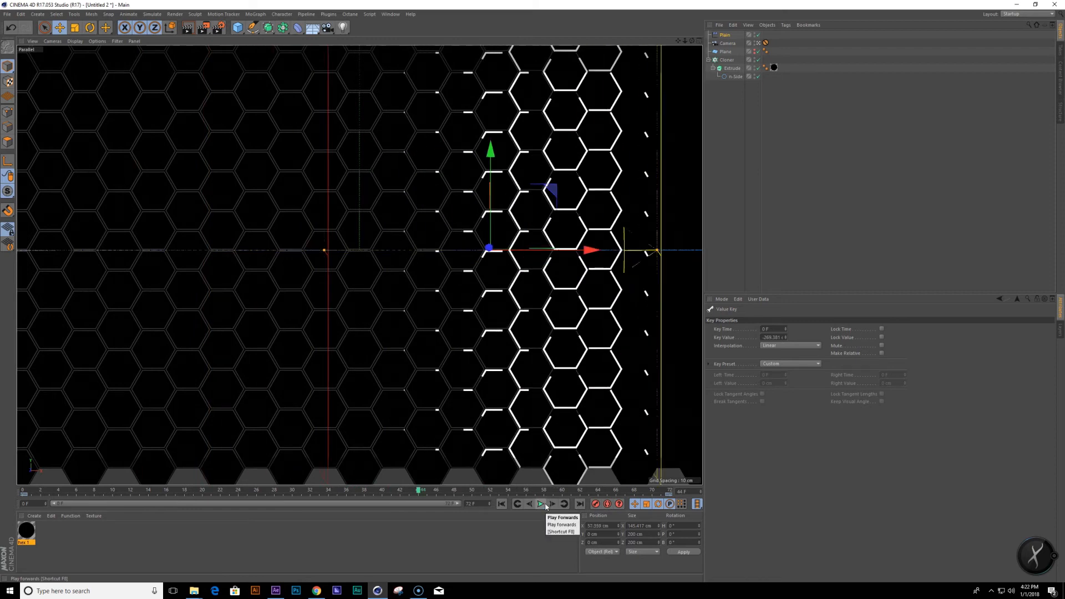
left_click(323, 363)
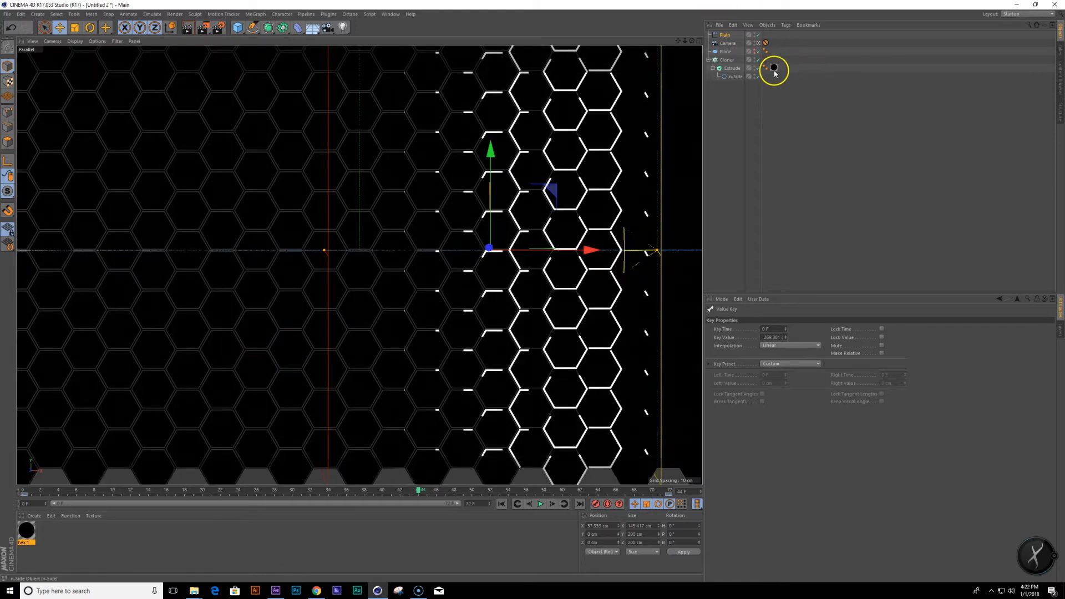
Scale the material's texture projection on the Extrude object slightly in texture mode and return to model mode.
left_click(774, 68)
left_click(734, 67)
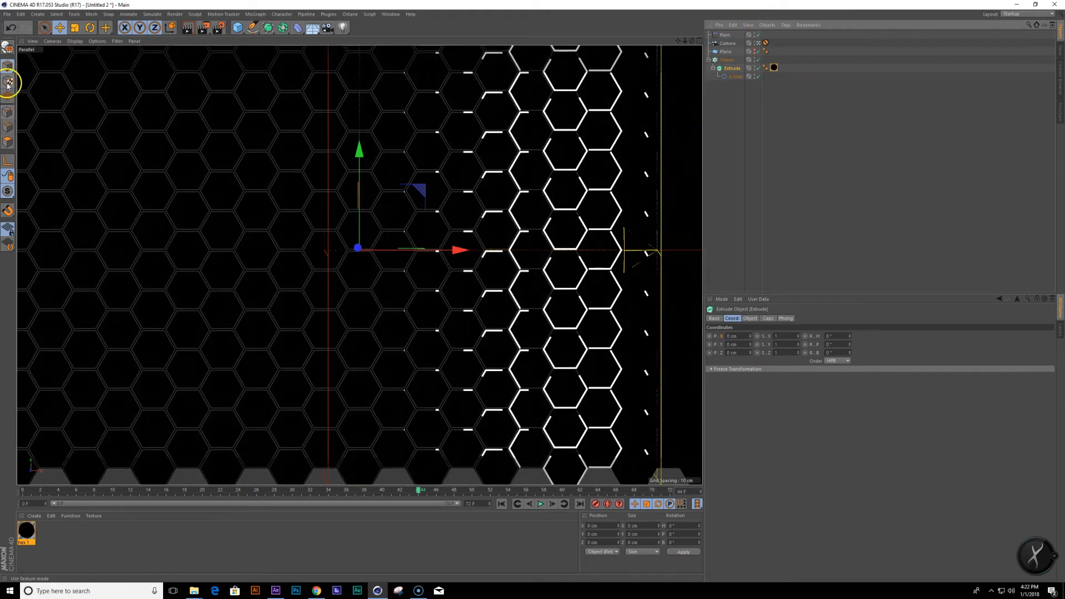
left_click(8, 83)
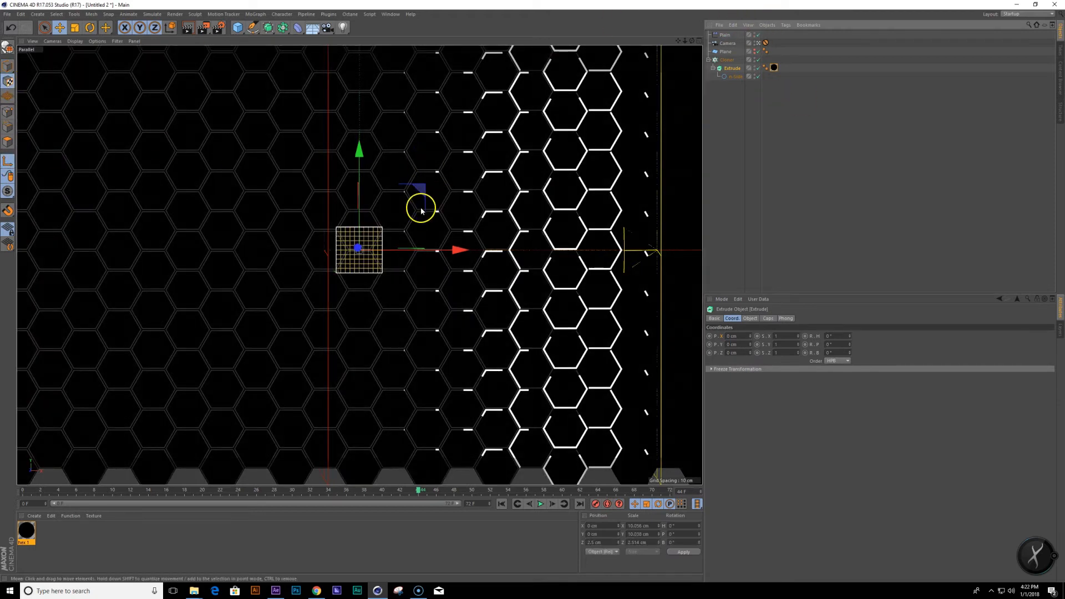
key("t")
mouse_move(420, 210)
left_mouse_down()
mouse_move(435, 200)
mouse_move(402, 215)
mouse_move(434, 206)
mouse_move(424, 209)
left_mouse_up()
left_click(734, 189)
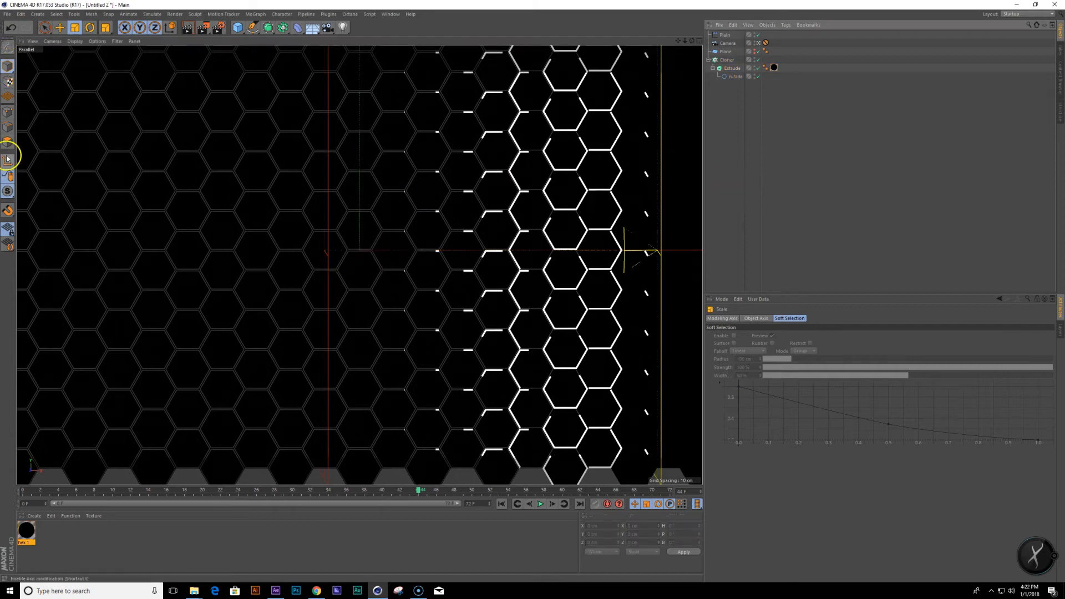
Scrub the animation from the start to about frame 36 and inspect the Cloner's transform settings.
key("shift+f")
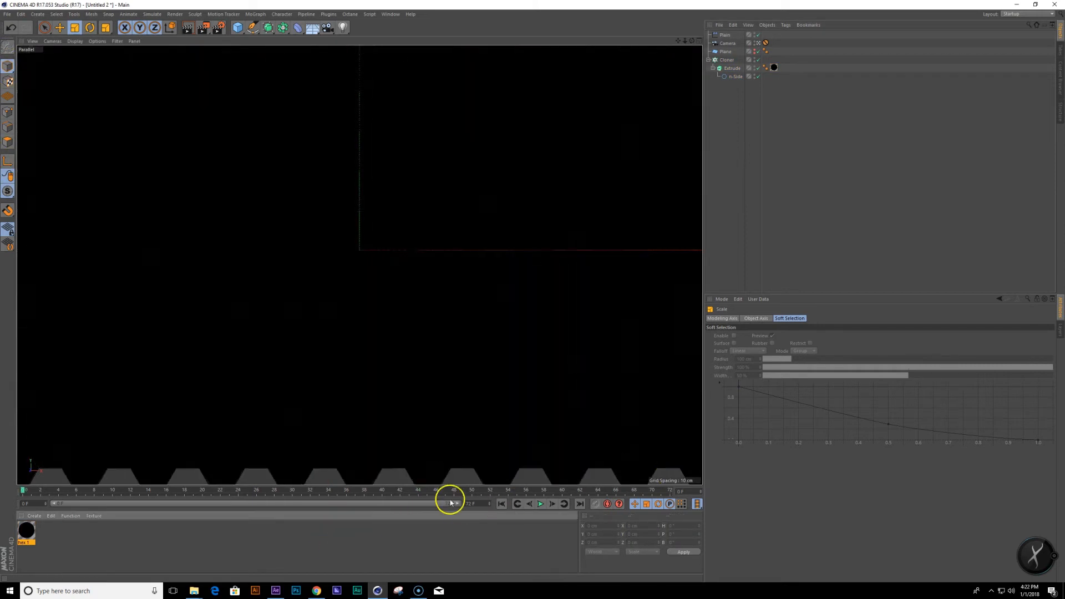
left_click_drag(24, 494, 350, 483)
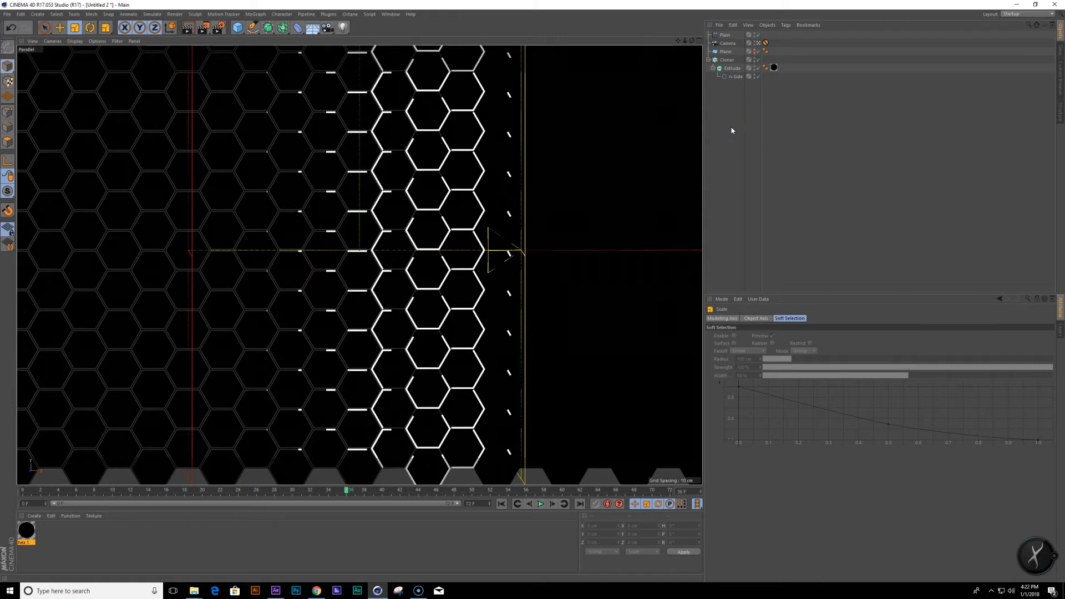
left_click(727, 59)
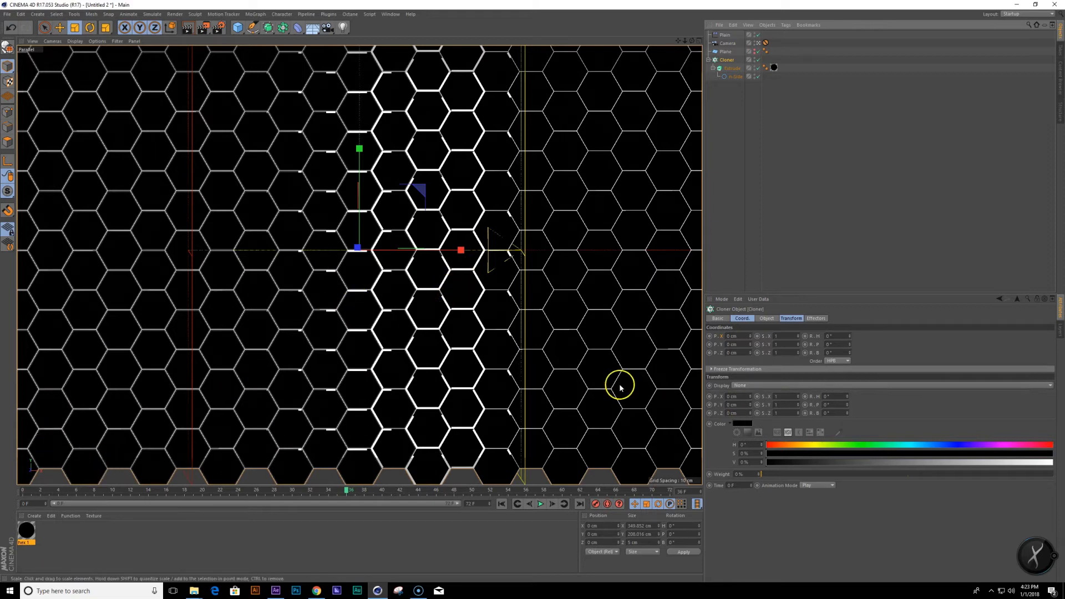
Change the viewport's tinted border color from the view settings to purple.
left_click(725, 266)
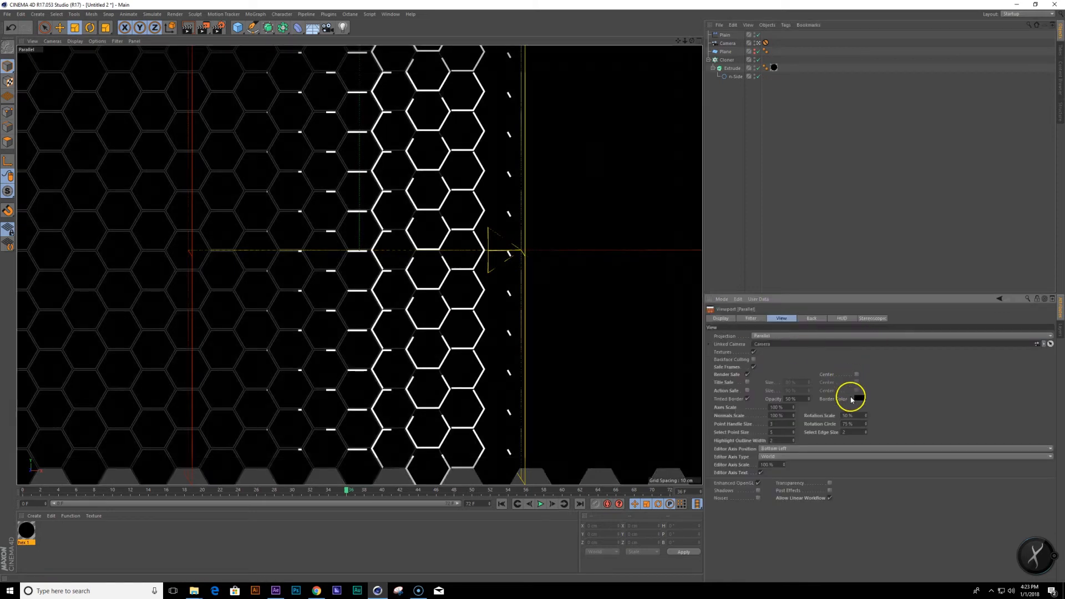
left_click(861, 400)
left_click(892, 396)
left_click(889, 405)
left_click(906, 413)
left_click(845, 427)
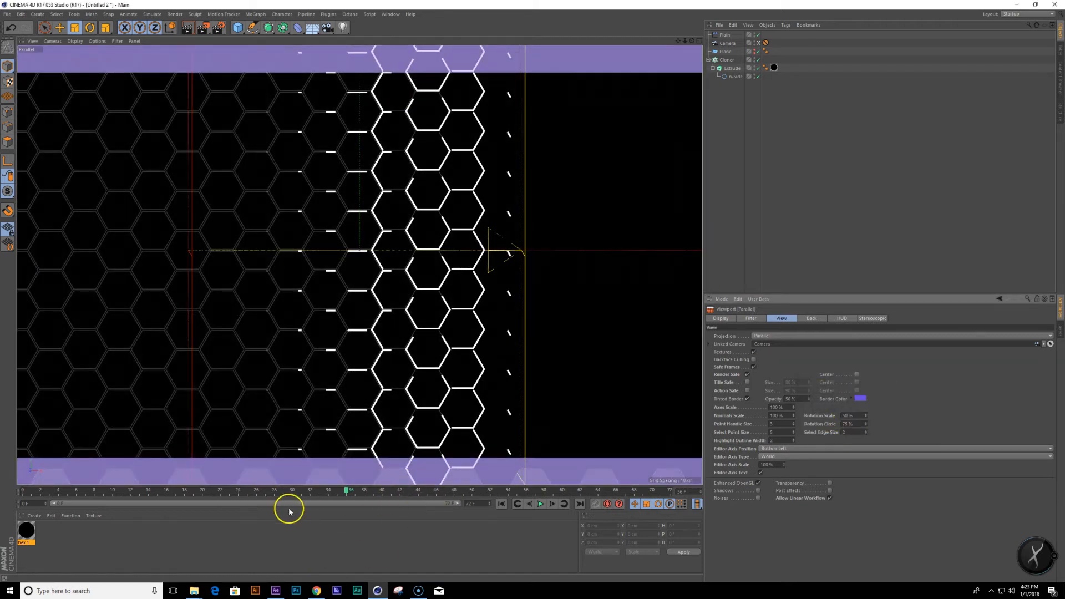
Scrub to frame 38 and add a Random effector to the Cloner through a command search for "random".
mouse_move(345, 492)
left_mouse_down()
mouse_move(304, 493)
mouse_move(409, 492)
mouse_move(340, 492)
mouse_move(364, 492)
left_mouse_up()
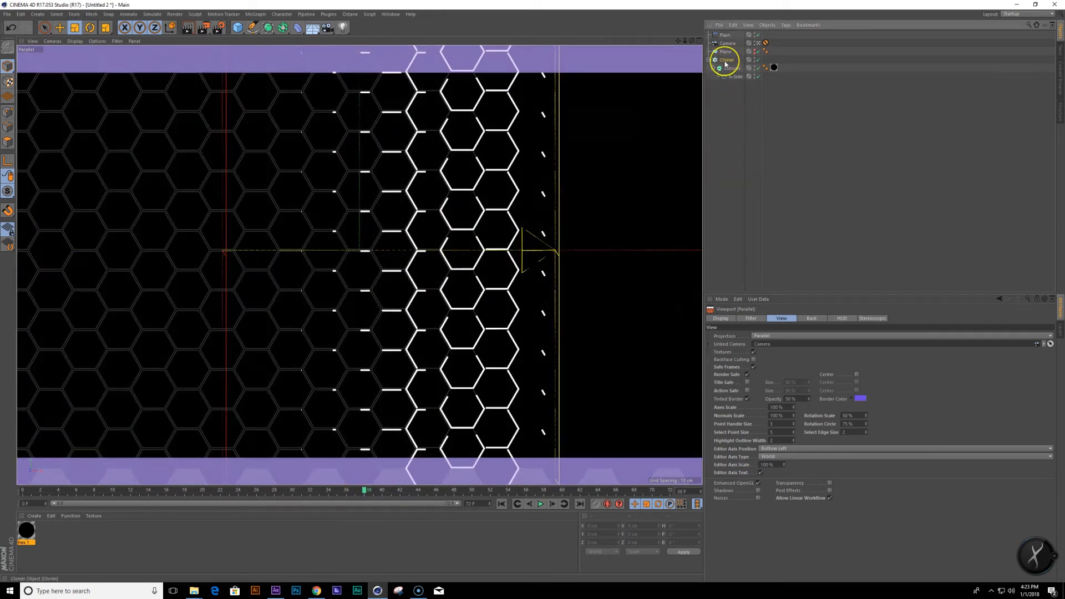
left_click(725, 61)
key("shift+c")
type("random")
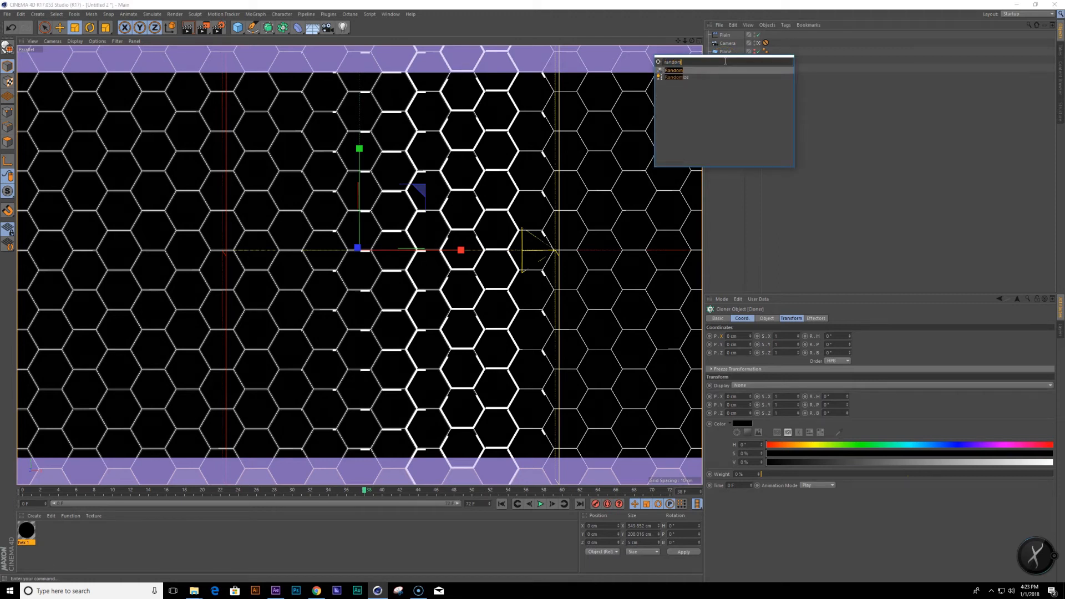
key("Return")
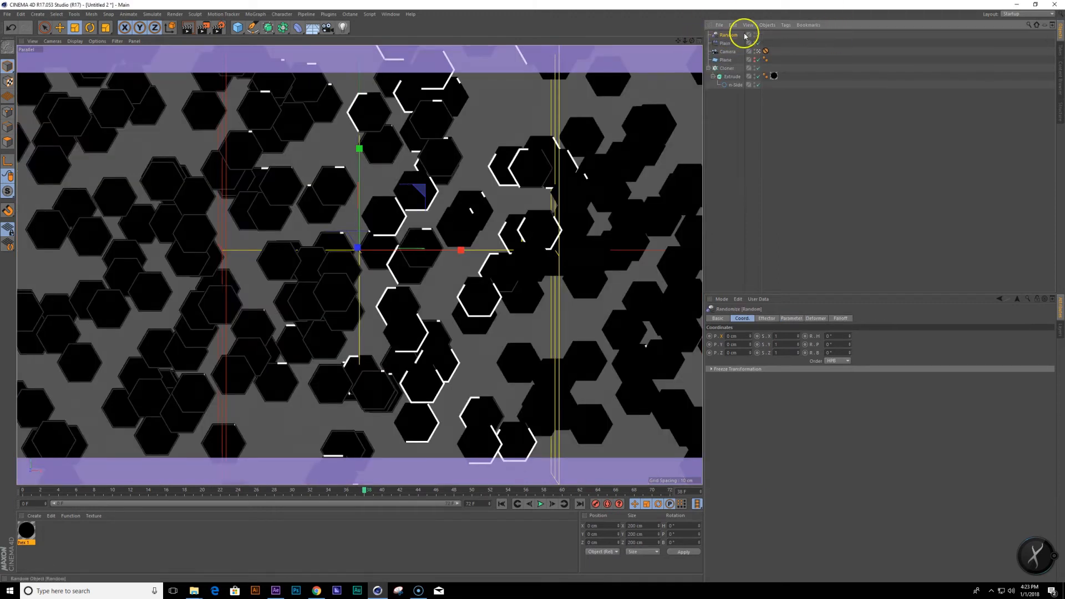
Turn off Position on the Random effector and set its Weight Transform to 33%.
left_click(782, 318)
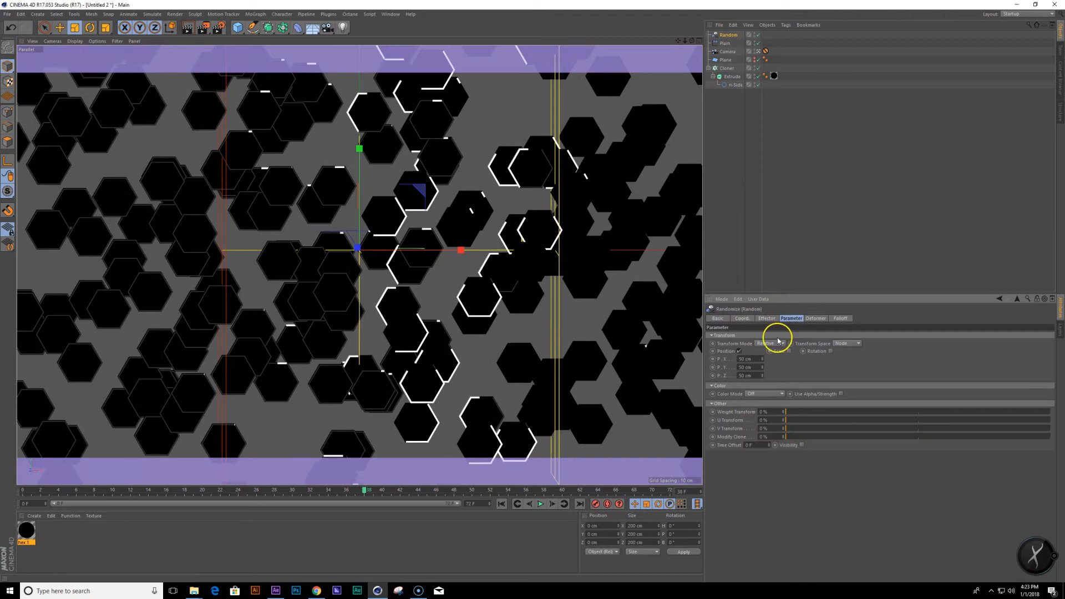
left_click(740, 352)
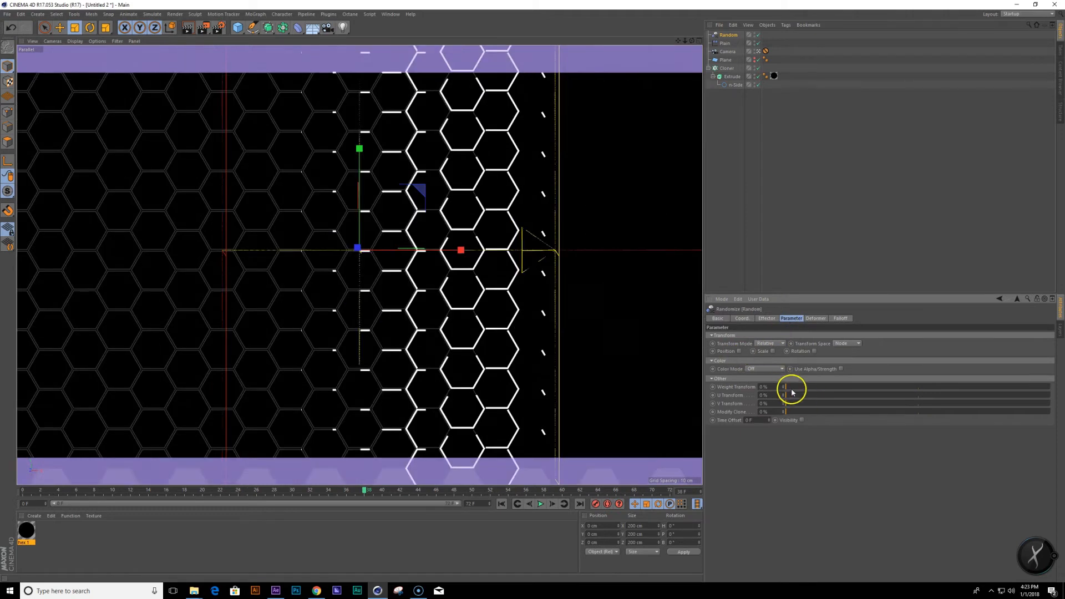
left_click_drag(818, 392, 873, 388)
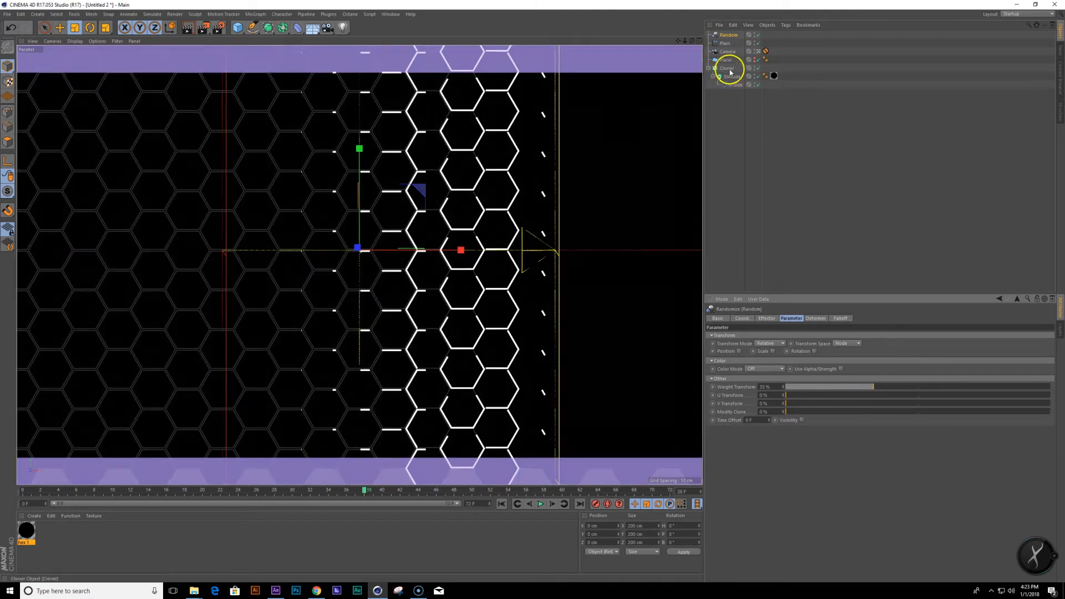
Move the Random effector above Plain in the Cloner's effector list.
left_click(841, 318)
left_click(816, 318)
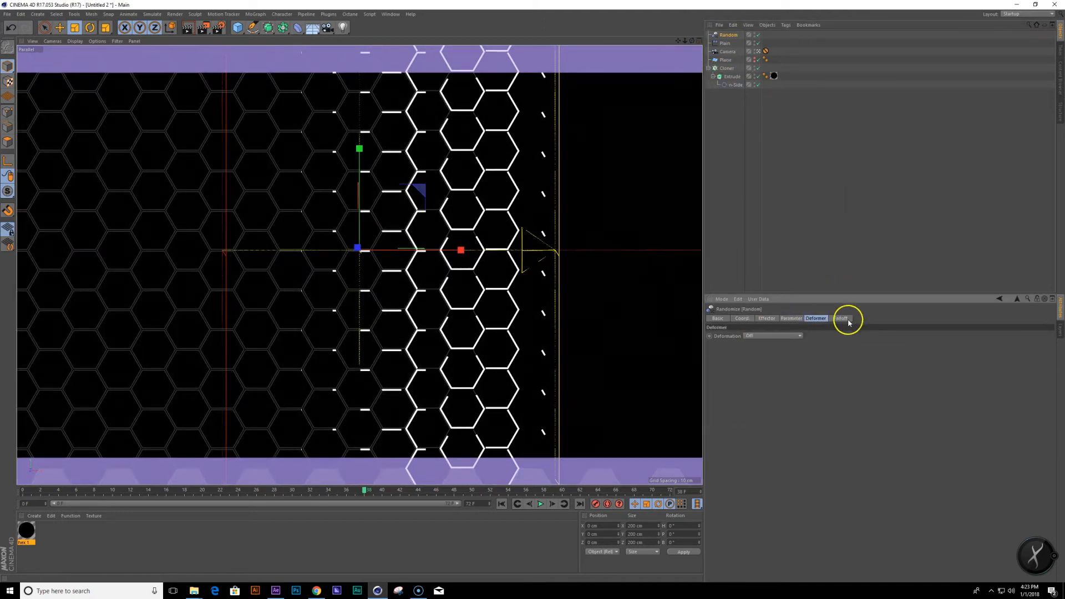
left_click(726, 68)
left_click(816, 318)
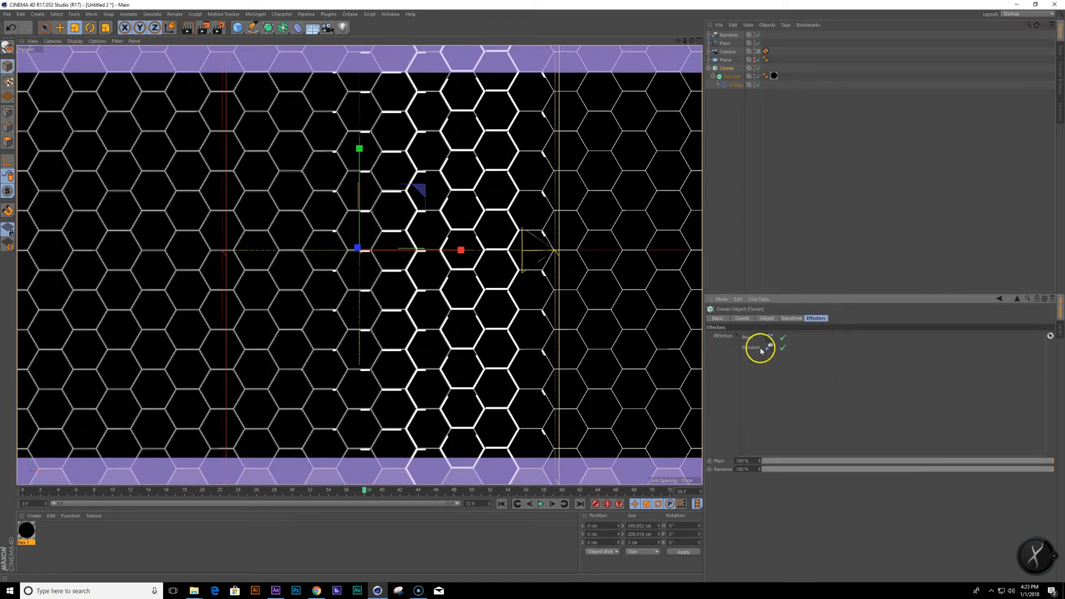
left_click_drag(758, 350, 755, 338)
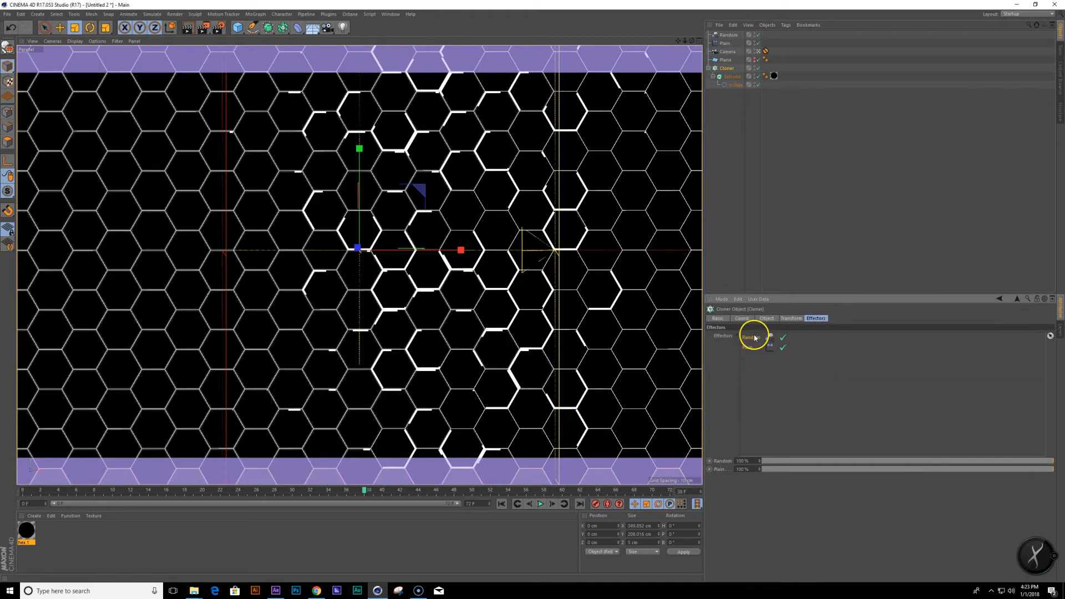
Scrub back to about frame 28 and set the Random effector's Weight Transform to 14%.
left_click(739, 198)
left_click_drag(386, 484, 277, 492)
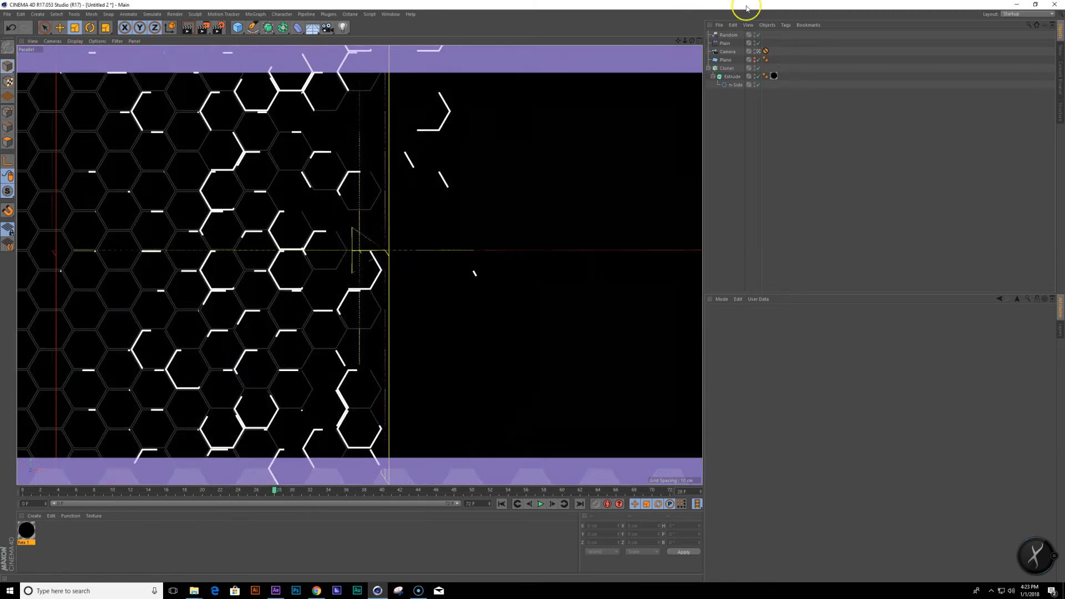
left_click(727, 35)
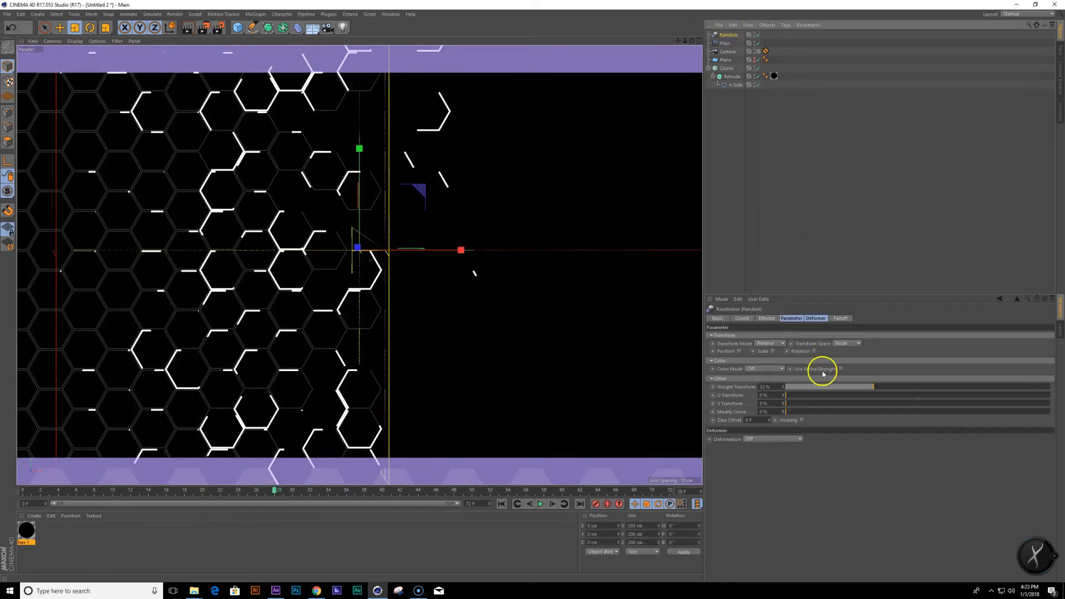
left_click_drag(868, 385, 823, 389)
Play the animation from about frame 12, stop it, and scrub to frame 30 to review the randomized sweep.
left_click_drag(266, 491, 128, 511)
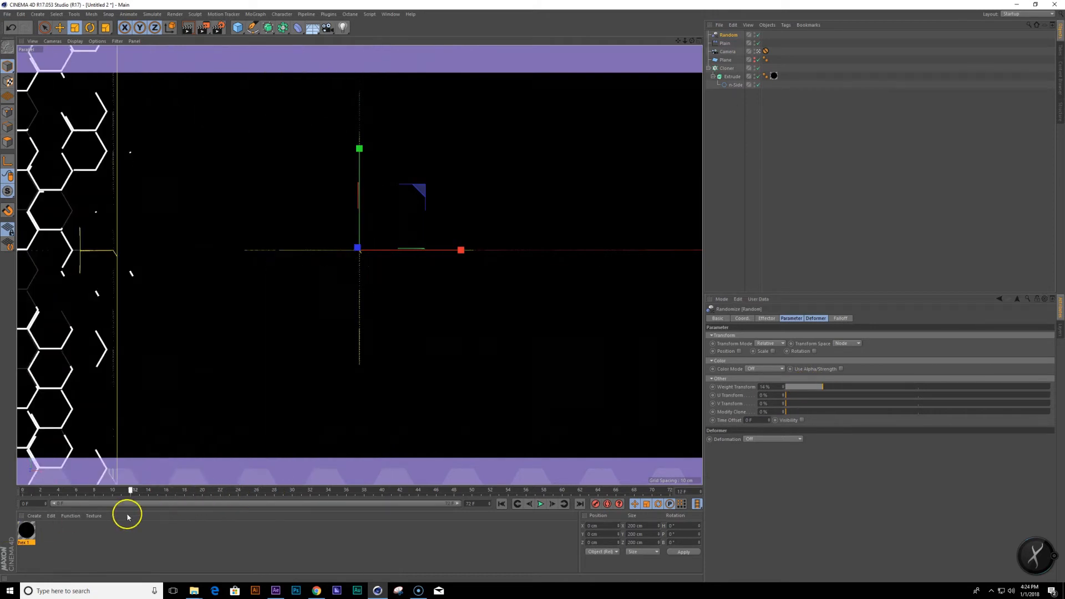
left_click(541, 504)
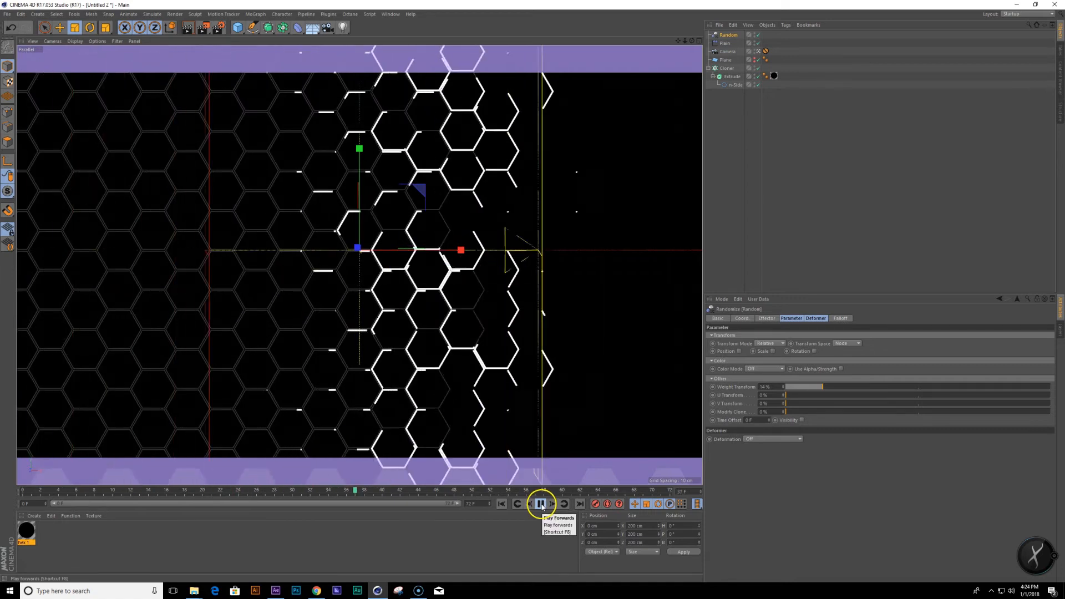
left_click(541, 504)
left_click_drag(455, 492, 284, 493)
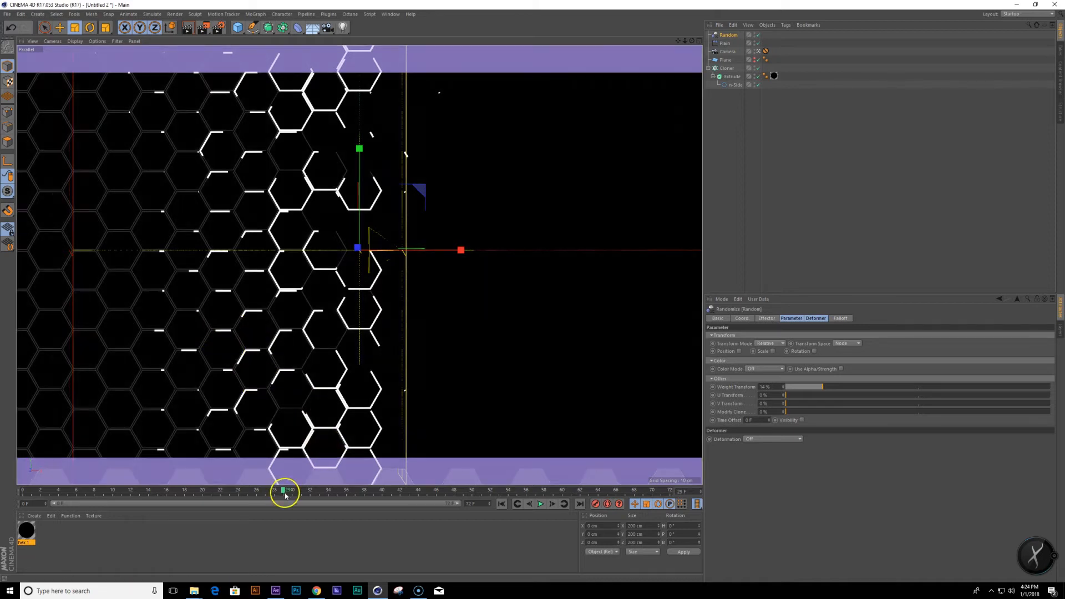
mouse_move(283, 492)
left_mouse_down()
mouse_move(207, 502)
mouse_move(273, 504)
mouse_move(171, 504)
mouse_move(328, 502)
mouse_move(294, 506)
left_mouse_up()
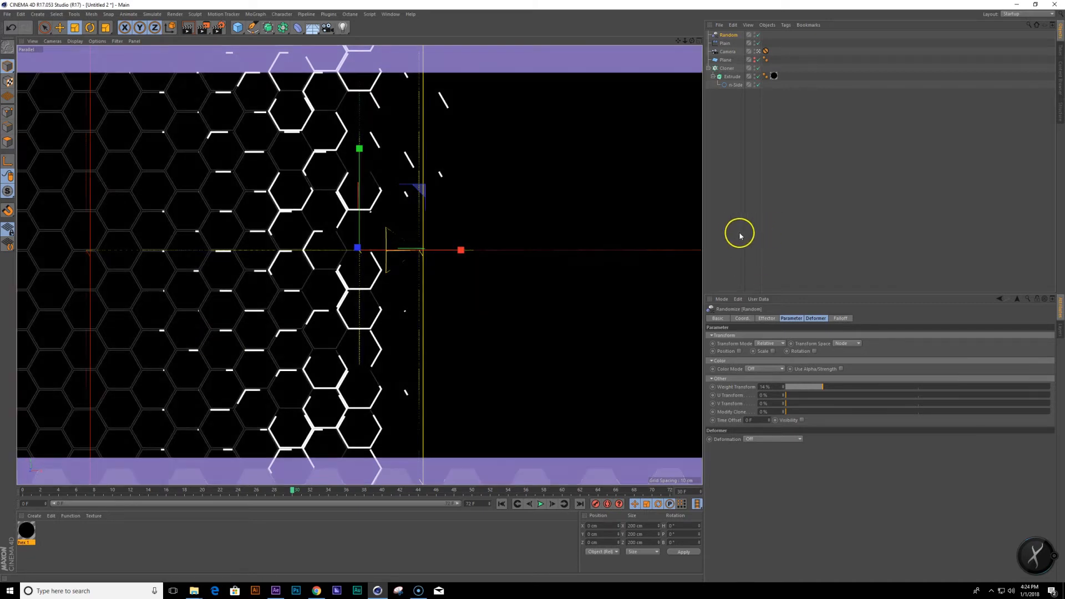
left_click(730, 237)
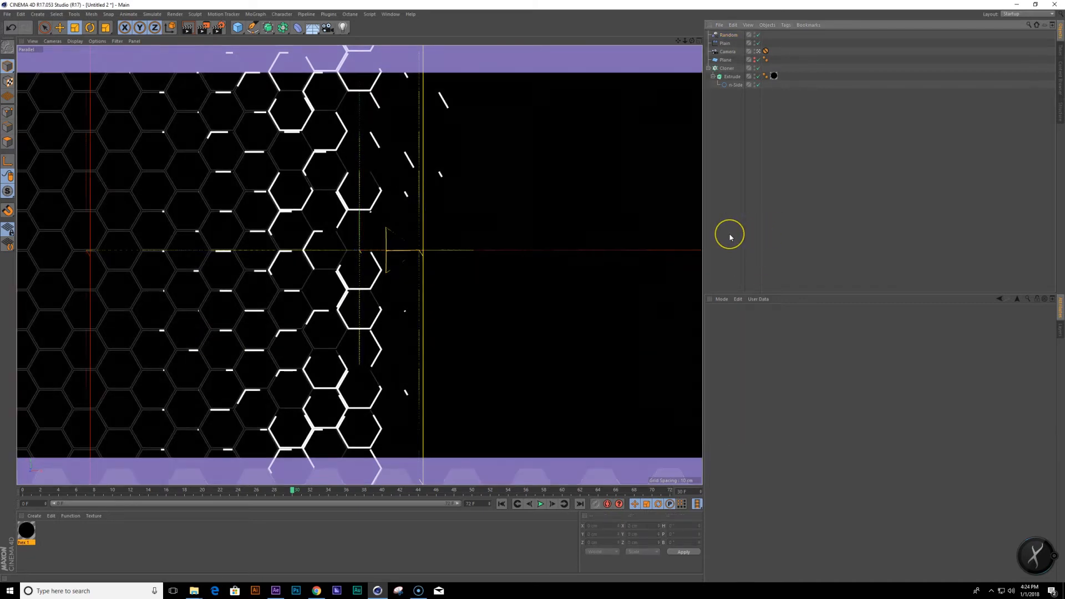
key("shift+c")
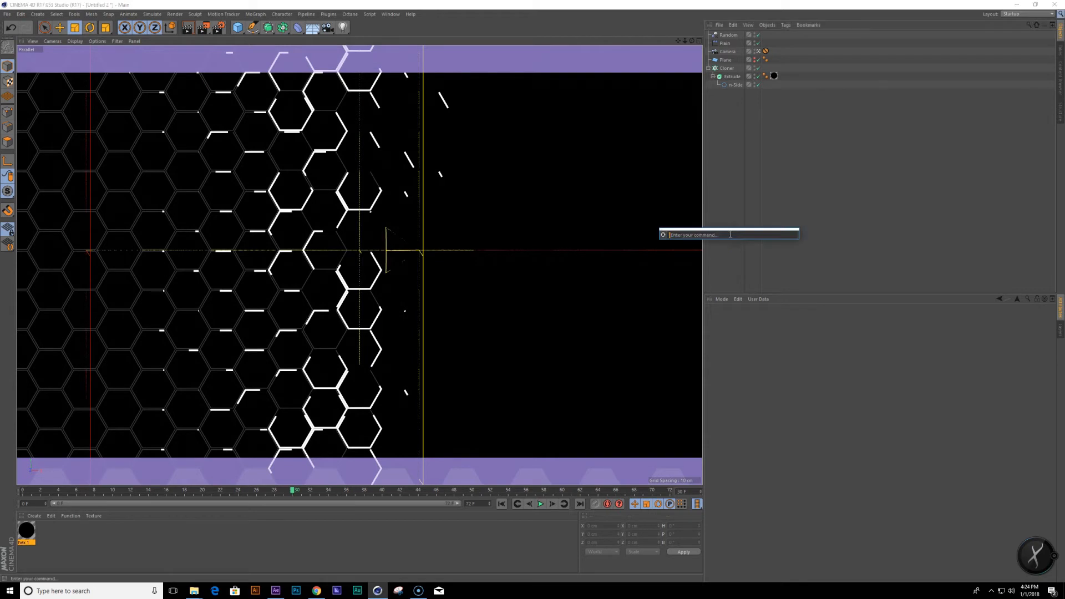
type("fo")
key("Down")
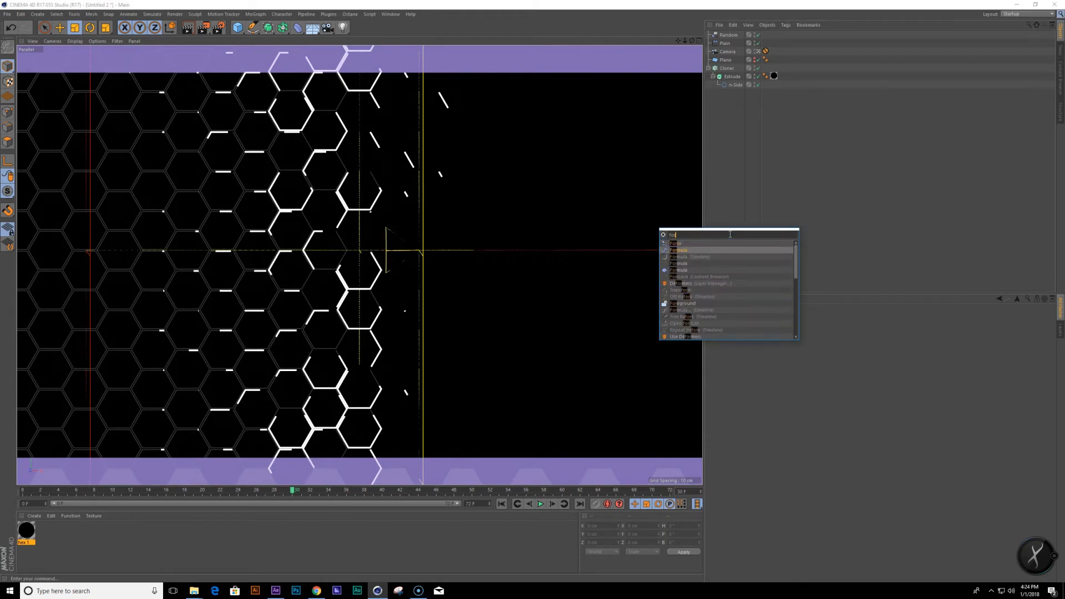
key("Return")
key("ctrl+z")
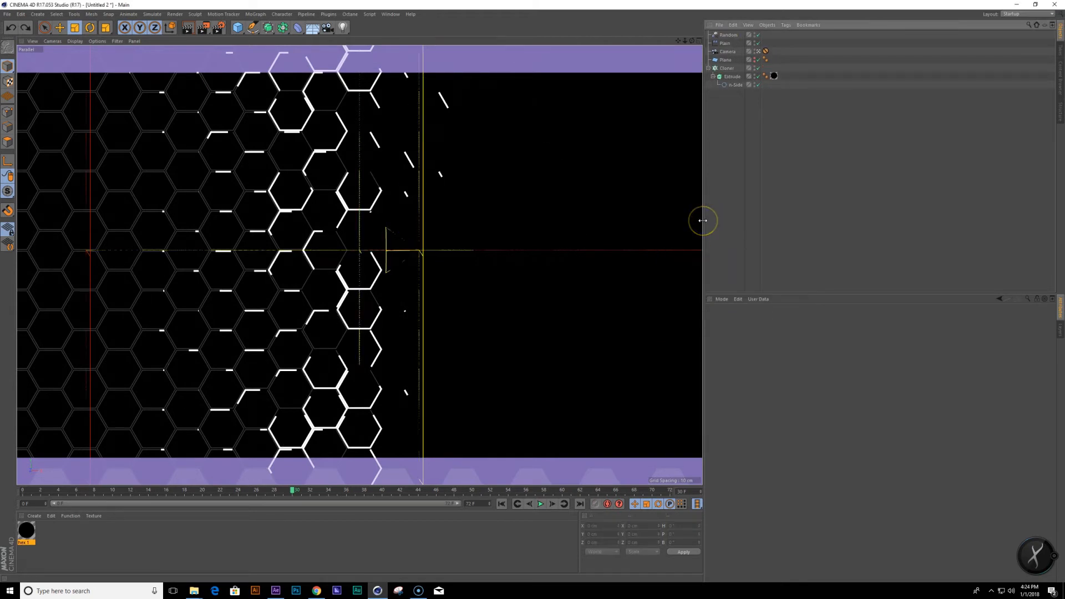
key("shift+c")
type("formu")
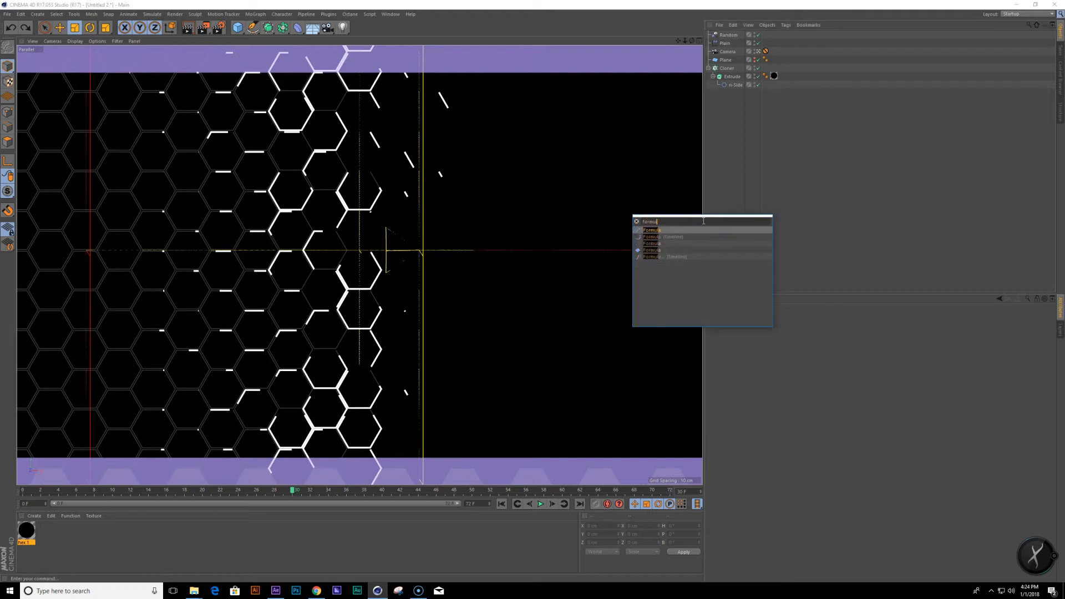
key("Return")
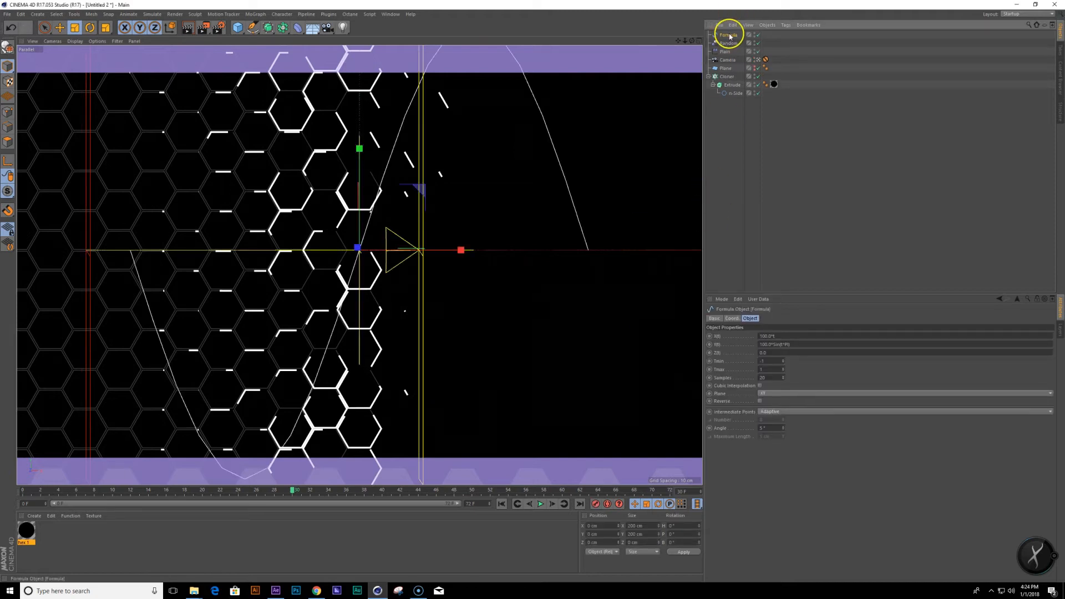
key("Delete")
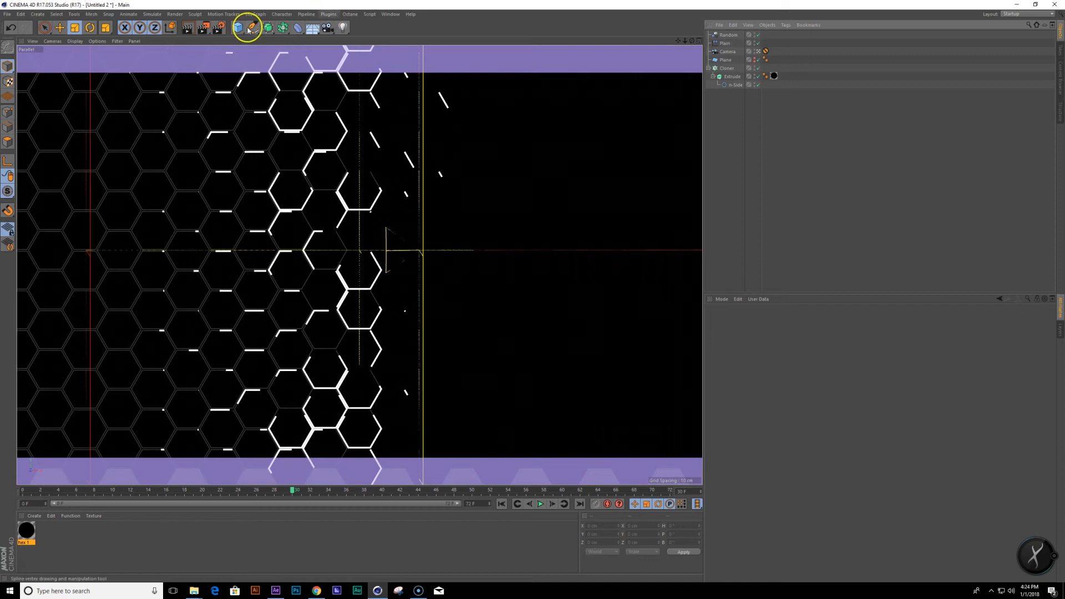
Create a MoGraph Formula effector and place it between Random and Plain in the Cloner's effector list.
left_click(224, 14)
mouse_move(257, 14)
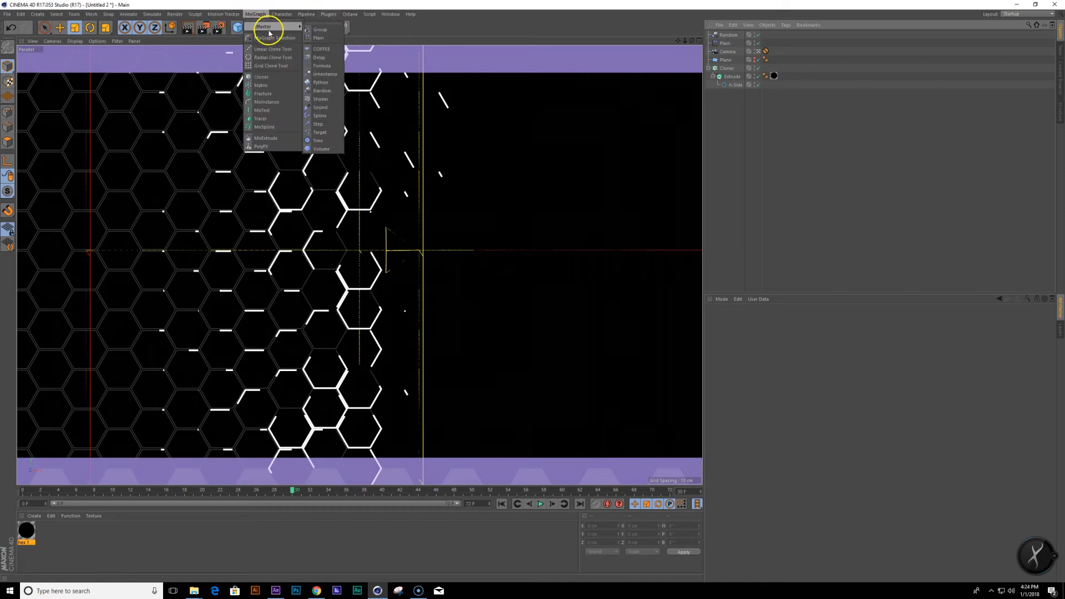
left_click(323, 65)
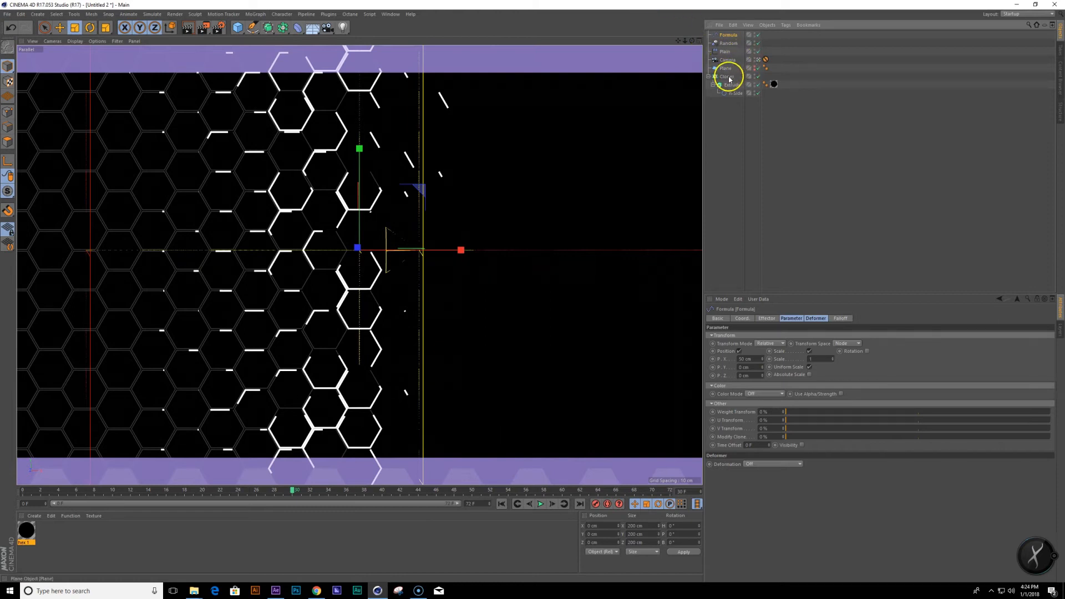
left_click(728, 76)
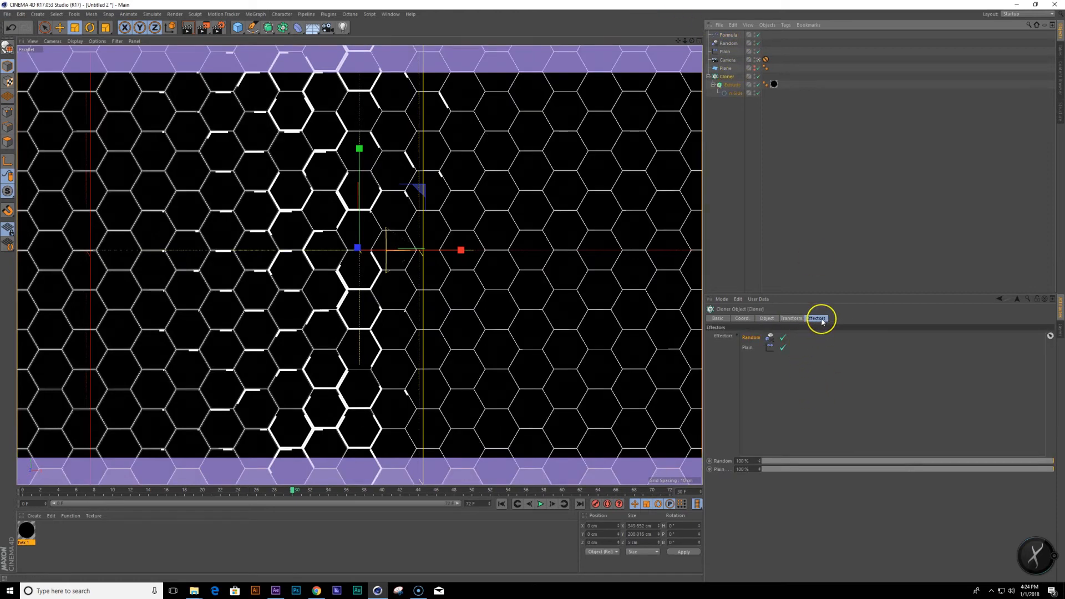
left_click_drag(727, 34, 766, 344)
Disable the Plain and Random effectors in the Cloner's list and play the animation to preview the Formula effector alone.
left_click(783, 357)
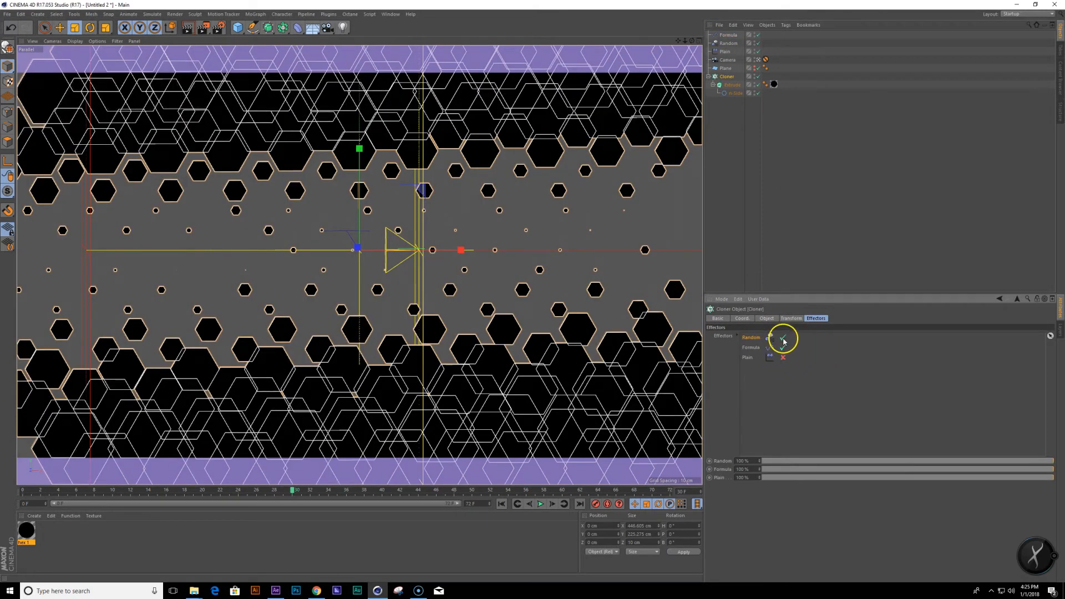
left_click(783, 337)
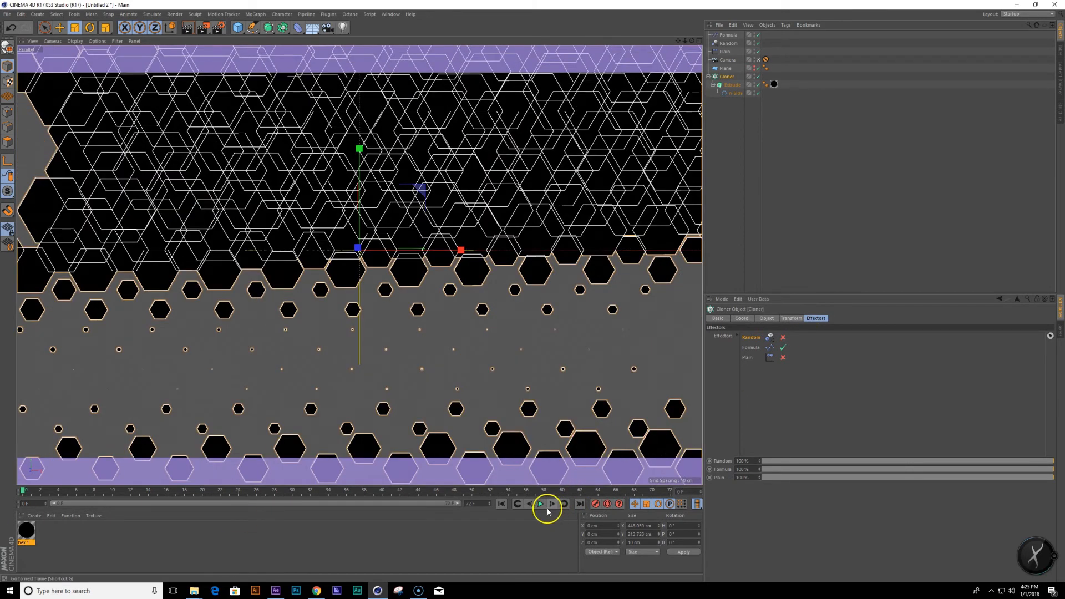
left_click(539, 504)
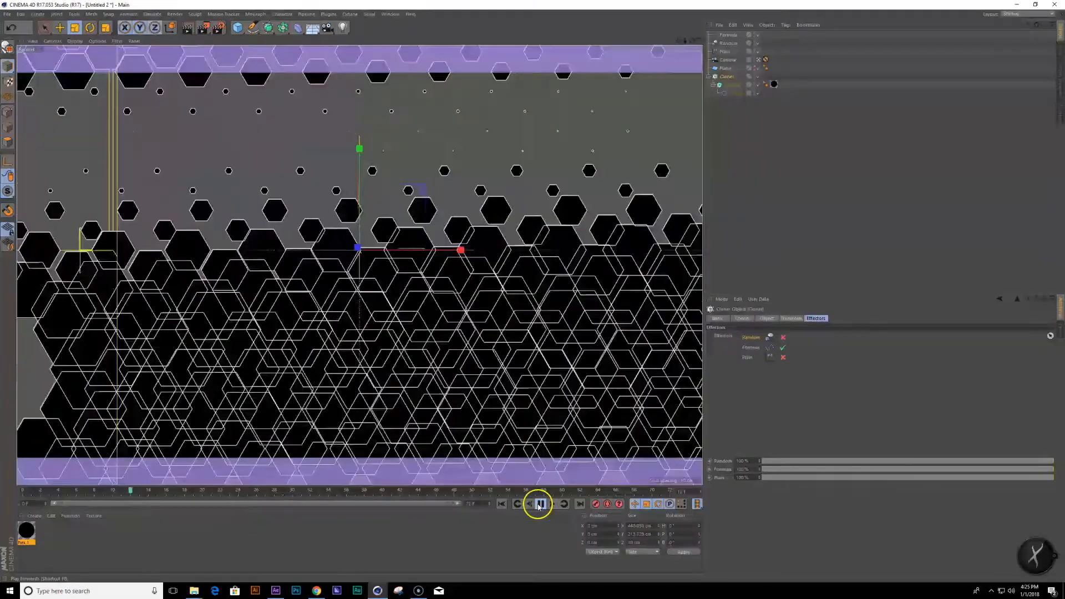
left_click(540, 503)
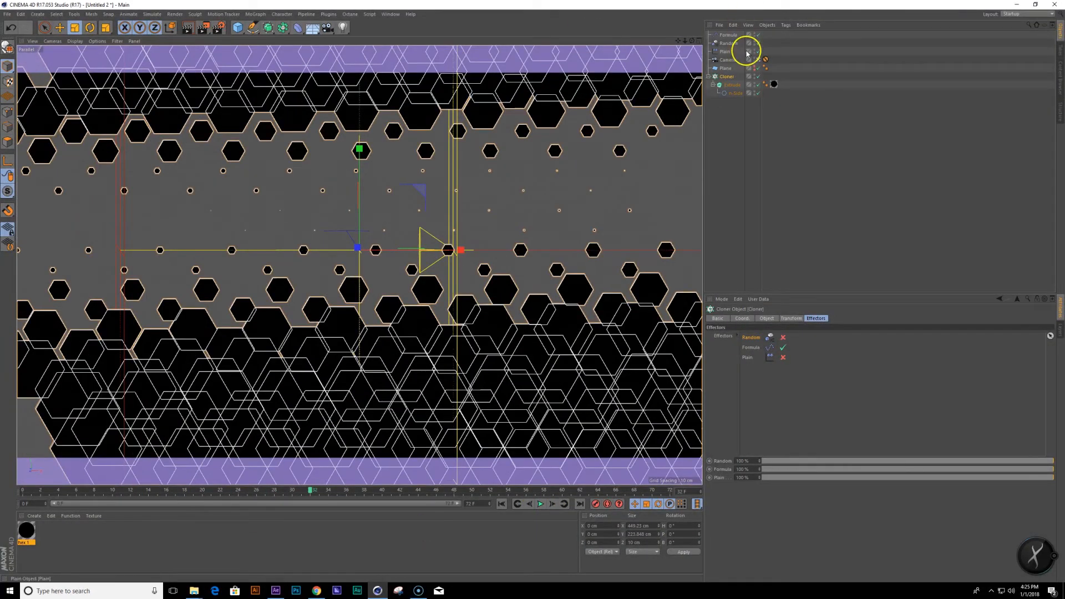
Turn off Position and Scale on the Formula effector and bring up the viewport's shading mode options.
left_click(728, 35)
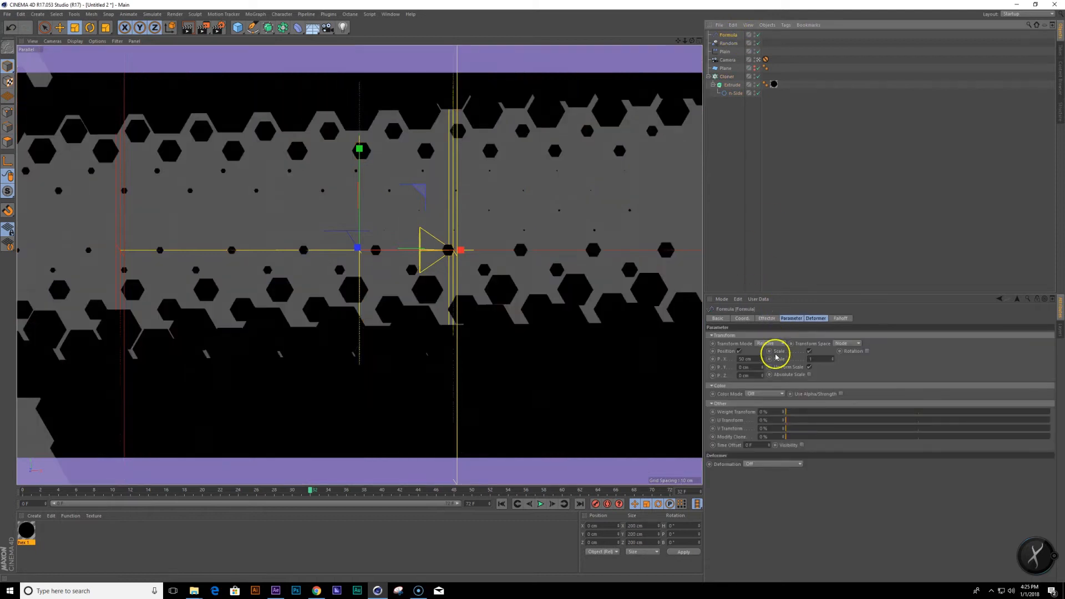
left_click(740, 351)
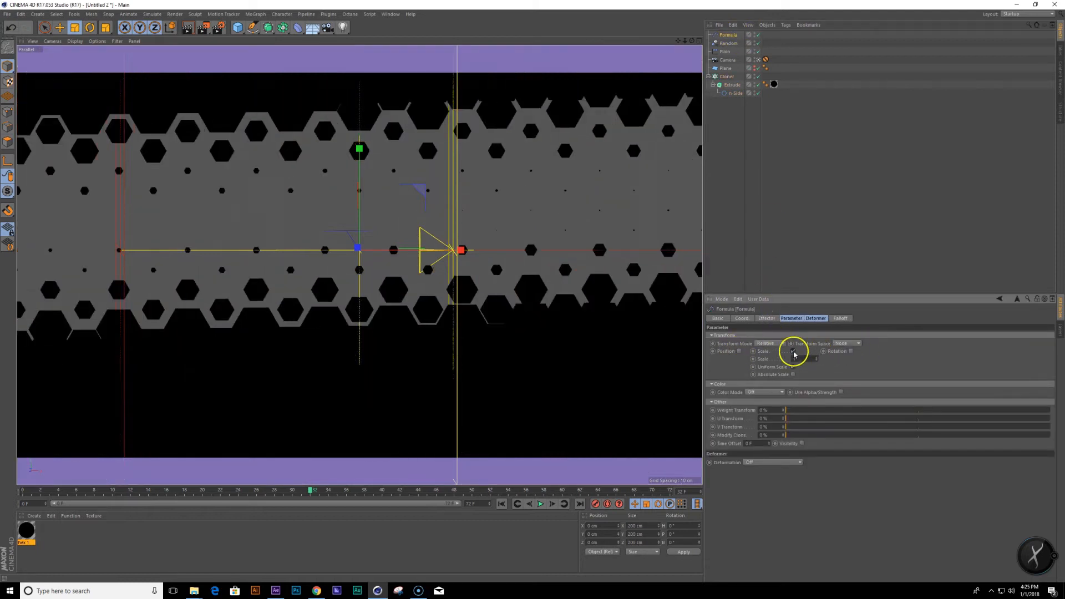
left_click(794, 352)
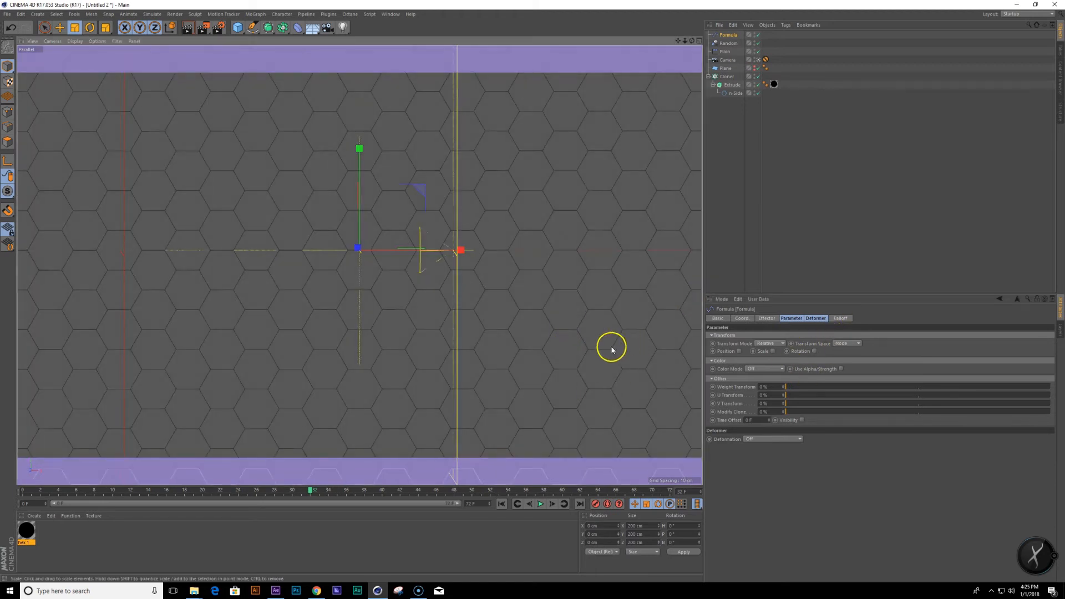
right_click(587, 338)
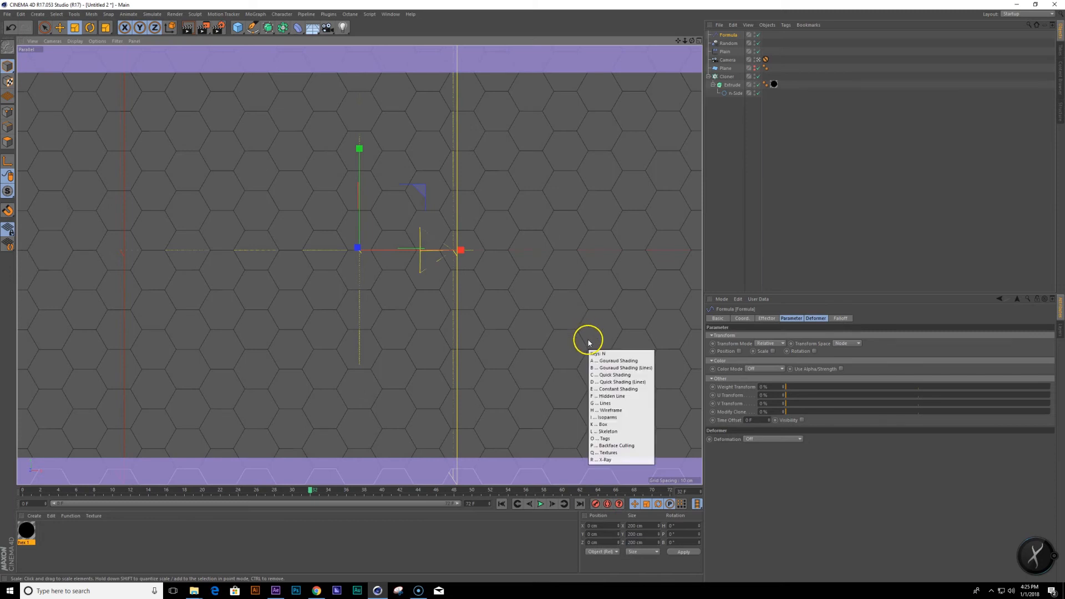
right_click(519, 330)
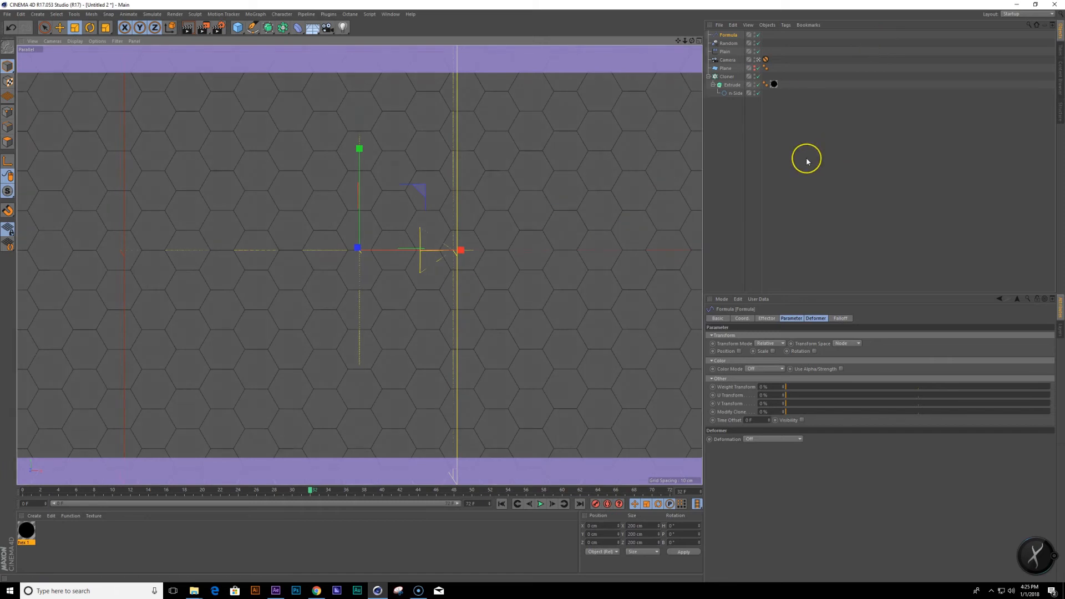
Enable Rotation on the Formula effector and set its R.B value to 30°.
left_click(726, 36)
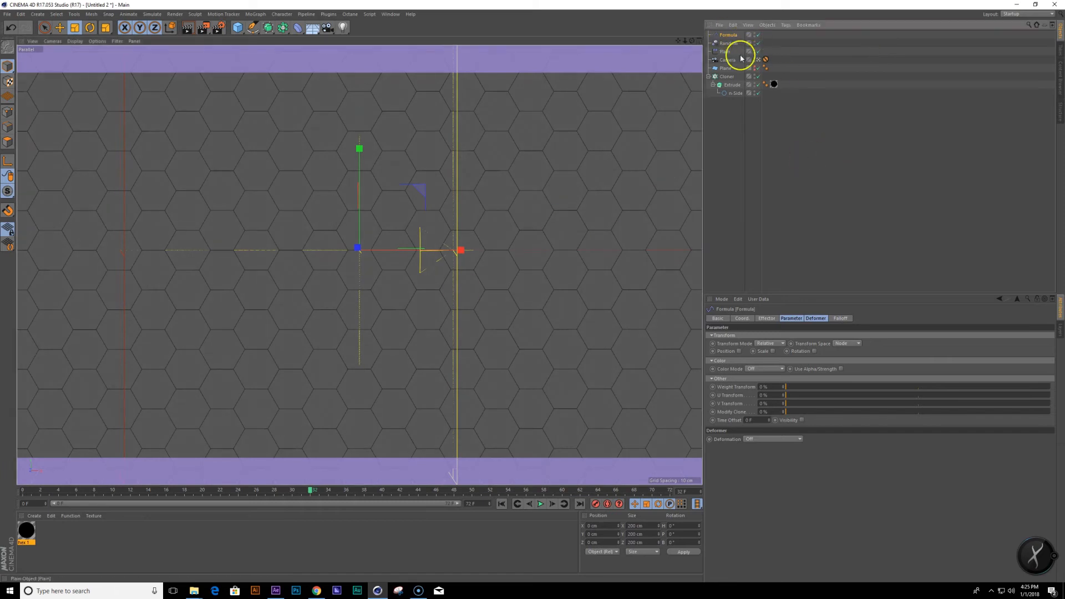
left_click(814, 352)
left_click_drag(839, 361, 728, 388)
key("ctrl+z")
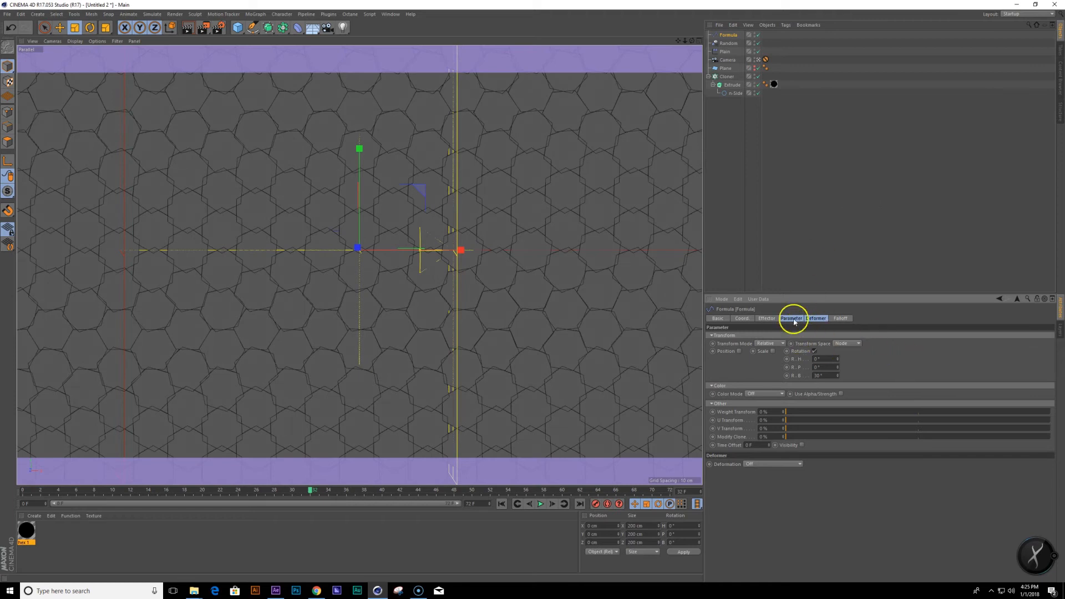
Replace the Formula effector's expression with round(rnd(id)).
left_click(767, 318)
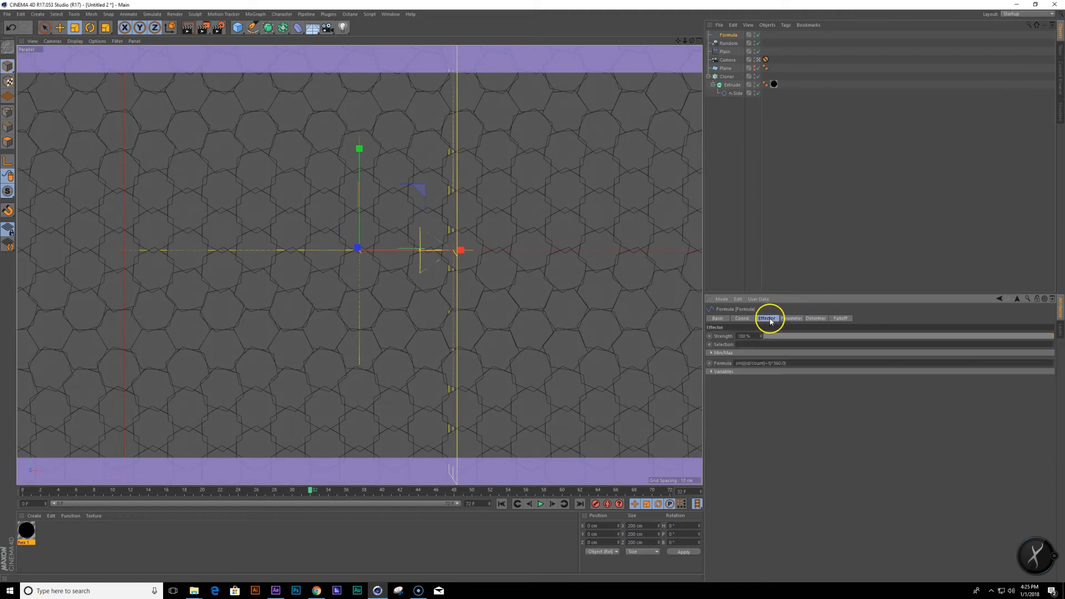
double_click(792, 364)
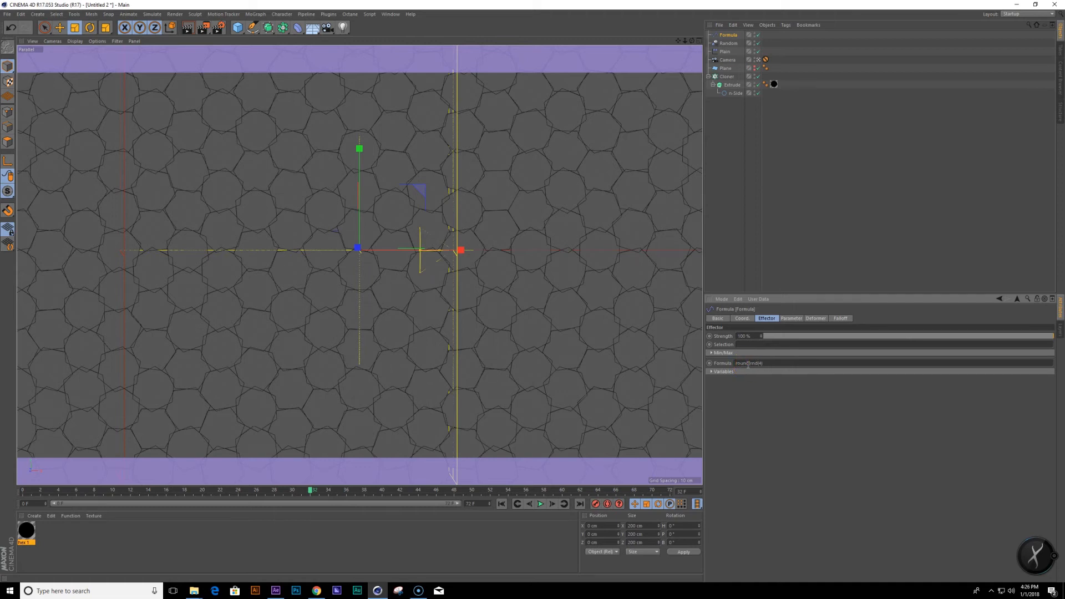
key("Return")
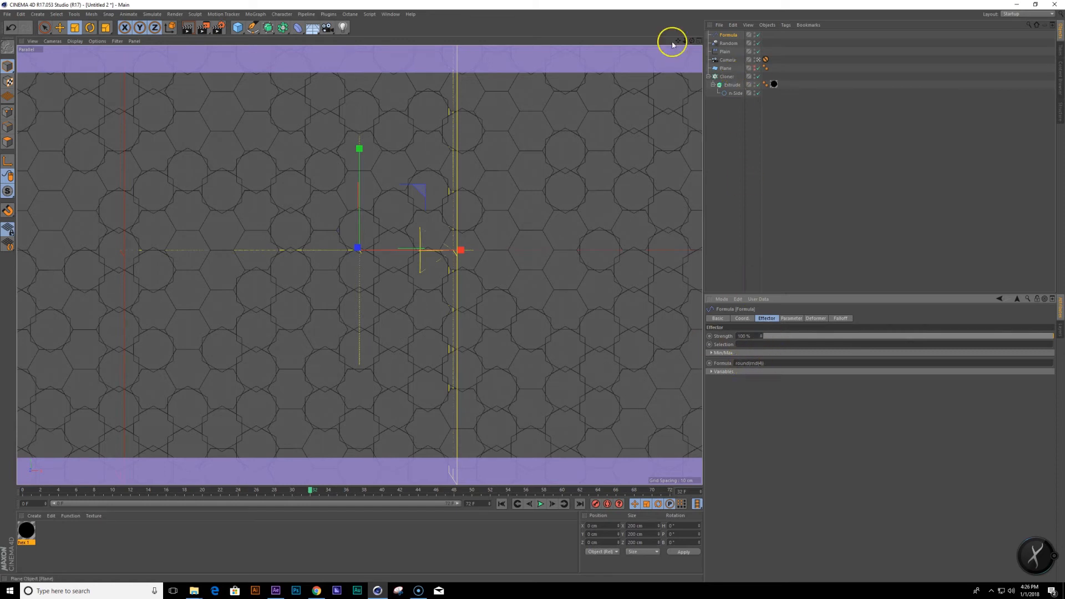
Switch to the open project texture_cascade_v3.c4d to check the expression of its Formula_rotation effector.
left_click(393, 15)
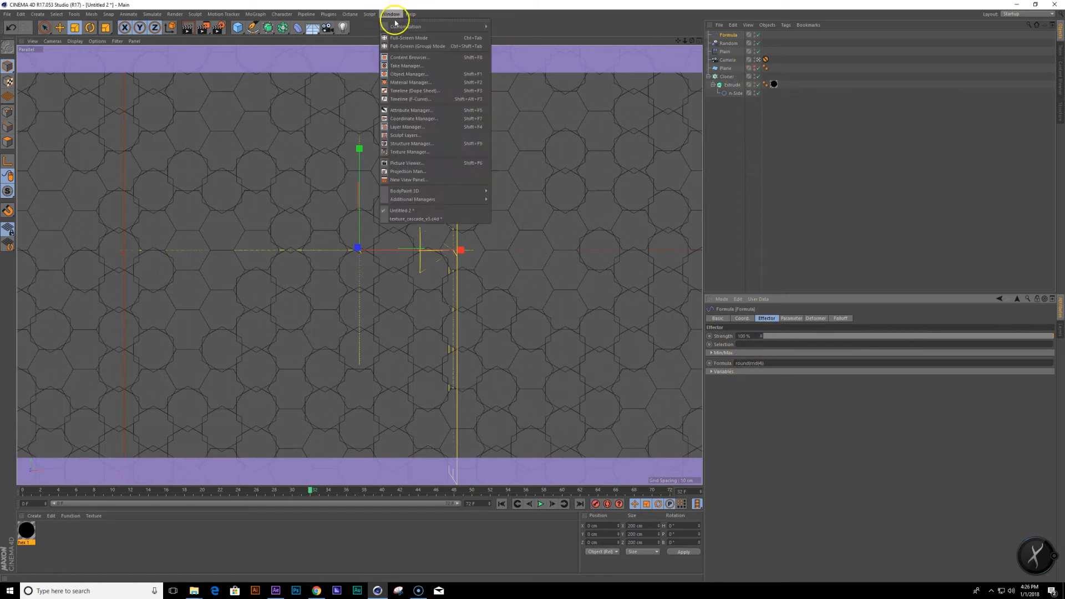
left_click(440, 218)
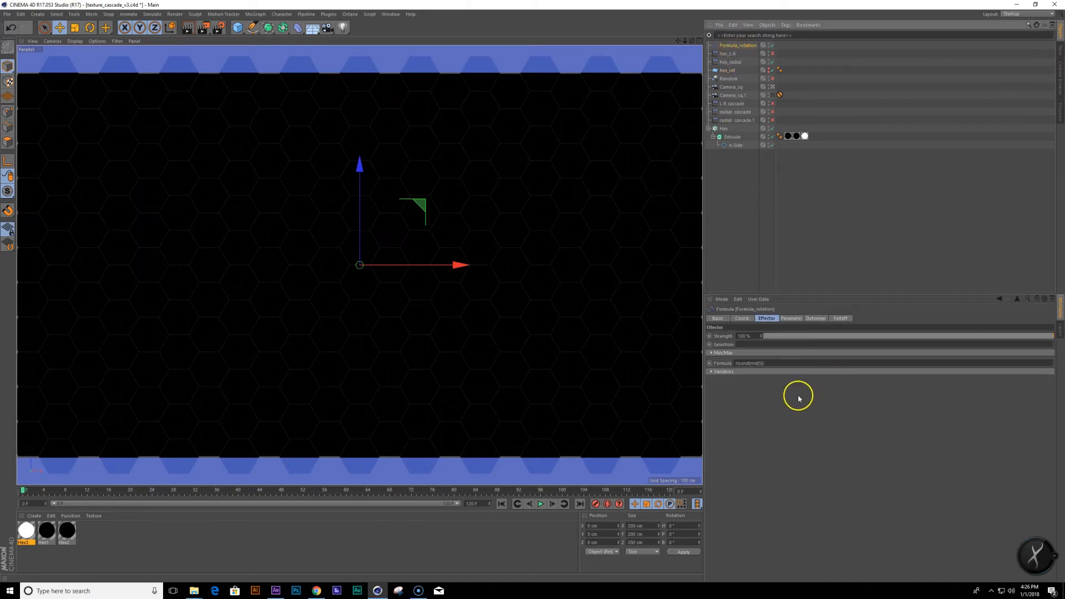
Check the rotation parameters of the Formula_rotation effector and return to the Untitled 2 project.
left_click(790, 318)
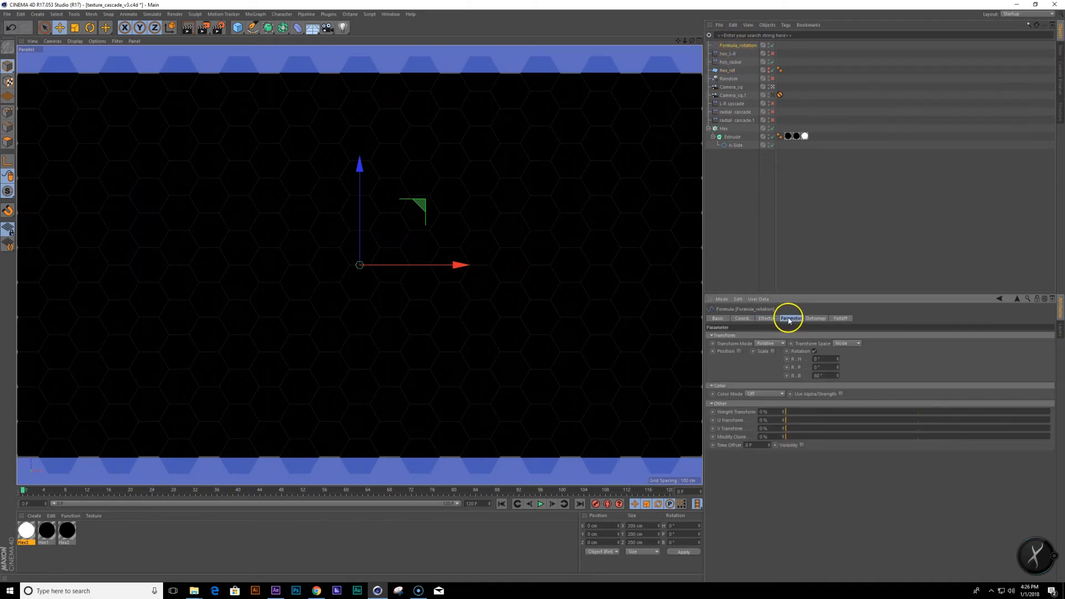
left_click(393, 15)
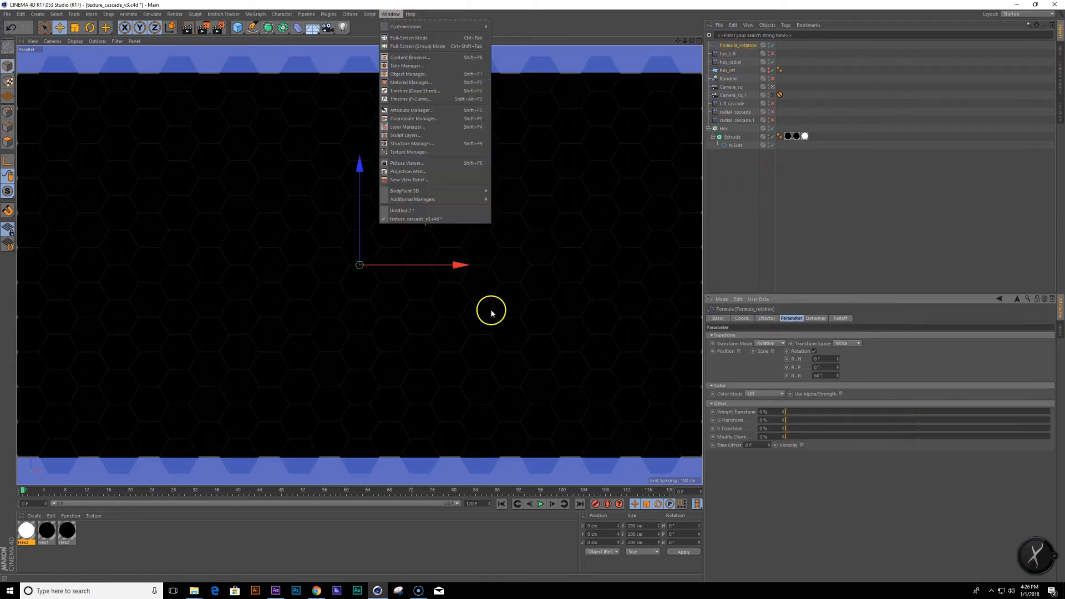
left_click(440, 210)
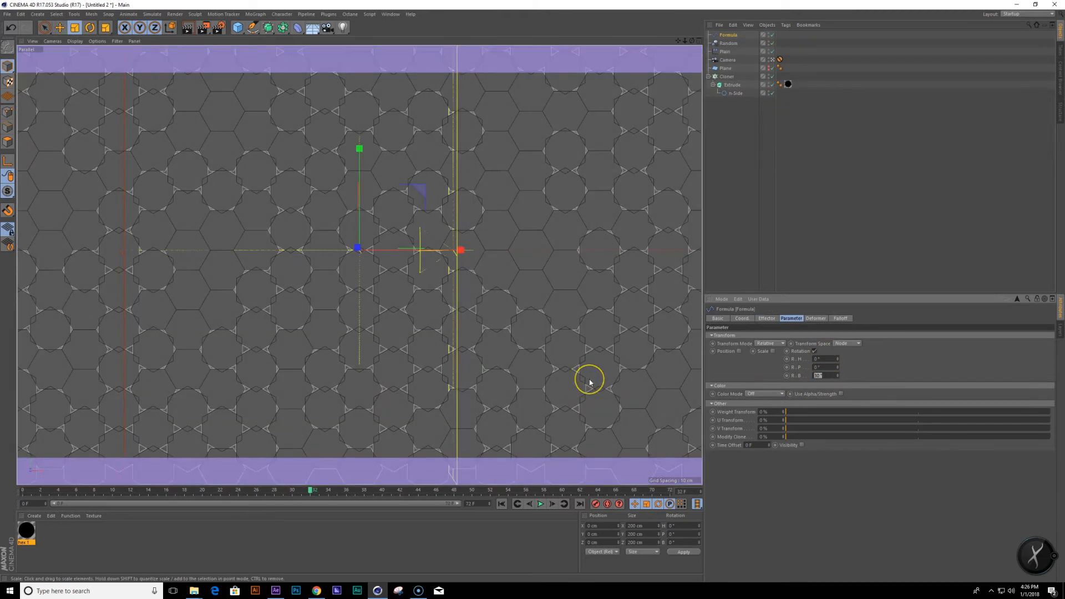
Set the Formula effector's R.B rotation to 60° and review its expression.
left_click(844, 386)
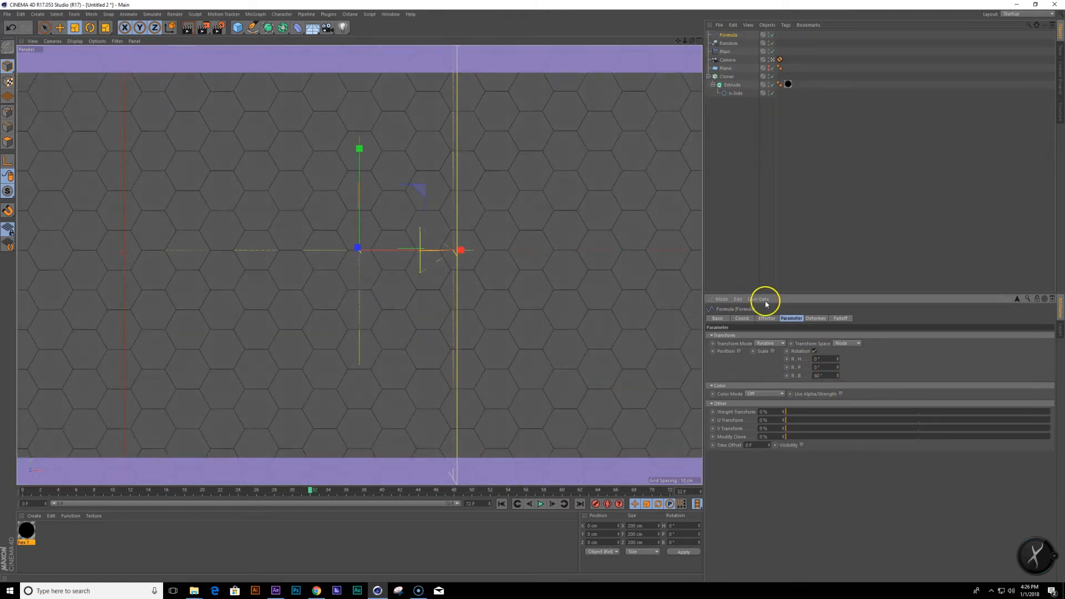
left_click(774, 321)
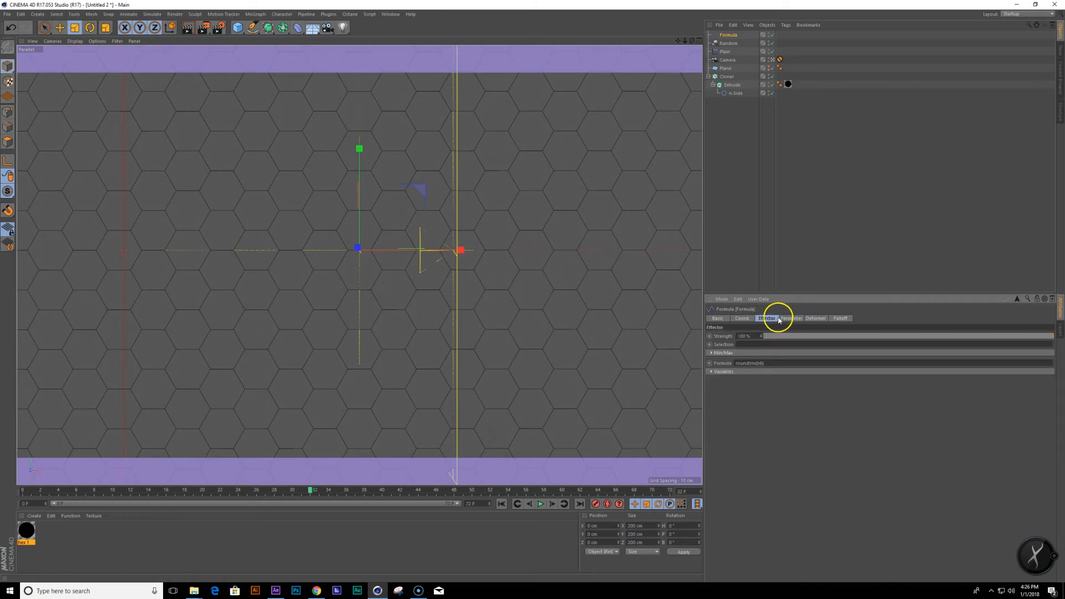
left_click(795, 318)
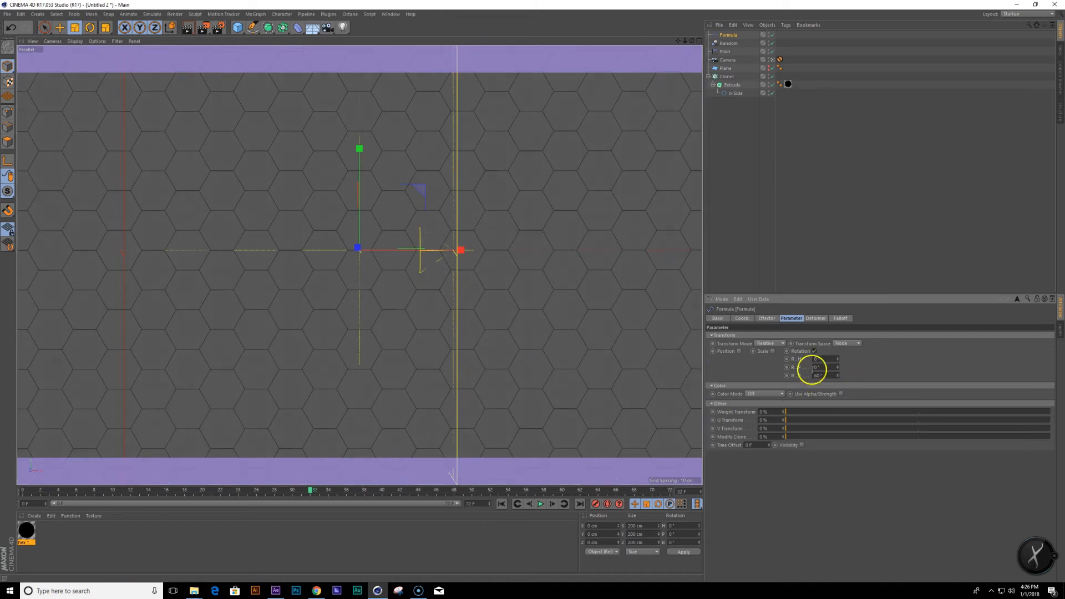
left_click(767, 319)
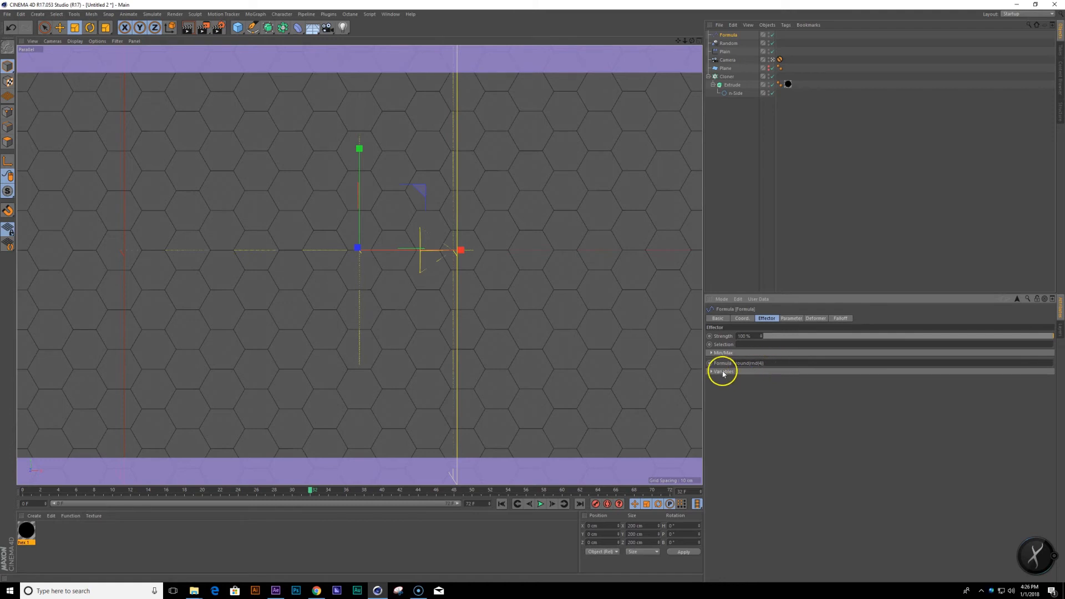
left_click(316, 591)
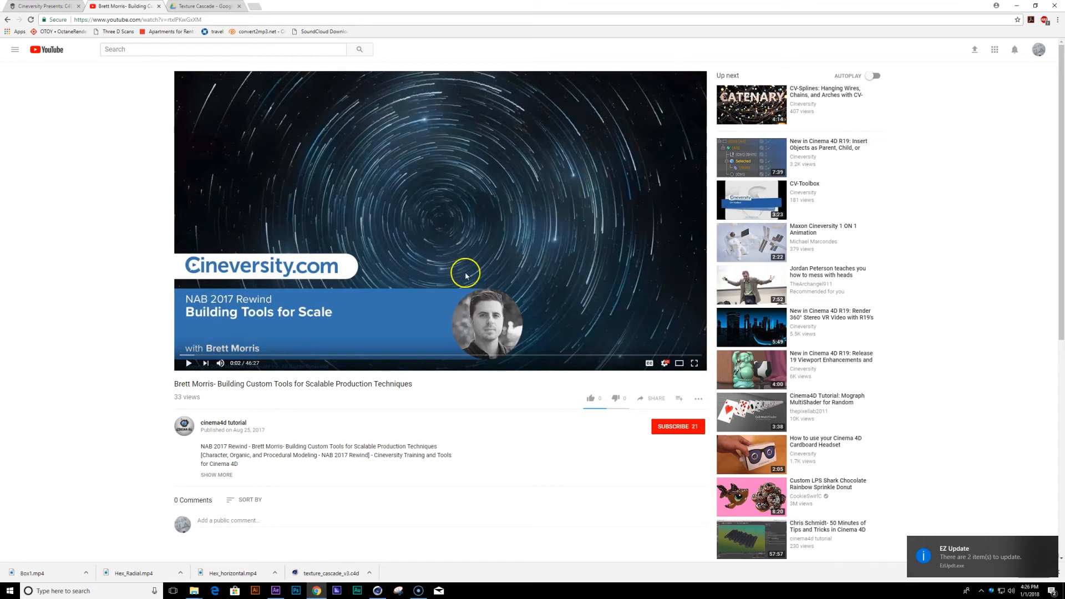
left_click(277, 594)
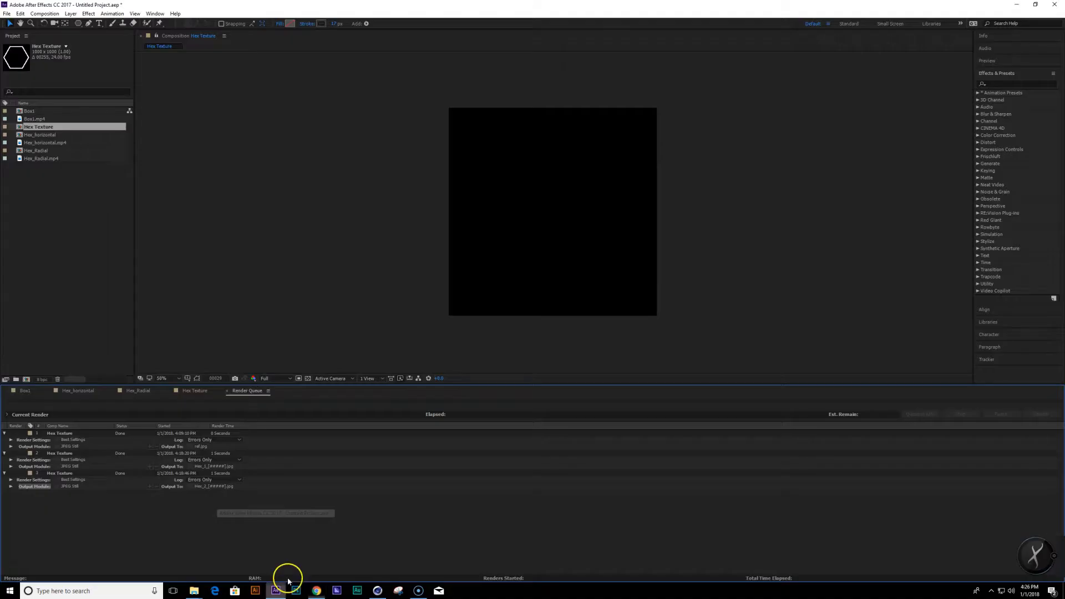
left_click(382, 594)
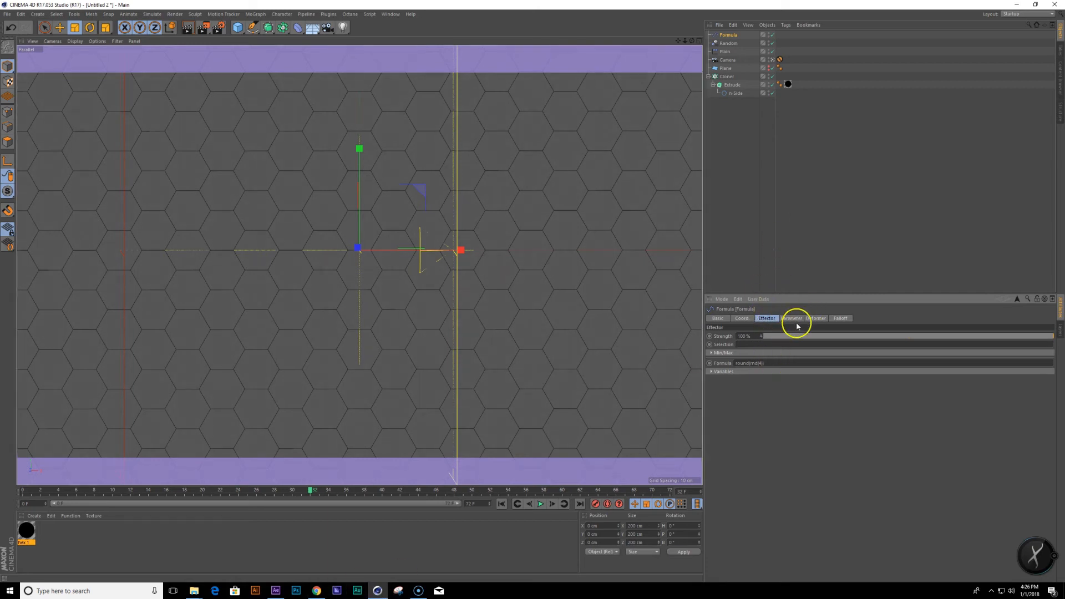
Switch the viewport to Gouraud shading, turn off the Random effector, and scrub through the animation.
left_click(731, 233)
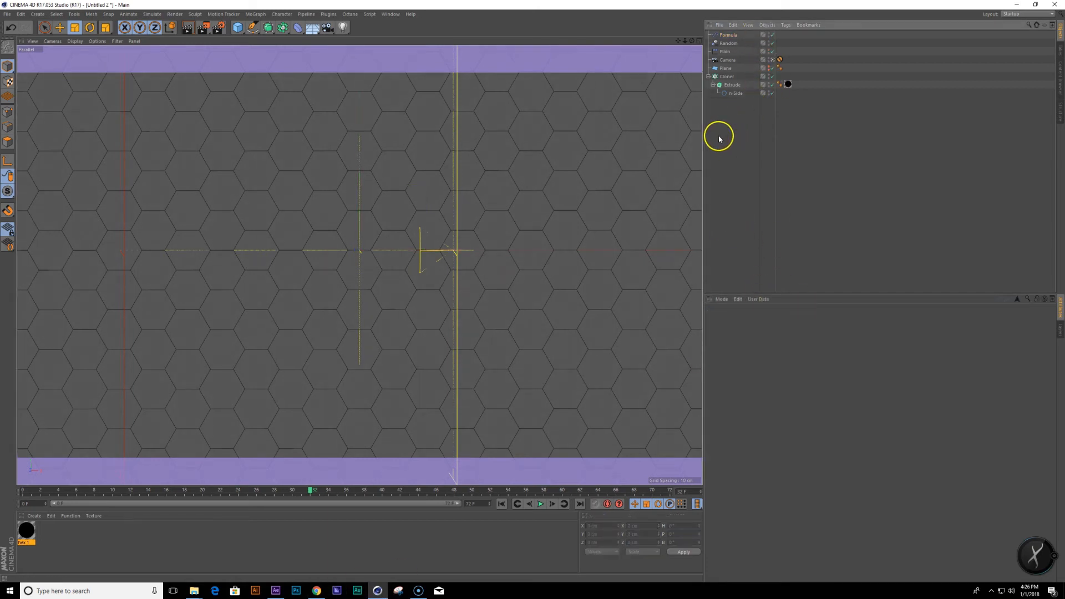
left_click(550, 256)
left_click(739, 175)
key("n")
key("a")
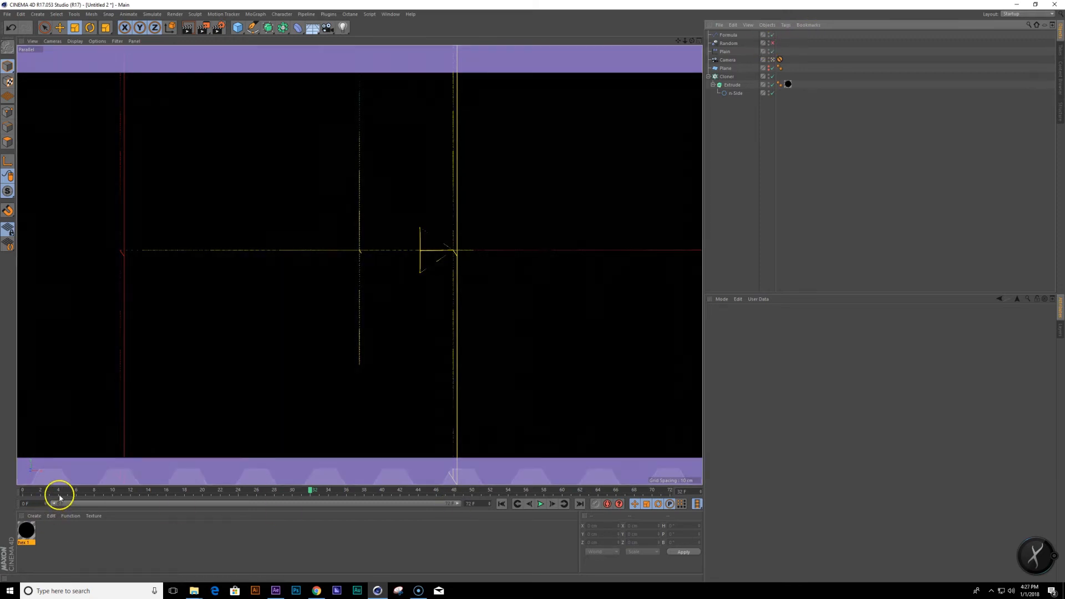
mouse_move(59, 497)
left_mouse_down()
mouse_move(31, 494)
mouse_move(499, 443)
mouse_move(397, 428)
mouse_move(435, 419)
mouse_move(426, 422)
left_mouse_up()
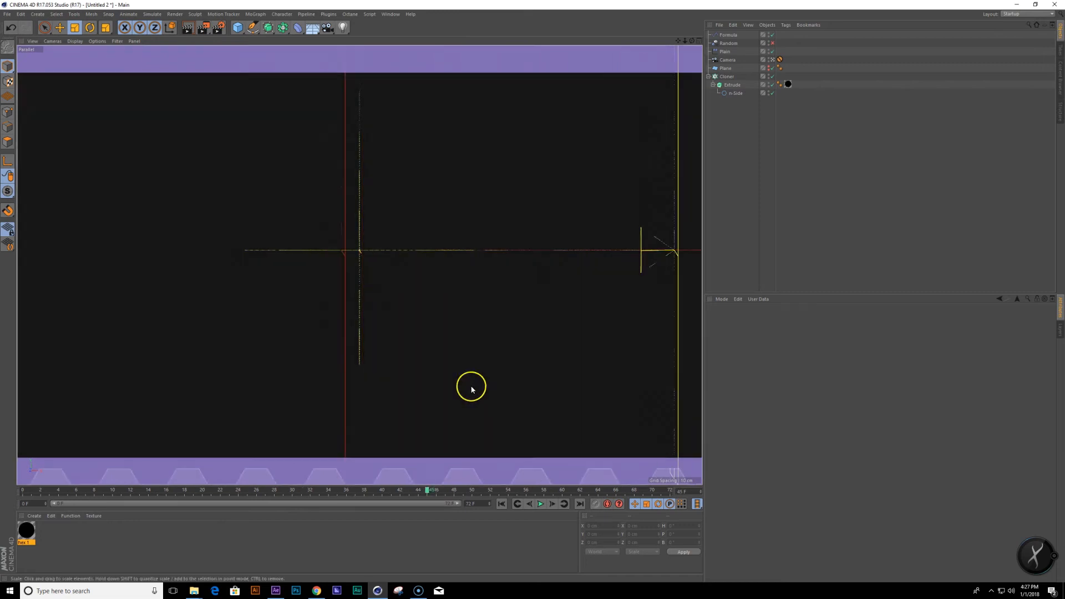
Enable the Plain effector in the Cloner's effector list and scrub the timeline to preview the sweep.
left_click(728, 77)
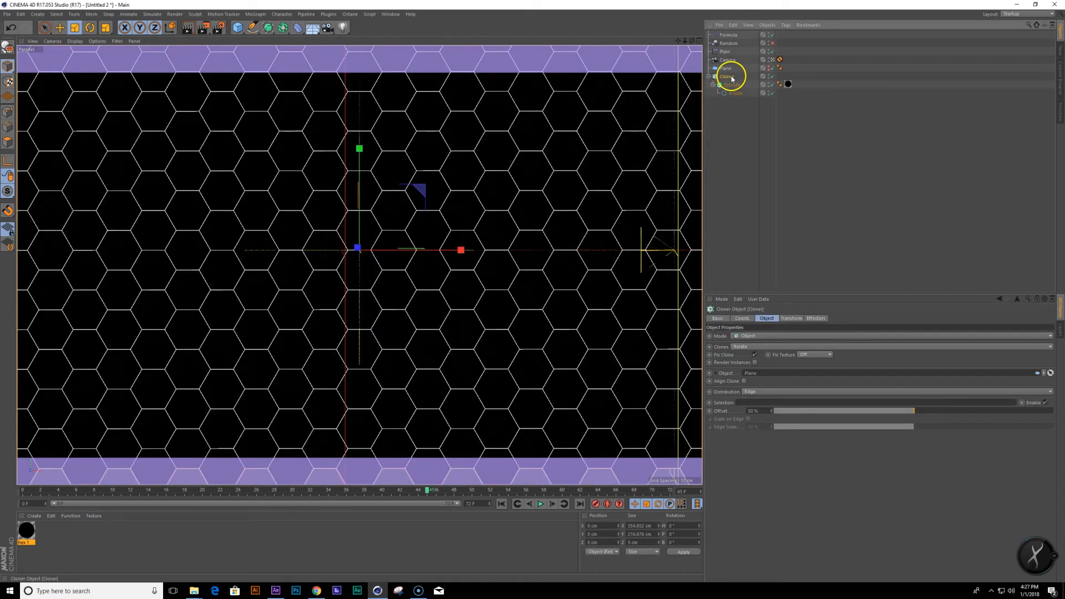
left_click(815, 318)
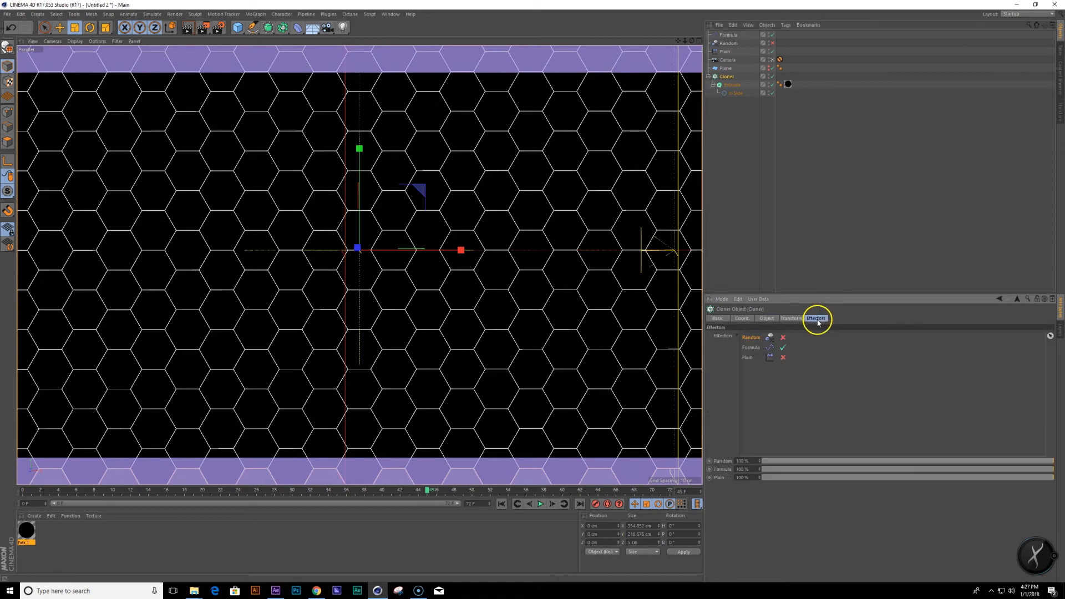
left_click(784, 358)
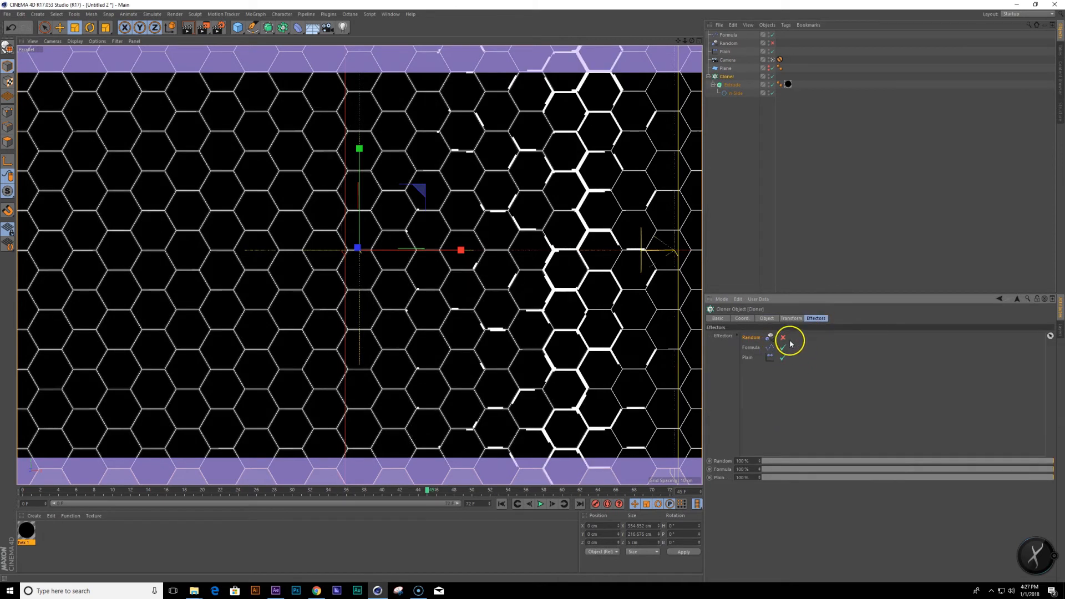
left_click(744, 247)
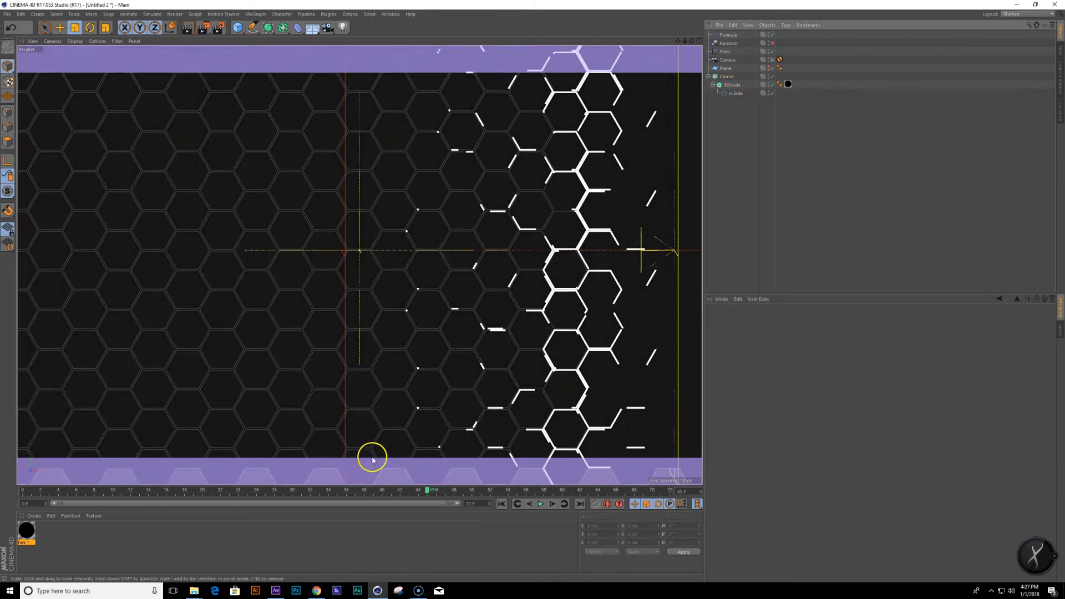
left_click_drag(425, 492, 438, 438)
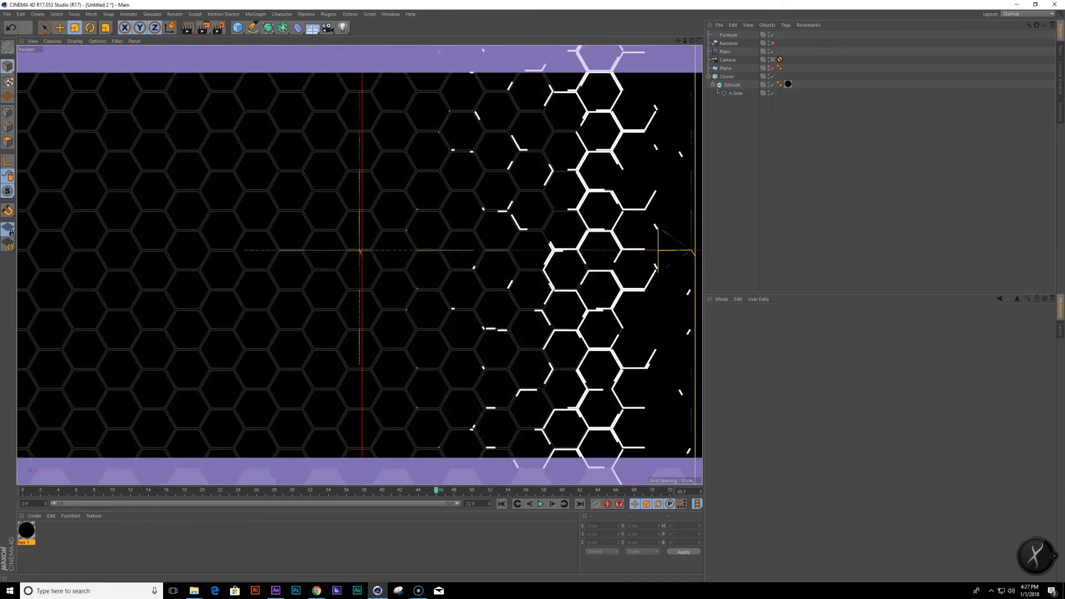
Turn the Formula effector off and back on while scrubbing to compare the sweep with and without it.
left_click(773, 35)
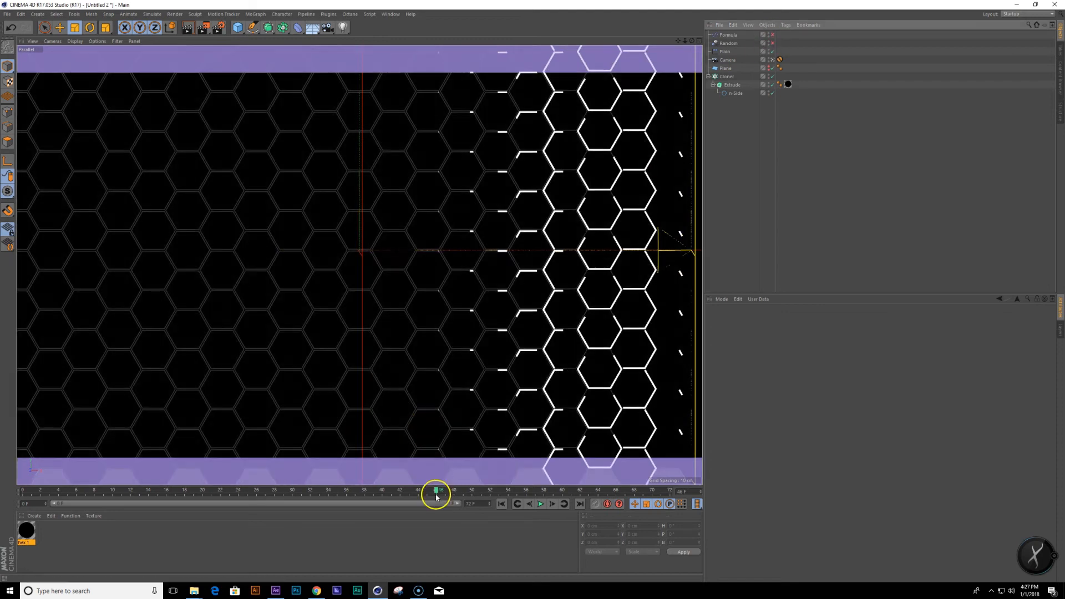
left_click_drag(436, 497, 311, 495)
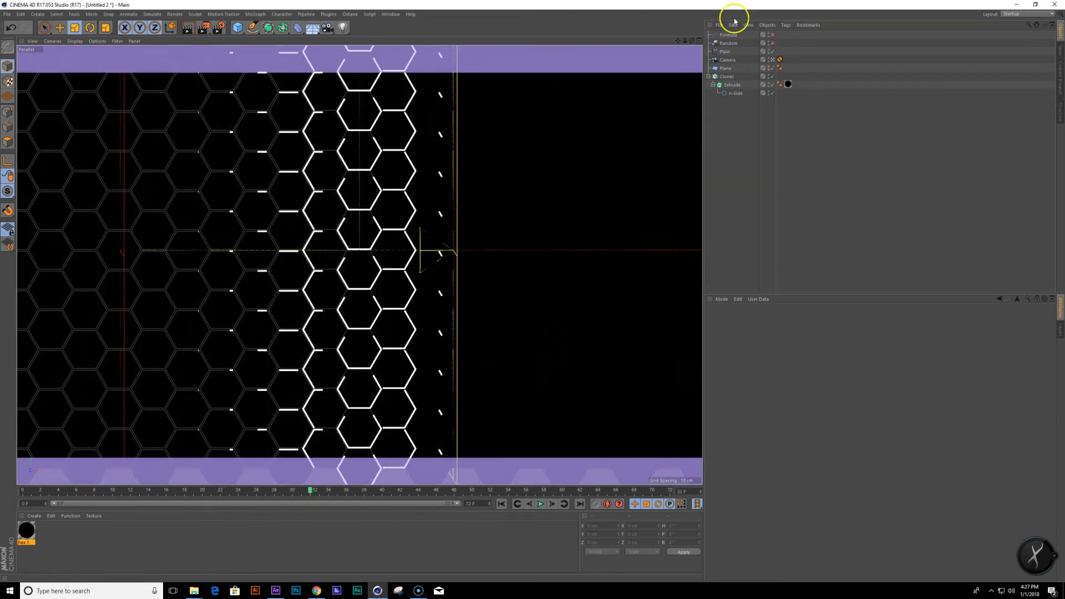
left_click(773, 35)
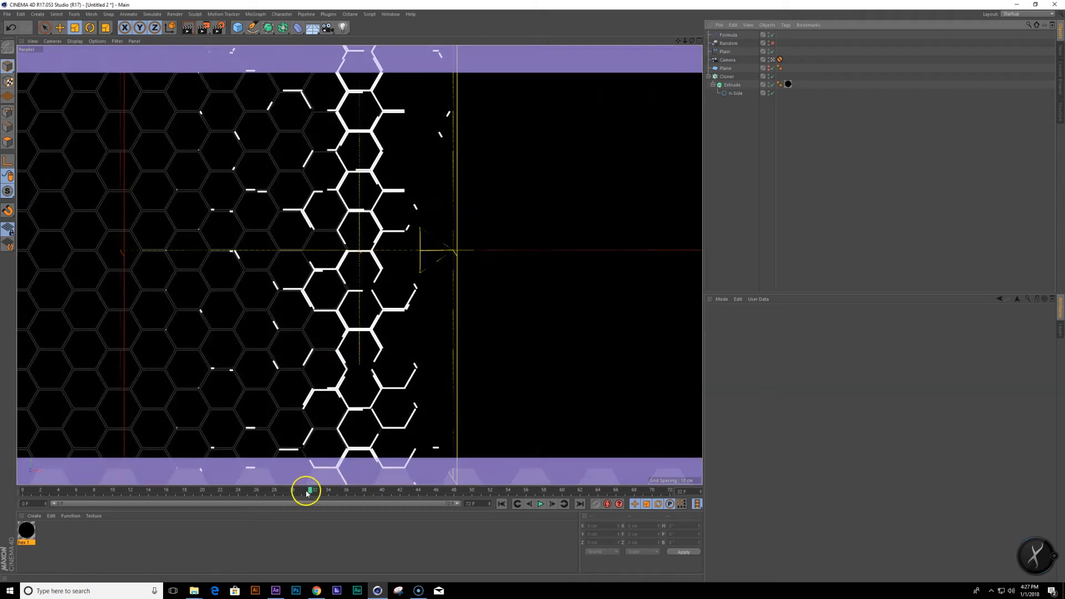
mouse_move(309, 492)
left_mouse_down()
mouse_move(214, 495)
mouse_move(316, 498)
left_mouse_up()
Enable the Random effector again and place Formula above Random in the Cloner's effector list.
left_click(771, 43)
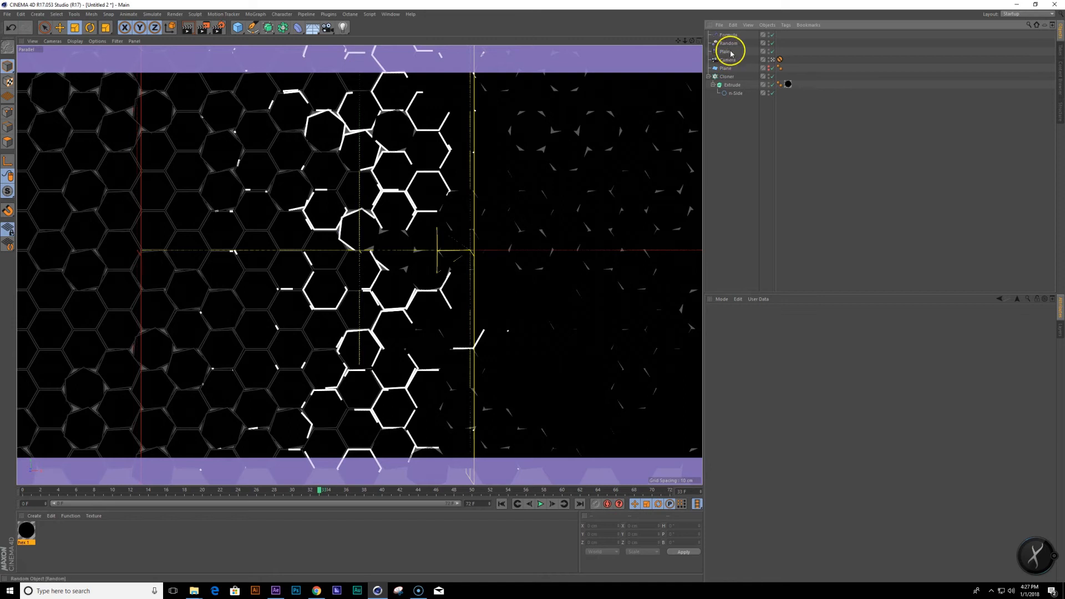
left_click(729, 43)
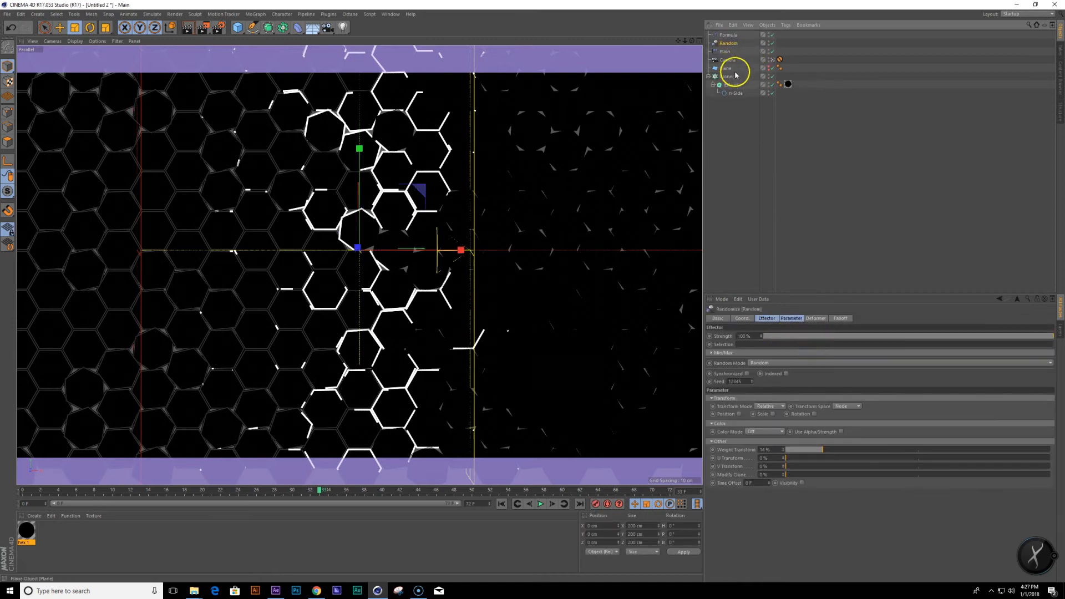
left_click(817, 319)
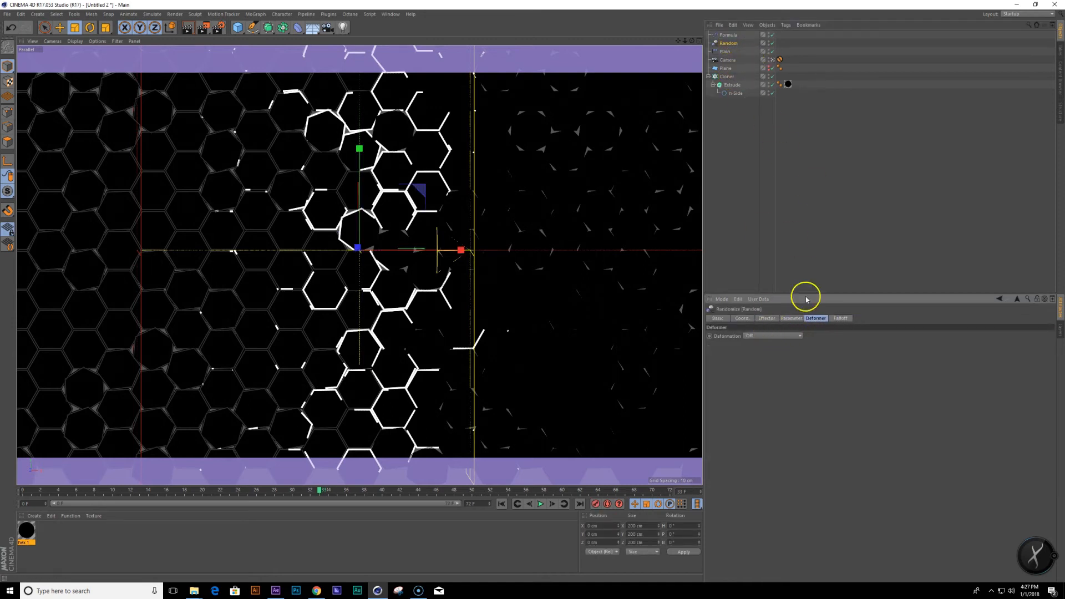
left_click(728, 76)
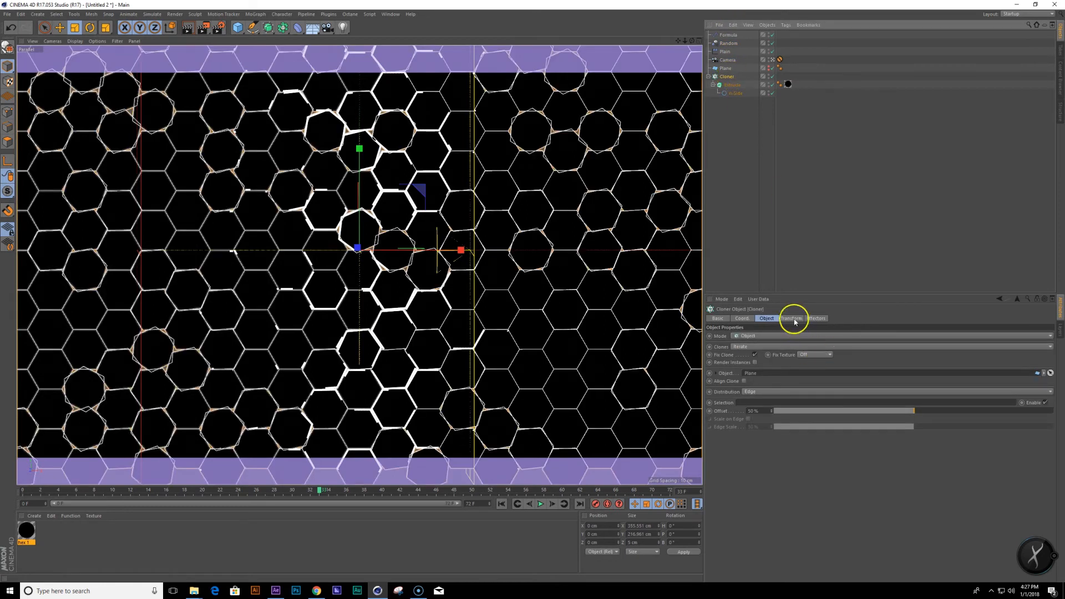
left_click(814, 319)
left_click_drag(753, 351, 754, 338)
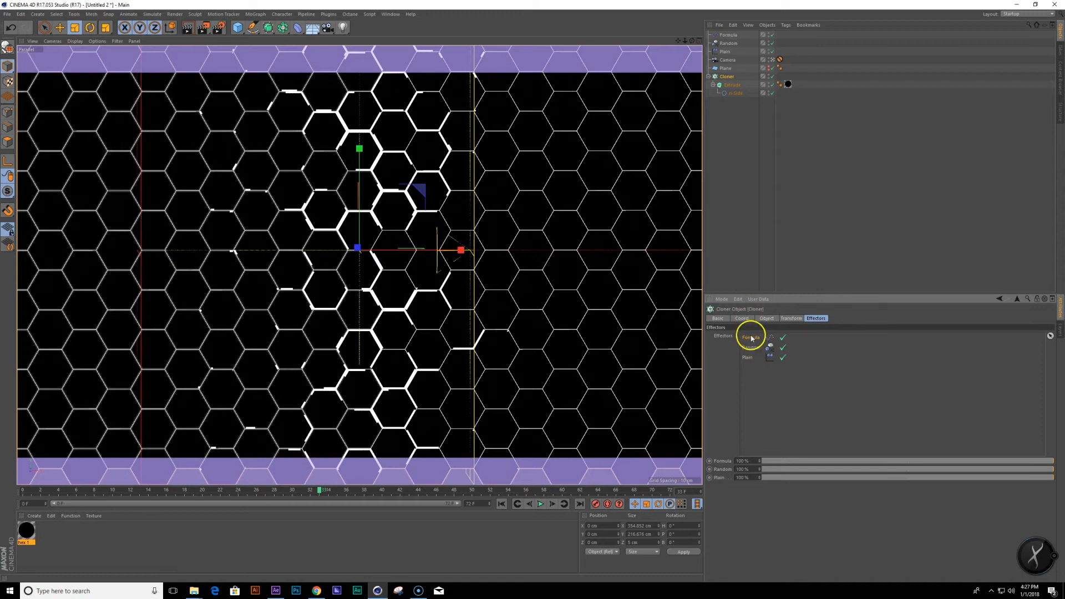
left_click(738, 248)
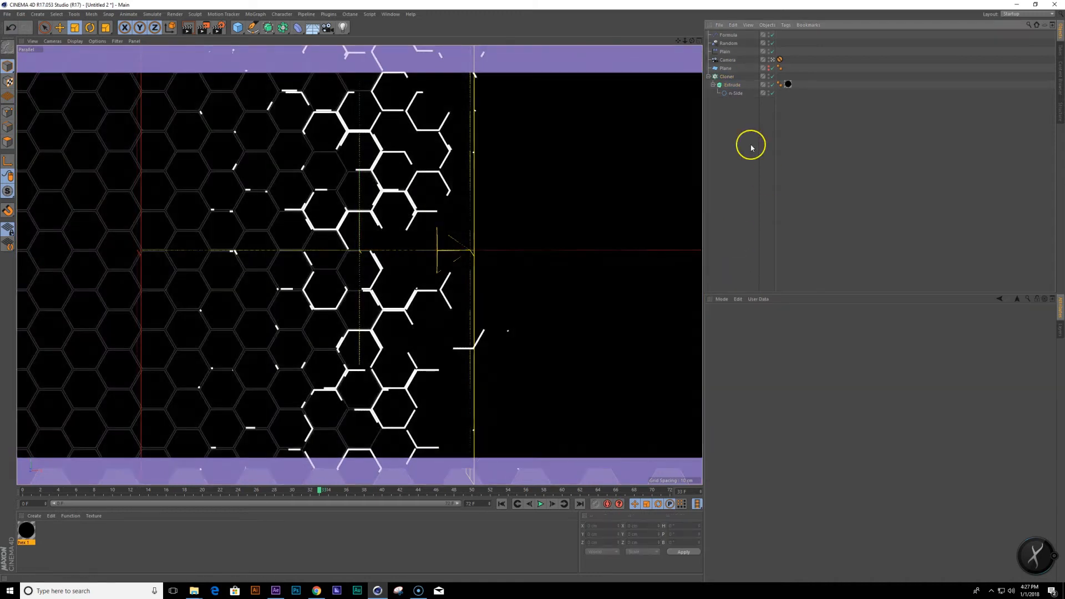
Scrub and play back the hexagon sweep animation to preview it, and return to frame 0.
left_click_drag(316, 493, 275, 496)
left_click(541, 504)
left_click(541, 504)
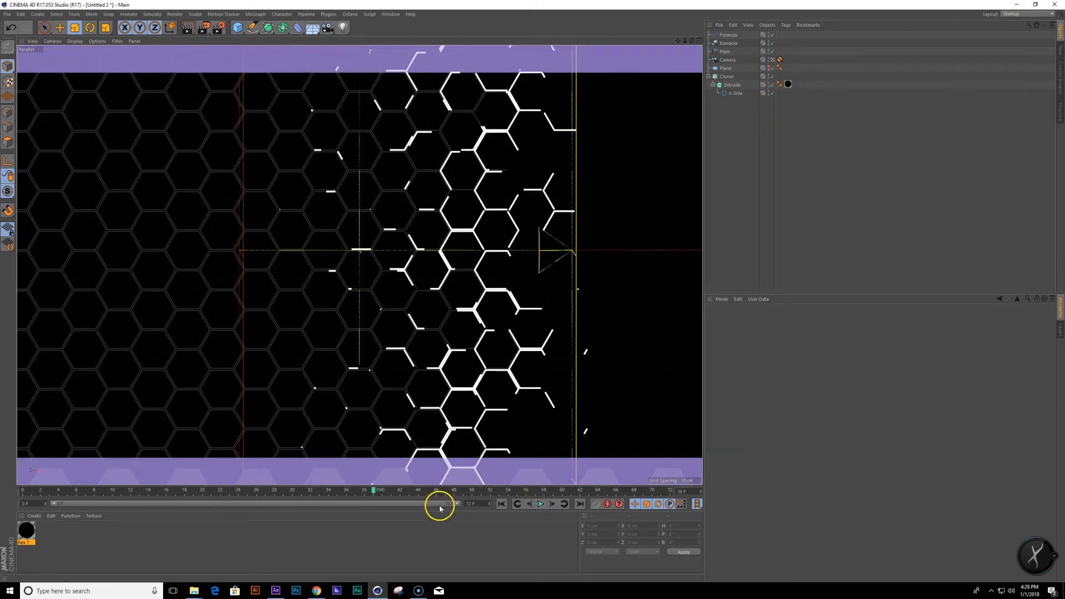
key("shift+f")
left_click(541, 504)
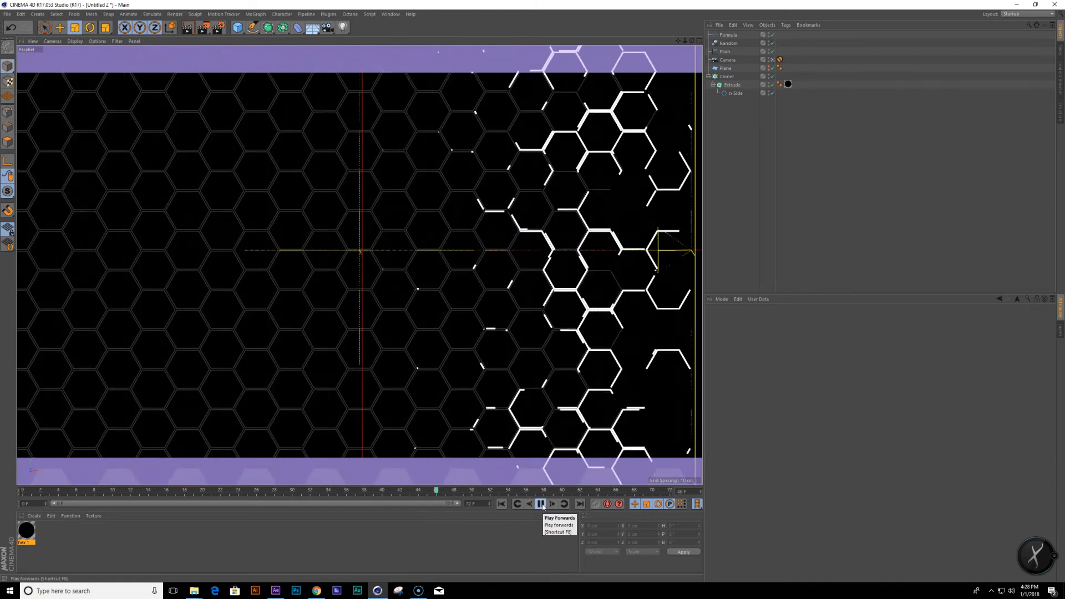
left_click(542, 505)
left_click(542, 505)
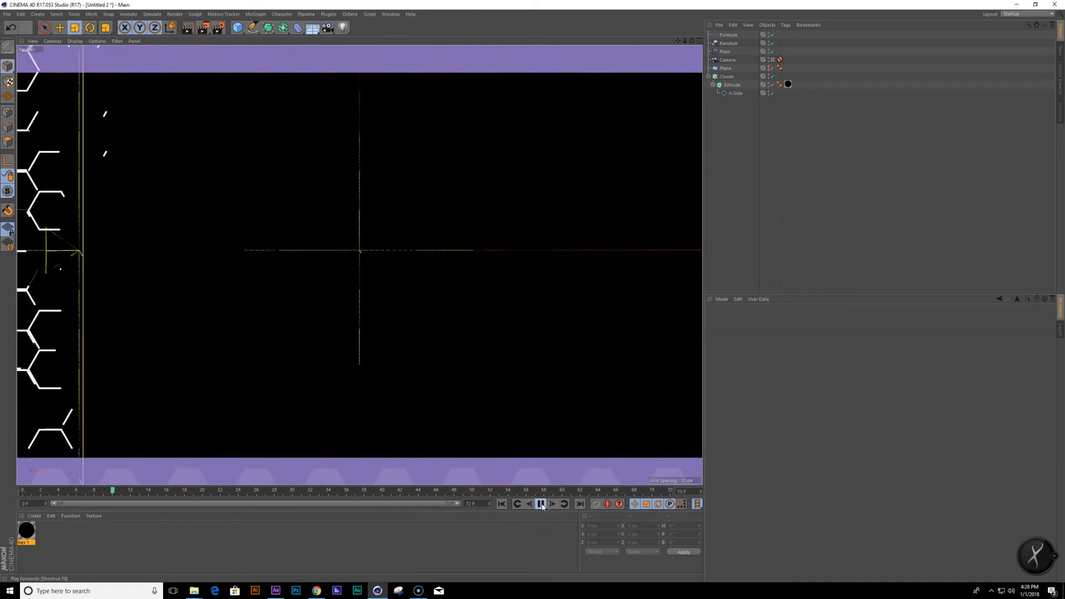
left_click(542, 505)
left_click(502, 504)
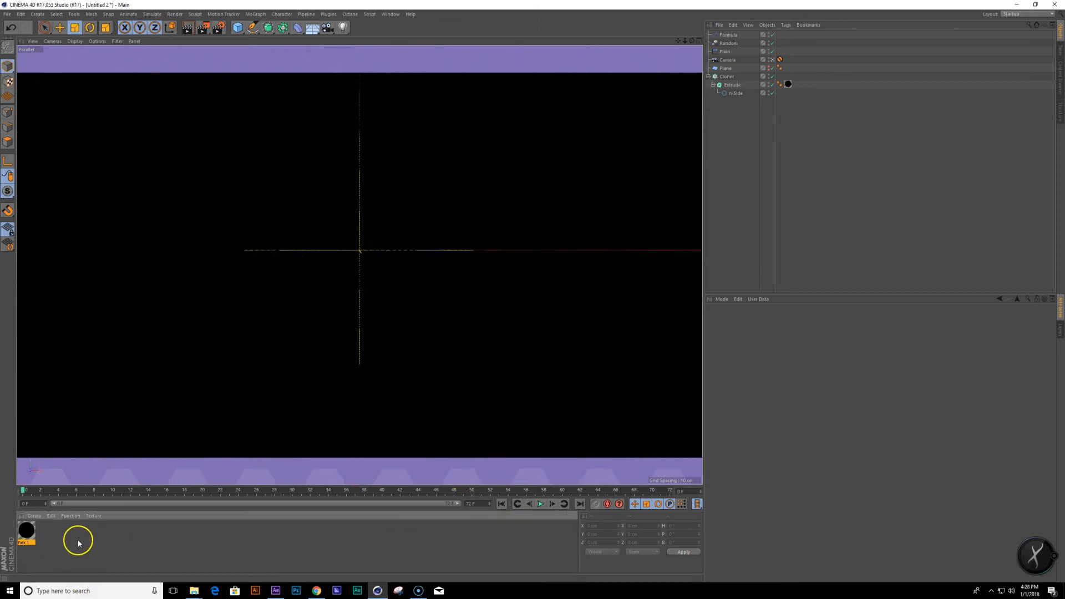
Create a new material named "hex 2", turn off its Reflectance channel, enable Luminance and show the Luminance settings.
double_click(78, 544)
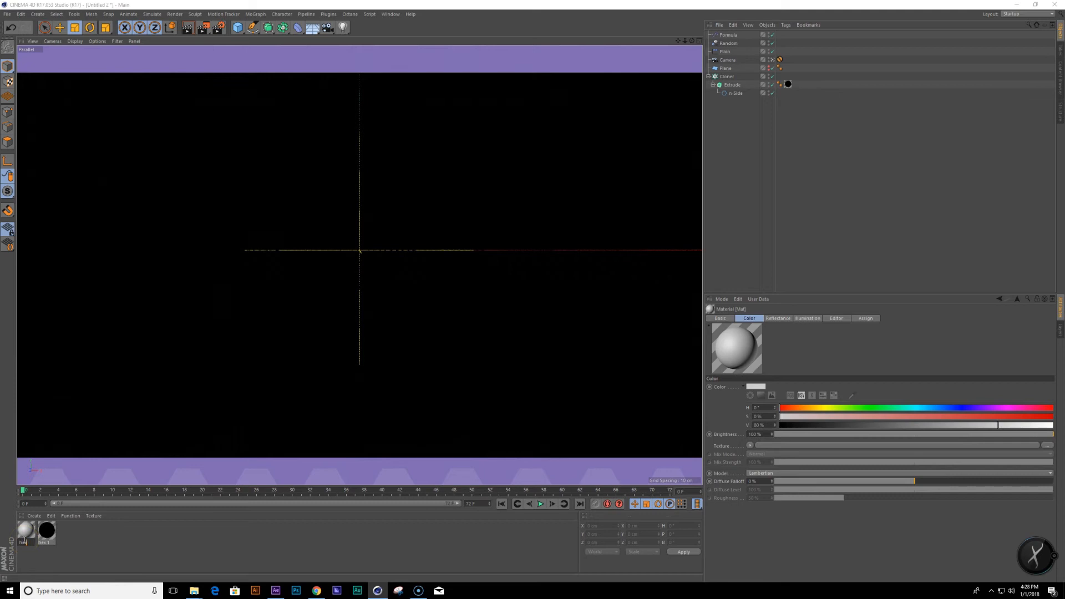
type("2")
key("Return")
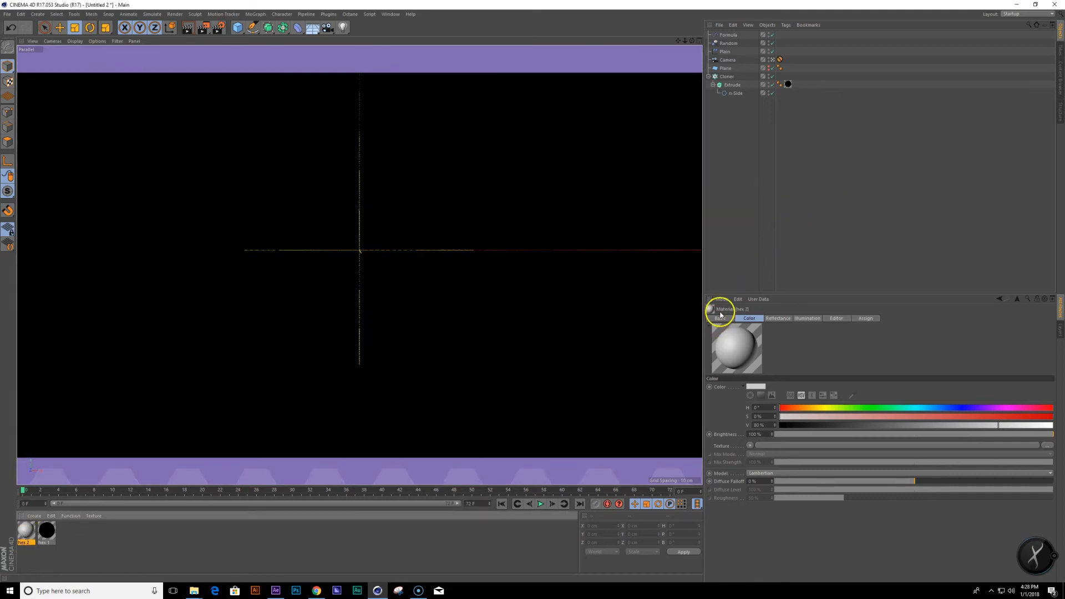
left_click(722, 319)
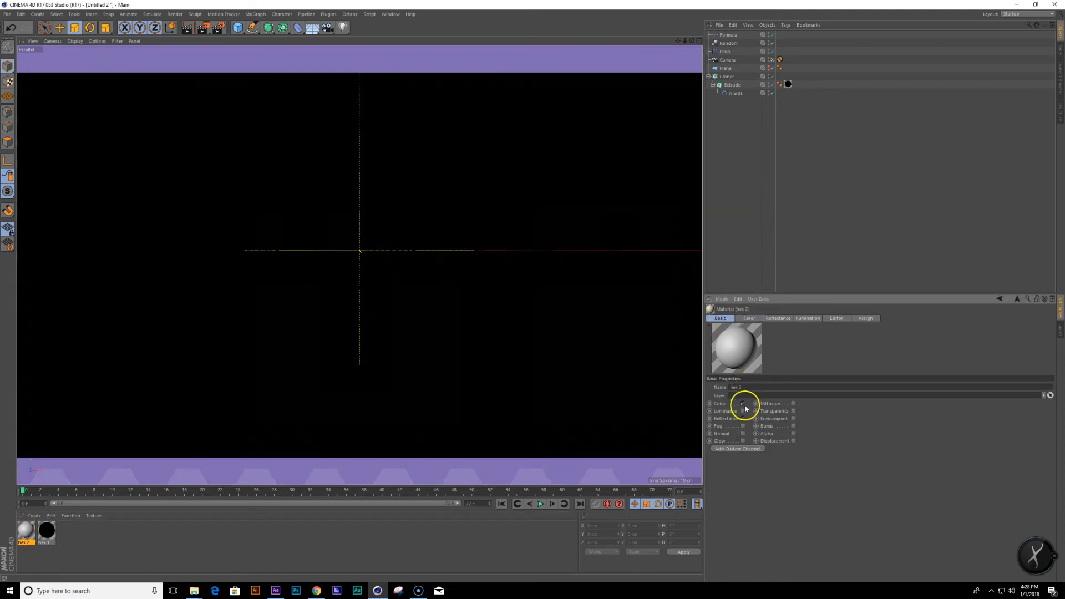
left_click(744, 419)
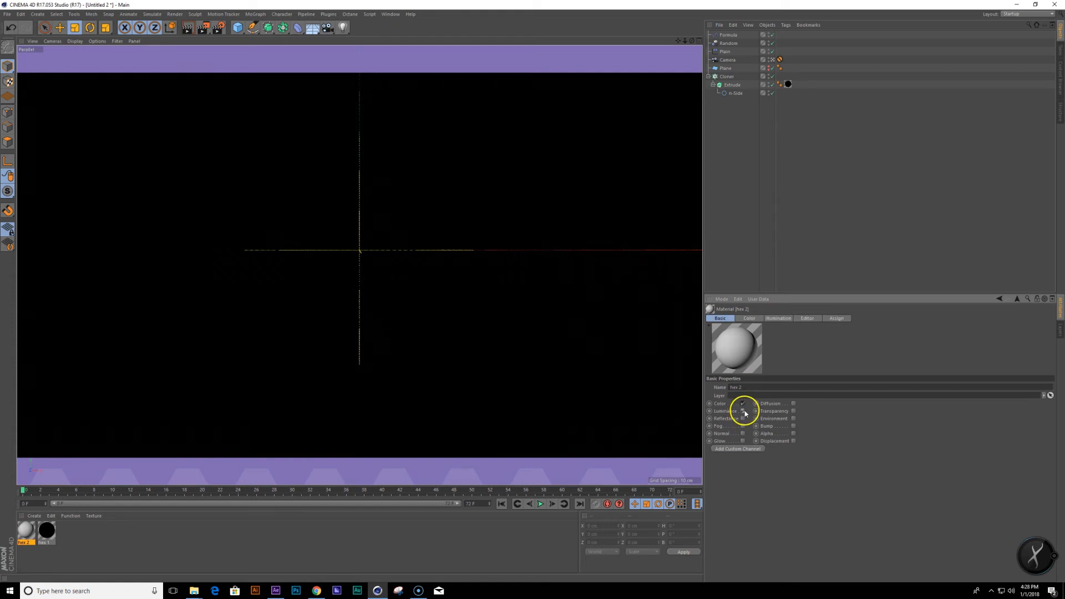
left_click(743, 412)
left_click(778, 318)
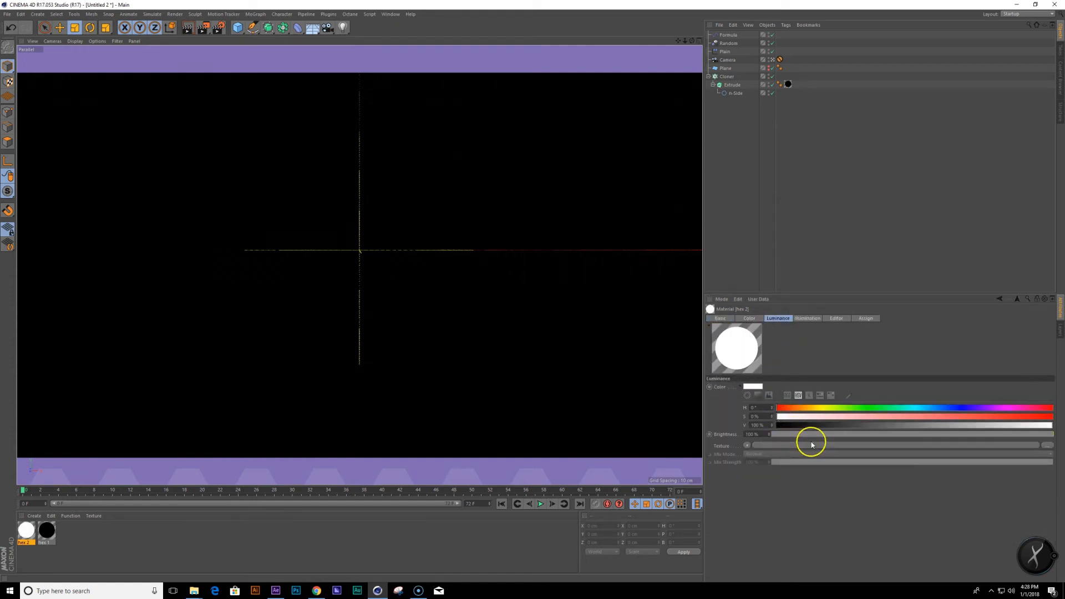
left_click(812, 444)
left_click(212, 30)
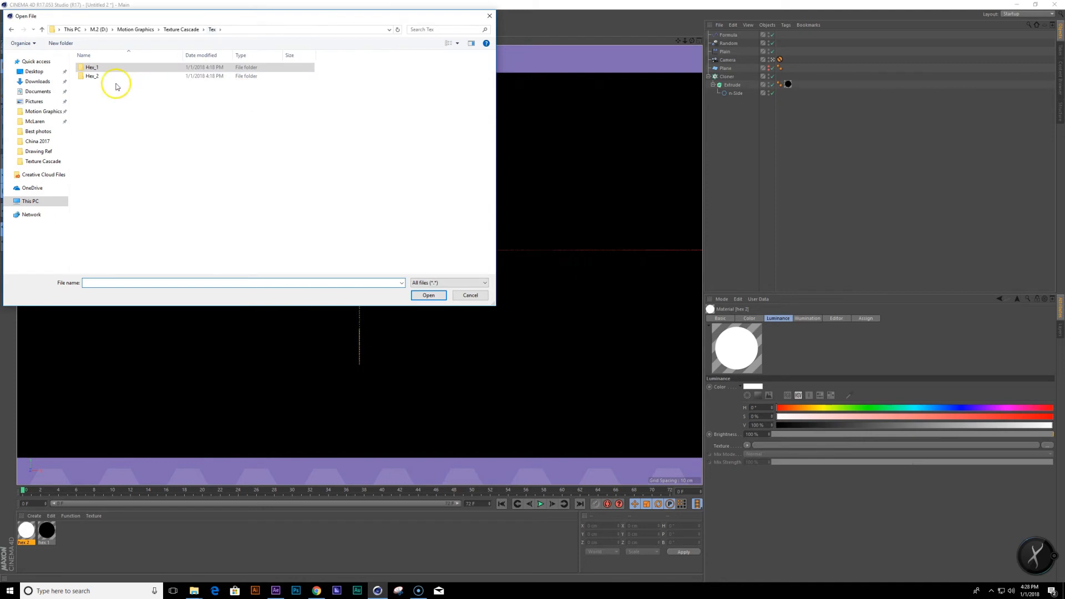
left_click(472, 298)
Load a MoGraph Multi Shader as the luminance texture of the hex 2 material and open the shader's properties.
left_click(748, 446)
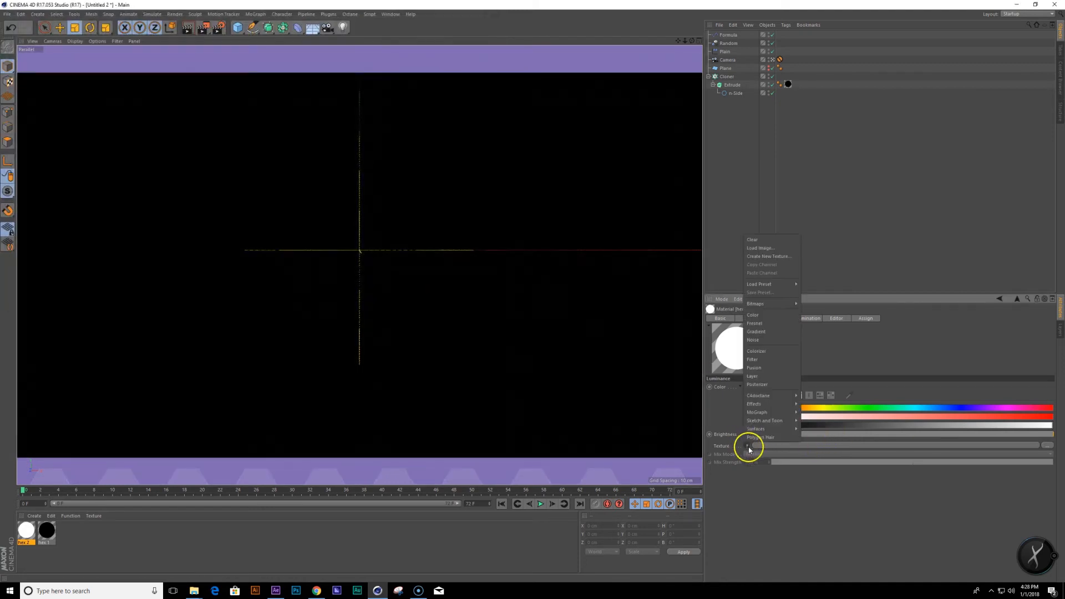
mouse_move(779, 403)
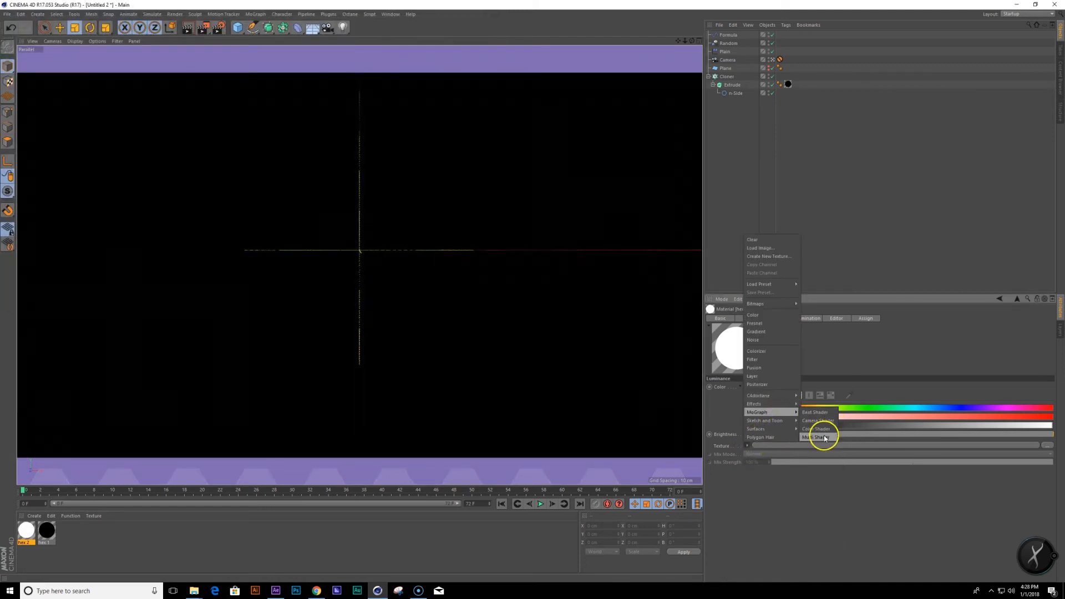
left_click(821, 437)
left_click(902, 445)
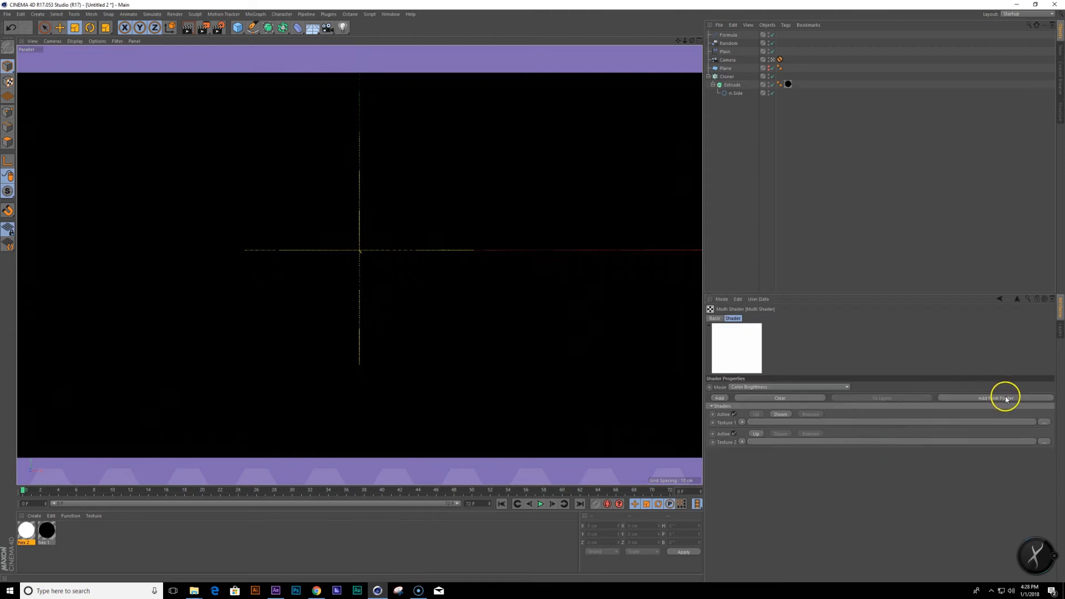
Fill the Multi Shader with all images from the Hex_2 folder without copying them to the project, and return to the hex 2 material.
left_click(998, 398)
left_click_drag(631, 292, 633, 361)
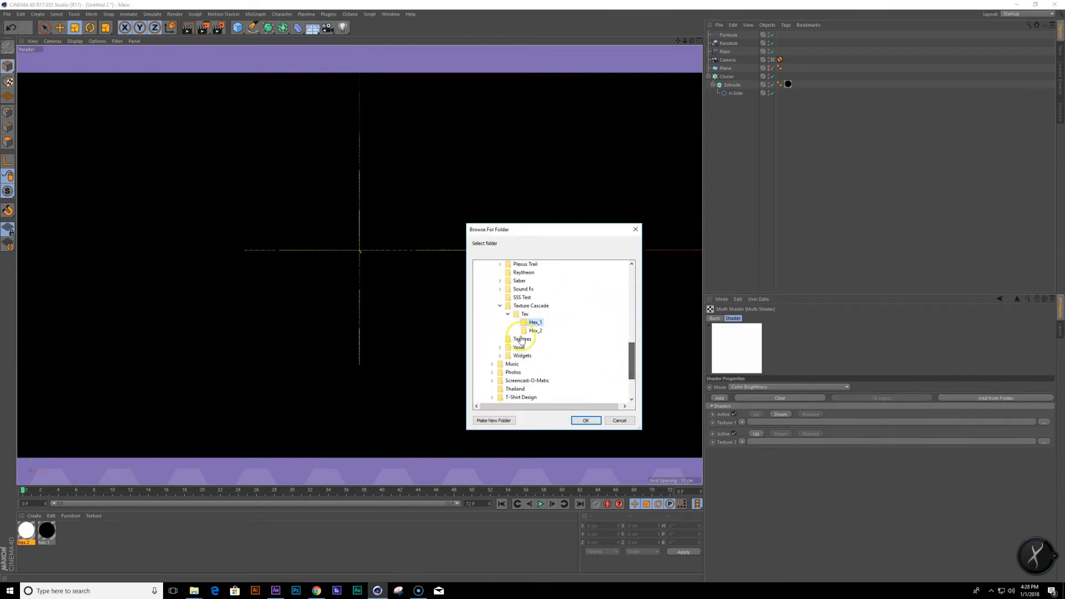
left_click(536, 332)
left_click(592, 421)
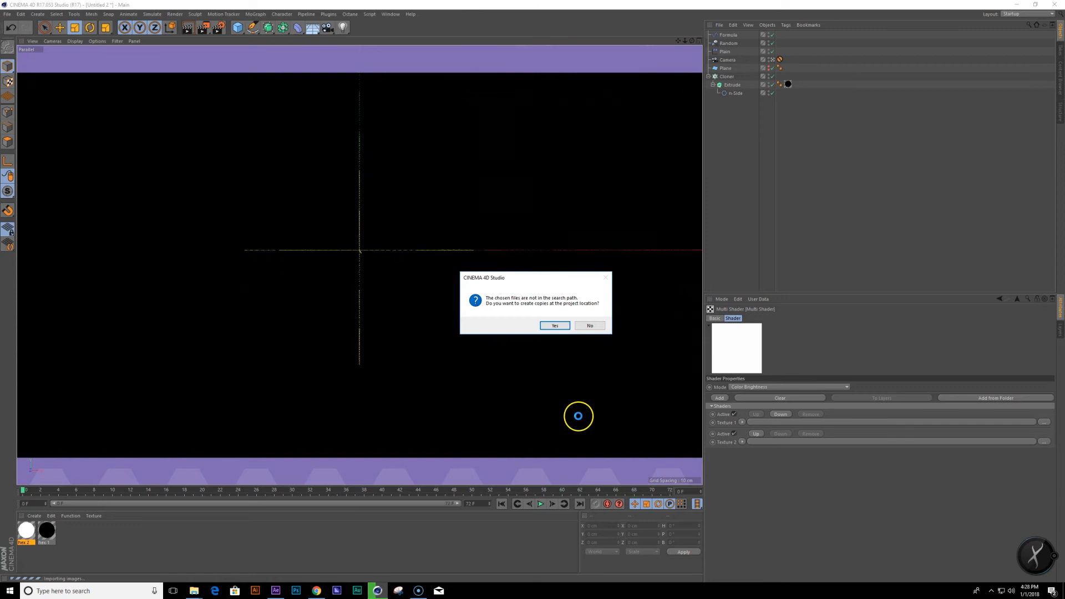
left_click(597, 325)
left_click(1018, 302)
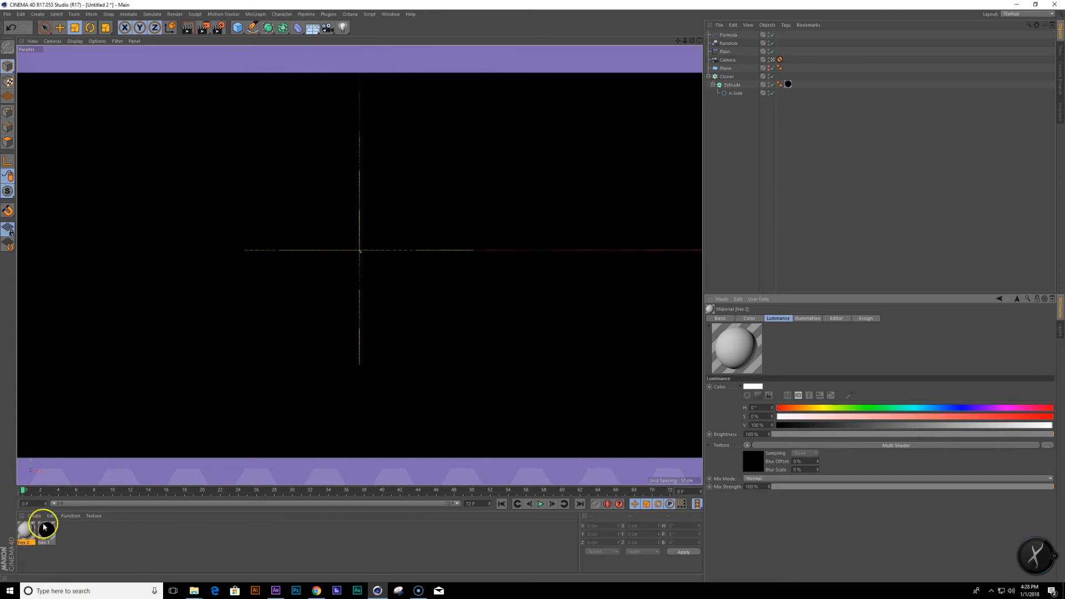
left_click(836, 446)
left_click(1018, 300)
Duplicate the hex 1 texture tag on the Extrude object and assign the hex 2 material to the copy.
left_click(788, 85)
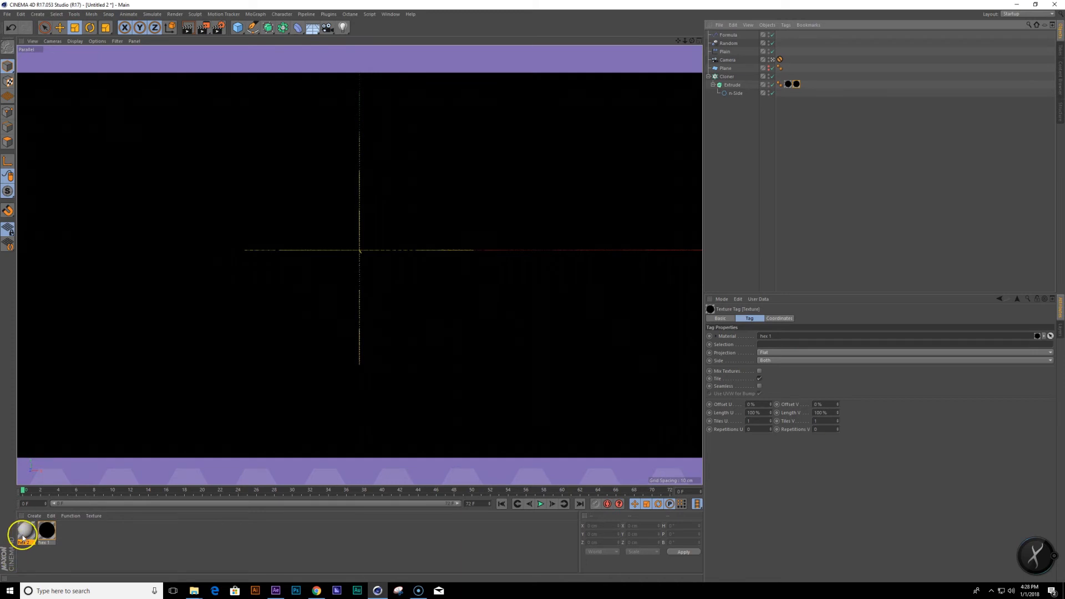
left_click_drag(23, 536, 745, 35)
left_click_drag(810, 88, 797, 85)
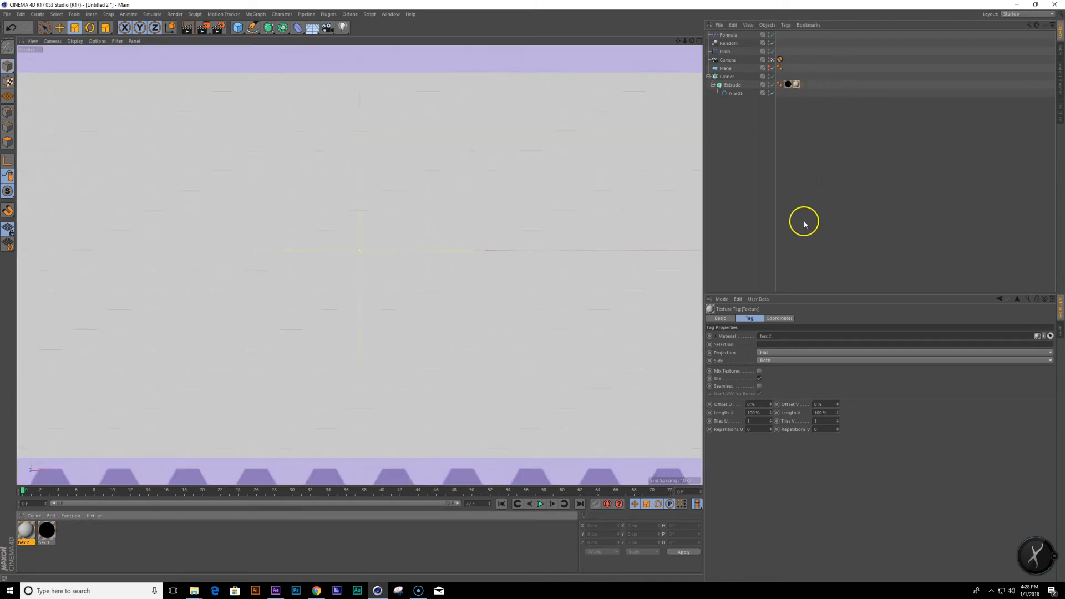
Turn off the Color channel of the hex 2 material.
double_click(796, 84)
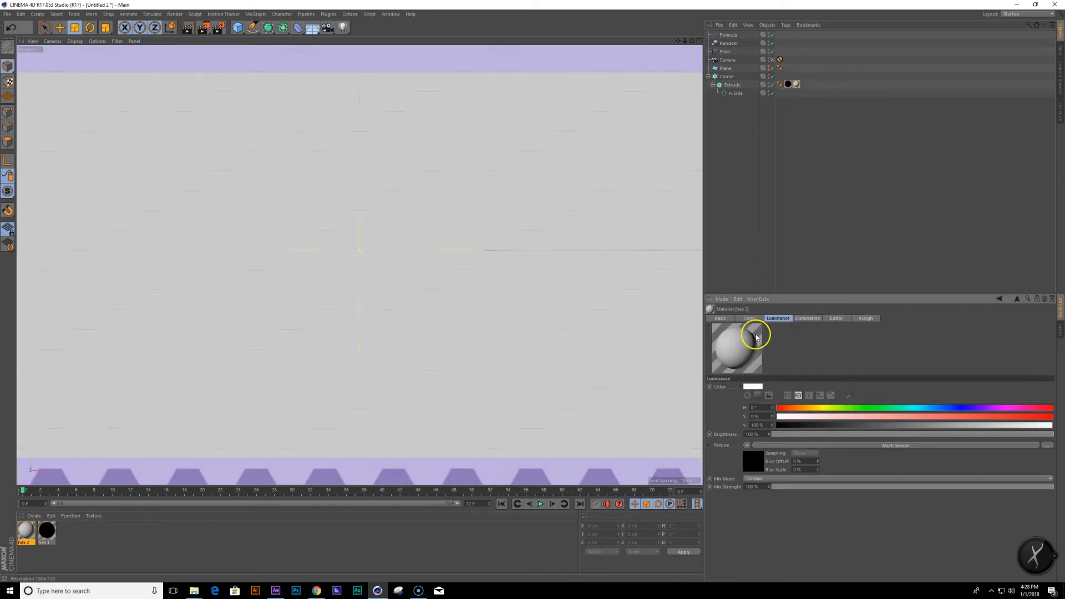
left_click(750, 318)
left_click(717, 319)
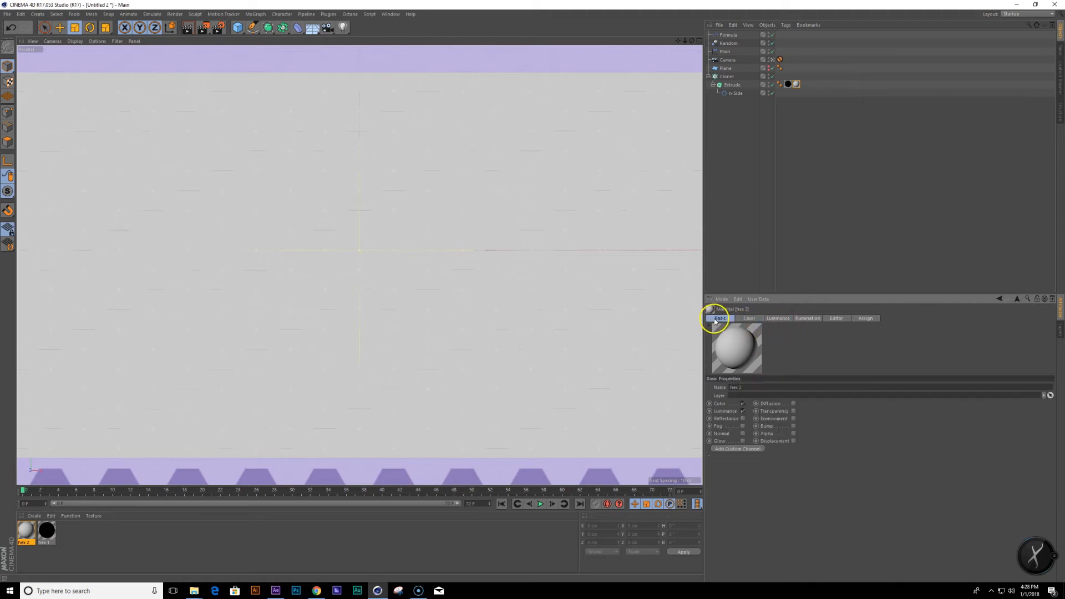
left_click(743, 403)
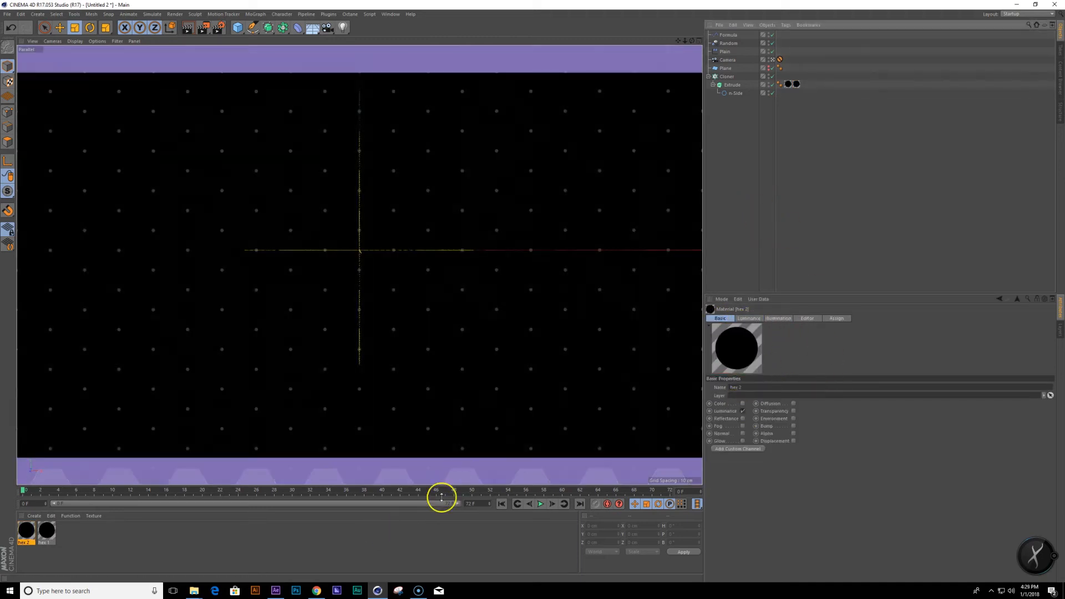
Play back and scrub the hexagon animation to check the hex 2 texture, and return to frame 0.
left_click_drag(39, 492, 21, 447)
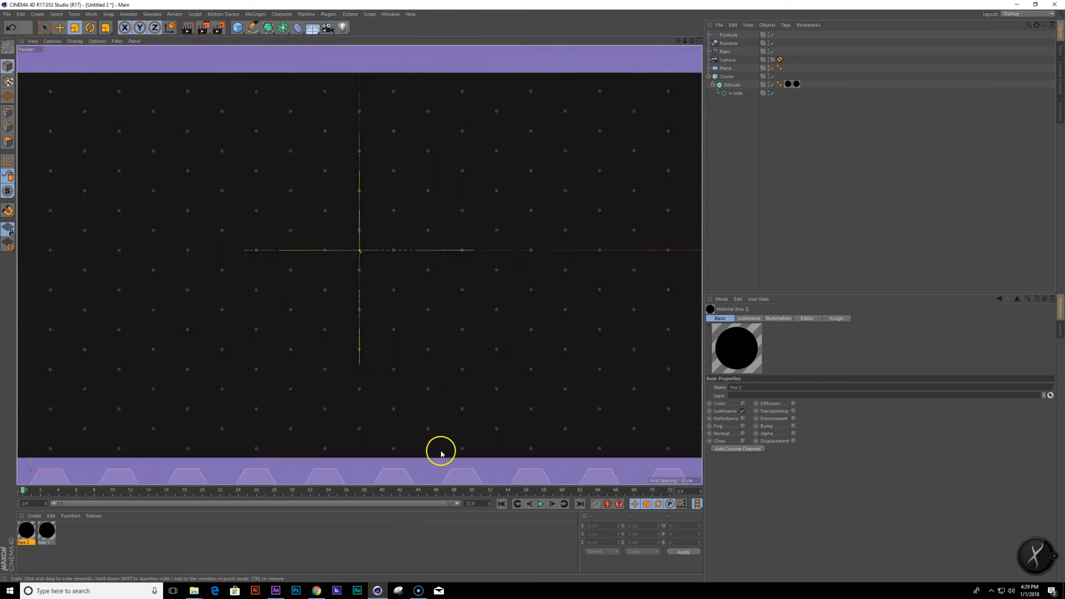
left_click(540, 504)
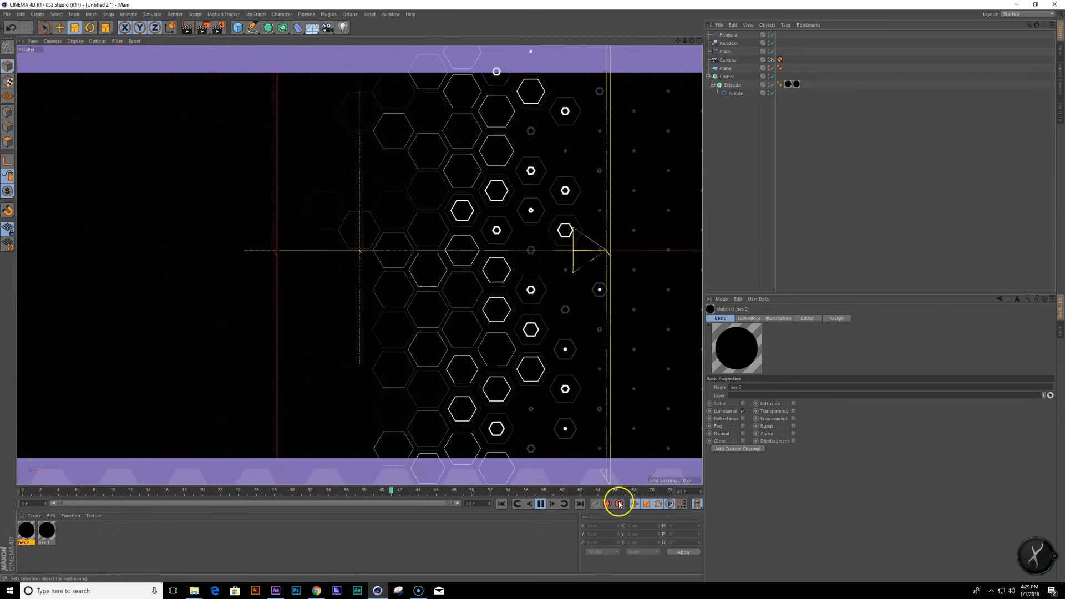
left_click(541, 504)
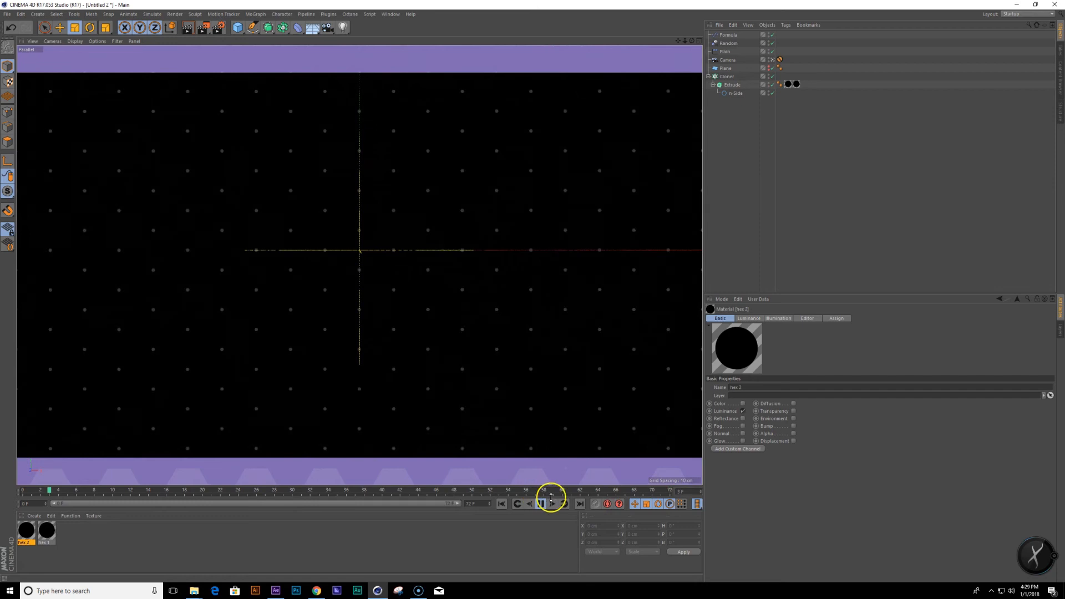
left_click_drag(92, 491, 25, 490)
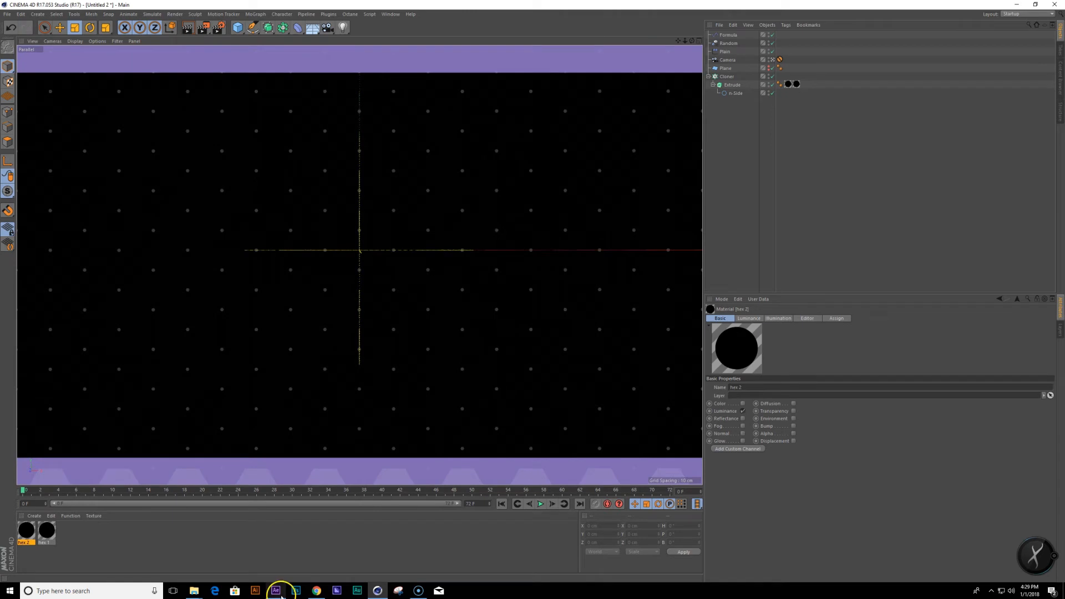
Switch to After Effects, try shifting Shape Layer 3 and Shape Layer 2 one frame later in Hex Texture, and scrub through the result.
left_click(276, 591)
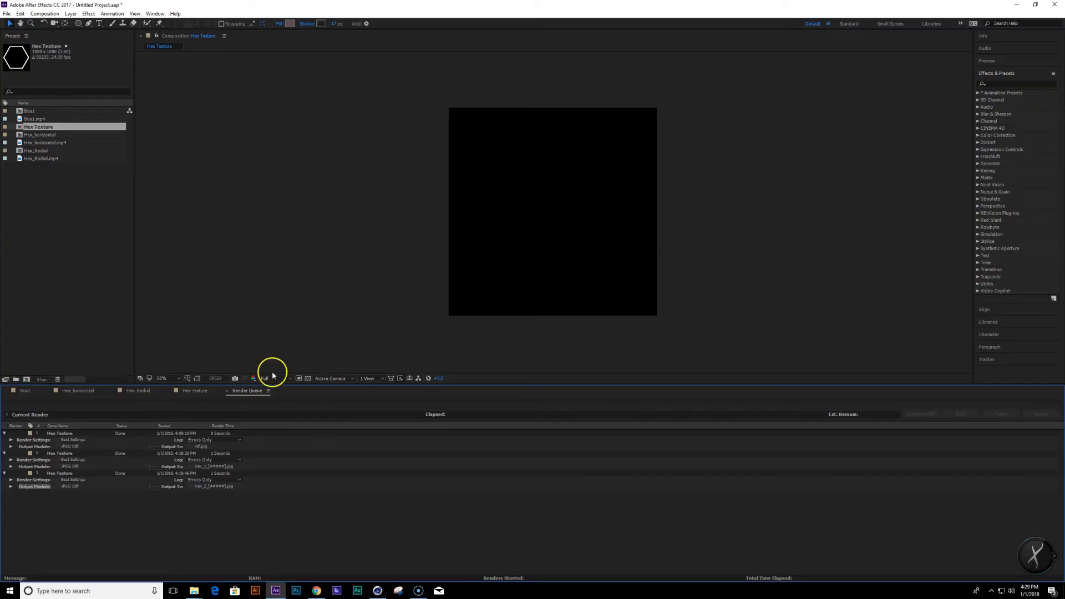
left_click(195, 391)
left_click_drag(331, 410, 137, 427)
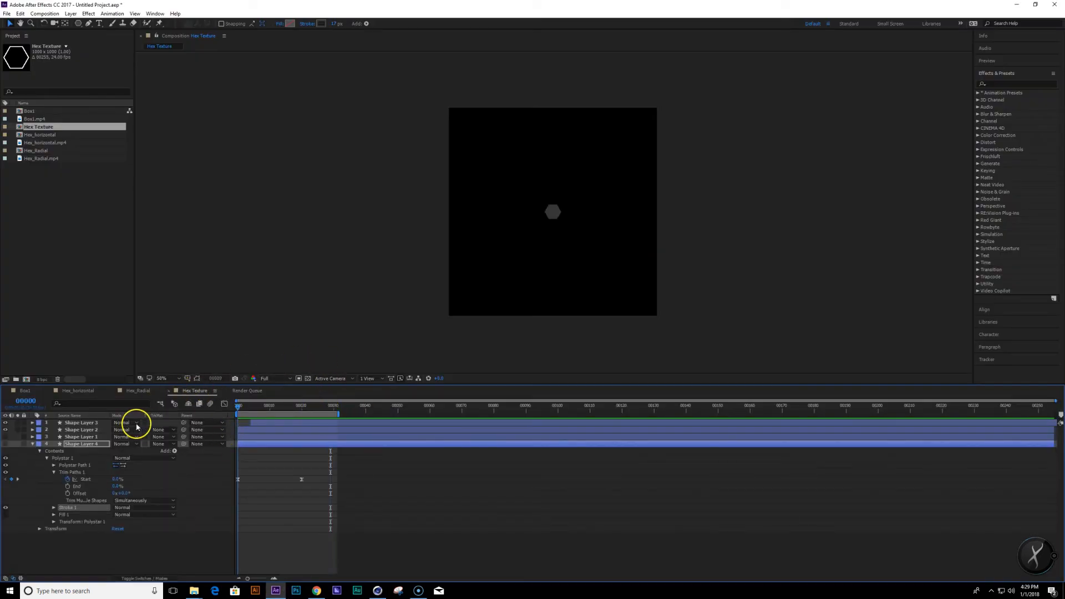
left_click(282, 429)
left_click(273, 424, "shift")
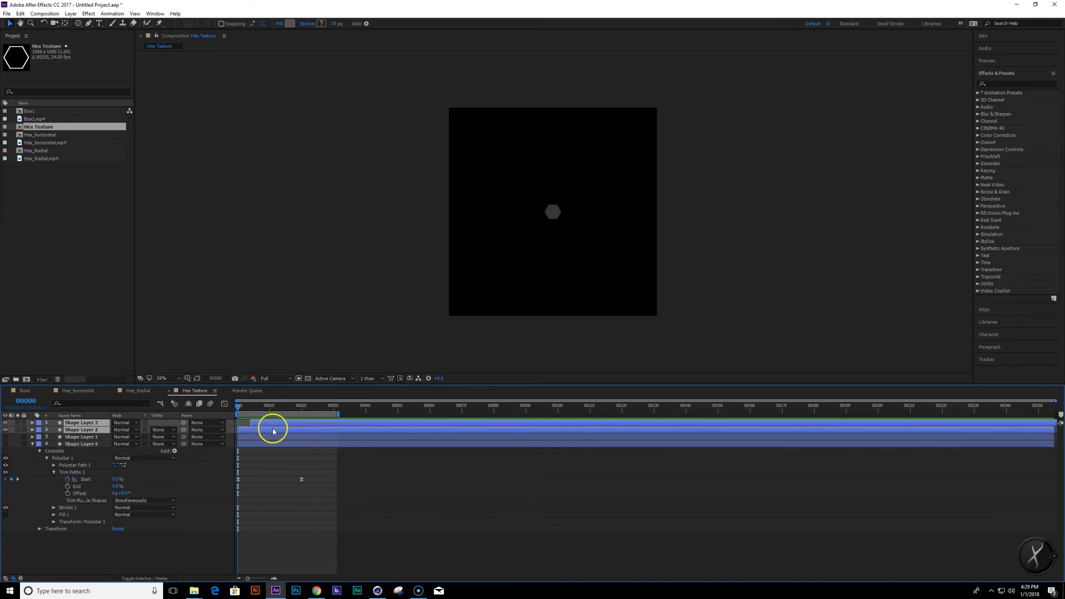
left_click_drag(242, 409, 334, 416)
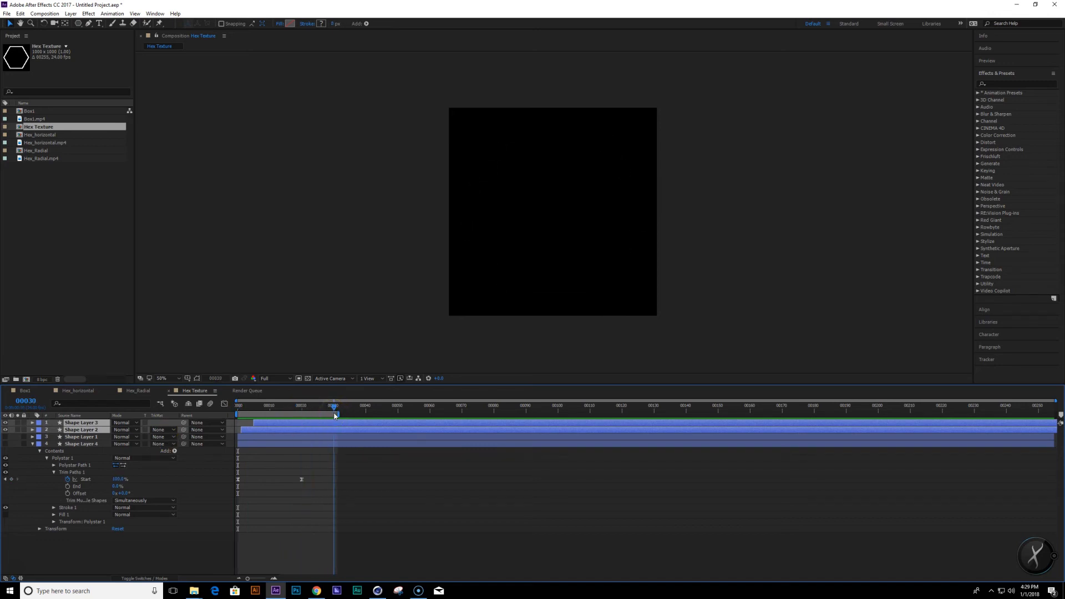
left_click_drag(335, 416, 248, 411)
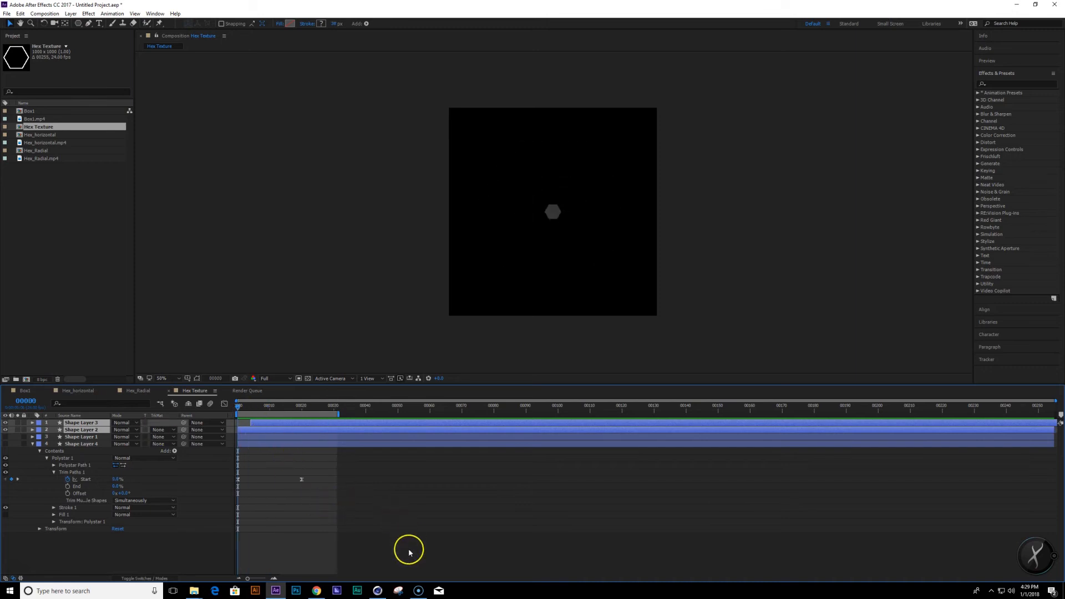
Switch back to Cinema 4D and try removing the first texture from the hex 2 material's Multi Shader.
left_click(377, 591)
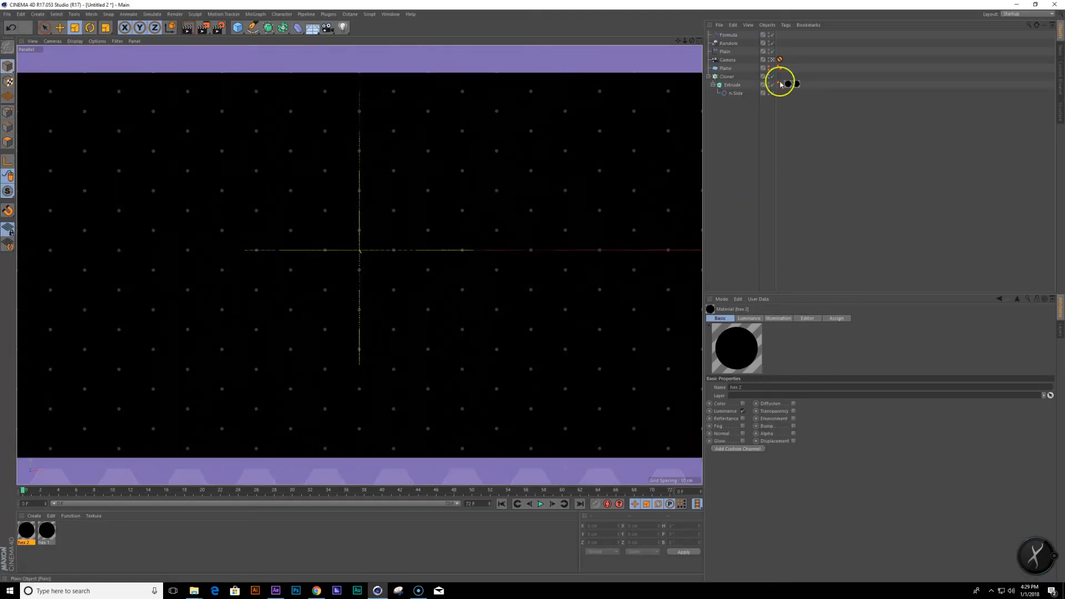
left_click(799, 85)
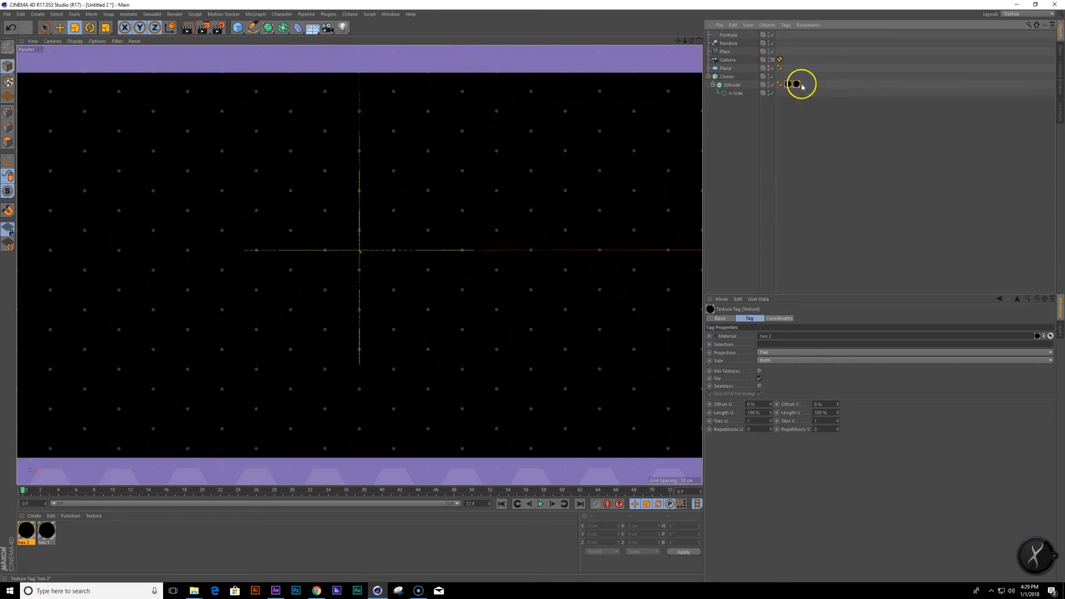
double_click(800, 85)
left_click(750, 318)
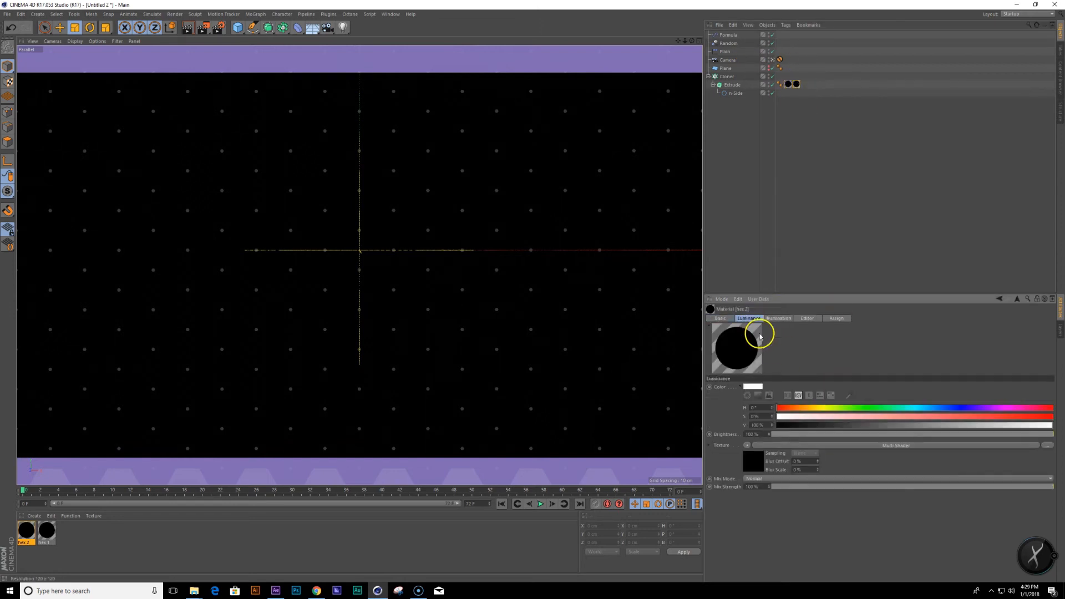
left_click(854, 450)
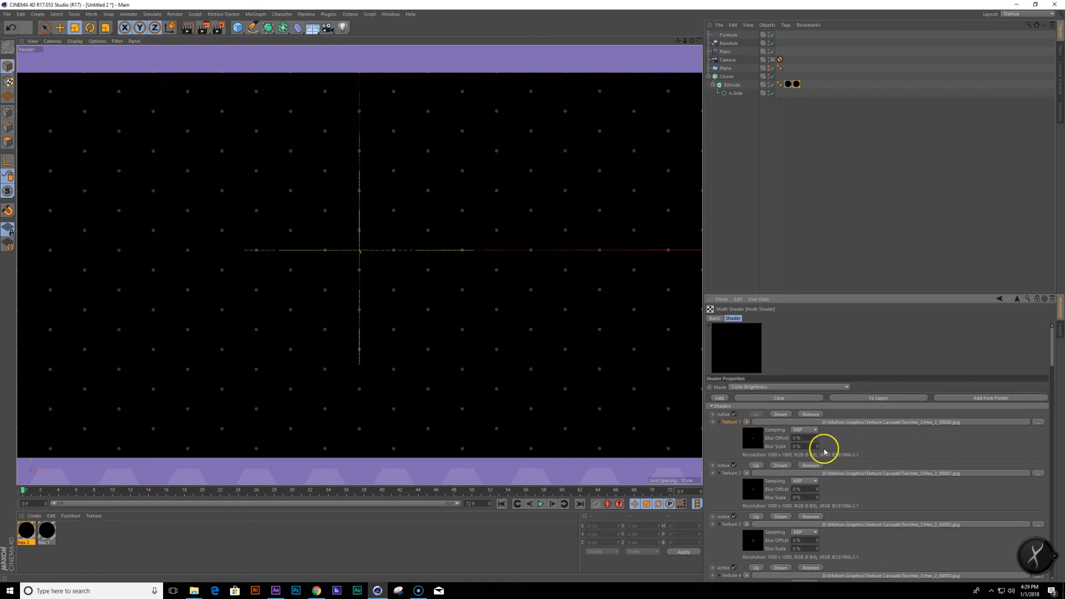
left_click(811, 415)
Switch to After Effects, shift Shape Layer 3 and Shape Layer 2 one frame later in Hex Texture, and go to frame 0.
left_click(357, 591)
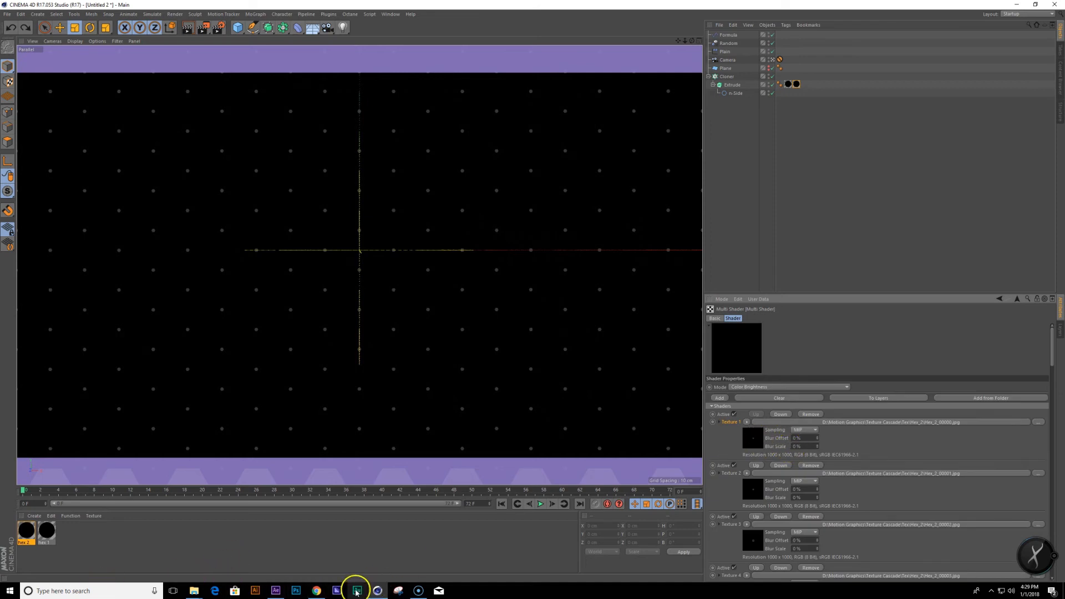
mouse_move(276, 591)
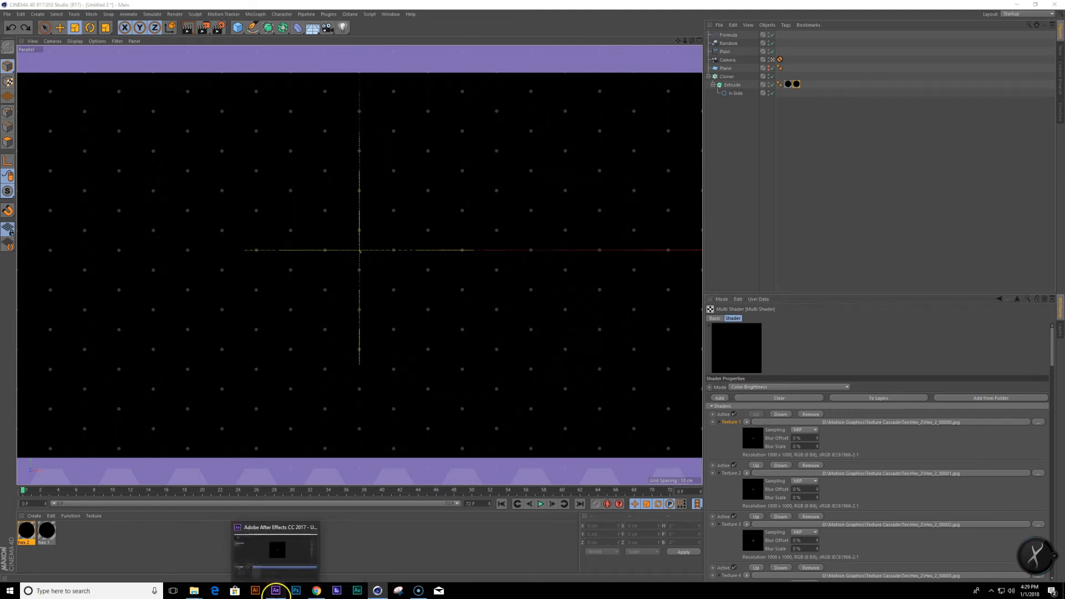
left_click(277, 547)
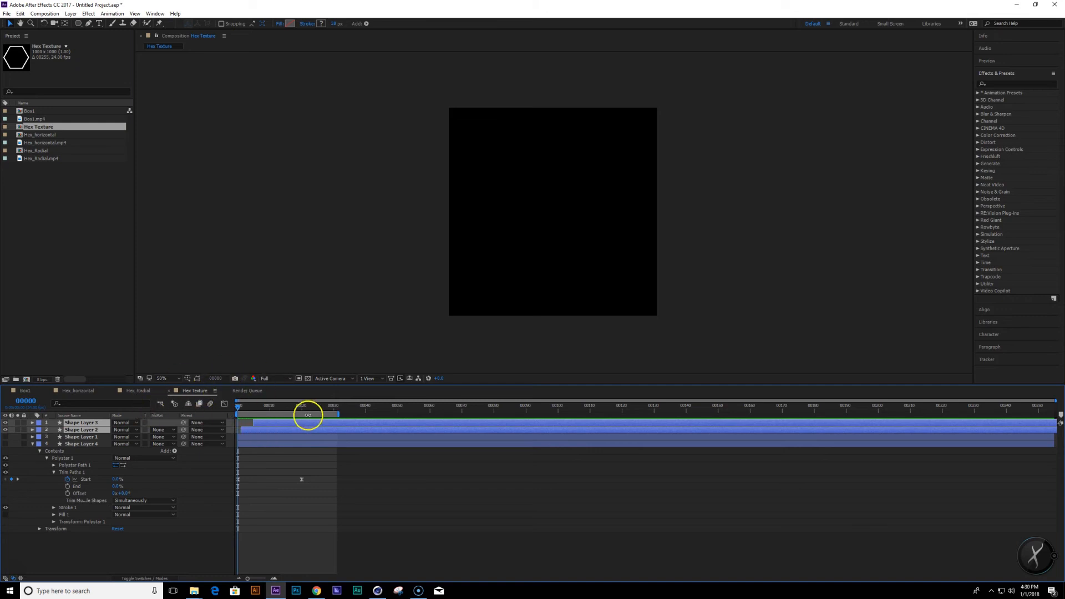
left_click(391, 406)
left_click_drag(257, 411, 32, 424)
Queue the current Hex Texture frame as a still render with Best Settings and a JPEG output module.
key("ctrl+alt+s")
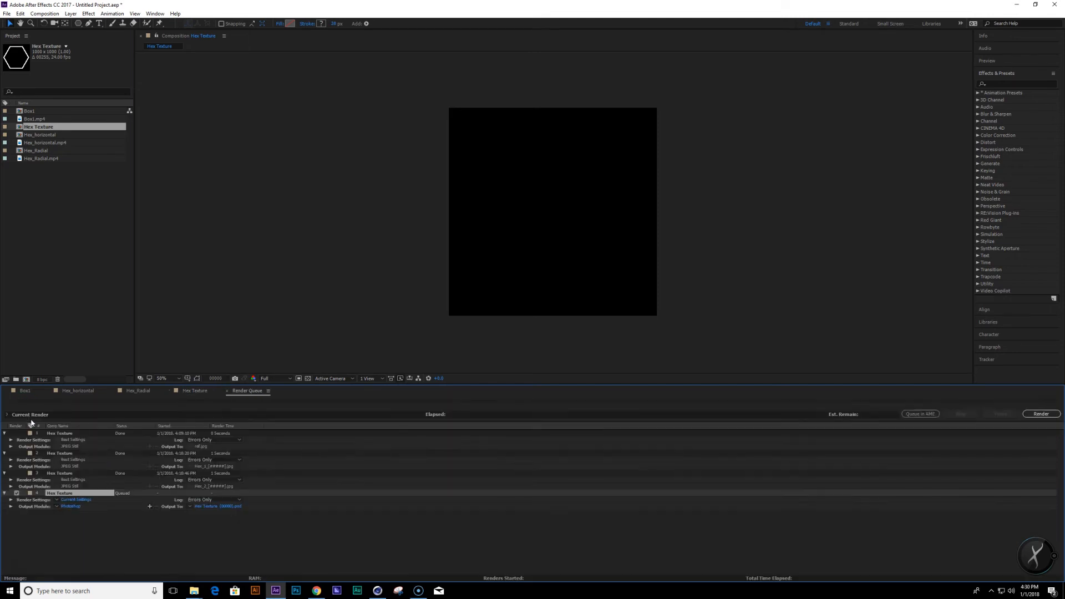
left_click(56, 501)
left_click(78, 506)
left_click(56, 507)
left_click(87, 428)
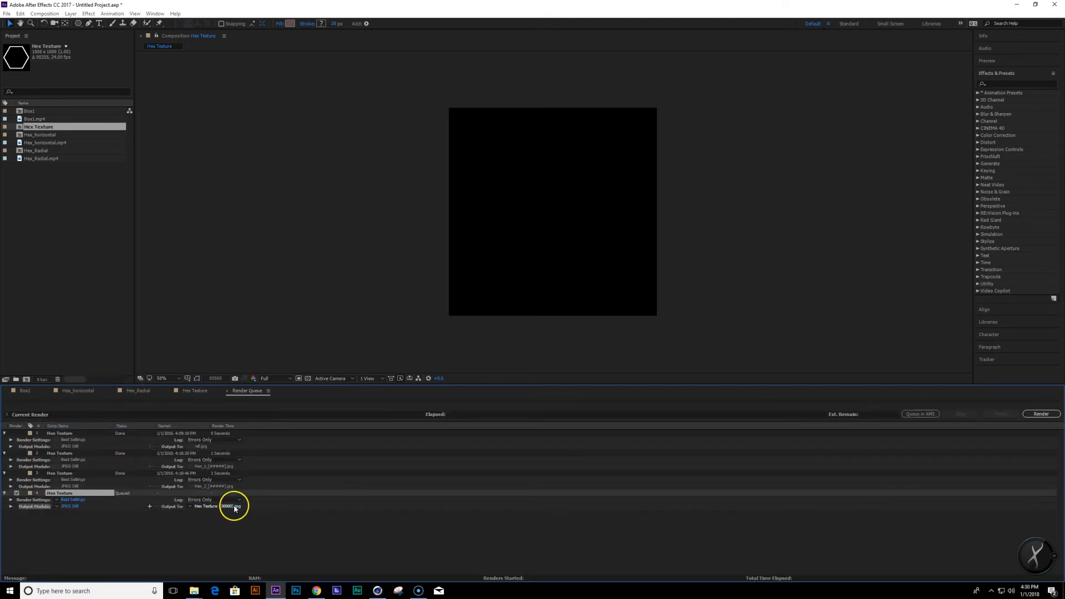
Set the queued still's output to replace Hex_2_00000.jpg in the Hex_2 folder and render it.
left_click(232, 505)
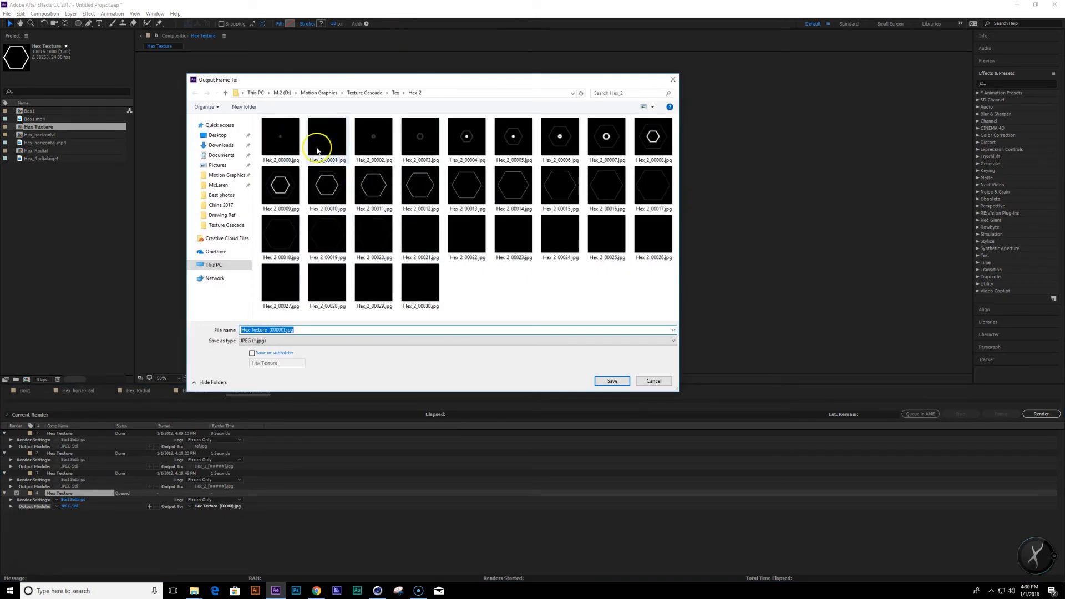
left_click(284, 142)
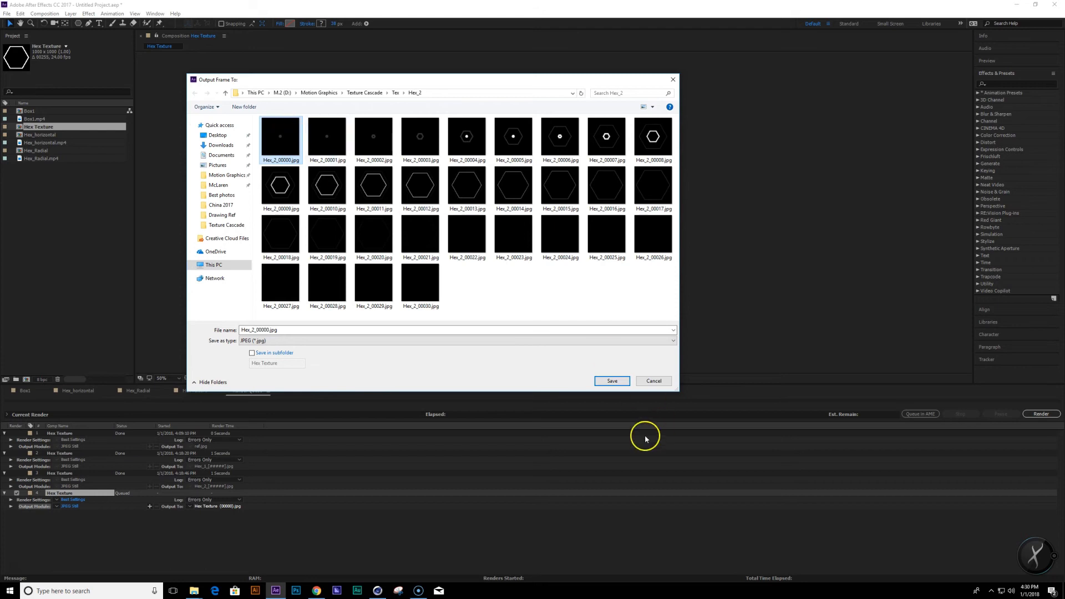
left_click(613, 381)
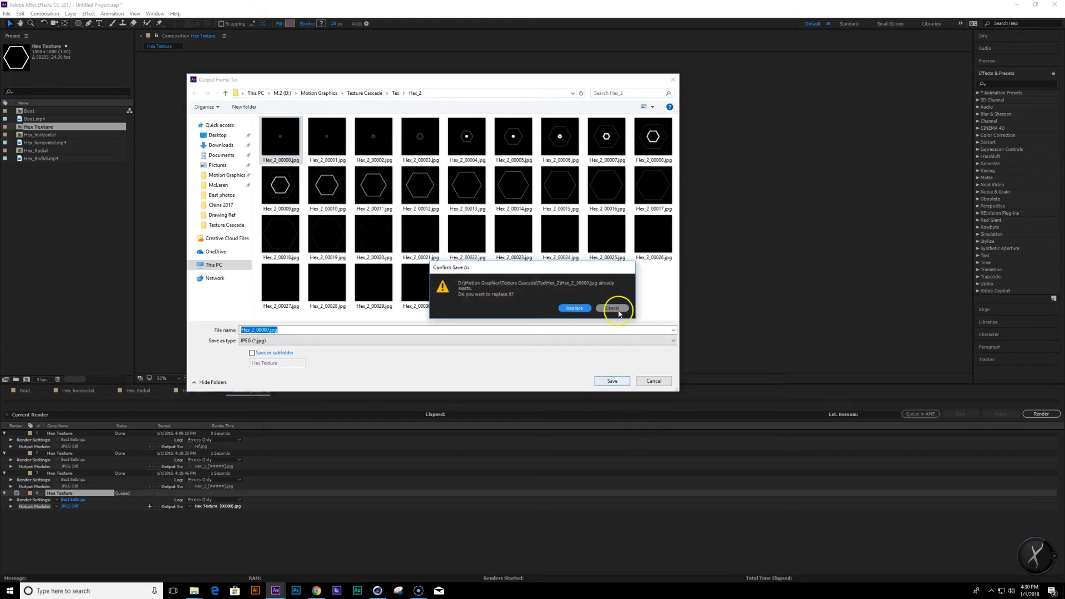
left_click(572, 308)
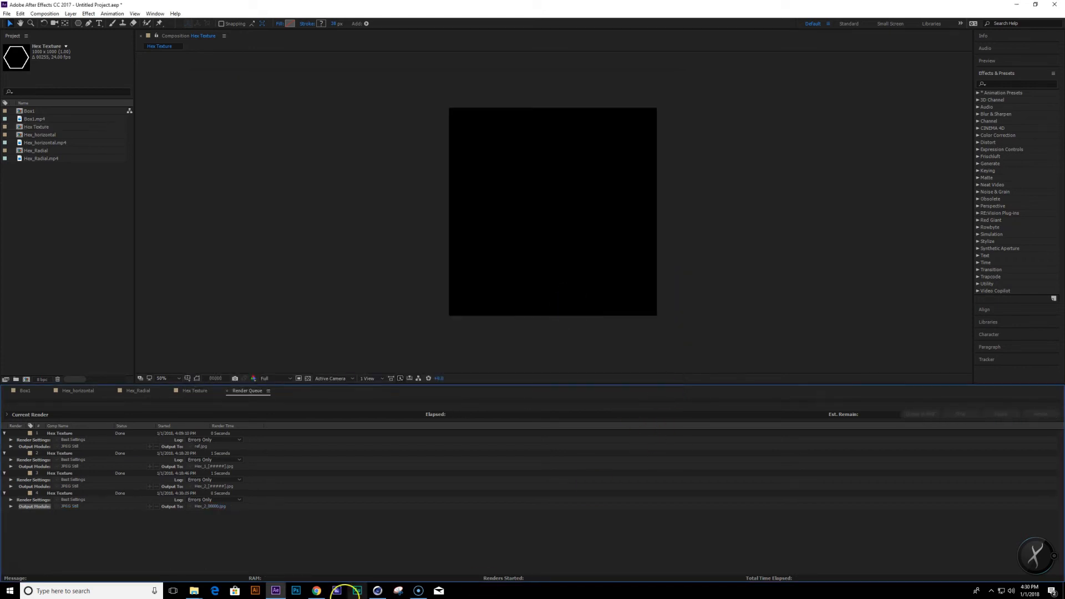
Switch to Cinema 4D and reload the image of the first texture in the hex 2 Multi Shader.
left_click(377, 591)
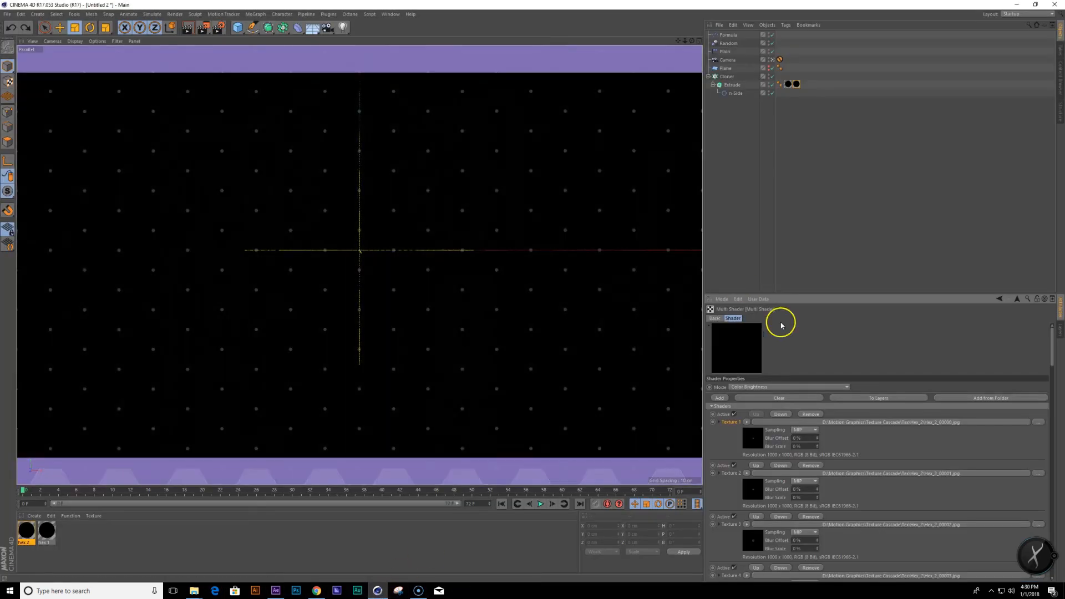
left_click(842, 423)
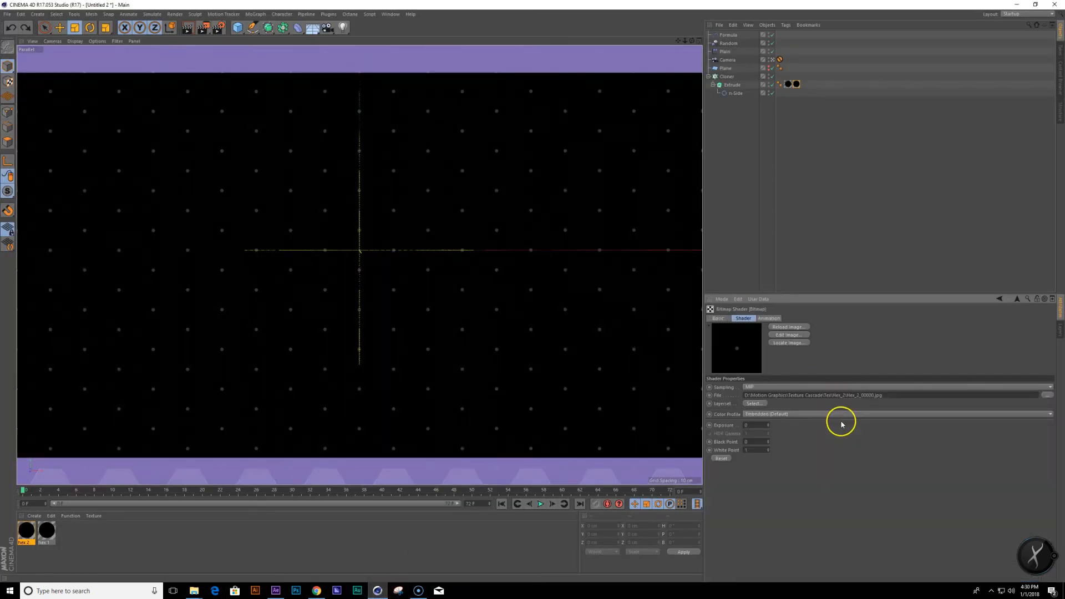
left_click(793, 328)
Play and scrub through the animation to check the hexagon sweep with the reloaded first texture.
left_click_drag(83, 490, 31, 480)
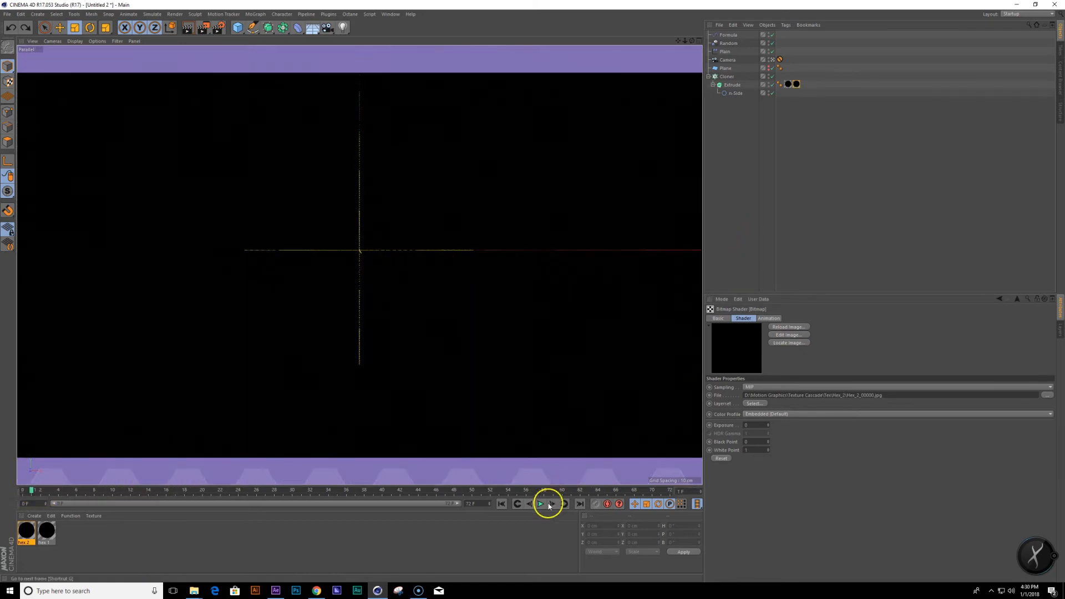
left_click(540, 504)
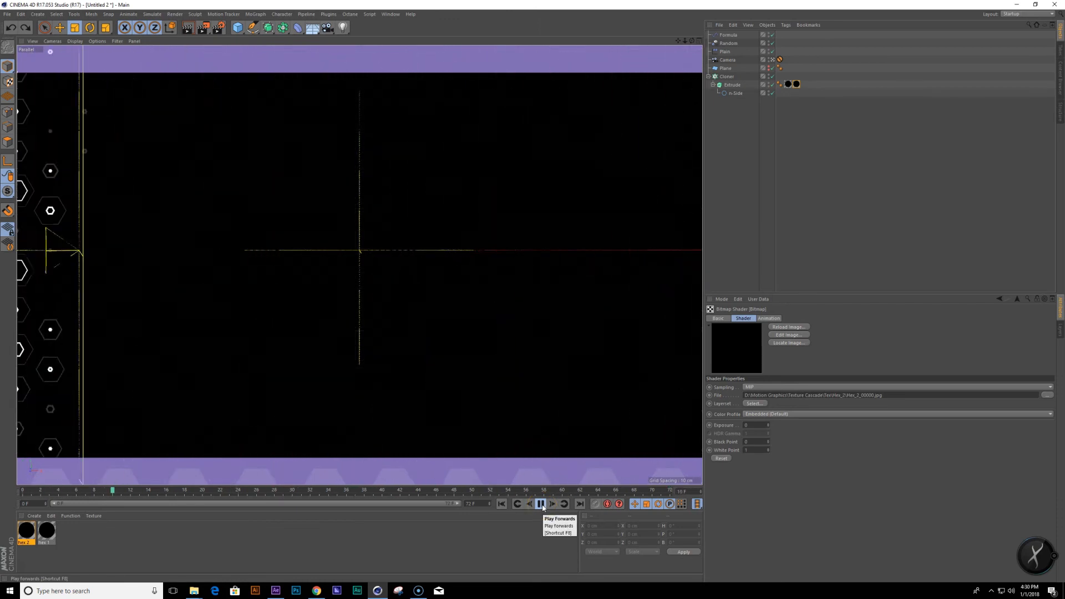
left_click(541, 503)
left_click_drag(409, 492, 311, 507)
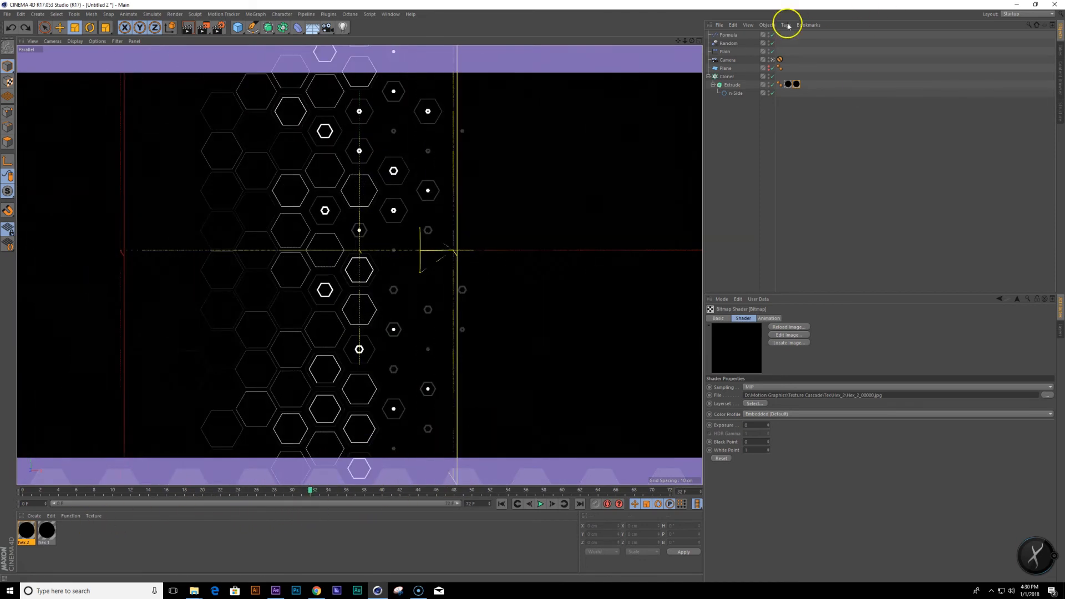
Shape the Plain effector's falloff spline into a smooth S-curve rising from 0 at its start to 1 at its end.
left_click(725, 52)
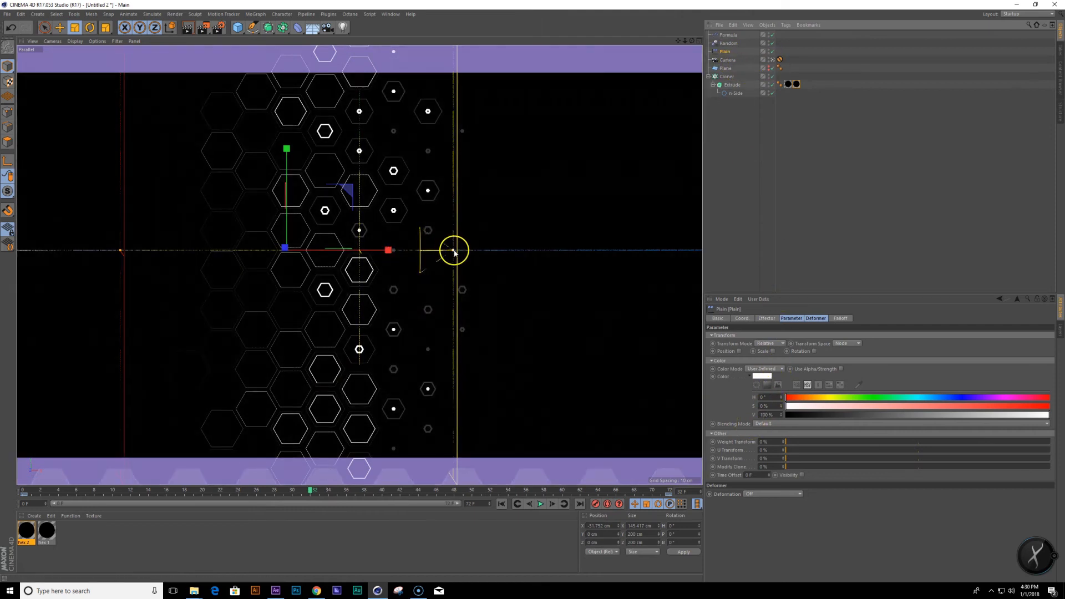
left_click_drag(454, 251, 486, 250)
key("ctrl+z")
left_click(841, 319)
left_click(791, 465)
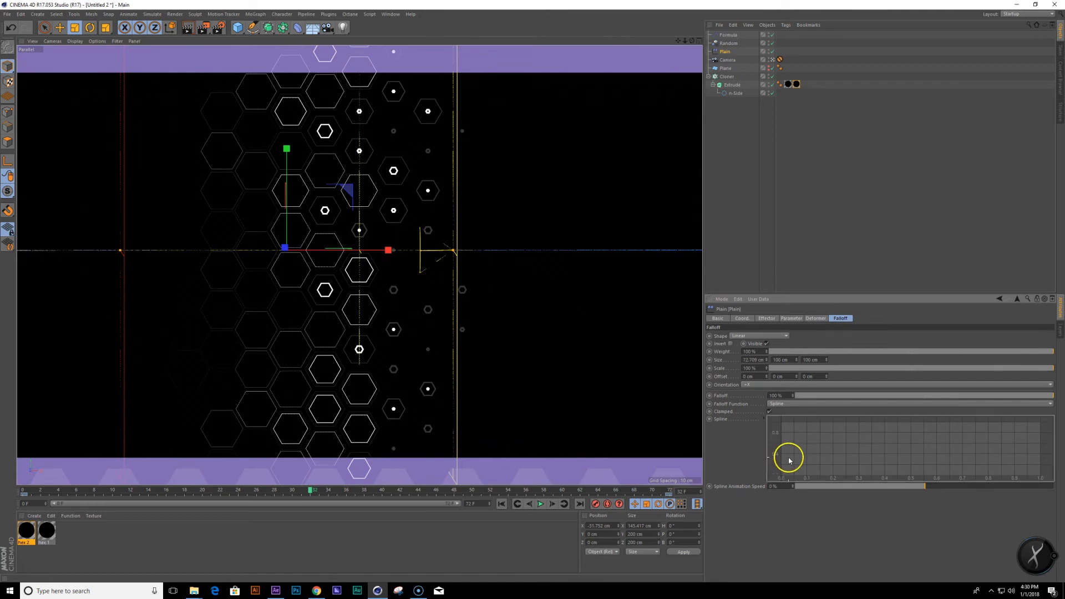
left_click(787, 465, "ctrl")
left_click_drag(786, 465, 767, 489)
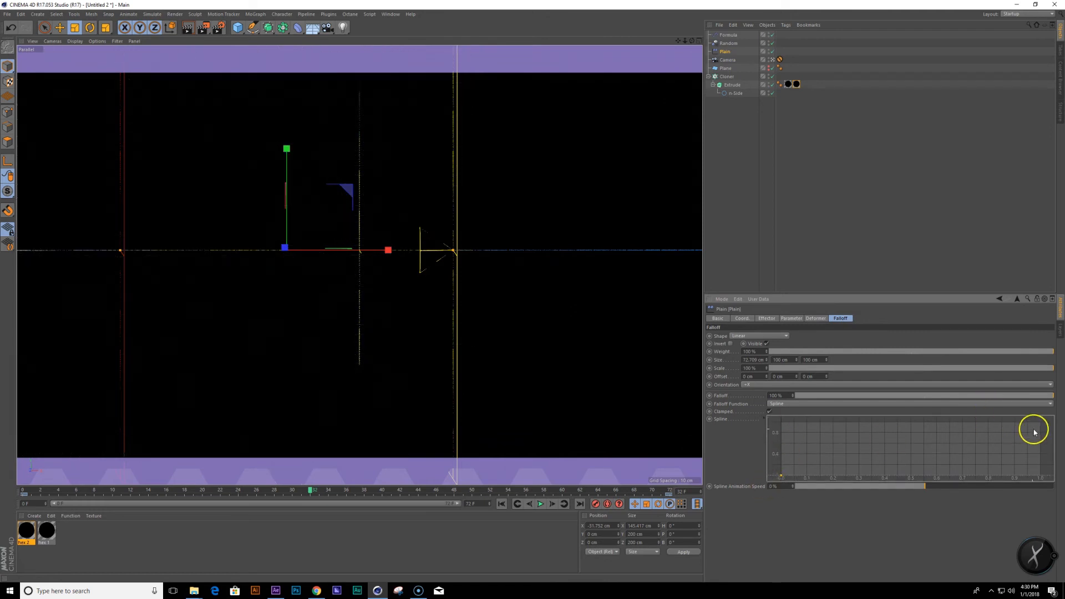
left_click(1000, 445, "ctrl")
left_click_drag(999, 444, 913, 440)
left_click(783, 476)
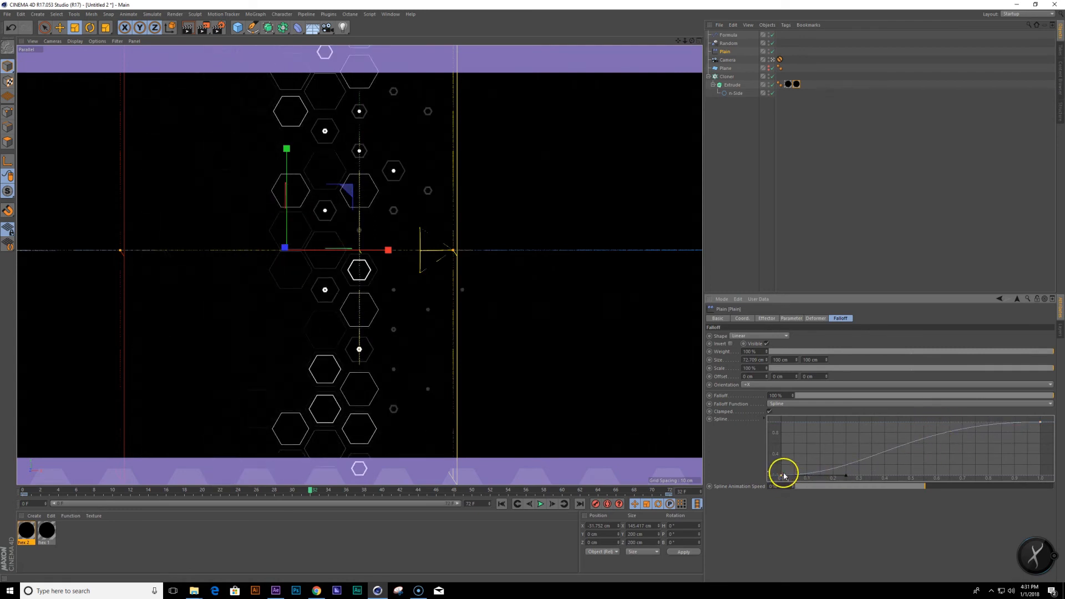
mouse_move(849, 477)
left_mouse_down()
mouse_move(811, 475)
mouse_move(887, 475)
mouse_move(856, 475)
left_mouse_up()
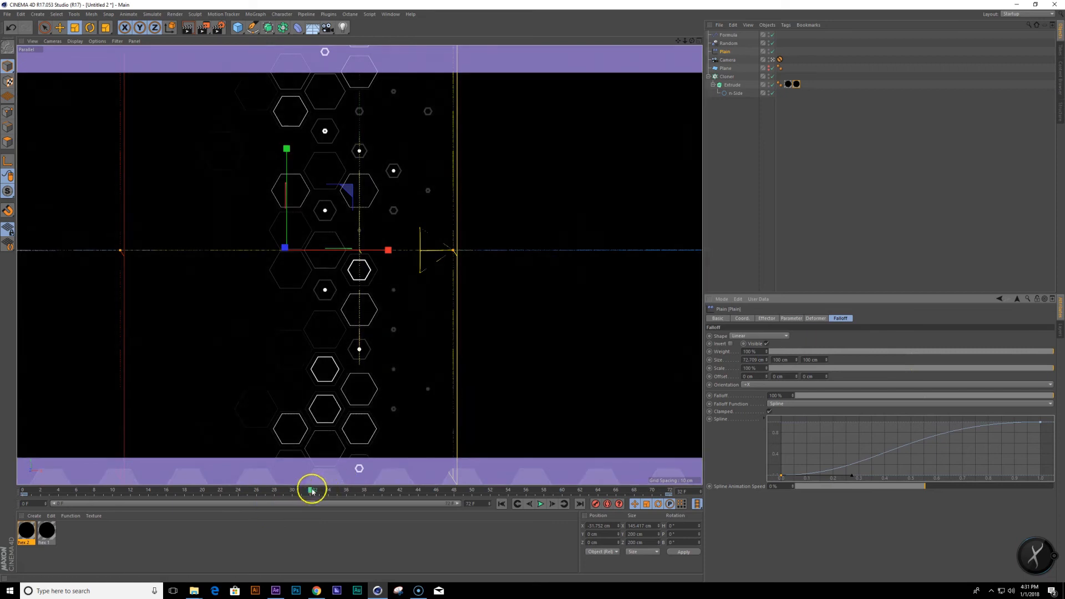
Play the animation from frame 0 and scrub around its middle frames to check the reshaped falloff.
left_click_drag(309, 490, 8, 512)
left_click(541, 503)
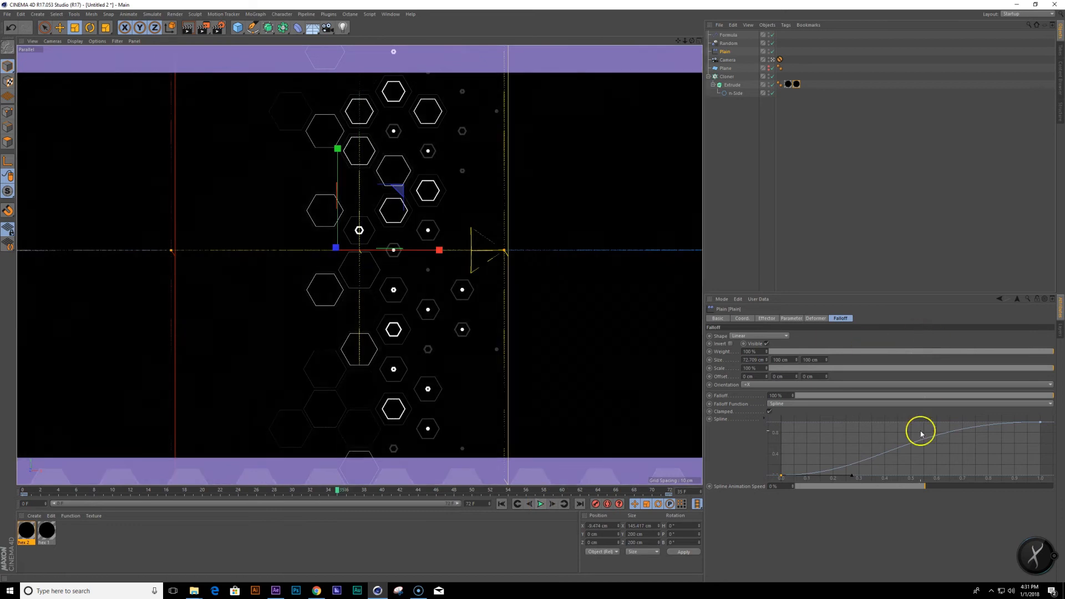
left_click(767, 318)
left_click_drag(340, 494, 354, 467)
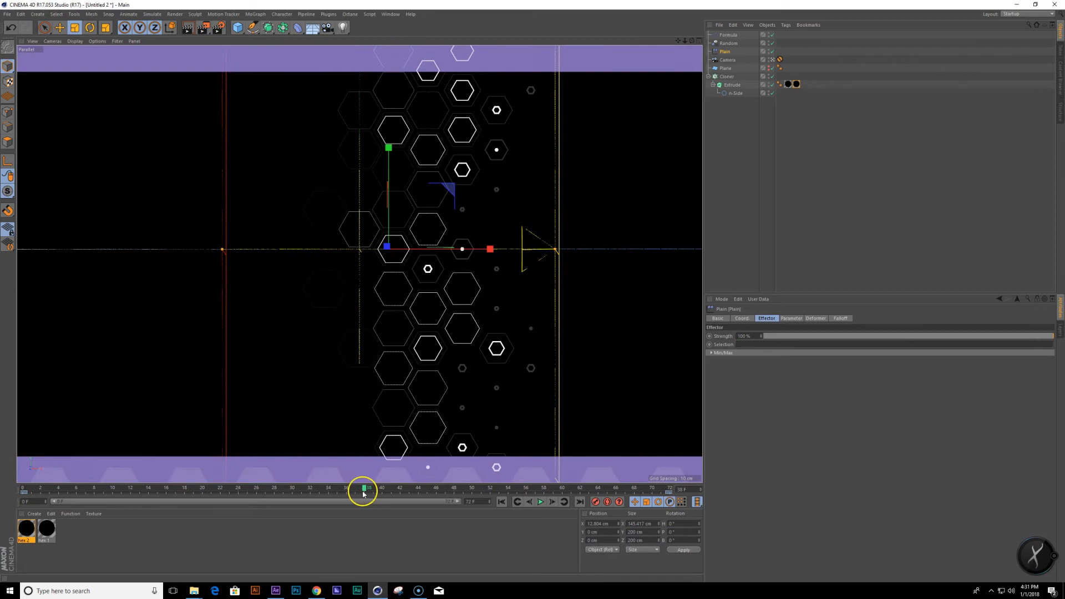
left_click_drag(363, 494, 320, 483)
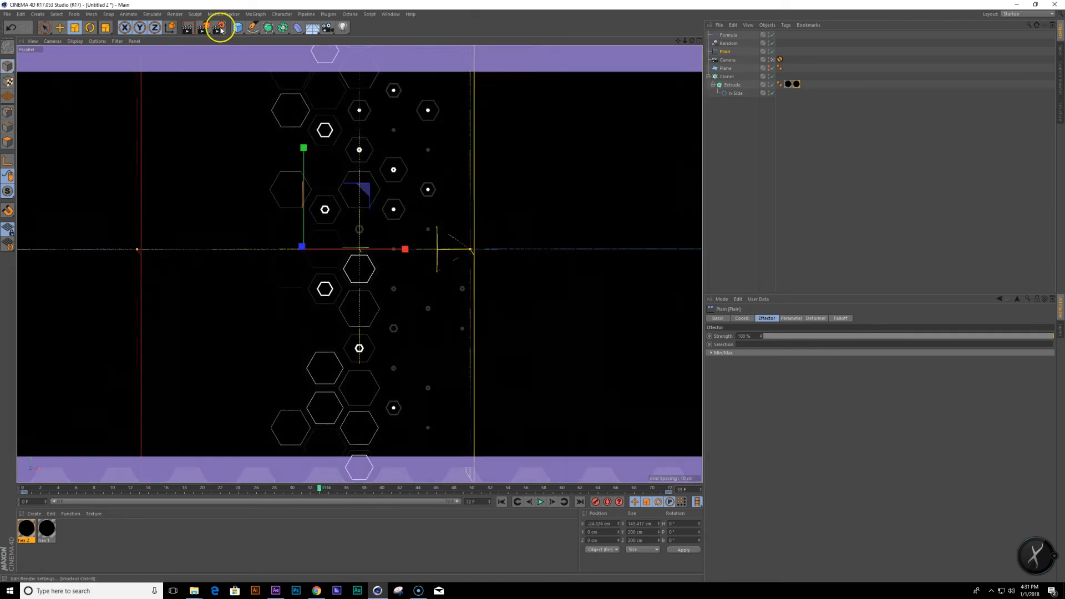
Open the render settings and set the output frame range to All Frames.
left_click(220, 27)
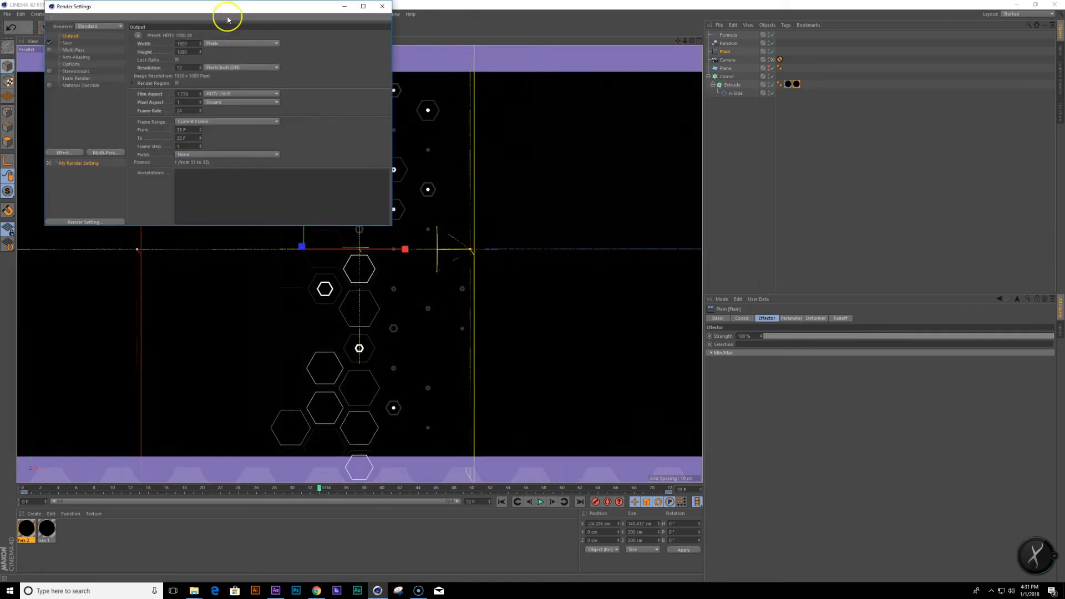
left_click_drag(186, 6, 457, 77)
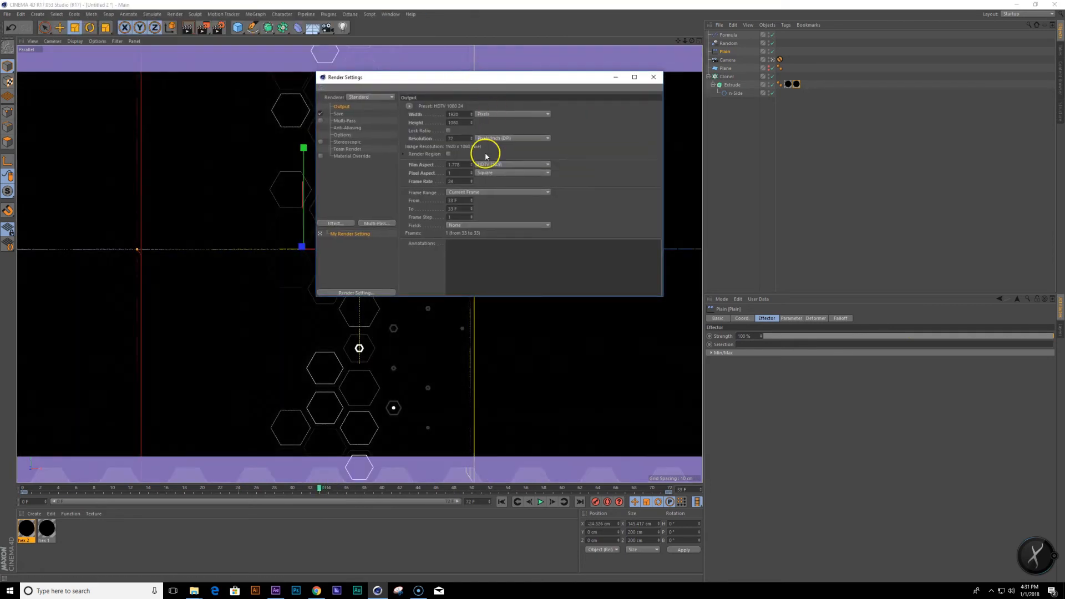
left_click(486, 194)
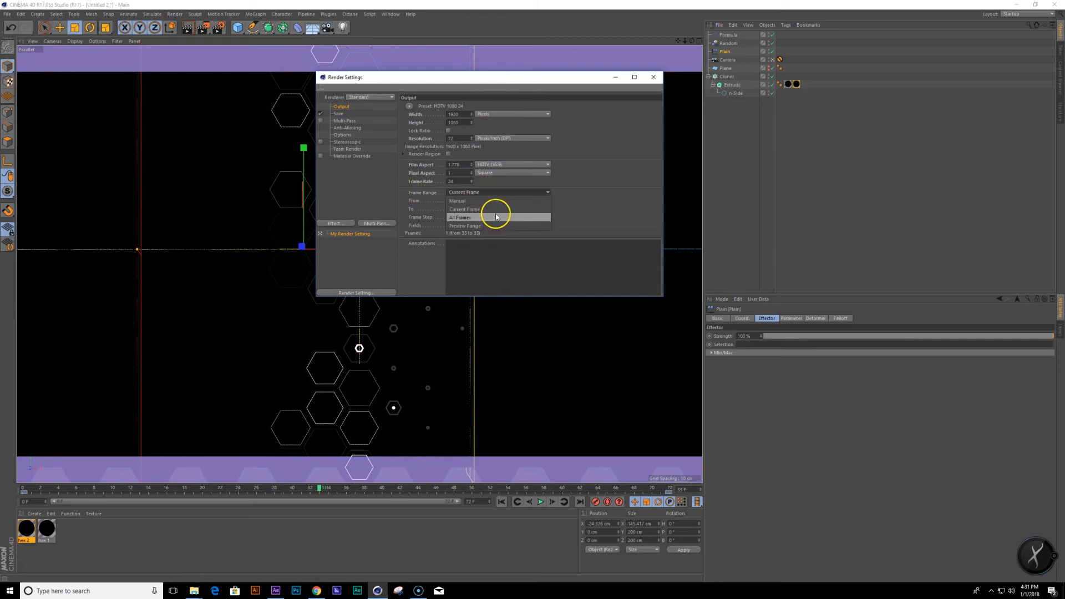
left_click(496, 216)
left_click(481, 193)
left_click(483, 216)
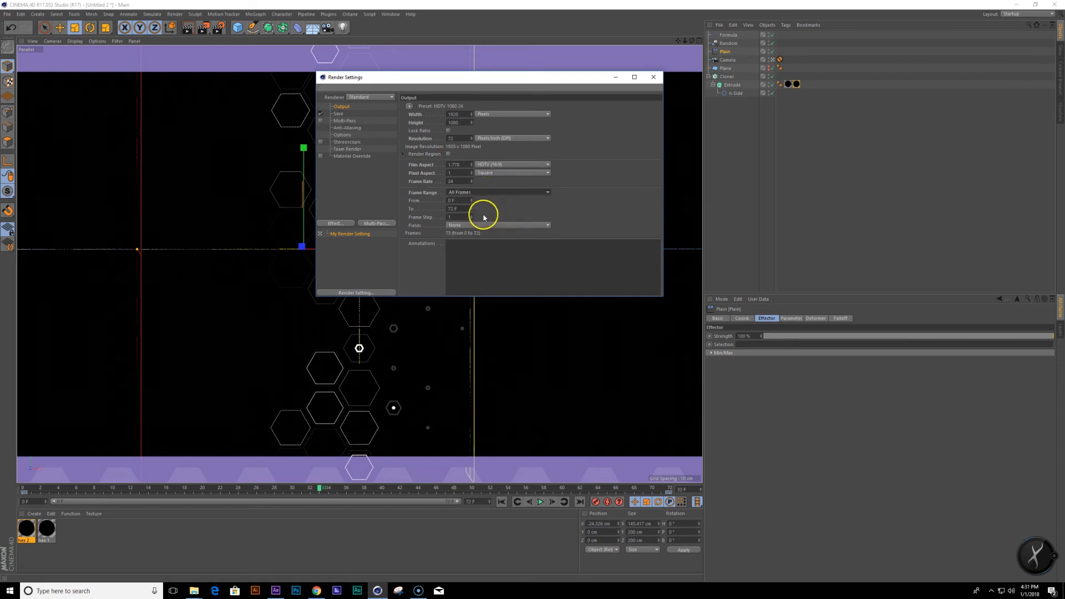
Try a different anti-aliasing mode in the render settings and change it back.
left_click(353, 127)
left_click(511, 107)
left_click(494, 131)
left_click(512, 107)
left_click(488, 121)
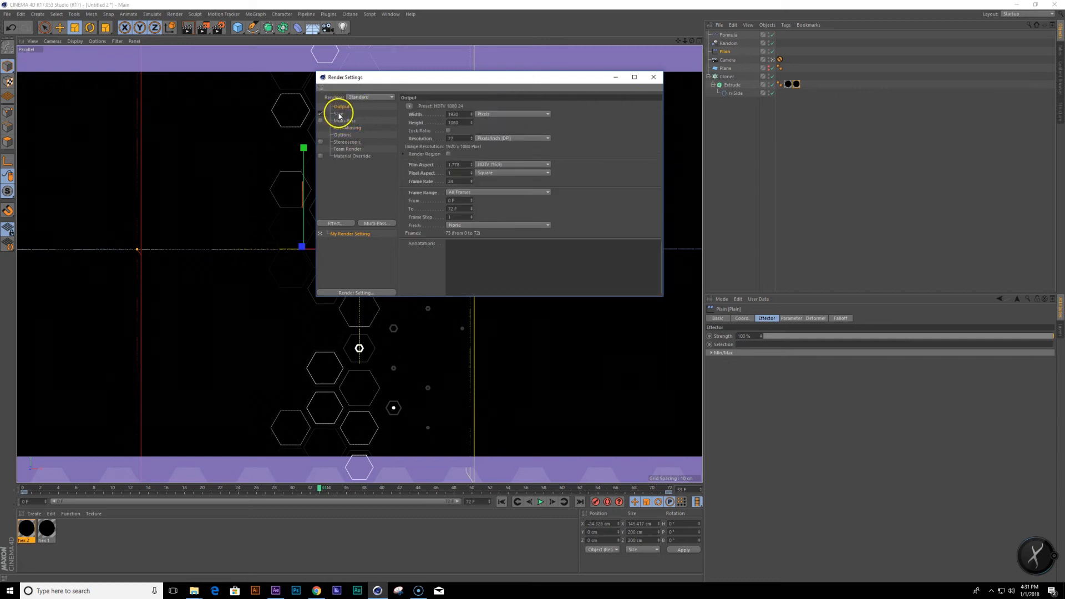
Browse to the Texture Cascade folder for the render's save location and create and open a folder named renders.
left_click(339, 113)
left_click(642, 121)
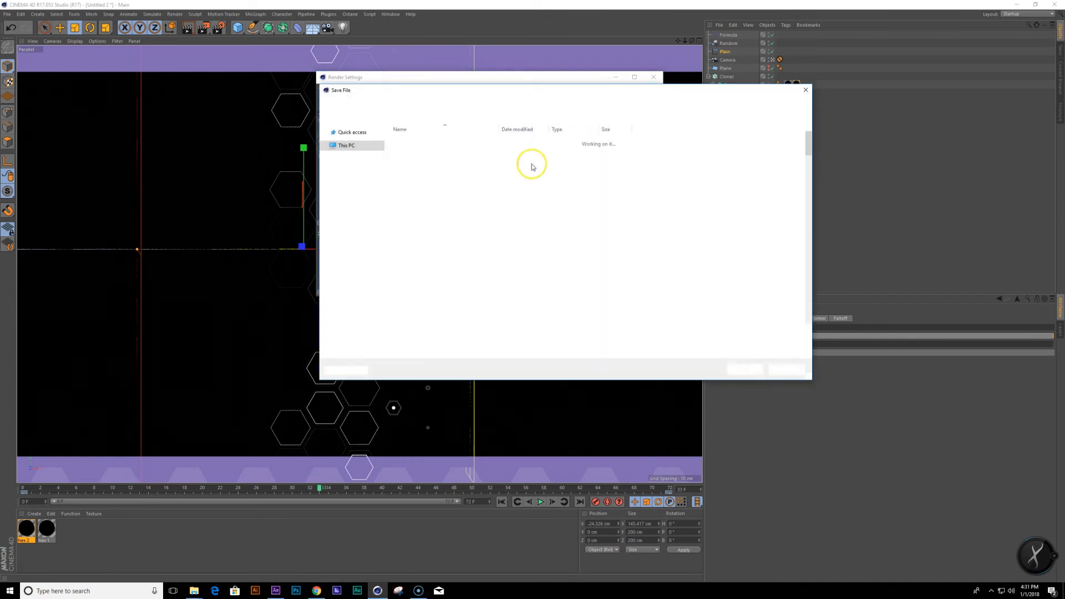
left_click(466, 103)
scroll(461, 233, "down", 2)
left_click(434, 300)
double_click(434, 300)
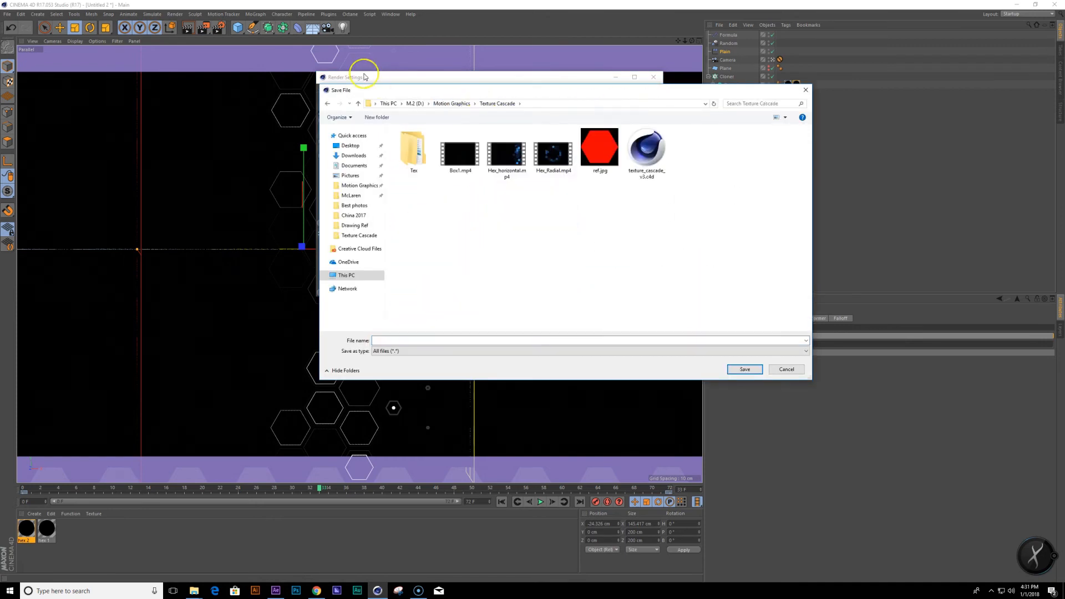
left_click(385, 118)
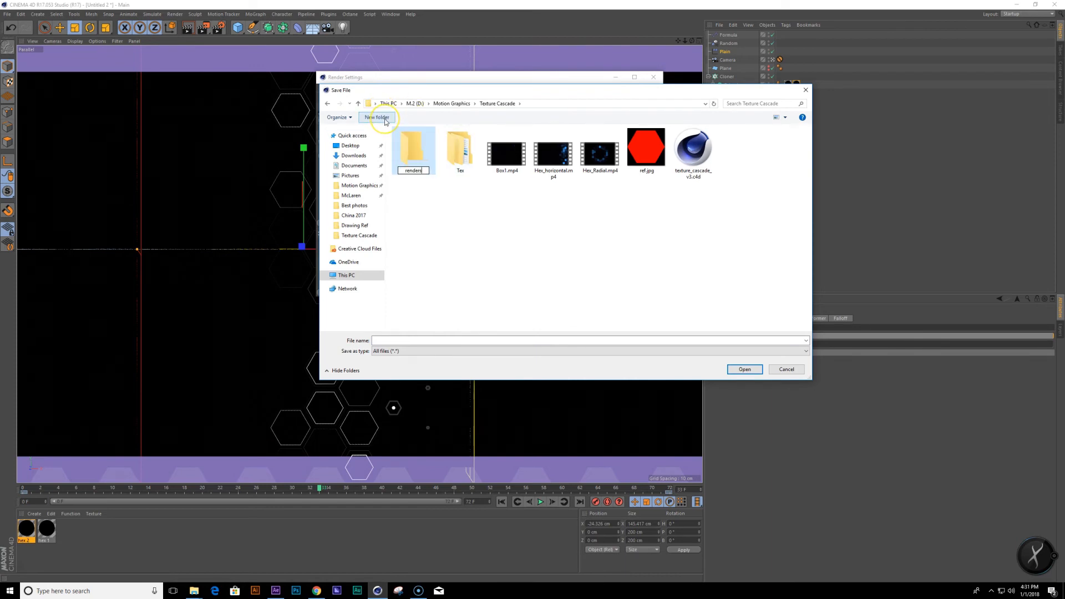
type("renders")
key("Return")
key("Return")
Create a Hex1 folder inside renders and save the render output there under the file name Hex1_.
left_click(385, 118)
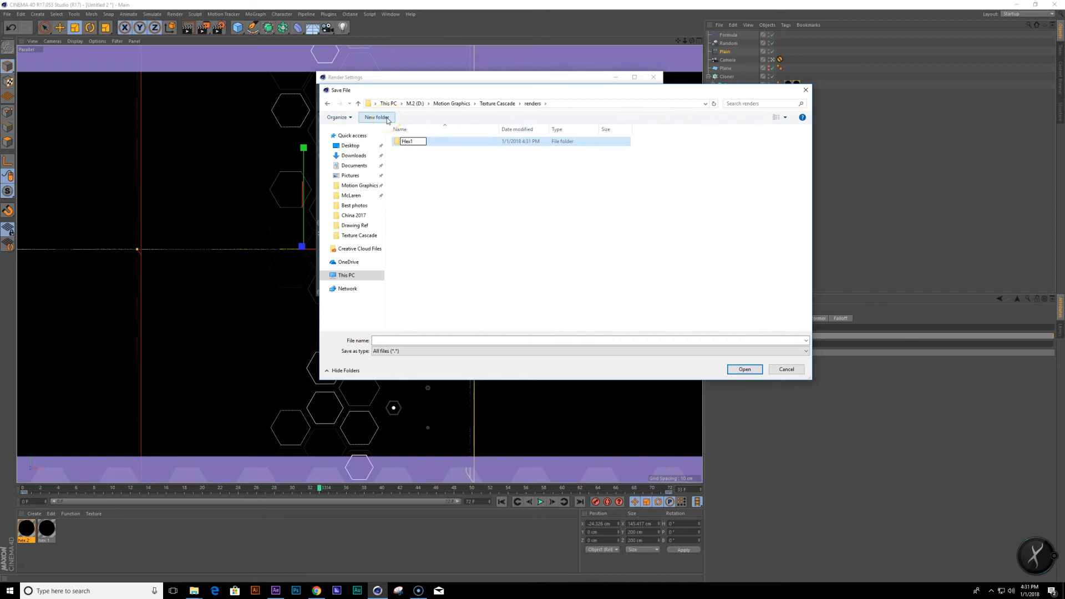
key("Return")
key("Return")
left_click(458, 343)
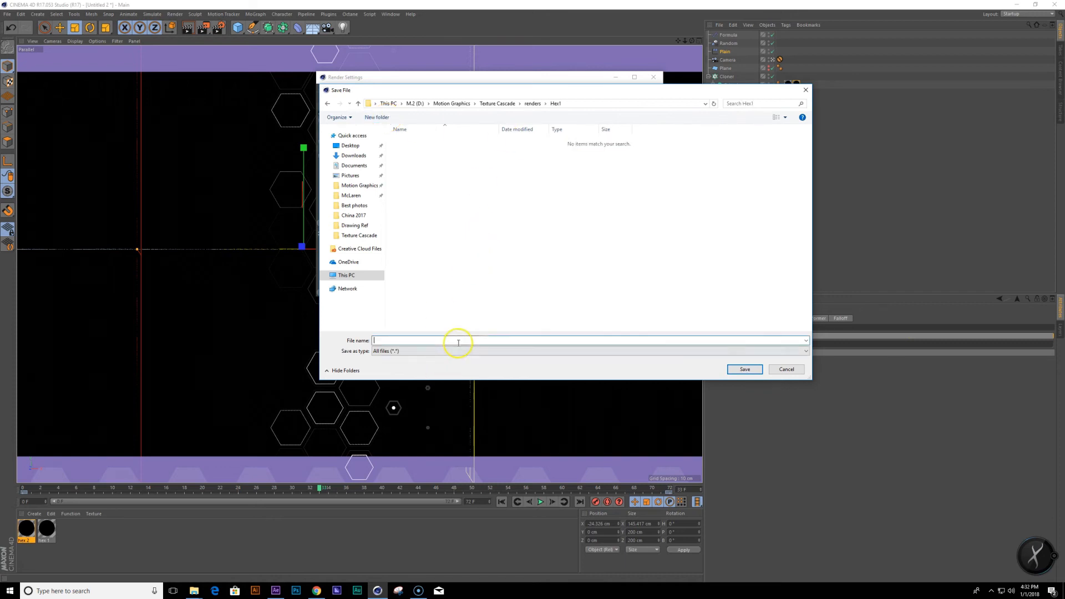
type("Hex1_")
key("Return")
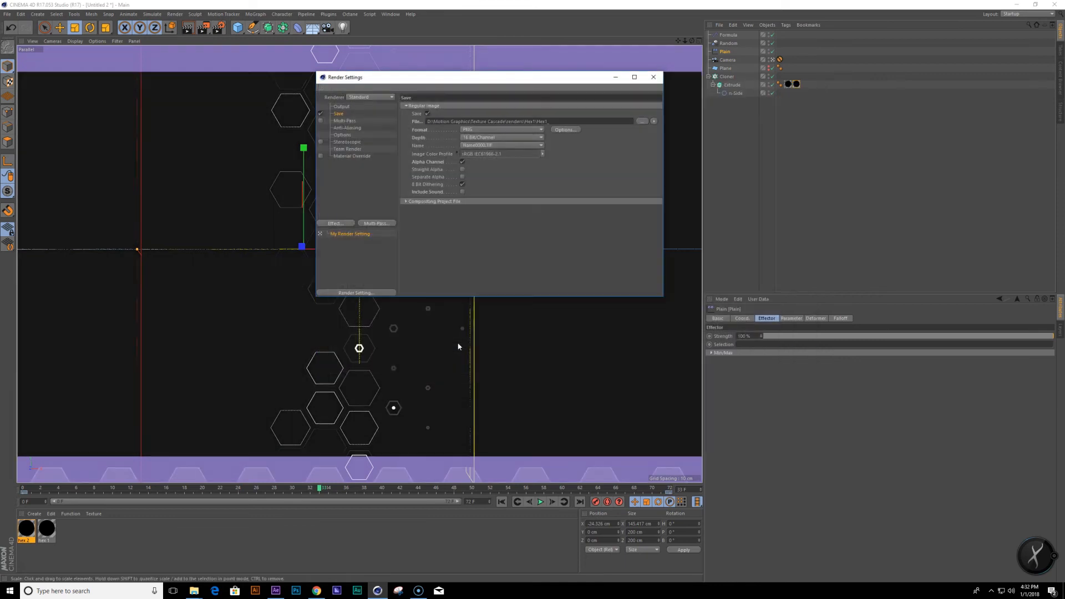
Render all frames to the Picture Viewer, watch the progress, and move the viewer window clear of the render settings.
key("shift+r")
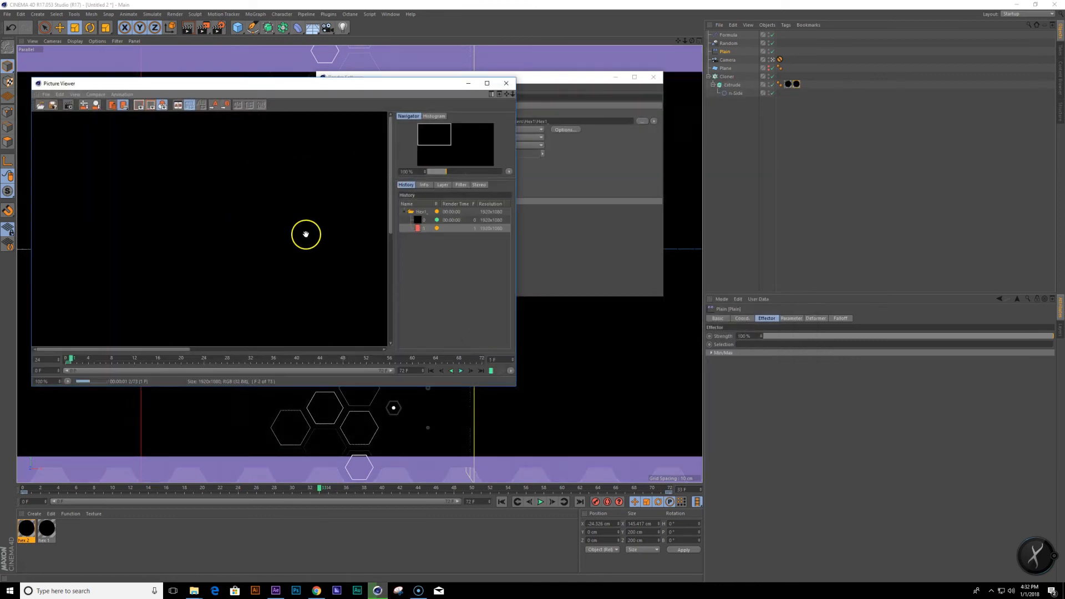
scroll(306, 235, "down", 5)
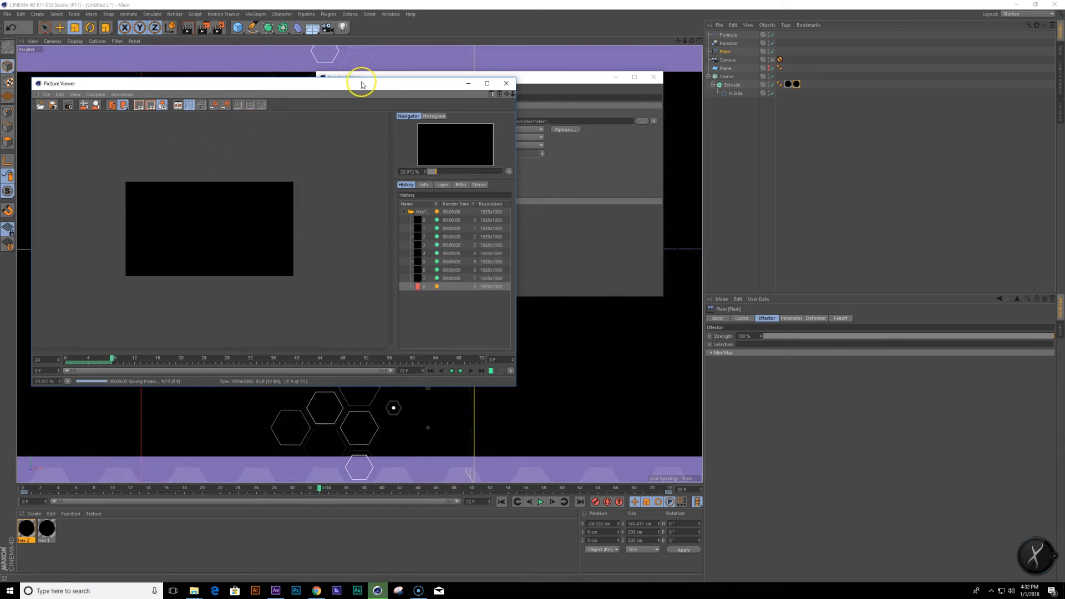
left_click_drag(266, 83, 495, 72)
scroll(474, 187, "up", 1)
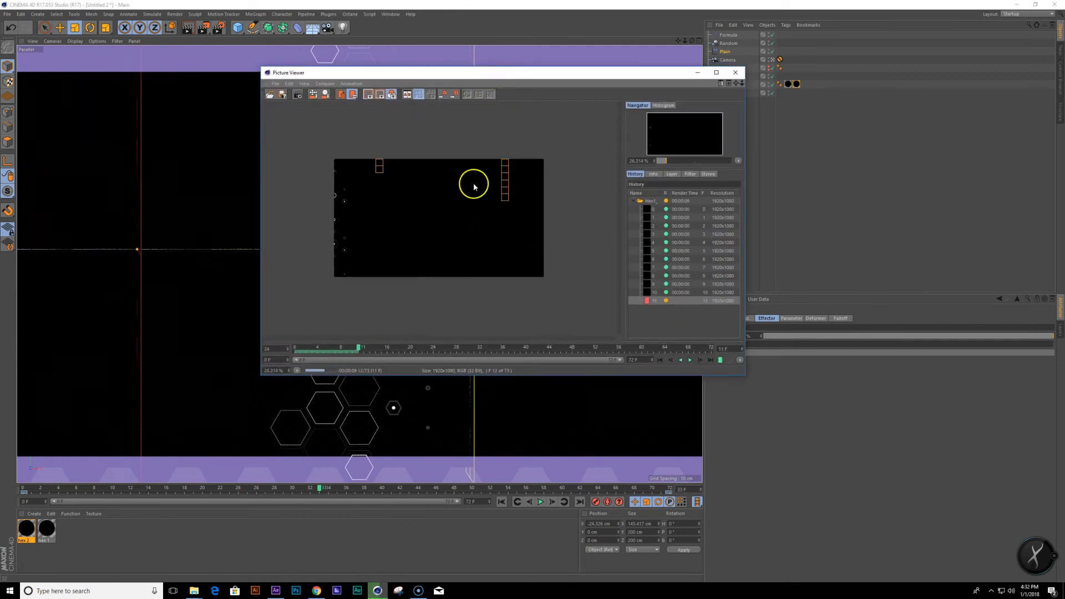
scroll(419, 227, "up", 2)
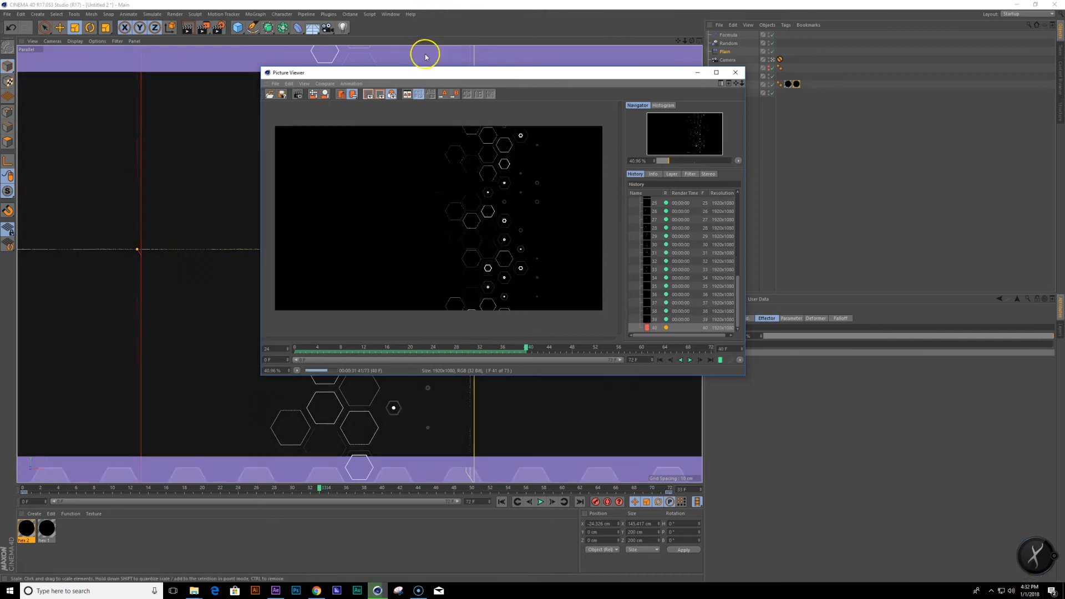
left_click_drag(438, 74, 353, 65)
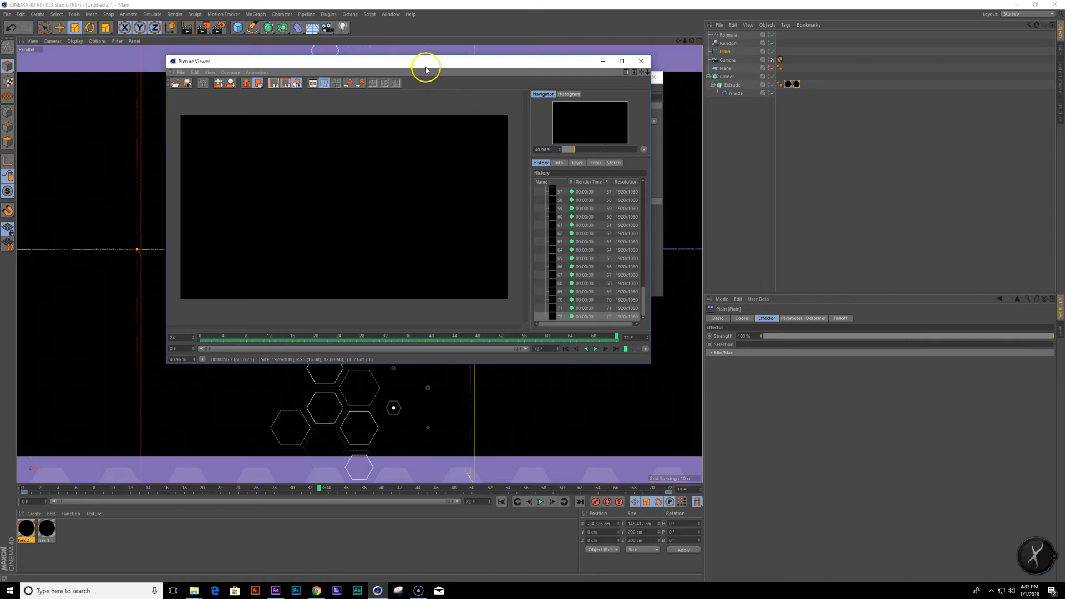
left_click(808, 71)
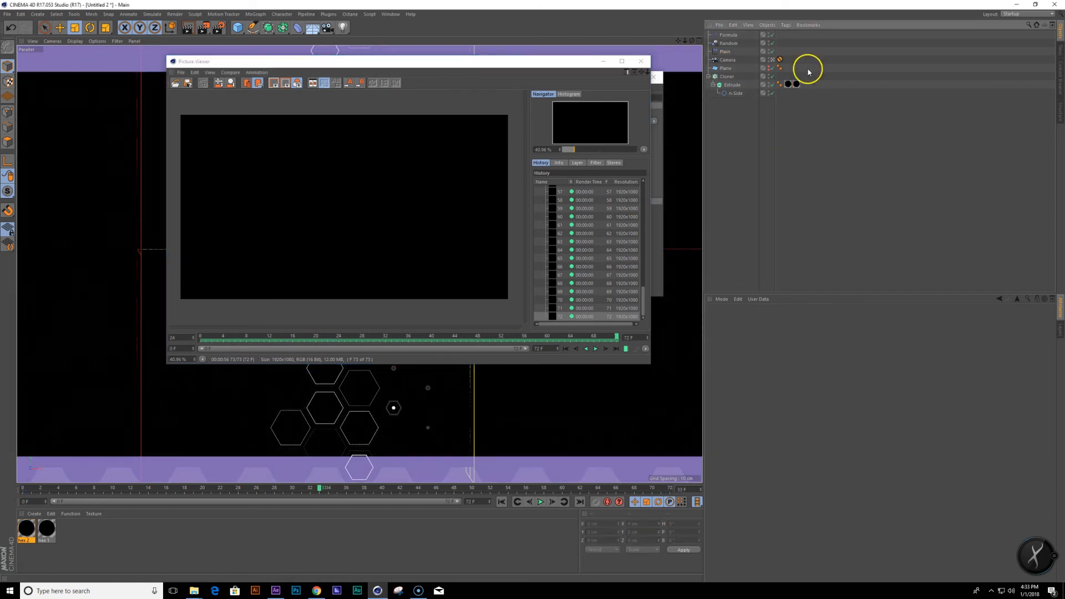
left_click_drag(509, 83, 840, 312)
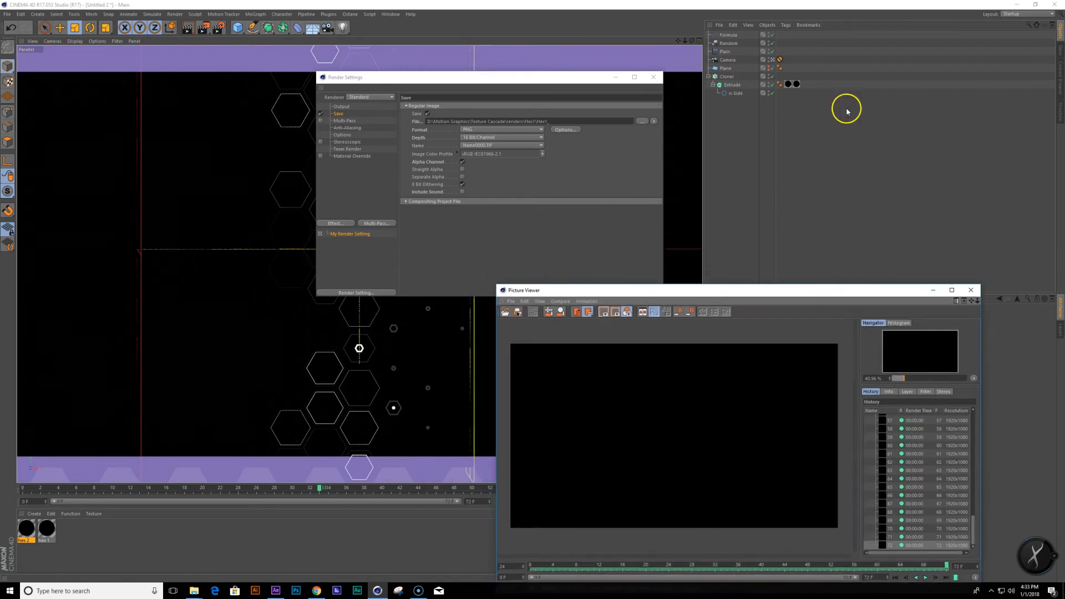
Swap the order of the two texture tags on the Extrude object and scrub the timeline, keeping the render windows clear of each other.
left_click_drag(789, 85, 807, 86)
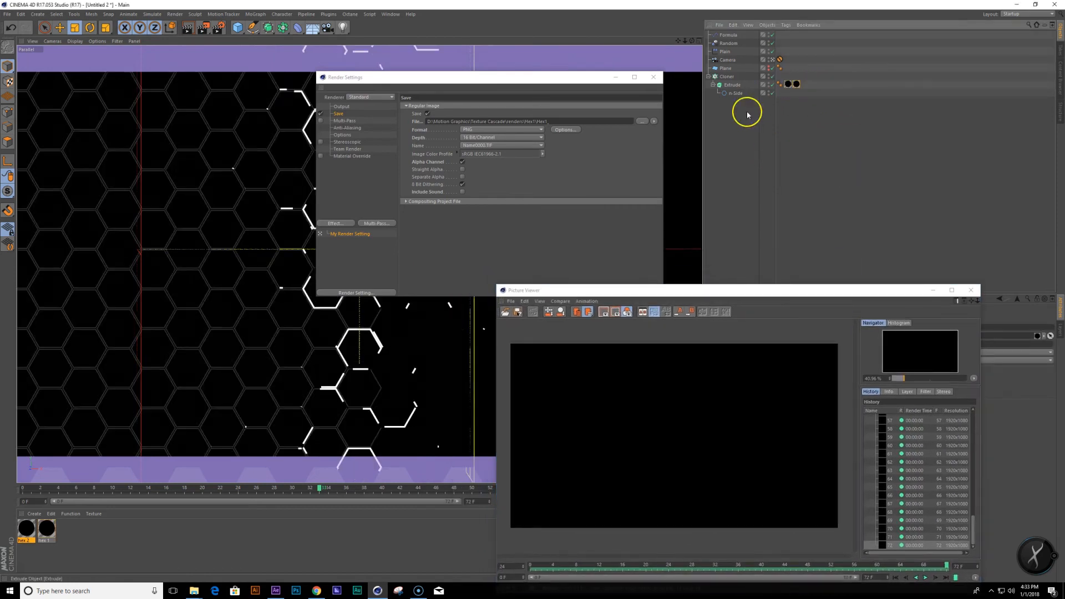
left_click_drag(460, 76, 704, 41)
left_click_drag(319, 490, 592, 493)
left_click_drag(682, 286, 267, 244)
Create a Hex2 folder inside renders and save the render output there under the file name Hex2_.
left_click(886, 87)
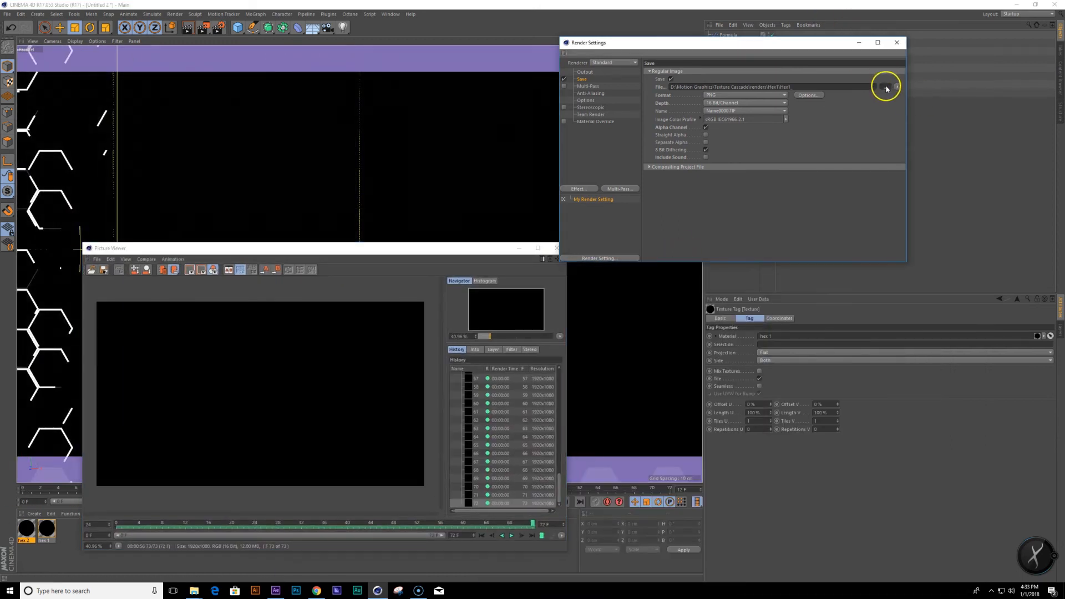
left_click(778, 69)
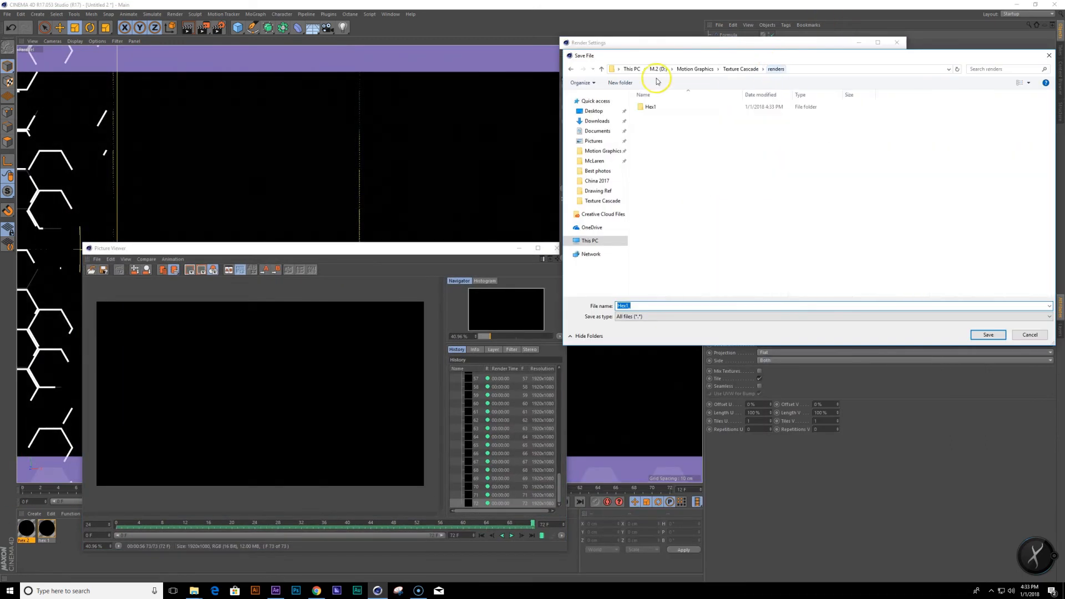
left_click(620, 82)
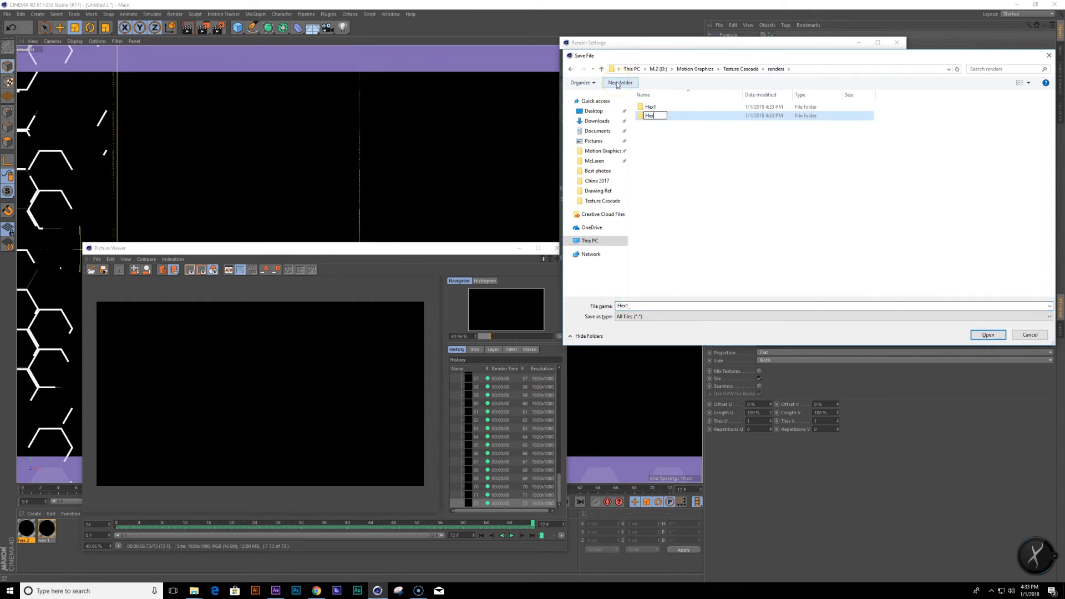
type("Hex2")
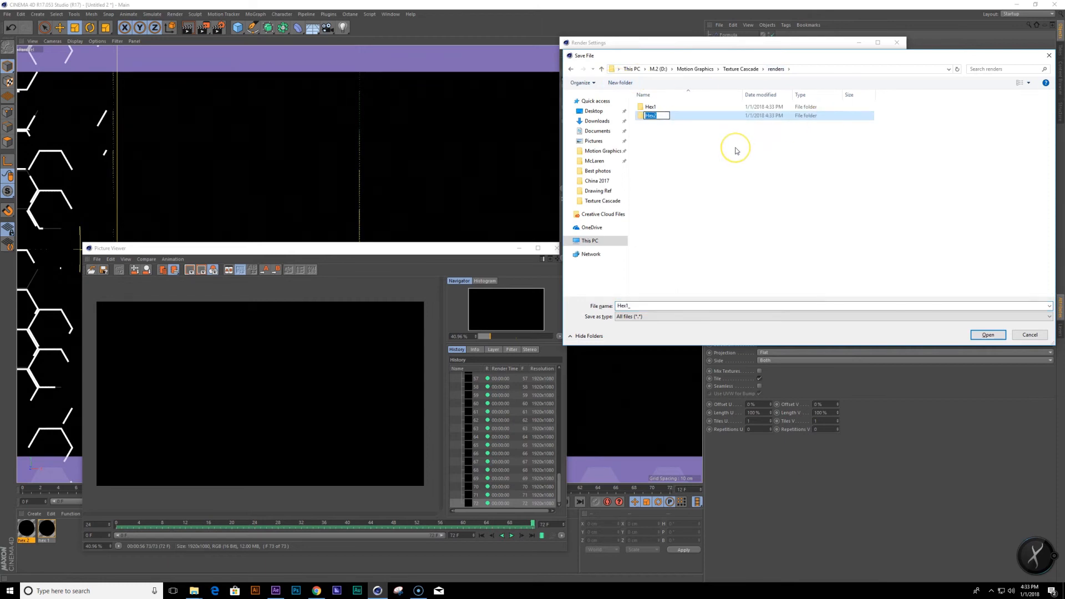
key("Return")
left_click(665, 304)
type("Hex2")
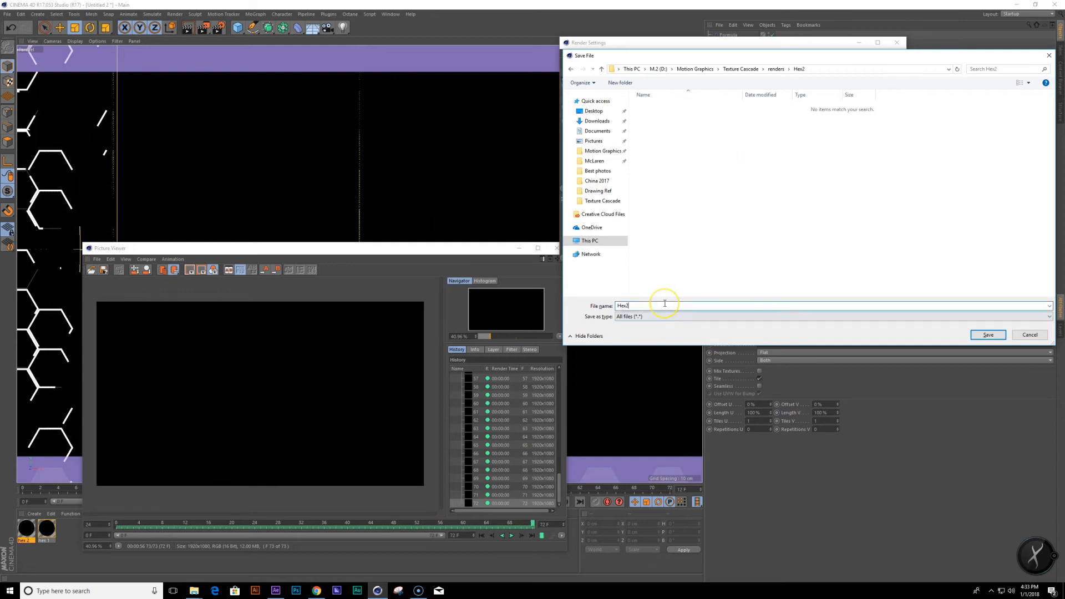
key("Return")
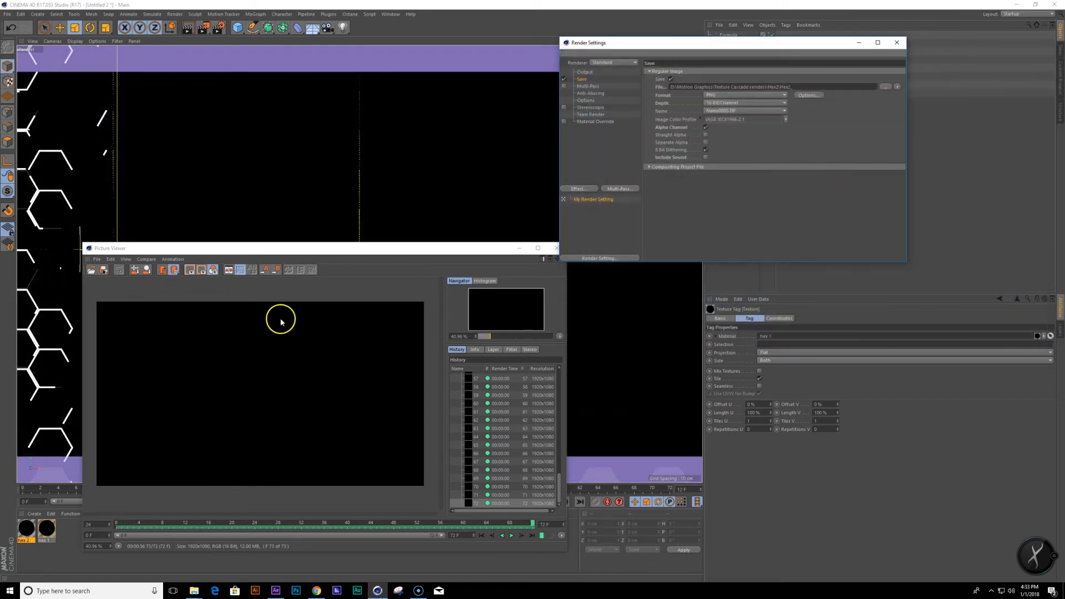
Render the Hex2 frames to the Picture Viewer and move the viewer window to watch the progress.
left_click(366, 252)
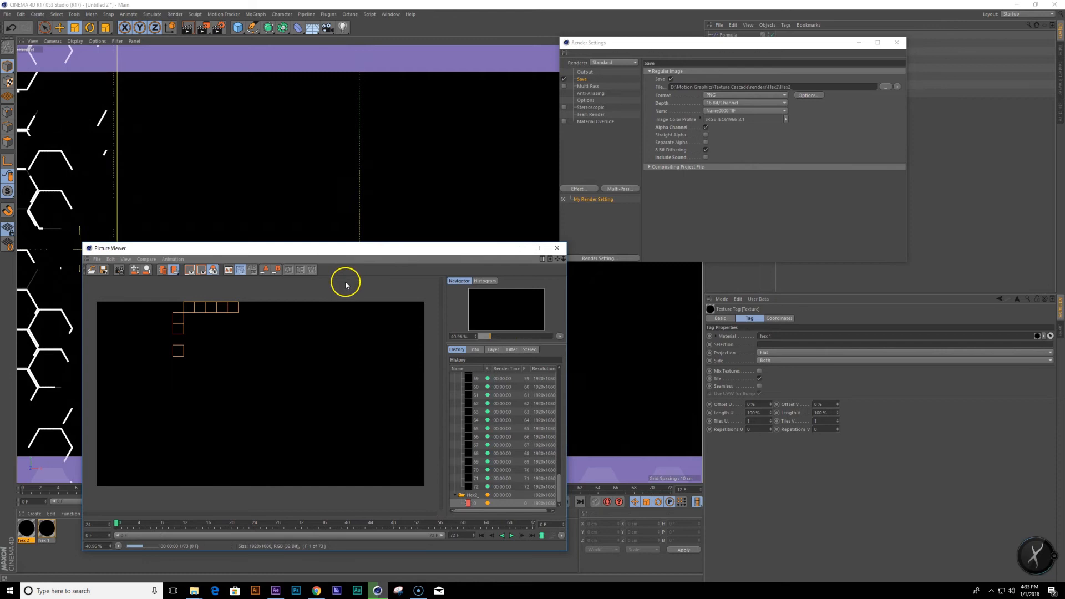
left_click_drag(314, 253, 407, 157)
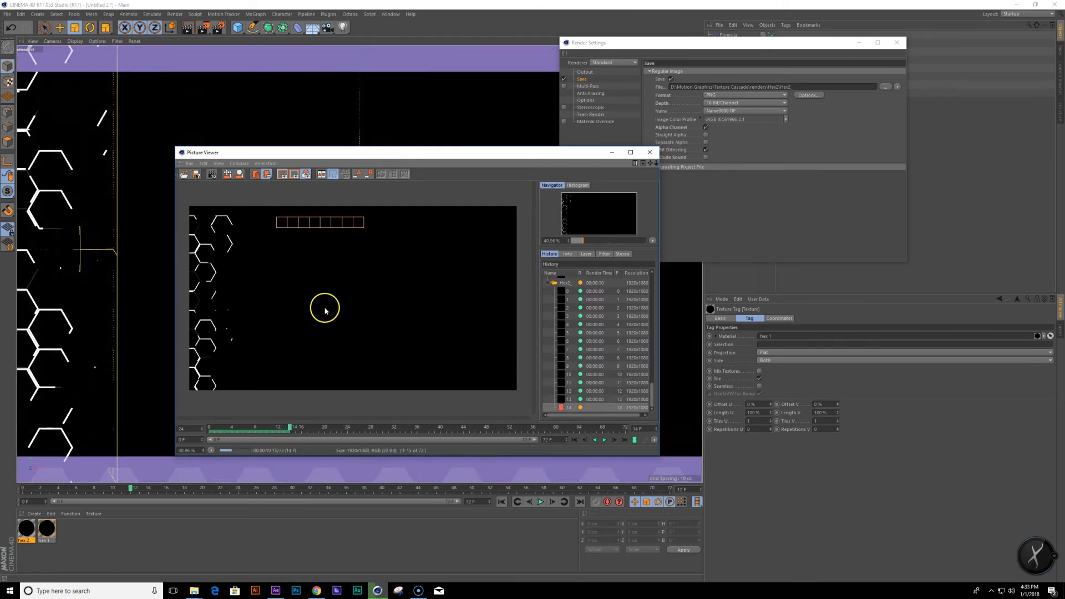
left_click_drag(304, 151, 376, 134)
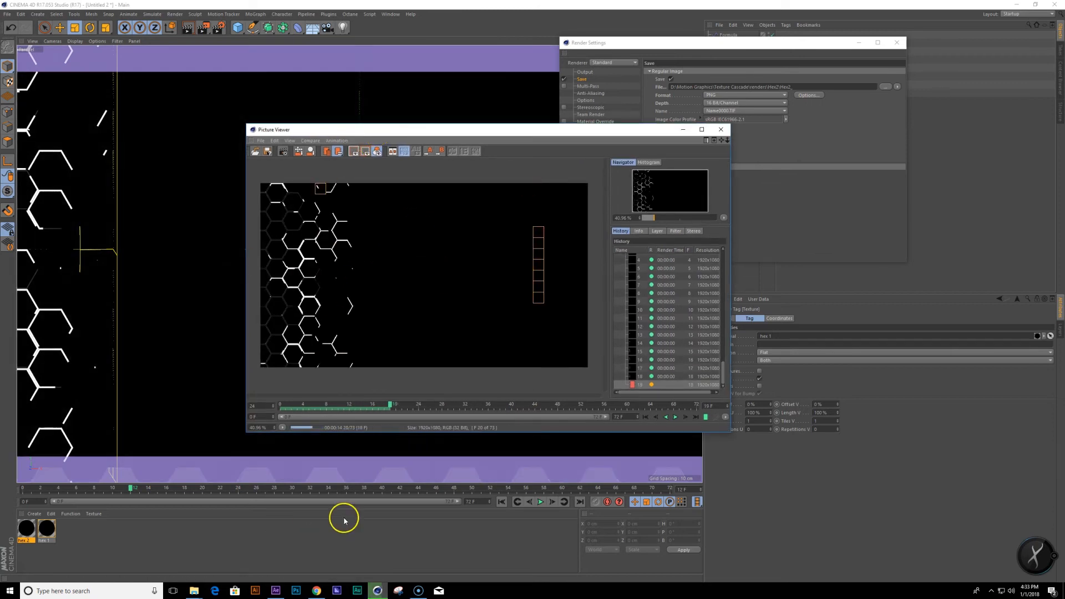
Scrub through the Hex Texture composition in After Effects, and return to Cinema 4D to check the Hex2 render's progress.
left_click(276, 591)
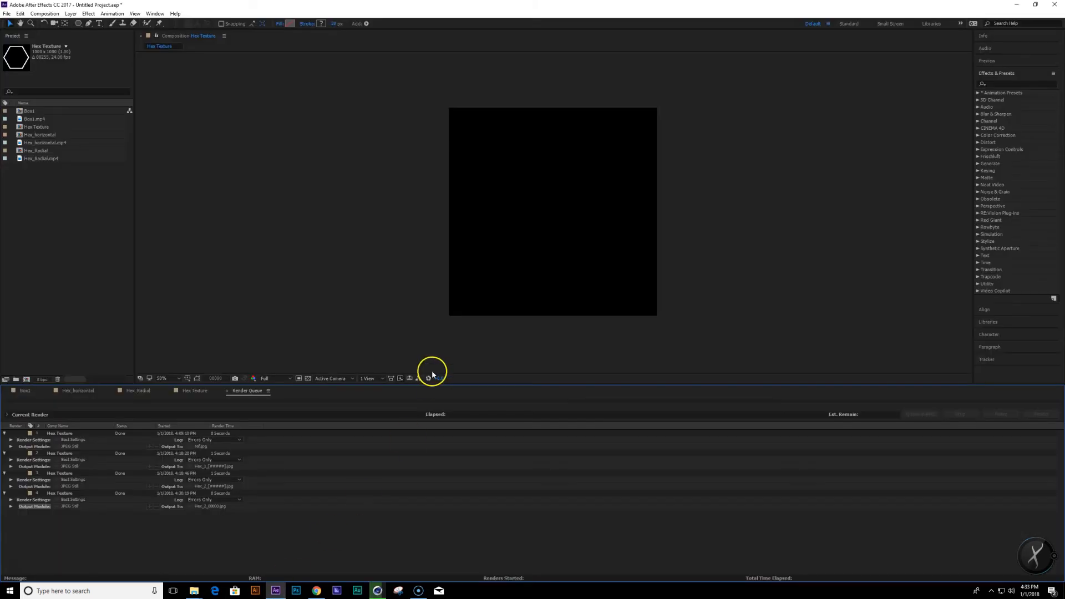
left_click(194, 391)
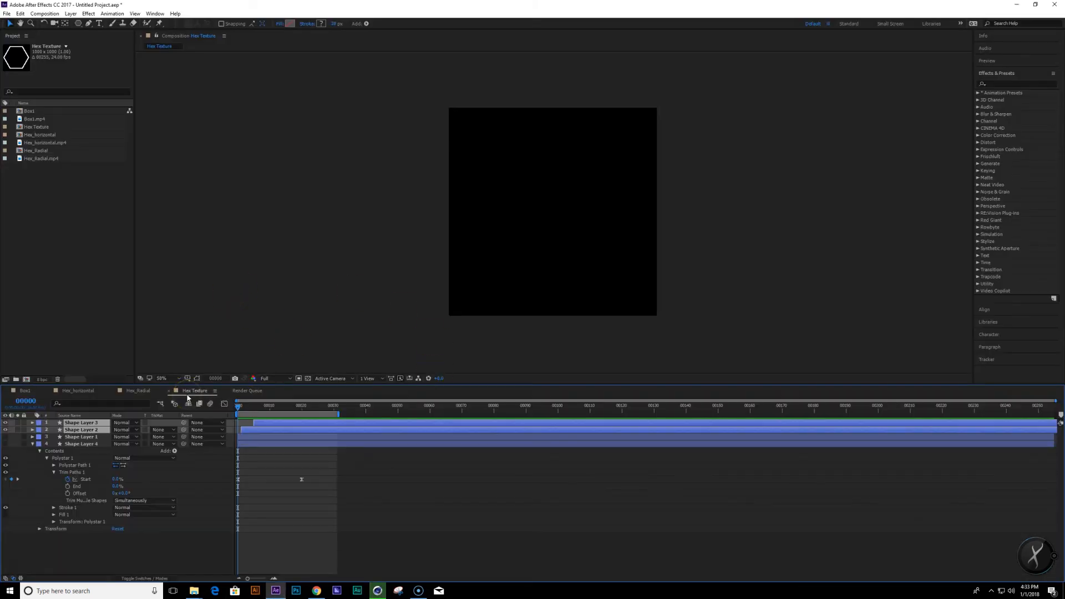
left_click_drag(241, 417, 296, 409)
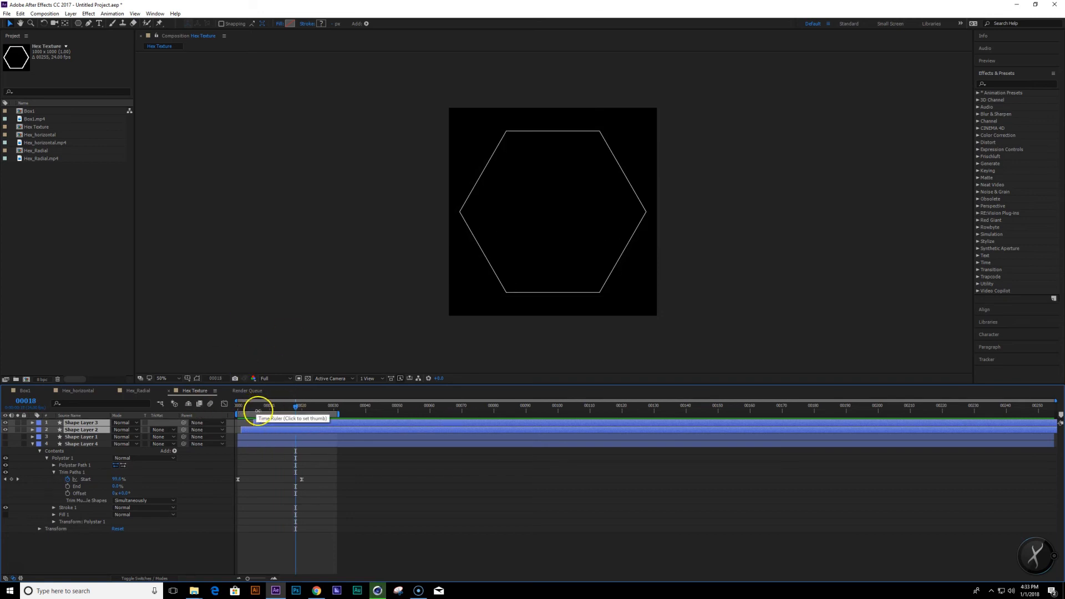
left_click(299, 409)
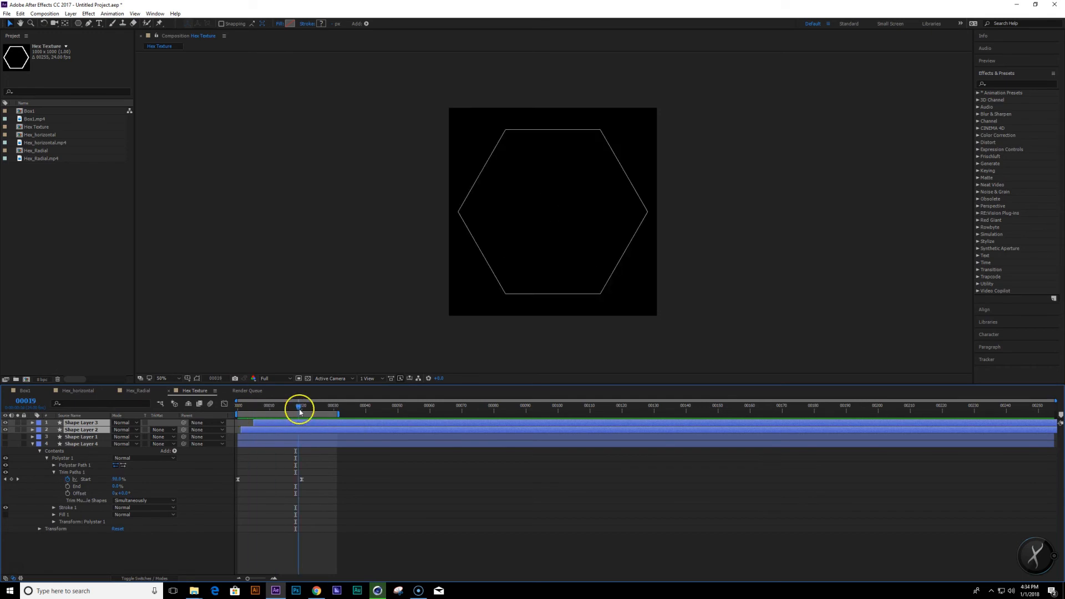
left_click(382, 593)
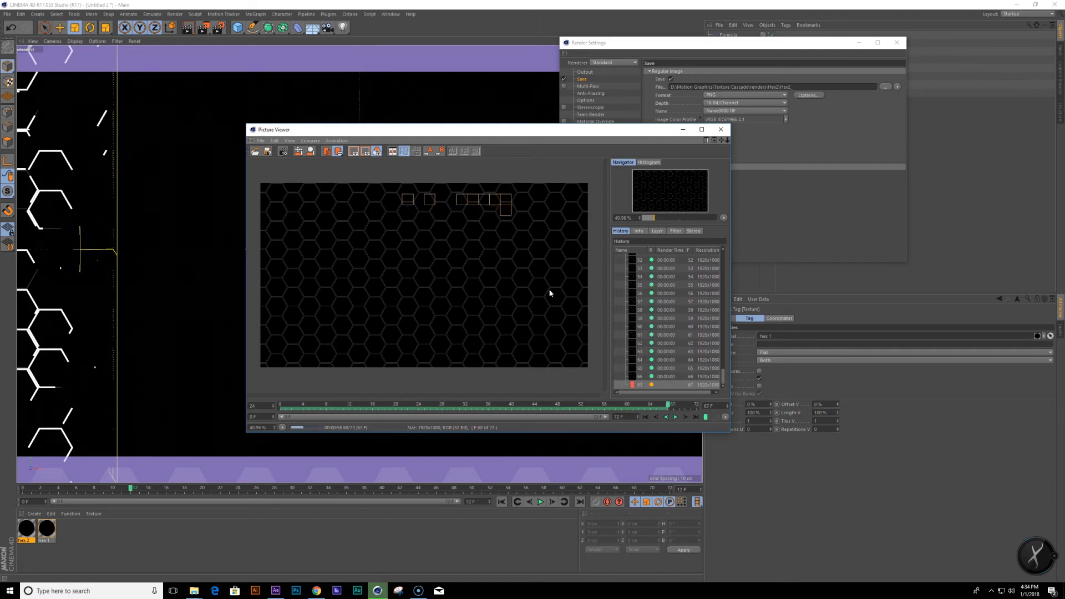
left_click(583, 269)
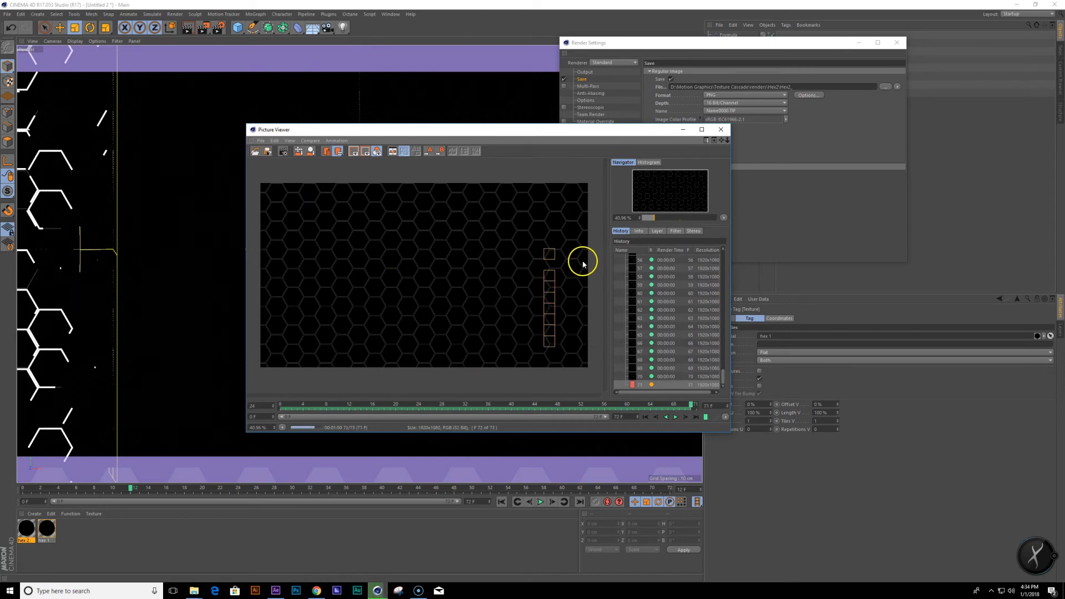
Switch to After Effects and import the Hex1_ PNG sequence from the Hex1 folder inside renders.
left_click(277, 587)
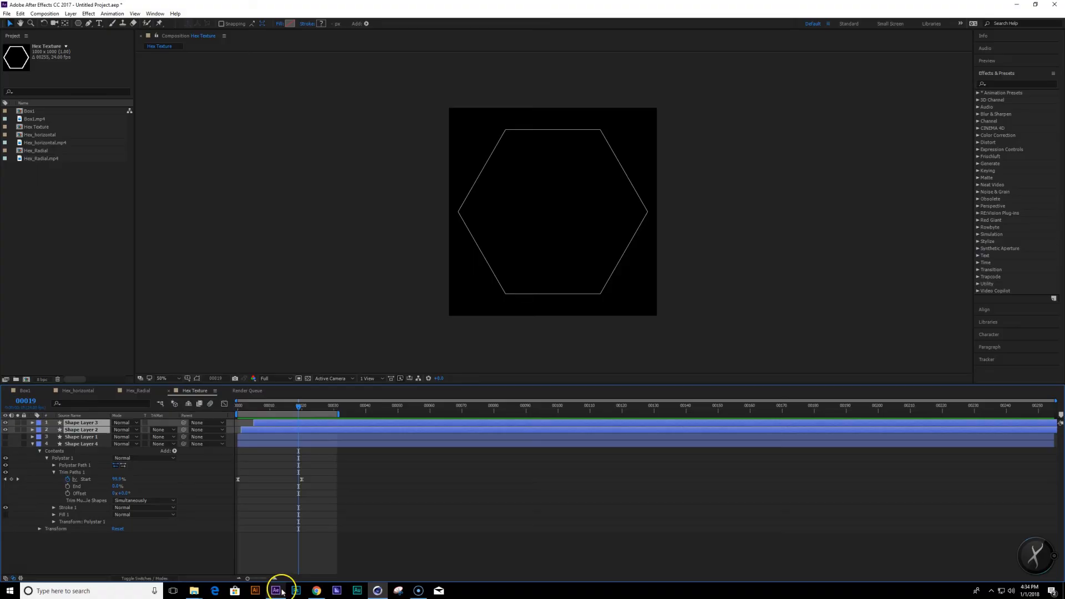
double_click(67, 216)
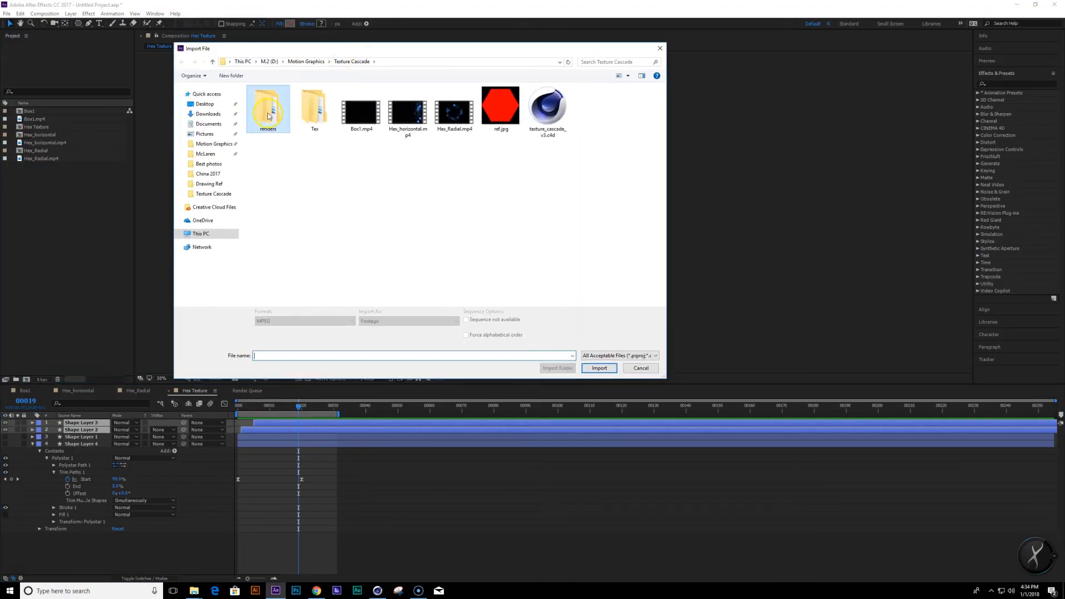
double_click(268, 106)
double_click(265, 103)
double_click(271, 101)
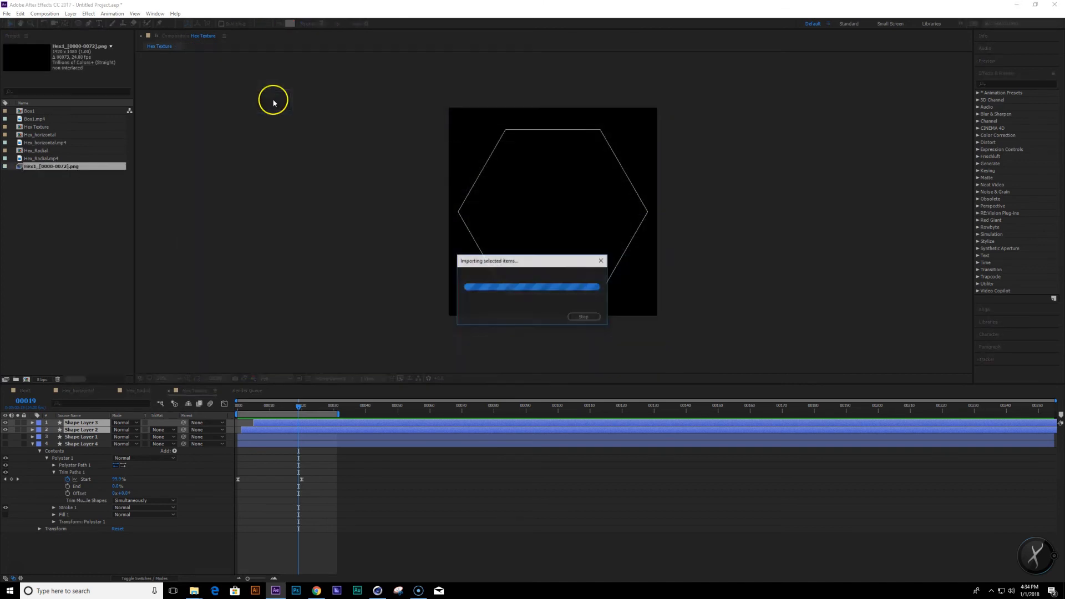
Import the Hex2_ PNG sequence from the Hex2 folder inside renders.
double_click(44, 201)
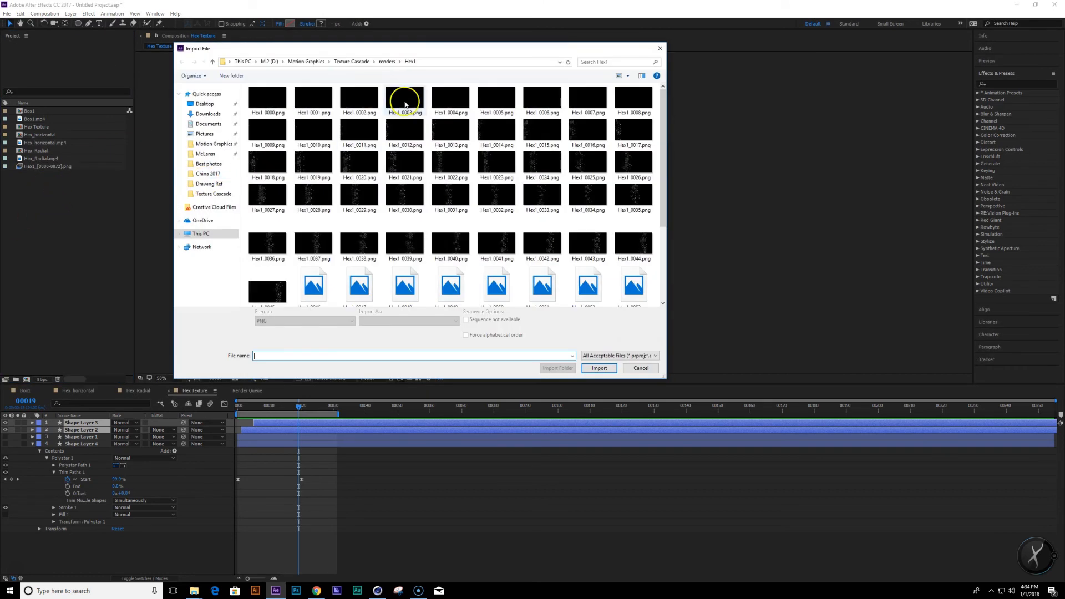
left_click(386, 62)
double_click(285, 108)
double_click(268, 110)
Create a new composition named Comp 1 at 1920 × 1080 px and 24 frames per second.
left_click(28, 230)
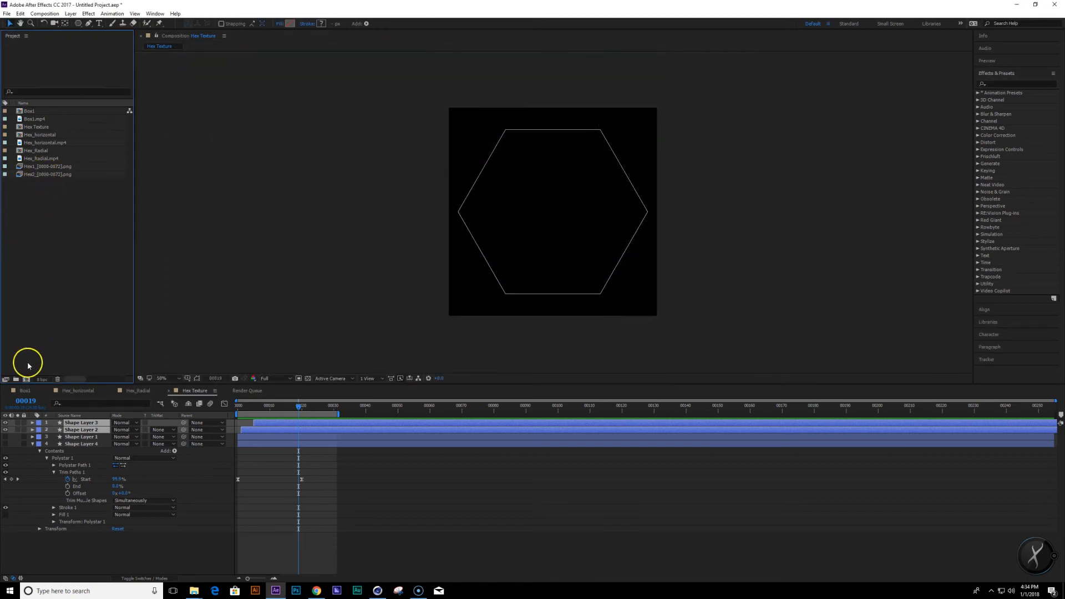
left_click(25, 380)
left_click(405, 232)
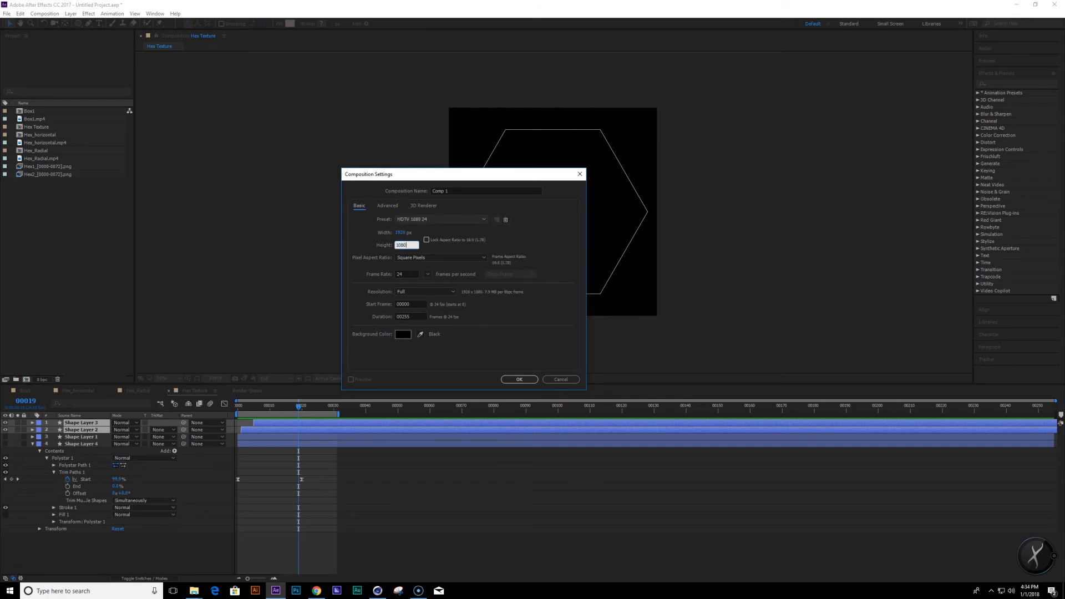
key("Return")
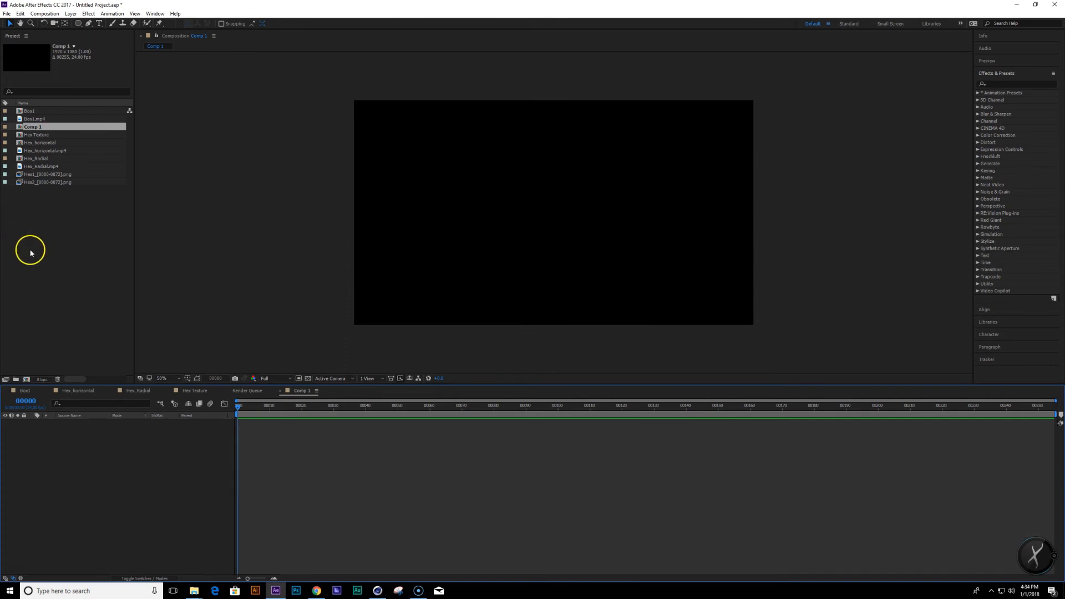
Place the Hex1_ image sequence in Comp 1 and scrub to frame 40 for a close view of the hexagons.
left_click_drag(38, 174, 164, 445)
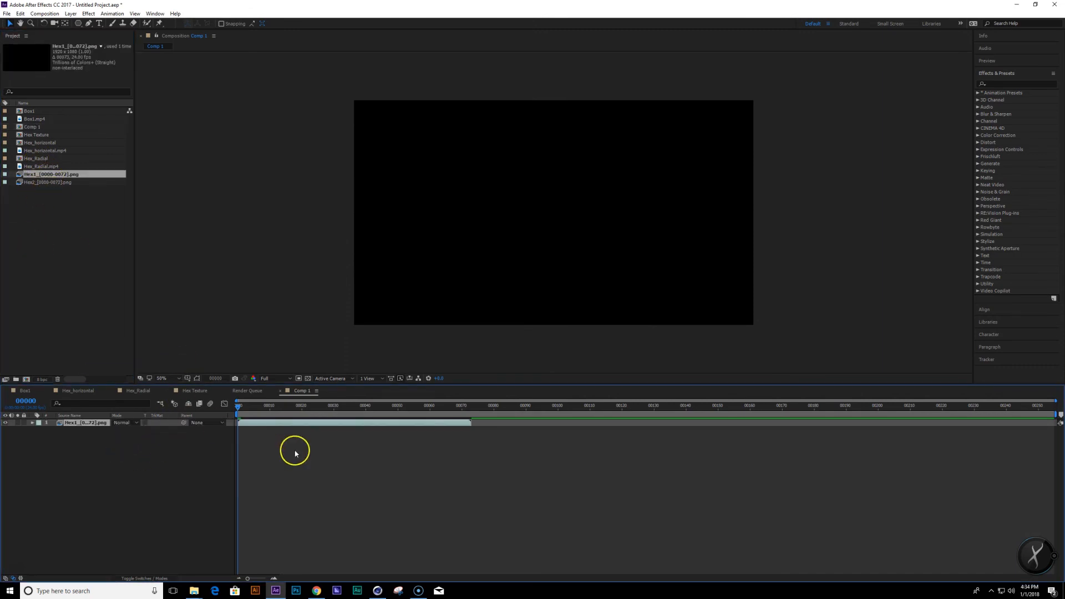
left_click_drag(253, 409, 377, 410)
scroll(559, 295, "up", 2)
scroll(755, 328, "up", 1)
scroll(748, 323, "down", 1)
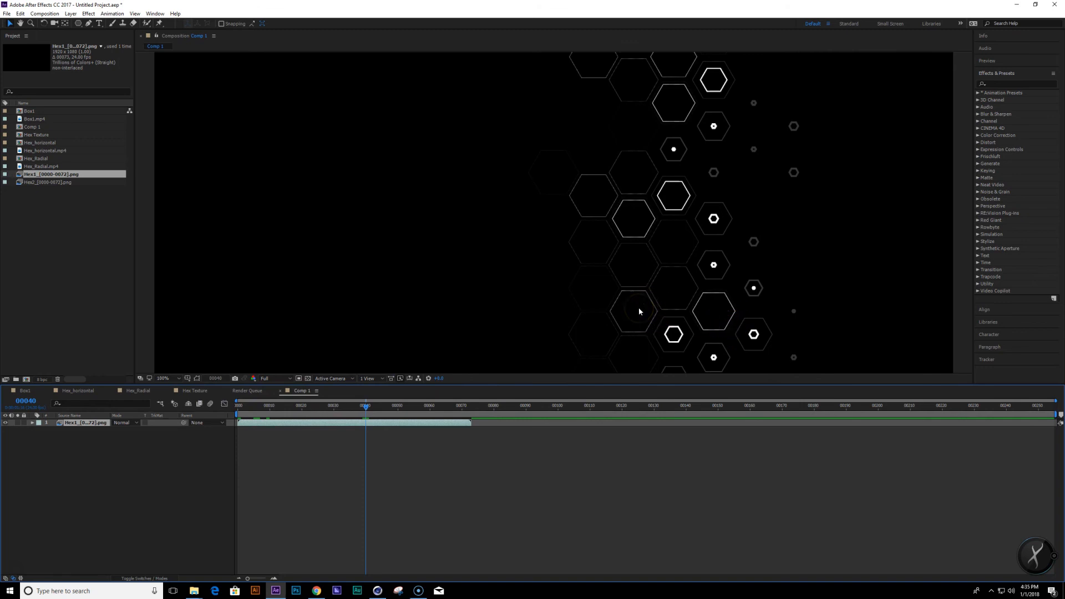
Examine the Hex1_ hexagon sweep in a maximized composition view at frames 40 and 43.
key("grave")
key("grave")
key("grave")
key("grave")
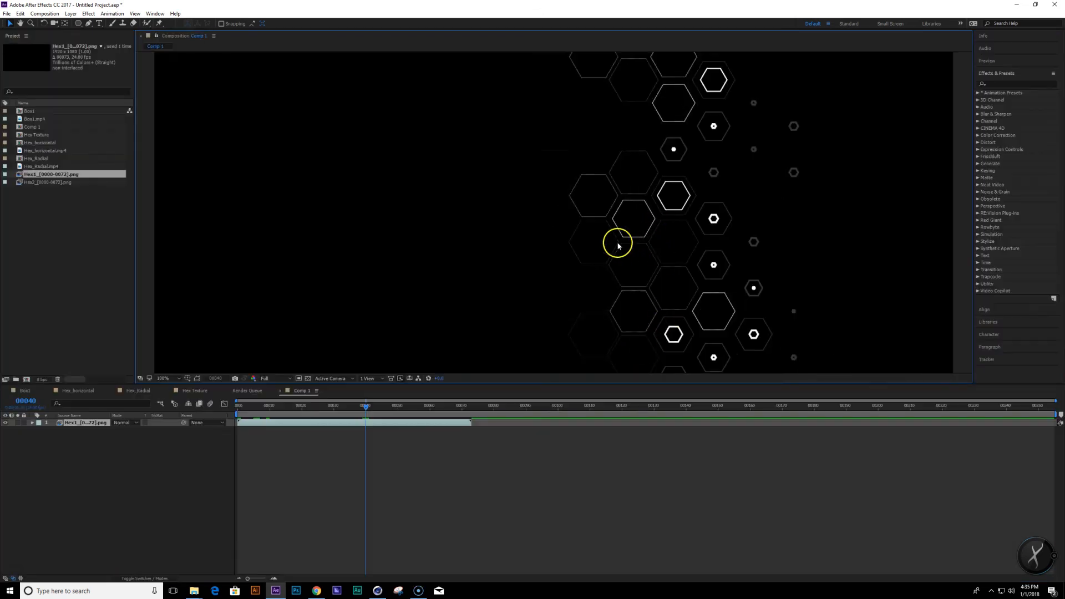
mouse_move(373, 406)
left_mouse_down()
mouse_move(307, 418)
mouse_move(392, 407)
mouse_move(378, 407)
left_mouse_up()
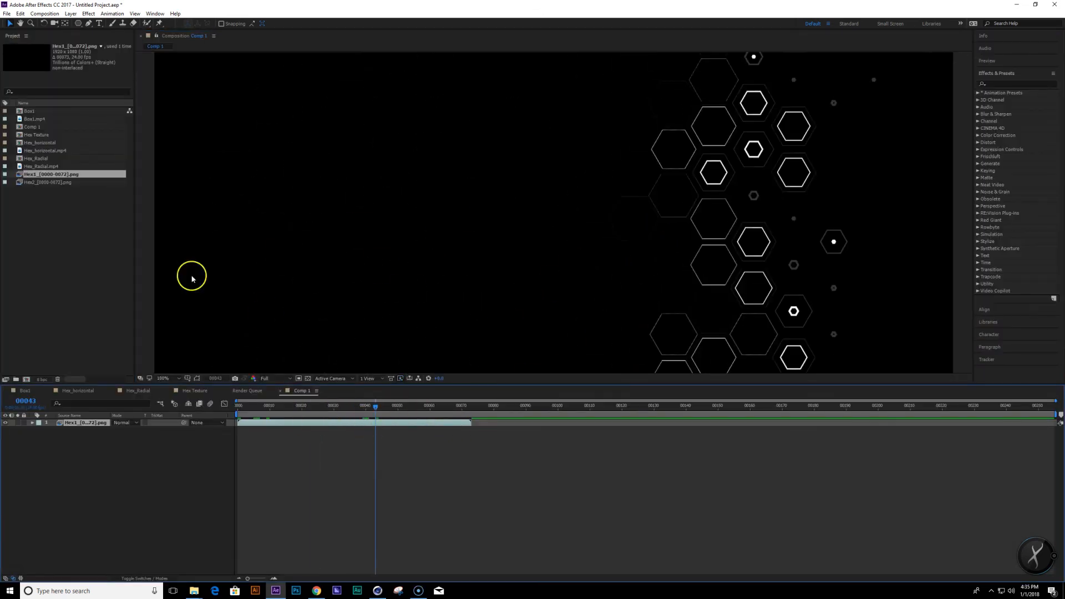
key("grave")
key("grave")
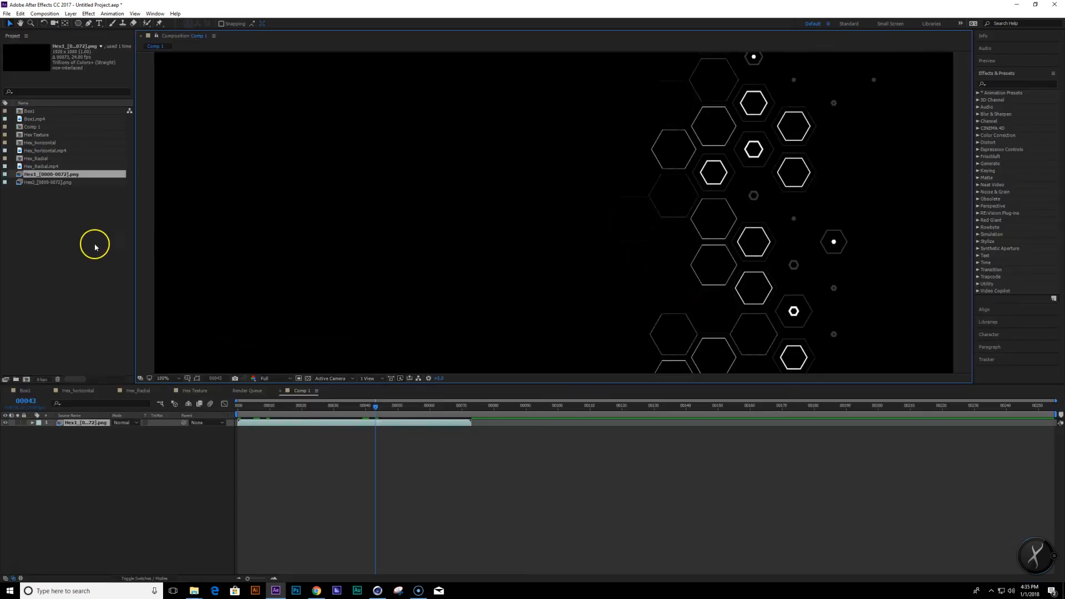
Place the Hex2_ sequence above the Hex1_ layer, set its blending mode to Screen, and scrub to frame 32.
left_click(45, 179)
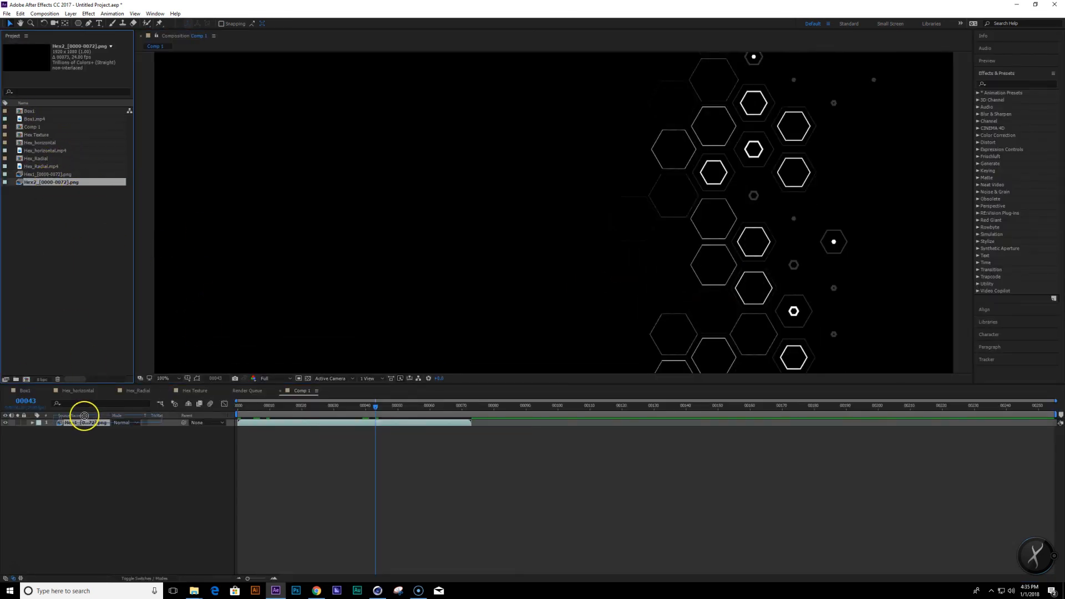
left_click_drag(61, 188, 72, 423)
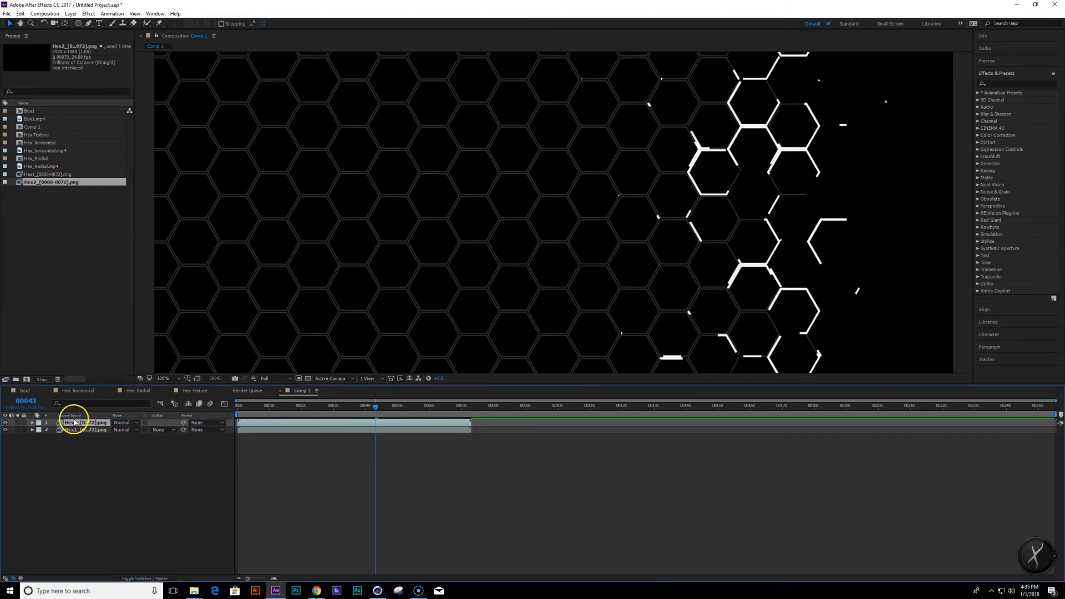
left_click_drag(376, 403, 337, 414)
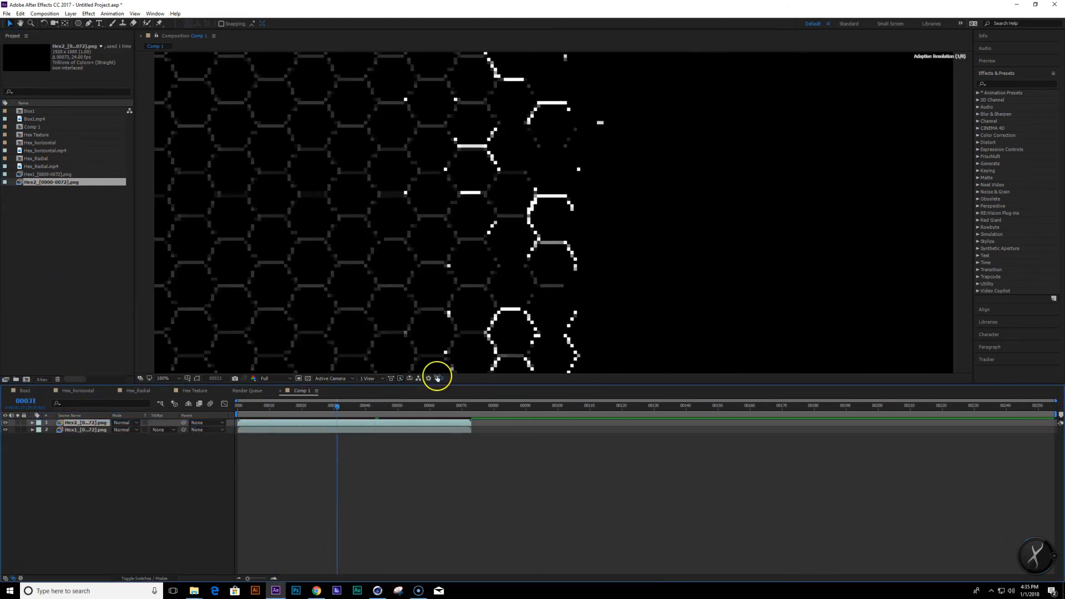
left_click(125, 423)
left_click(133, 161)
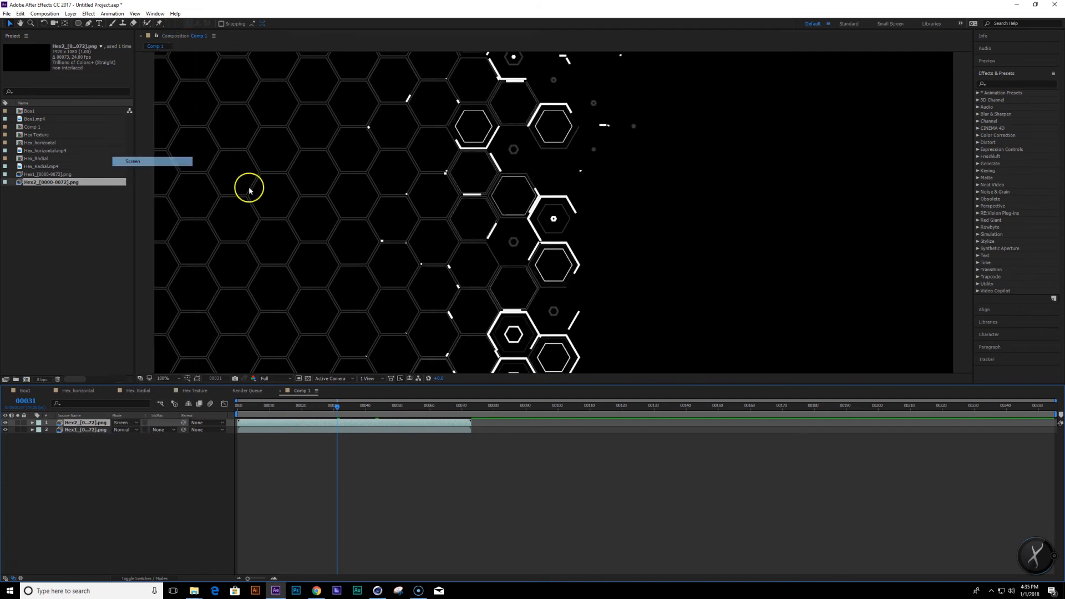
left_click_drag(322, 411, 340, 428)
scroll(592, 310, "down", 2)
scroll(542, 328, "up", 2)
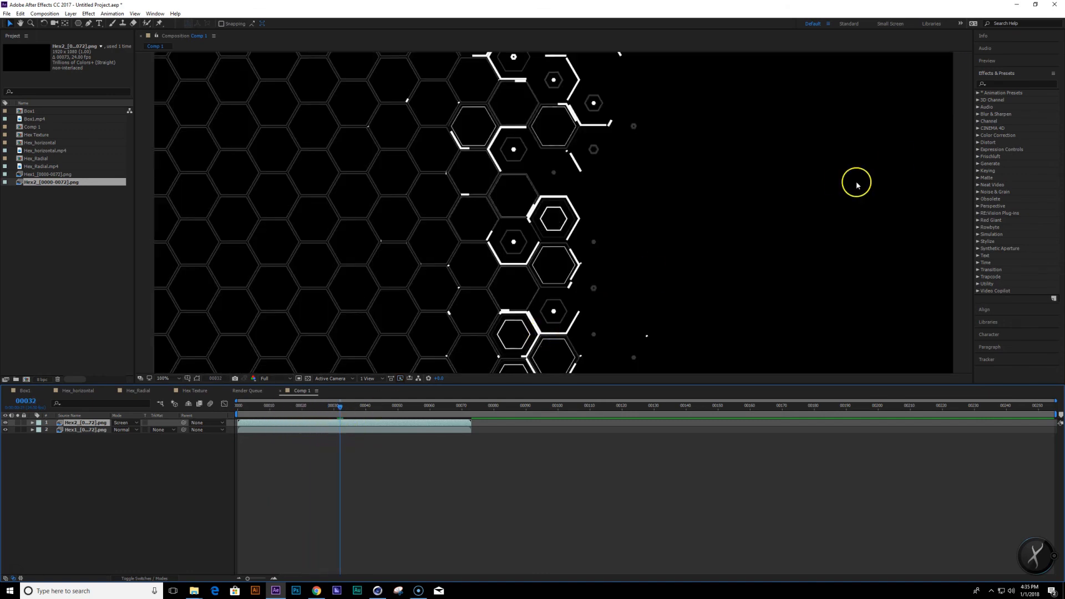
Apply the Tint effect to the Hex1_ layer and map its white to a blue-violet color.
left_click(93, 431)
left_click(1009, 84)
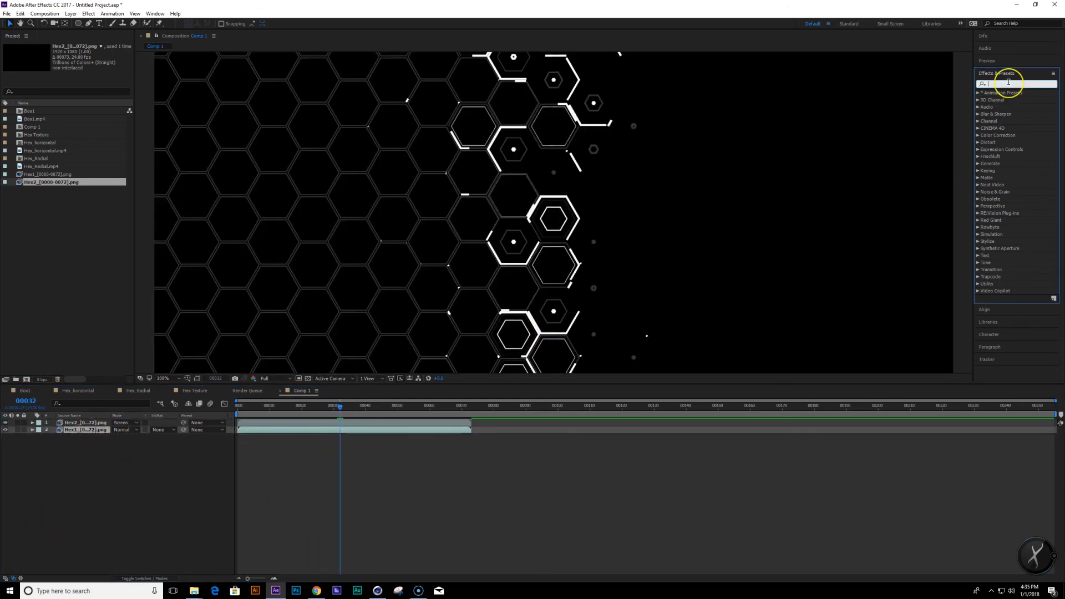
type("tint")
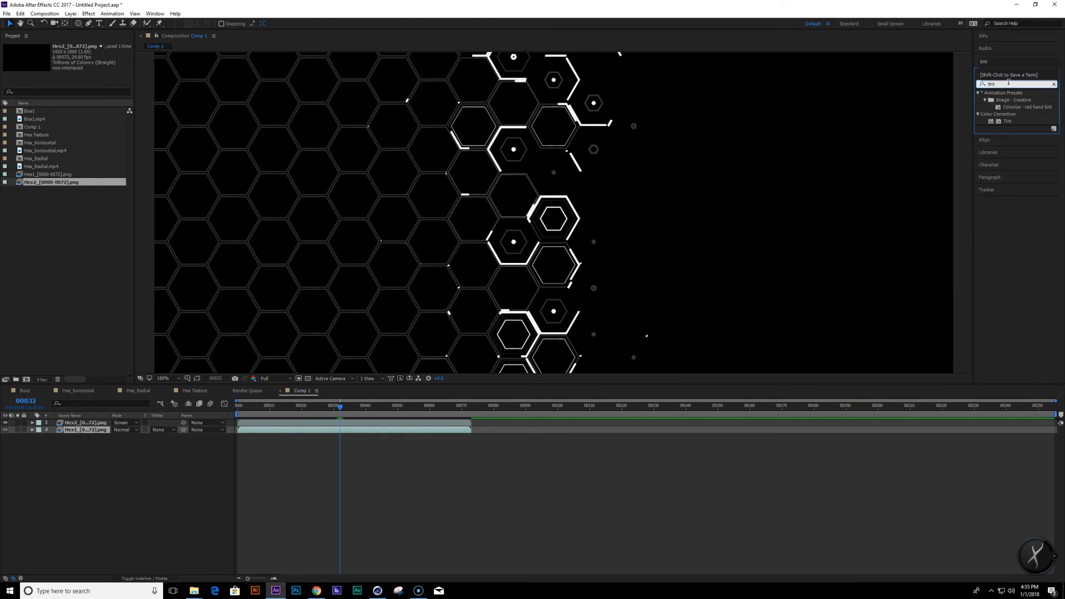
double_click(1008, 121)
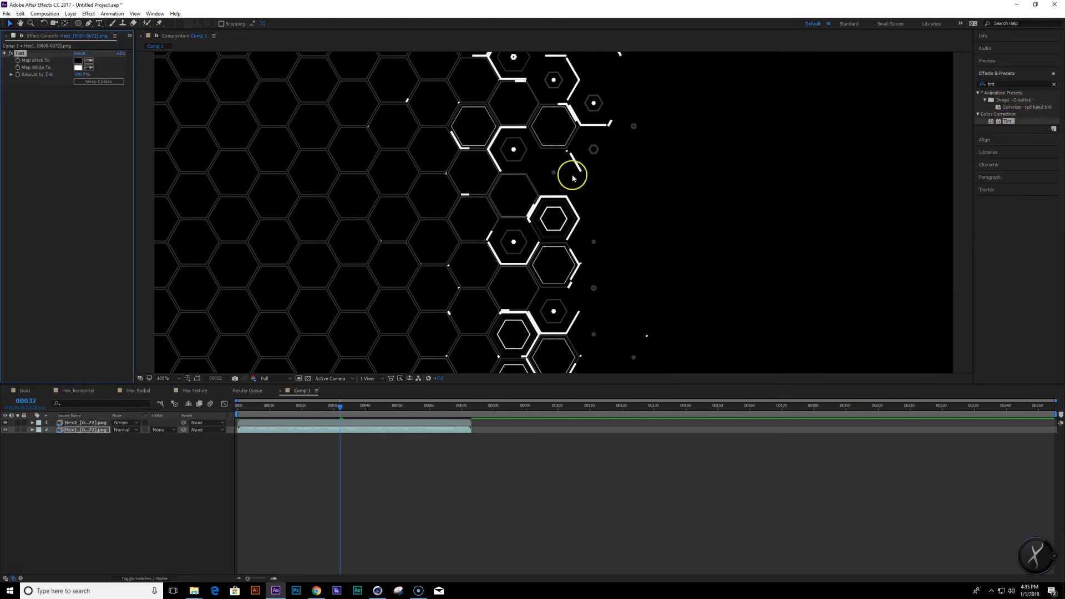
left_click(77, 67)
left_click(470, 366)
left_click_drag(471, 366, 478, 368)
left_click(590, 330)
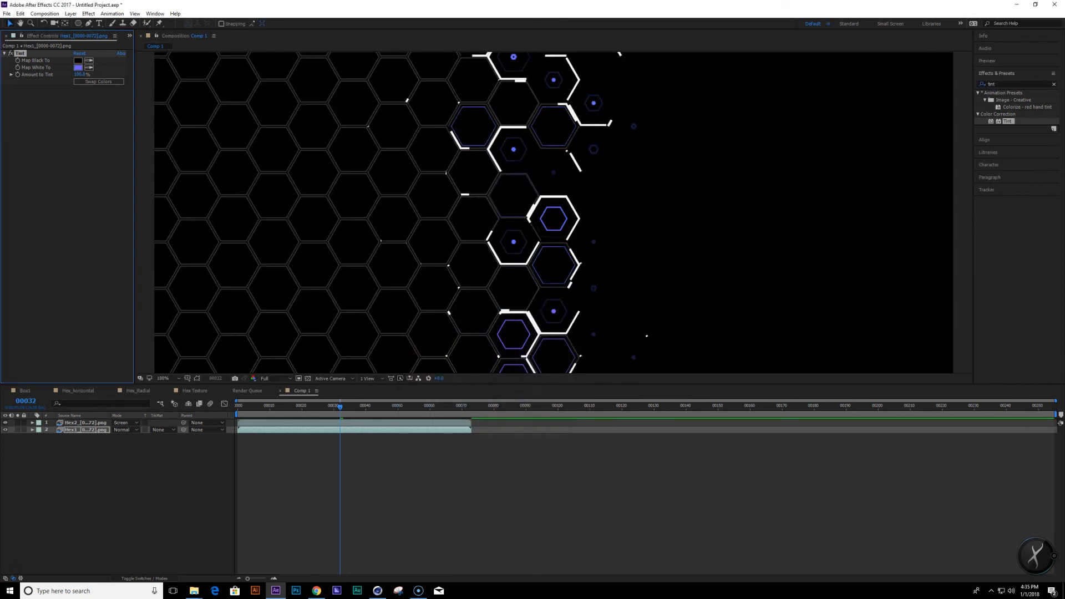
Apply the Tint effect to the Hex2_ layer, map its white to orange, and check the result at frame 38.
left_click(93, 422)
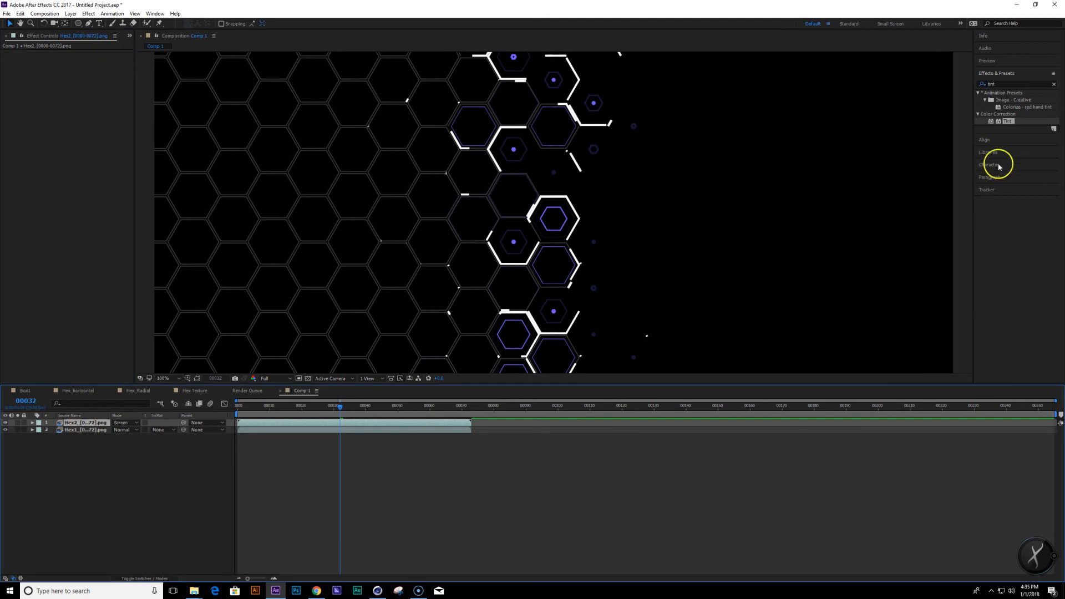
double_click(1008, 122)
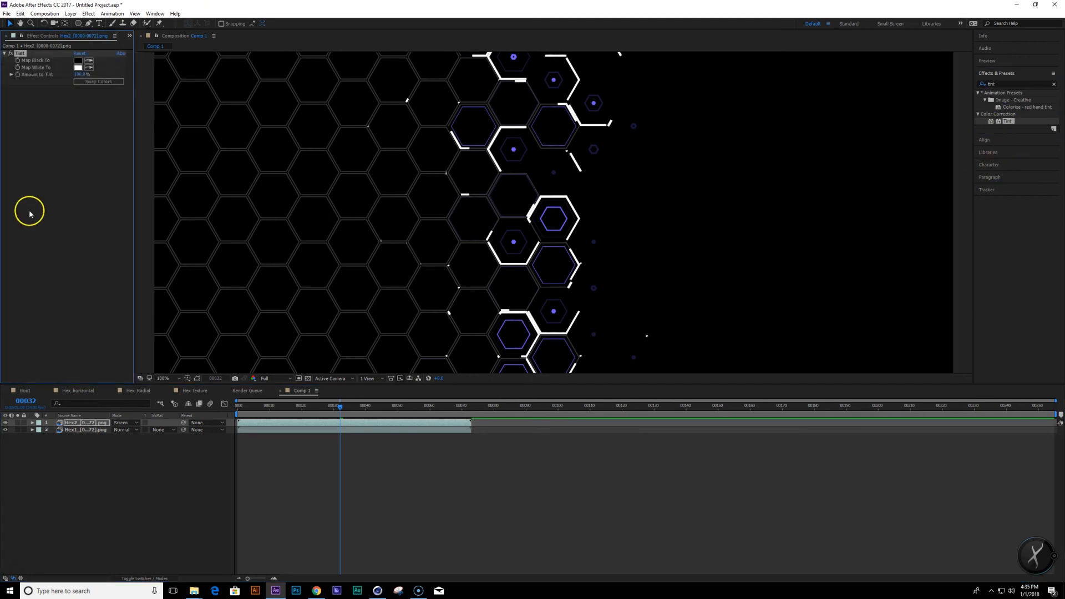
left_click(78, 67)
mouse_move(408, 349)
left_mouse_down()
mouse_move(424, 356)
mouse_move(417, 333)
left_mouse_up()
left_click(592, 330)
left_click_drag(424, 413, 359, 409)
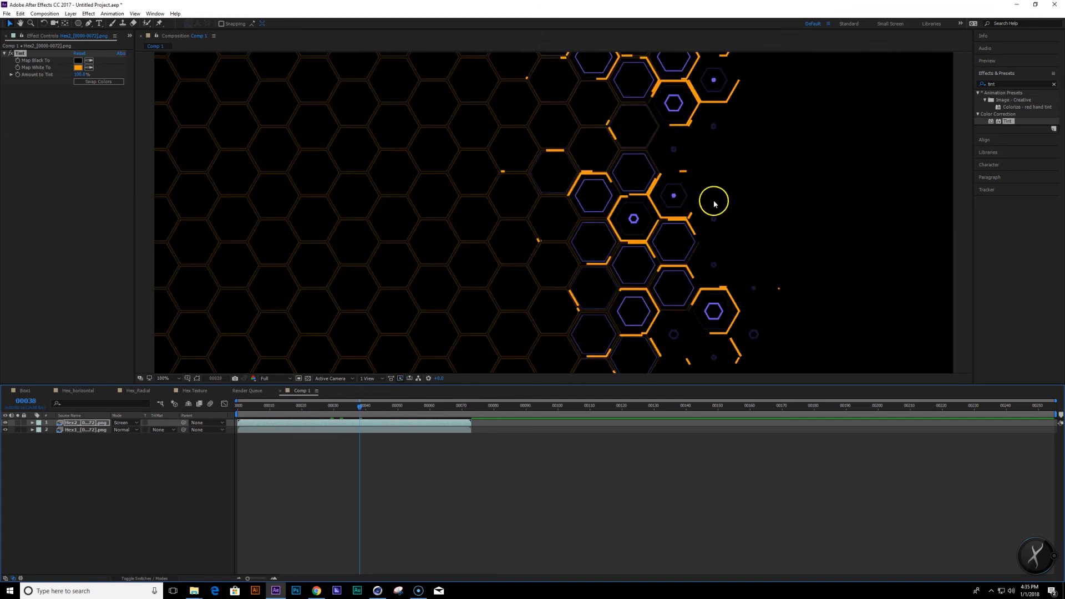
Duplicate the Hex2_ layer, start the copy about 6 frames in, and map its Tint white to a teal green.
scroll(616, 285, "down", 2)
left_click(86, 423)
key("ctrl+d")
left_click_drag(261, 426, 278, 427)
left_click(80, 68)
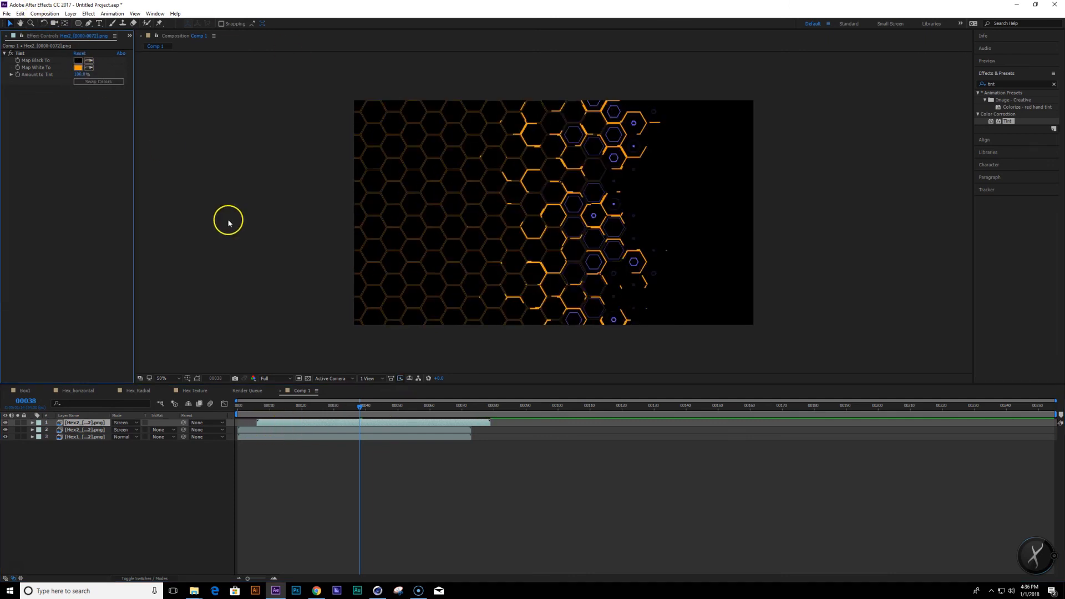
left_click(440, 394)
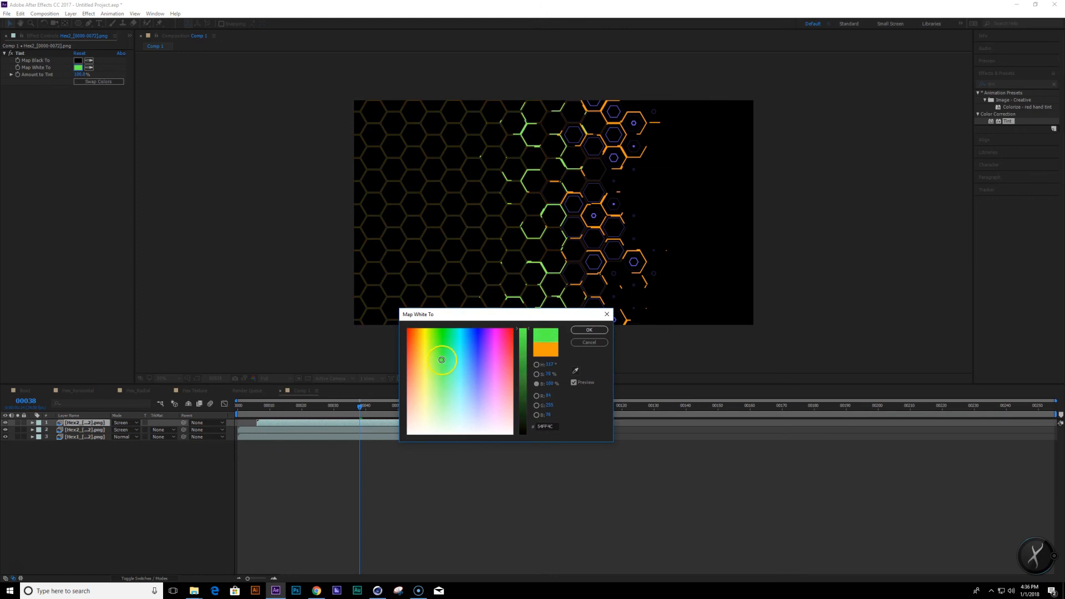
left_click_drag(440, 393, 456, 353)
left_click(590, 330)
Delay the teal green Hex2_ copy to start at about frame 8 and lower its opacity to 47%.
key("/")
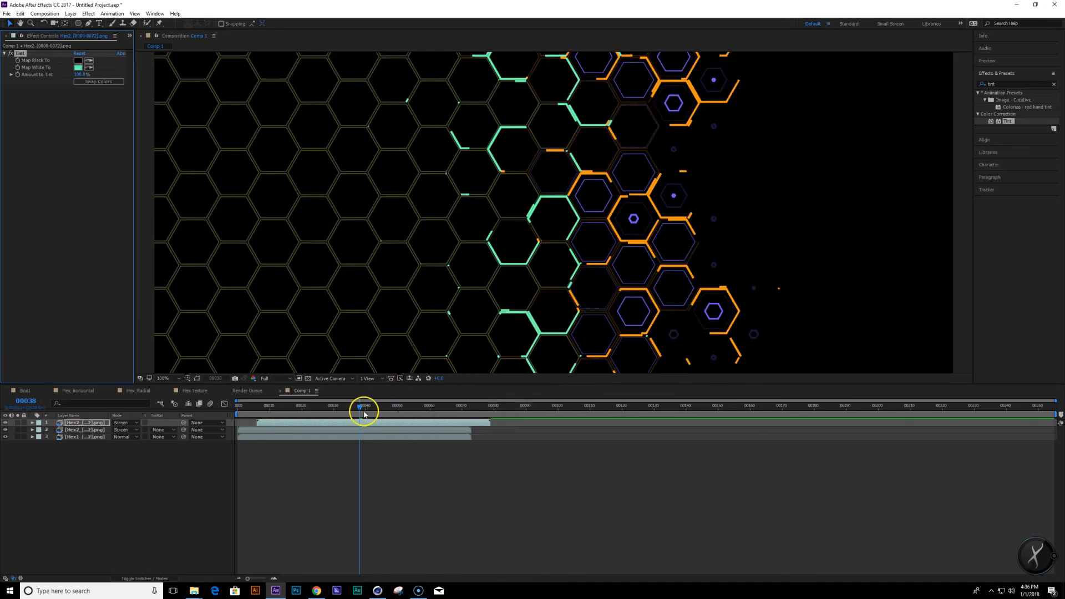
mouse_move(373, 427)
left_mouse_down()
mouse_move(400, 428)
mouse_move(376, 416)
left_mouse_up()
key("t")
mouse_move(118, 429)
left_mouse_down()
mouse_move(88, 424)
mouse_move(111, 425)
left_mouse_up()
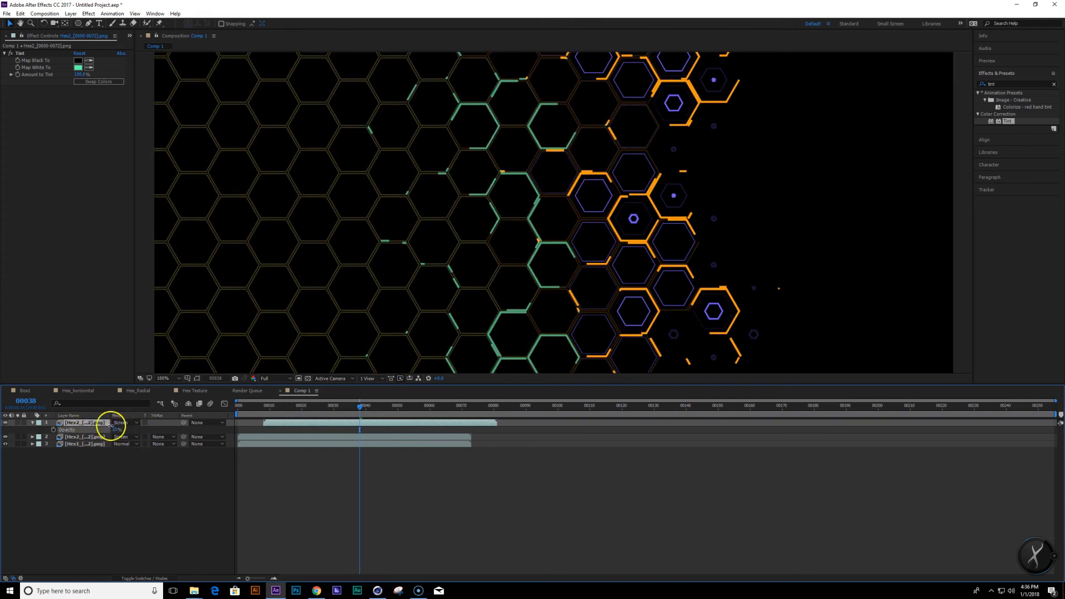
Duplicate the Hex1_ layer, set the copy's blending mode to Add, and start it at about frame 12.
left_click(105, 445)
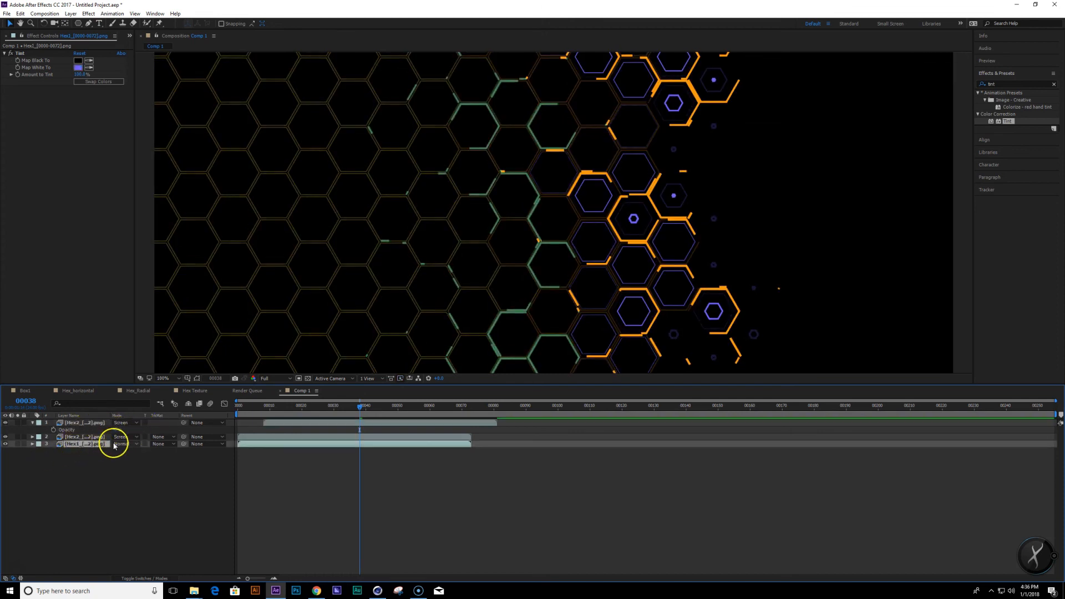
key("ctrl+d")
left_click(124, 444)
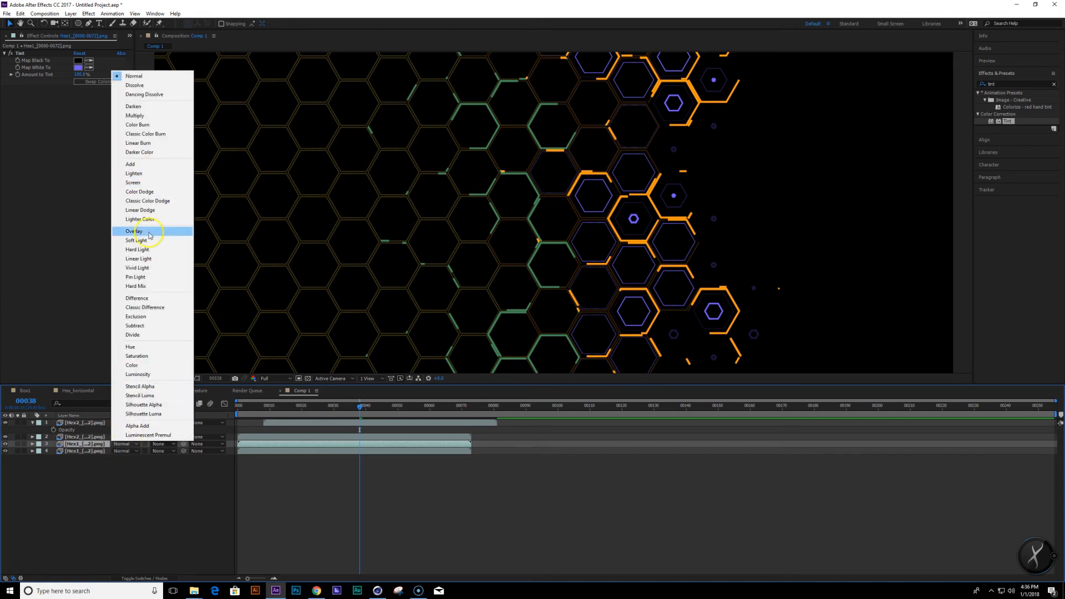
left_click(135, 165)
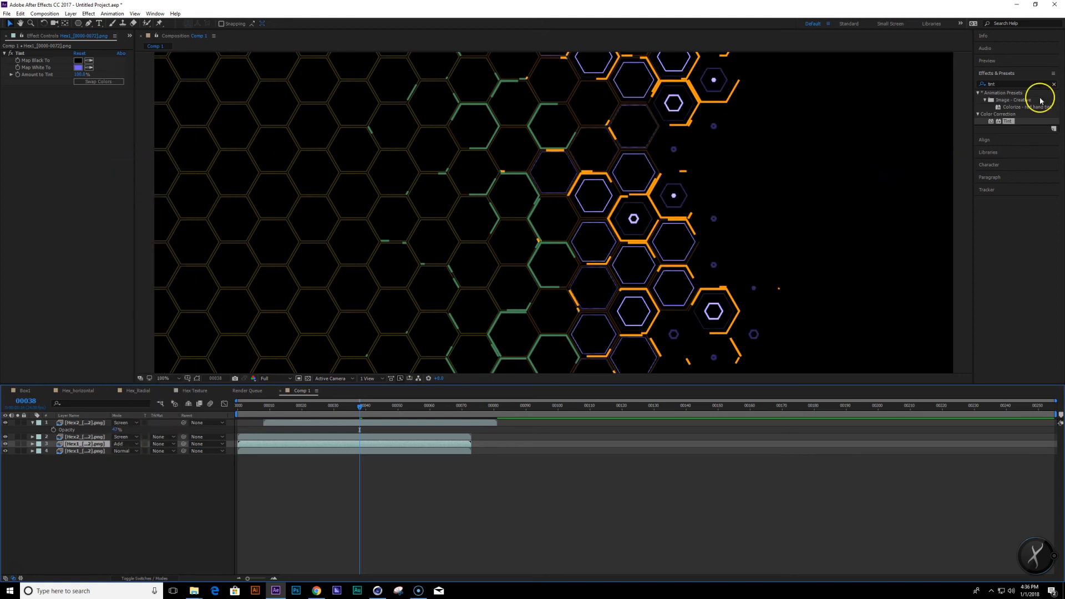
left_click_drag(298, 445, 334, 446)
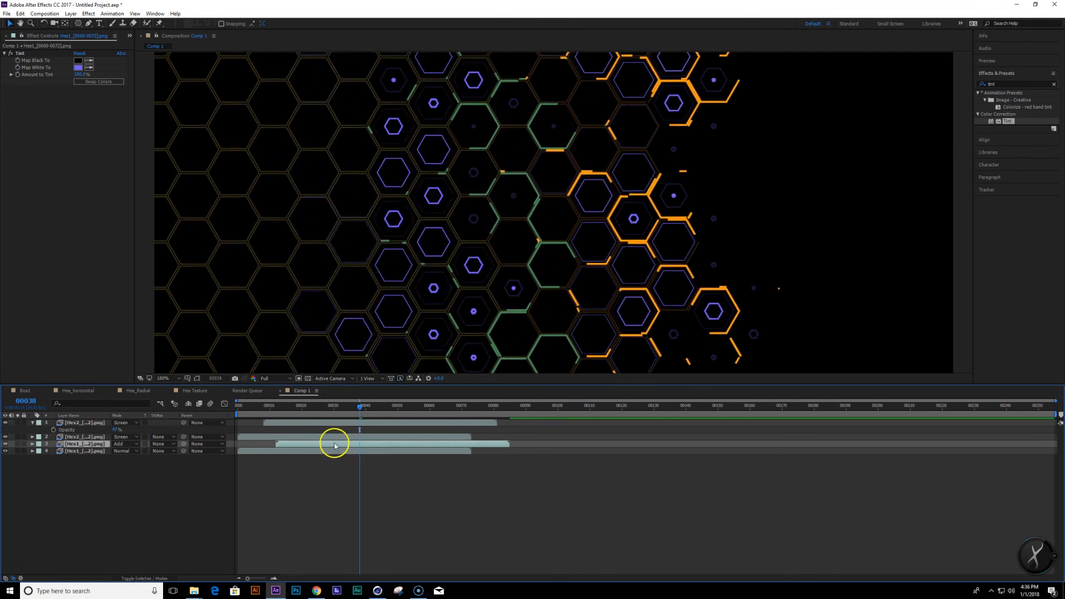
Map the Tint white of the offset Hex1_ copy to red.
left_click(78, 67)
left_click_drag(444, 421, 510, 336)
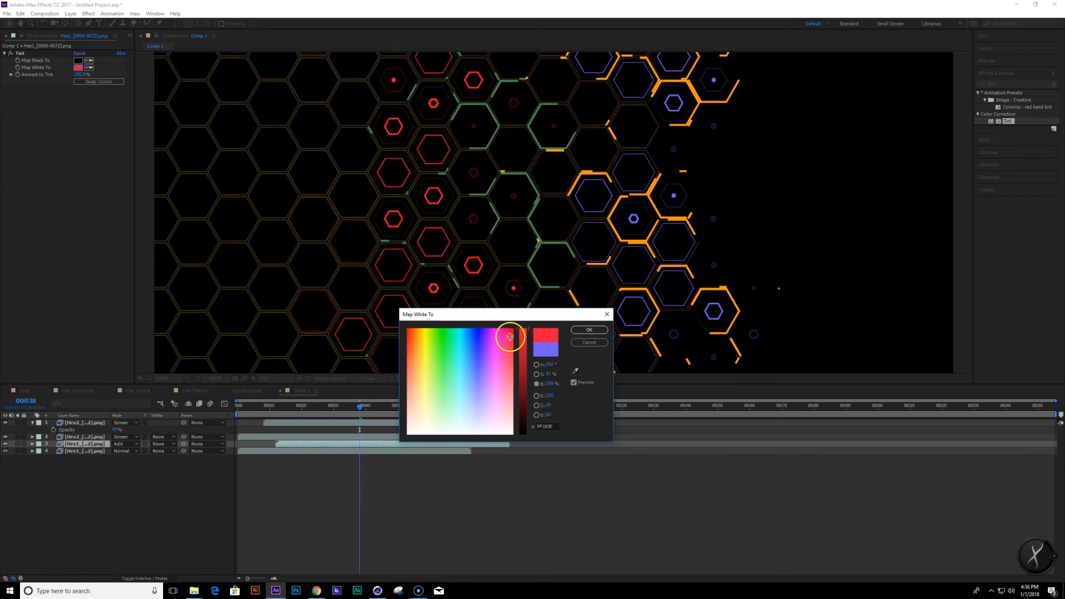
left_click(589, 329)
End the work area at about frame 81 and preview the colored hexagon animation in a maximized composition view.
left_click_drag(359, 405, 498, 443)
key("space")
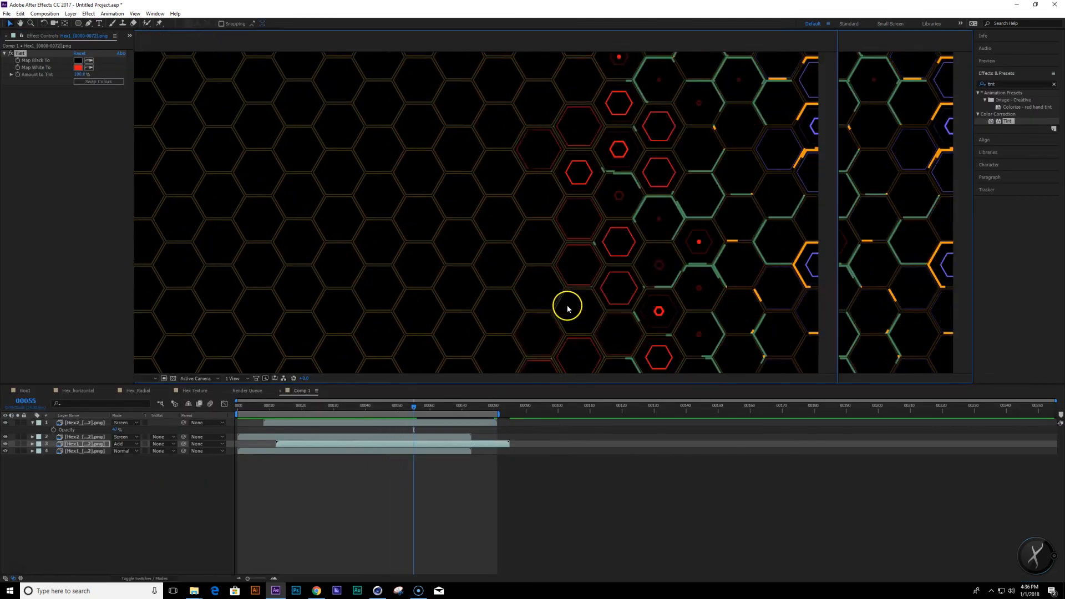
key("grave")
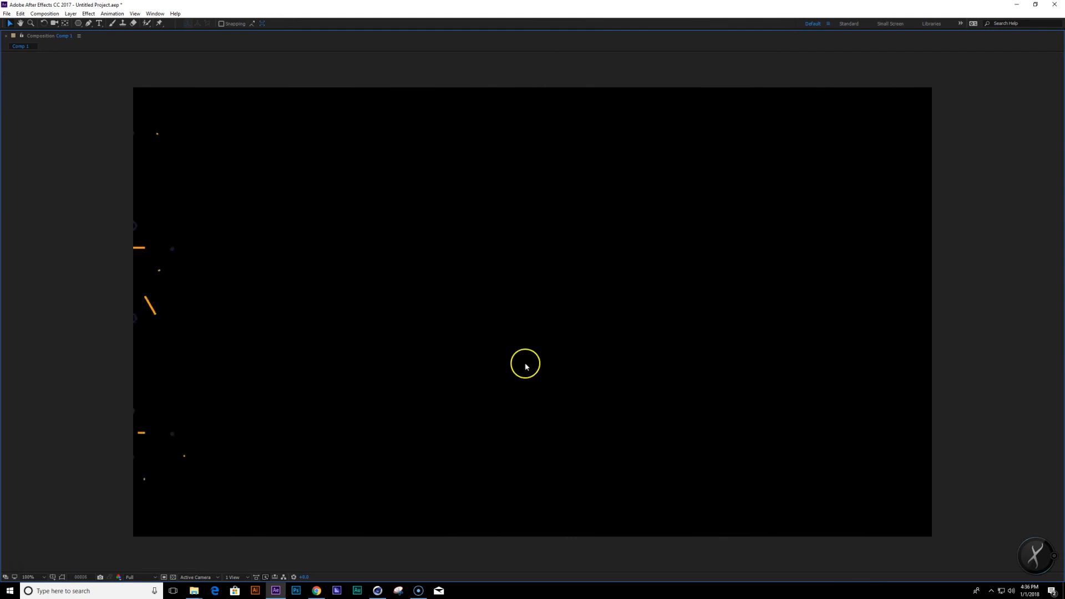
key("grave")
Retime the copies so the red Hex1_ layer starts at about frame 6 and the teal green Hex2_ layer at about frame 9.
left_click_drag(413, 405, 380, 430)
left_click(352, 424)
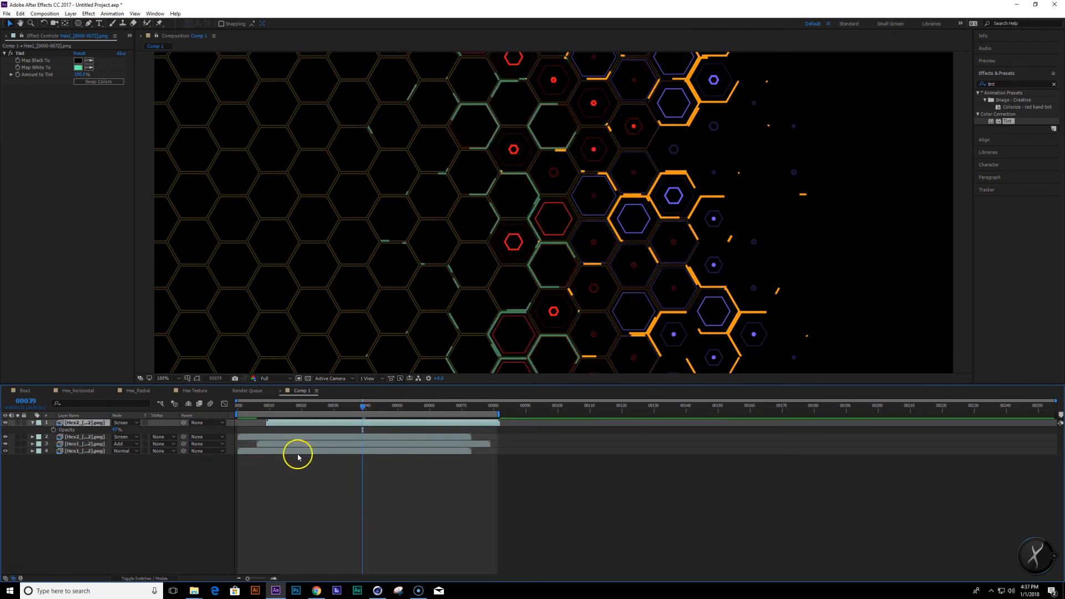
Switch to Cinema 4D and close the Picture Viewer and Render Settings windows.
left_click(378, 591)
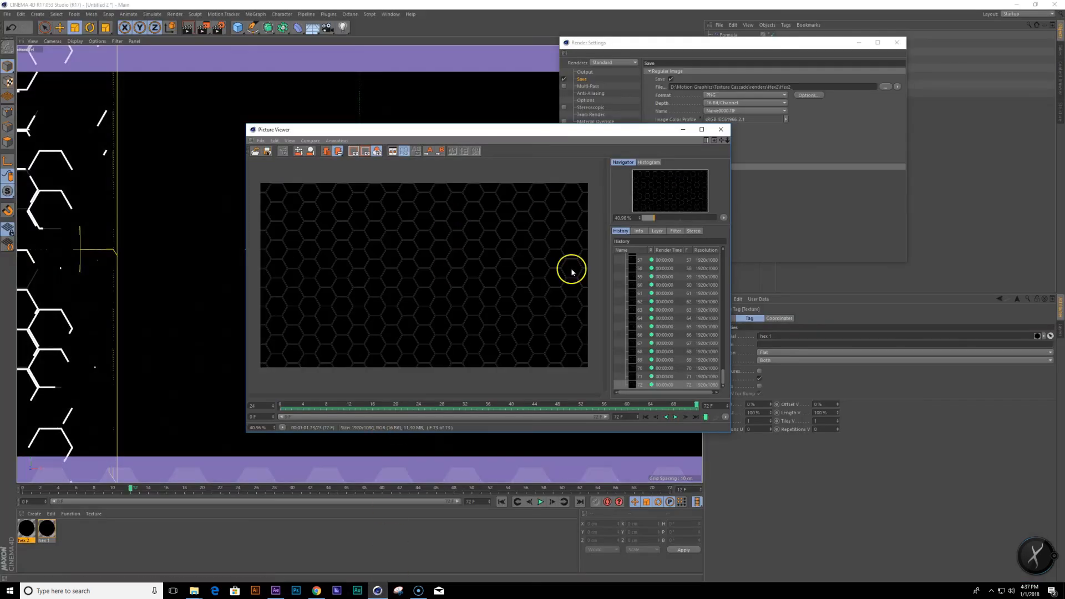
left_click(721, 129)
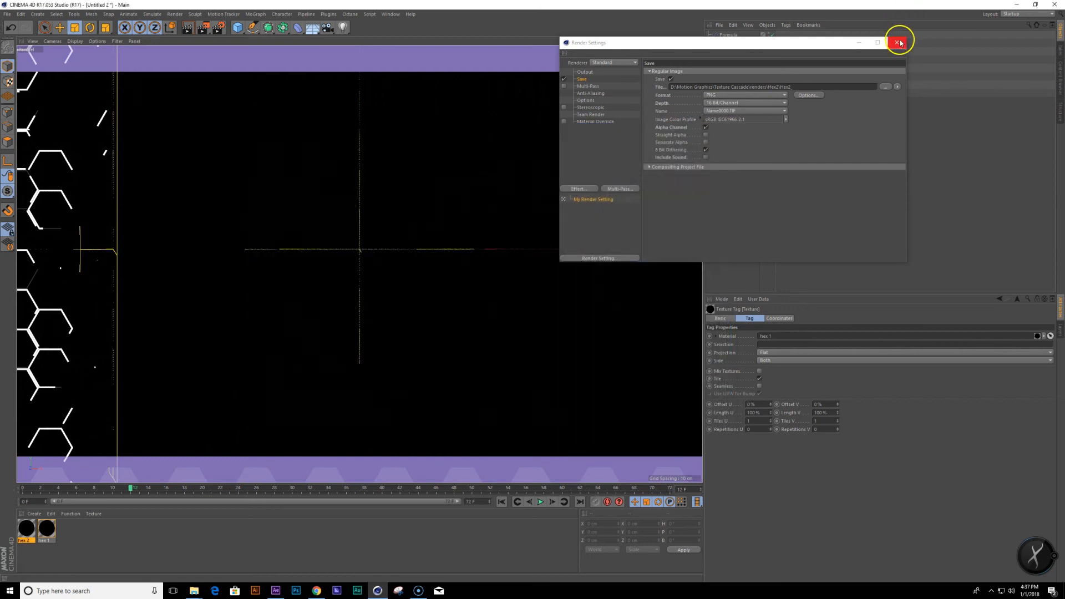
left_click(898, 43)
Go to frame 37 and move the hex 2 texture tag behind the hex 1 tag on the Extrude object.
left_click_drag(129, 488, 357, 451)
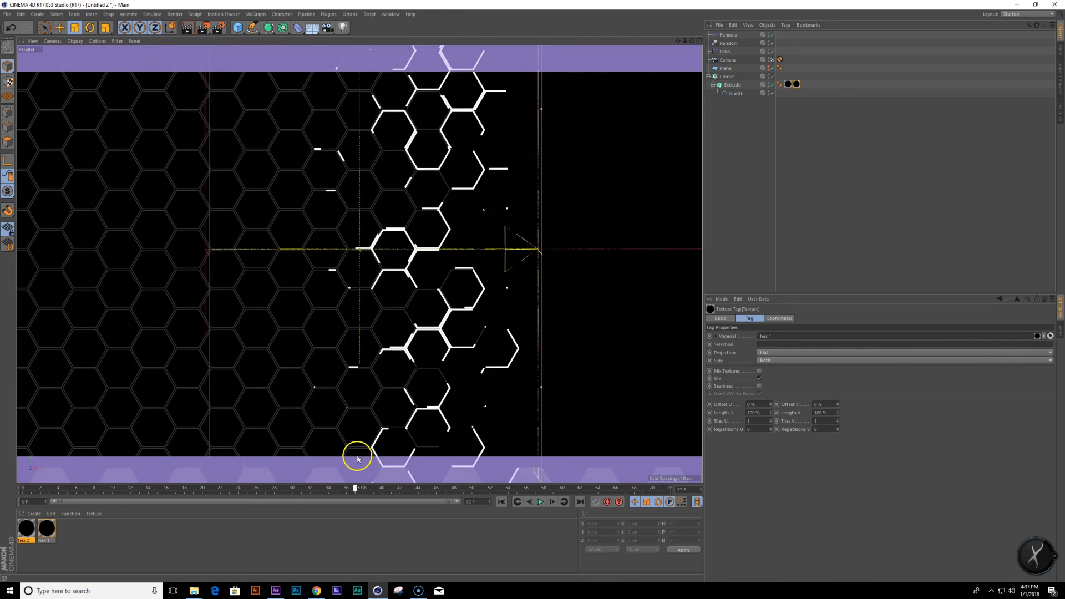
left_click_drag(784, 86, 809, 85)
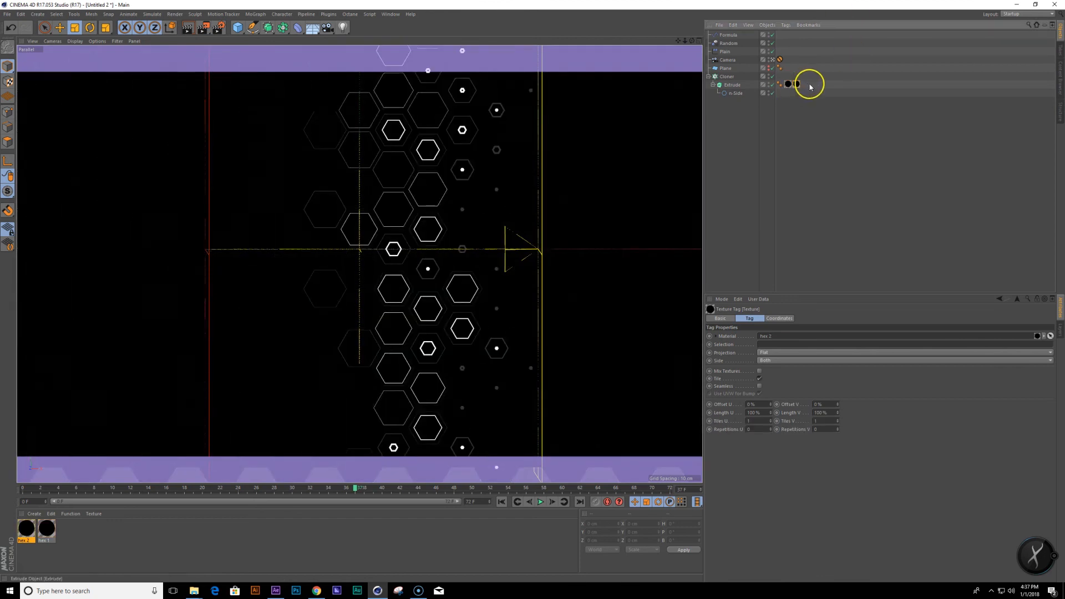
Duplicate the Plain effector and disable the original.
left_click(730, 53)
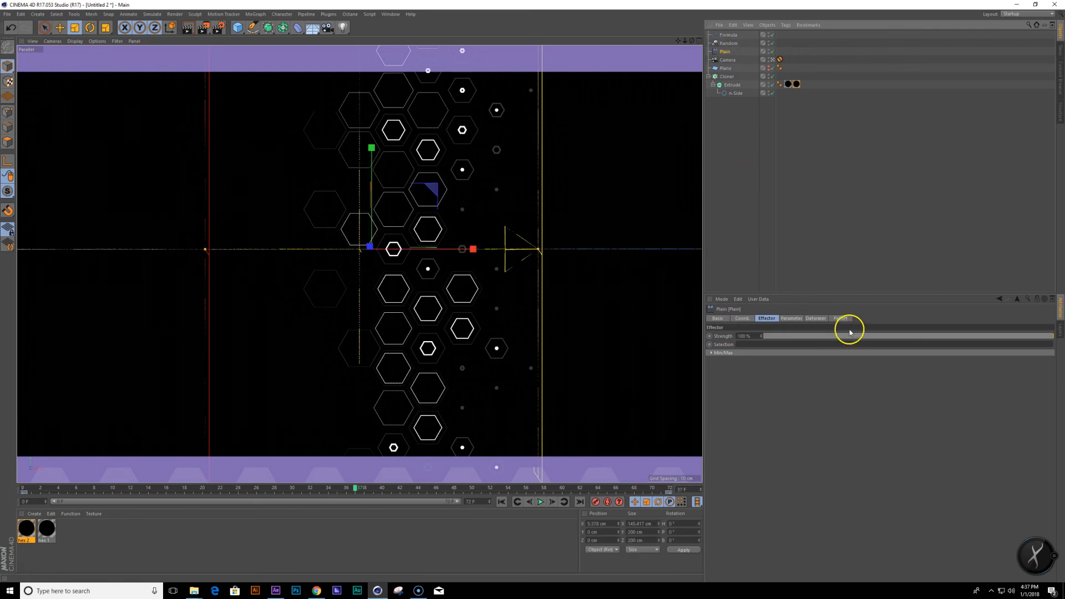
left_click(841, 319)
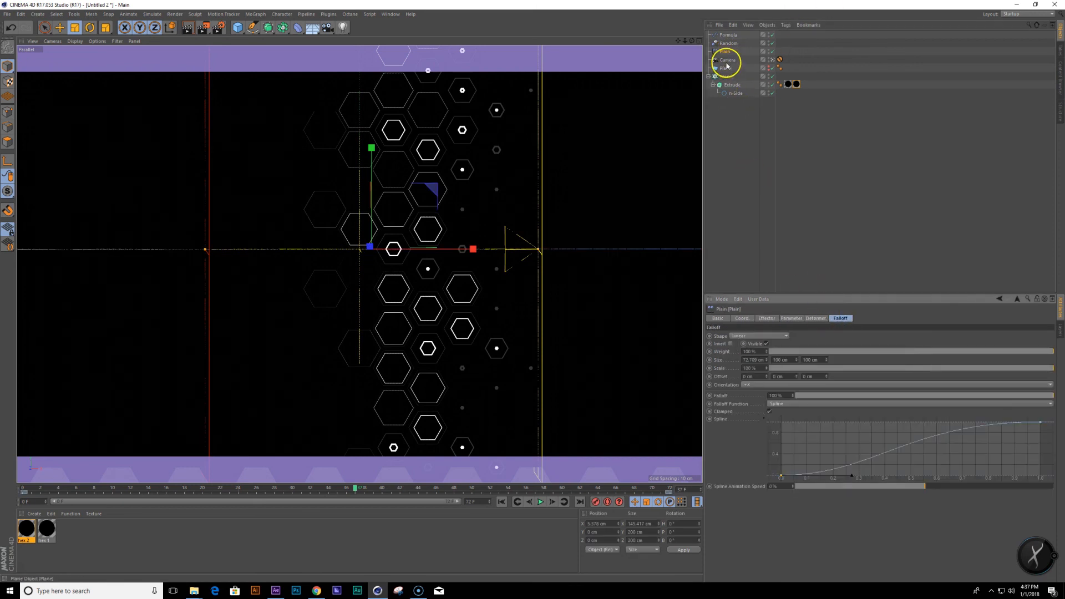
left_click_drag(726, 53, 758, 57, "ctrl")
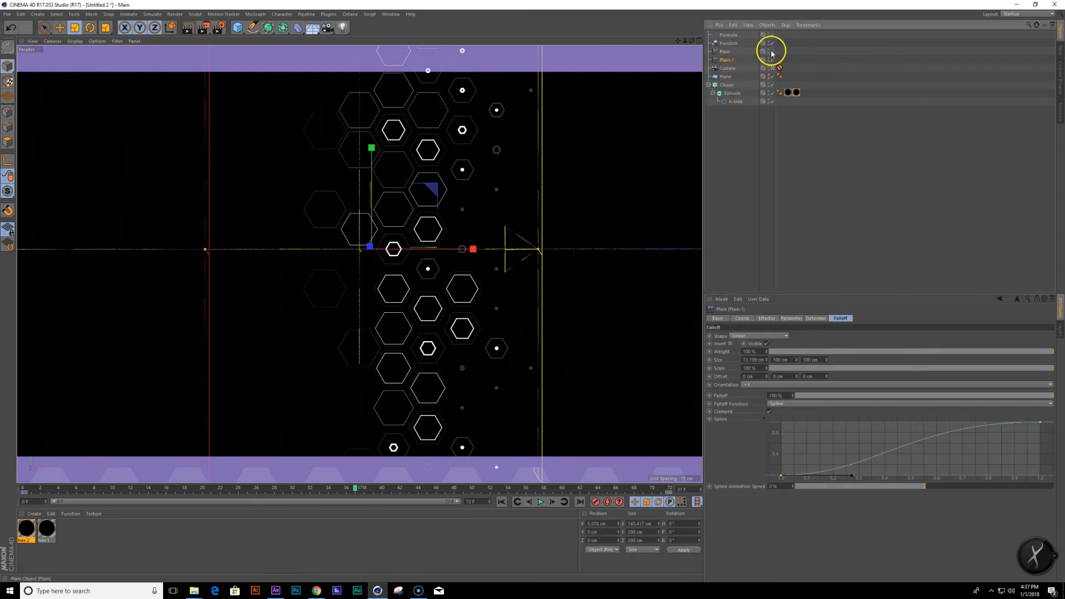
left_click(771, 51)
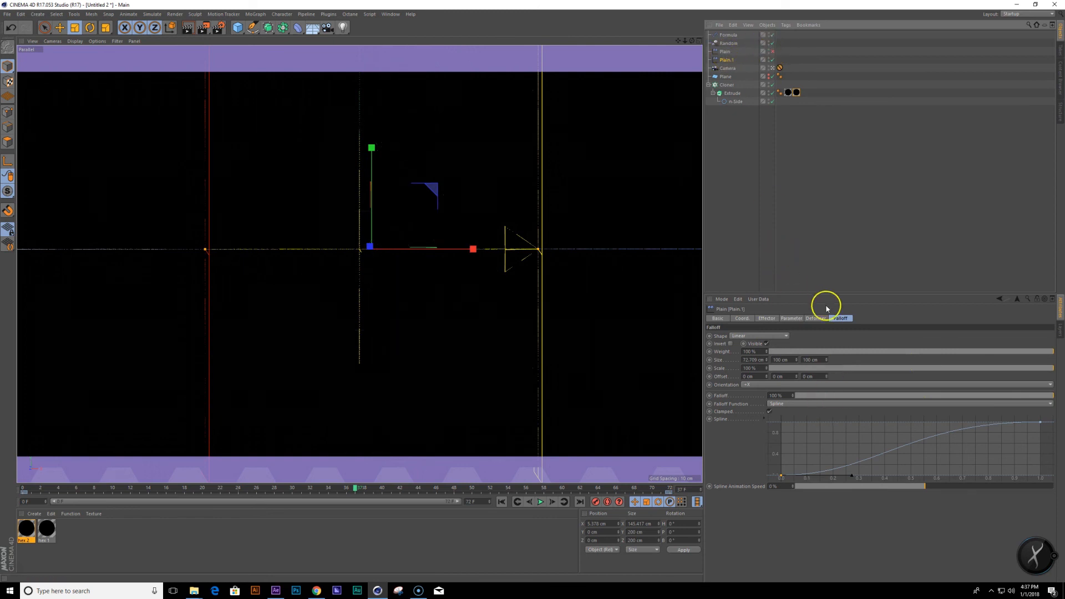
Add the duplicated Plain effector to the Cloner's effectors list.
left_click(728, 85)
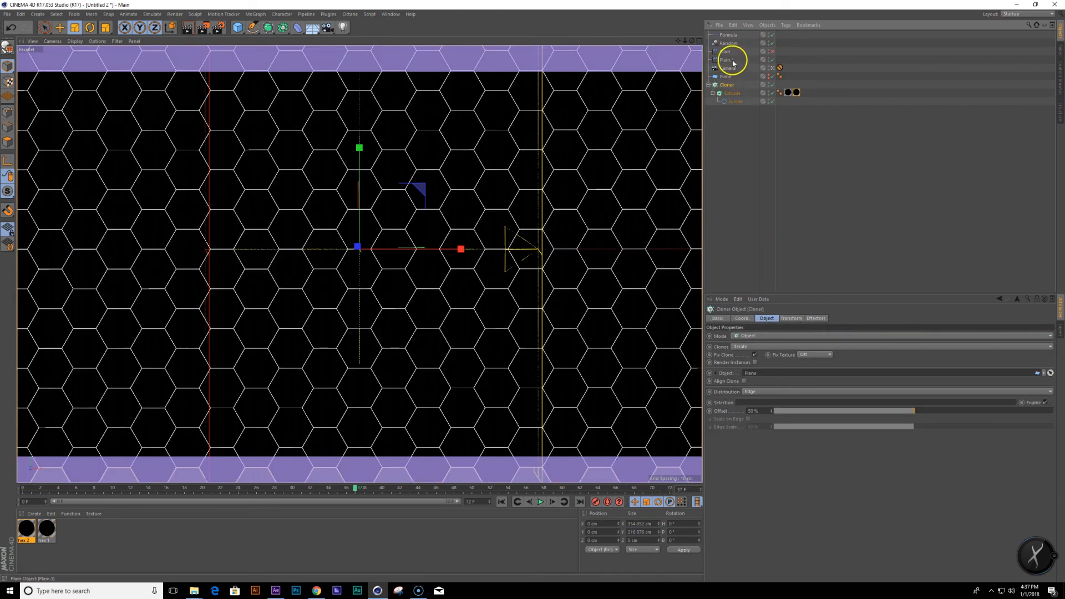
left_click(816, 318)
left_click_drag(731, 61, 756, 359)
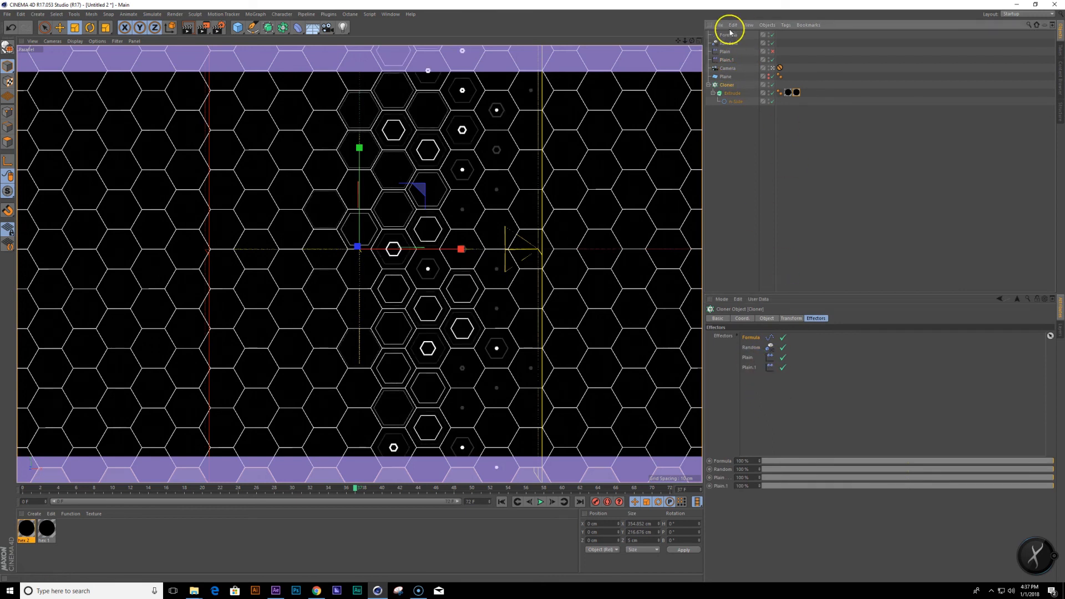
Set the falloff shape of the Plain.1 effector to Sphere.
left_click(728, 60)
left_click(841, 318)
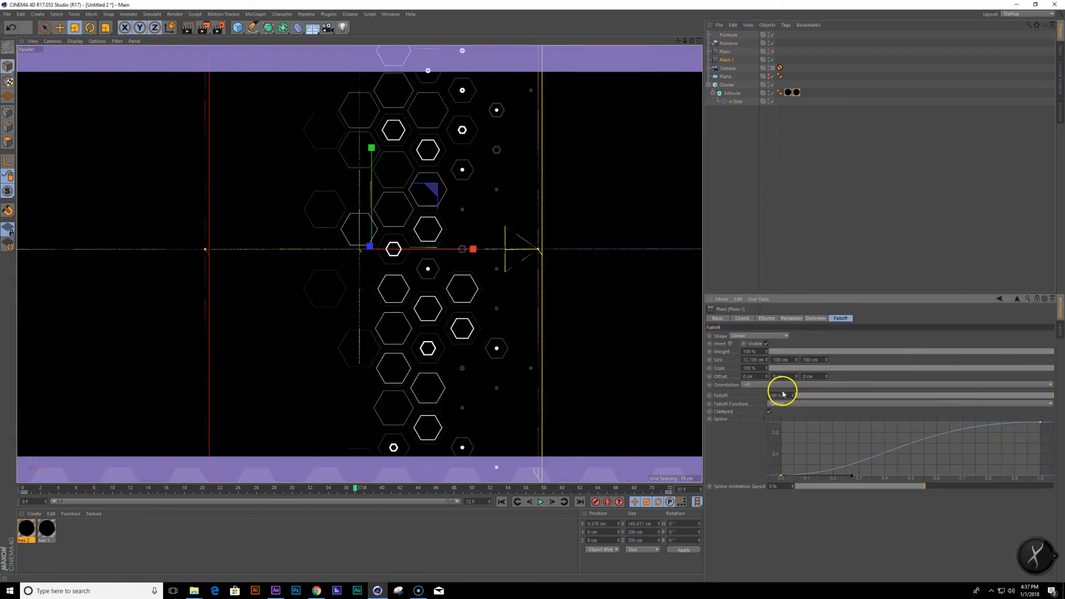
left_click(758, 336)
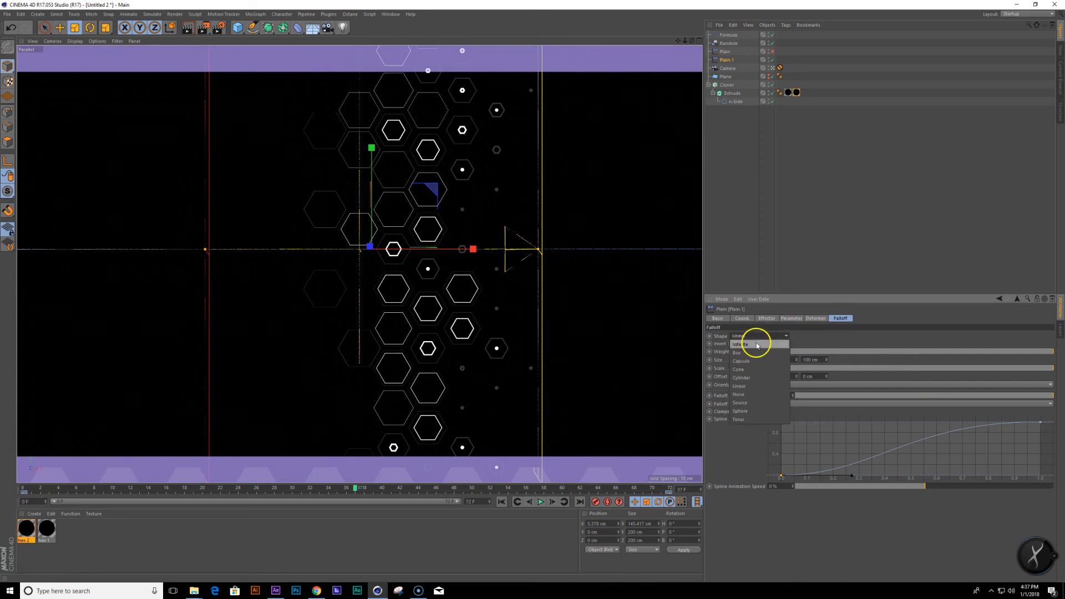
left_click(760, 411)
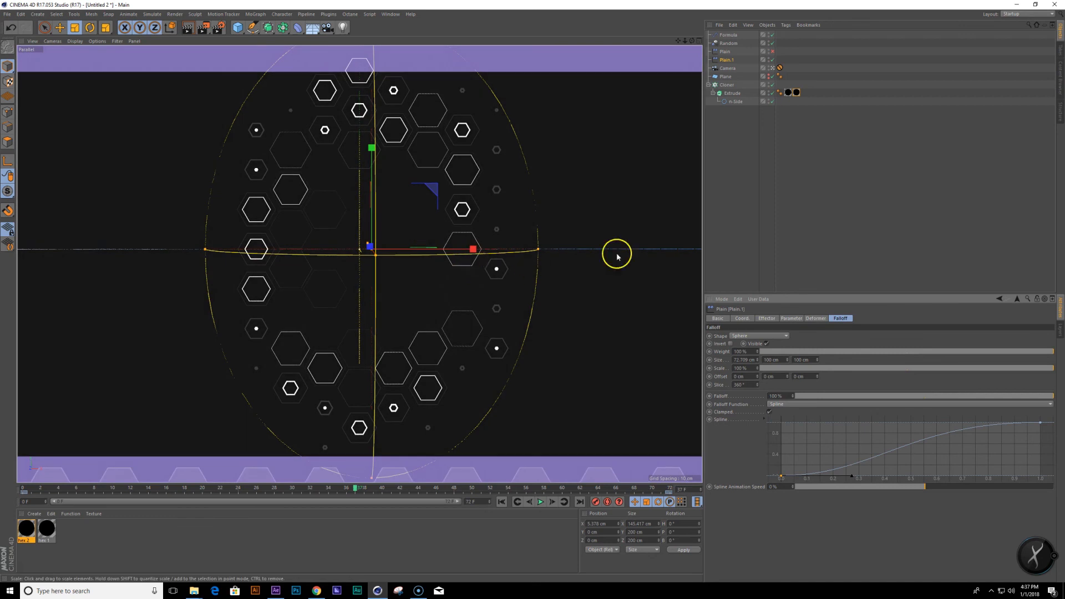
Delete the animation track on the X position of the Plain.1 effector.
left_click(744, 319)
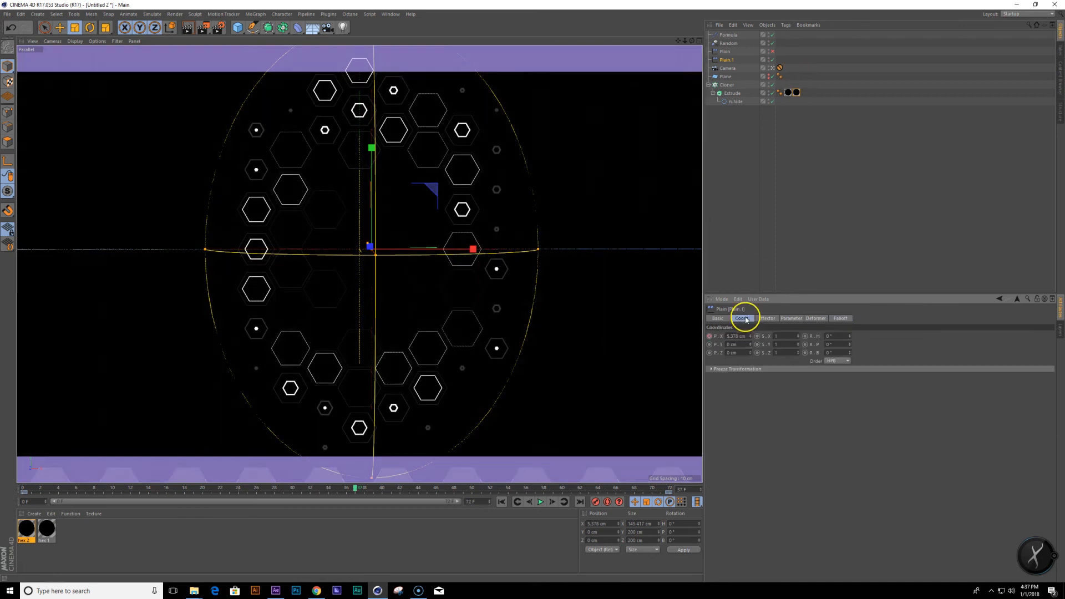
right_click(715, 337)
mouse_move(744, 341)
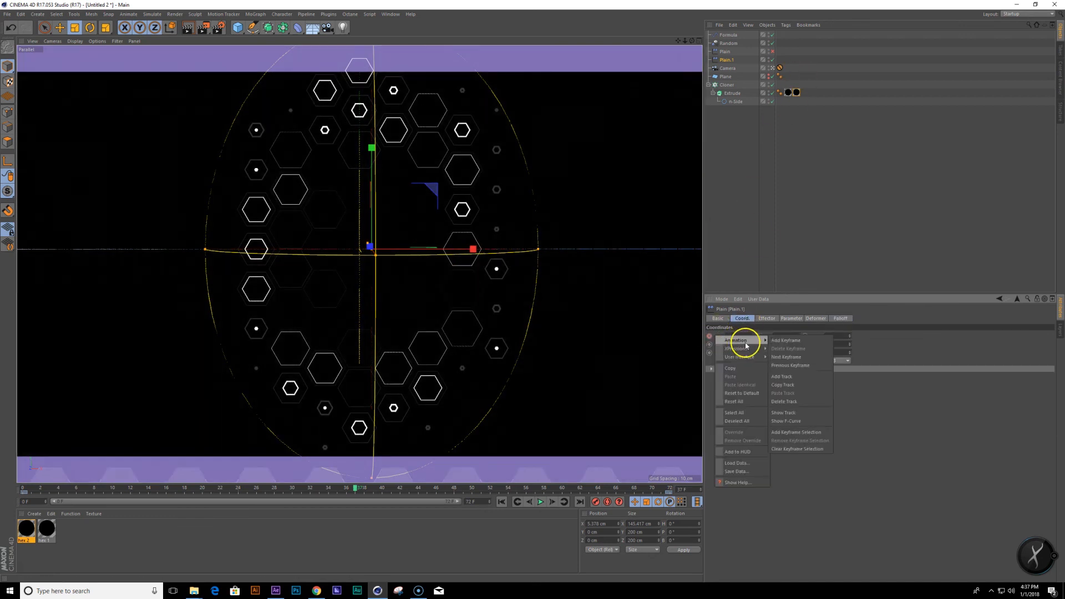
left_click(818, 400)
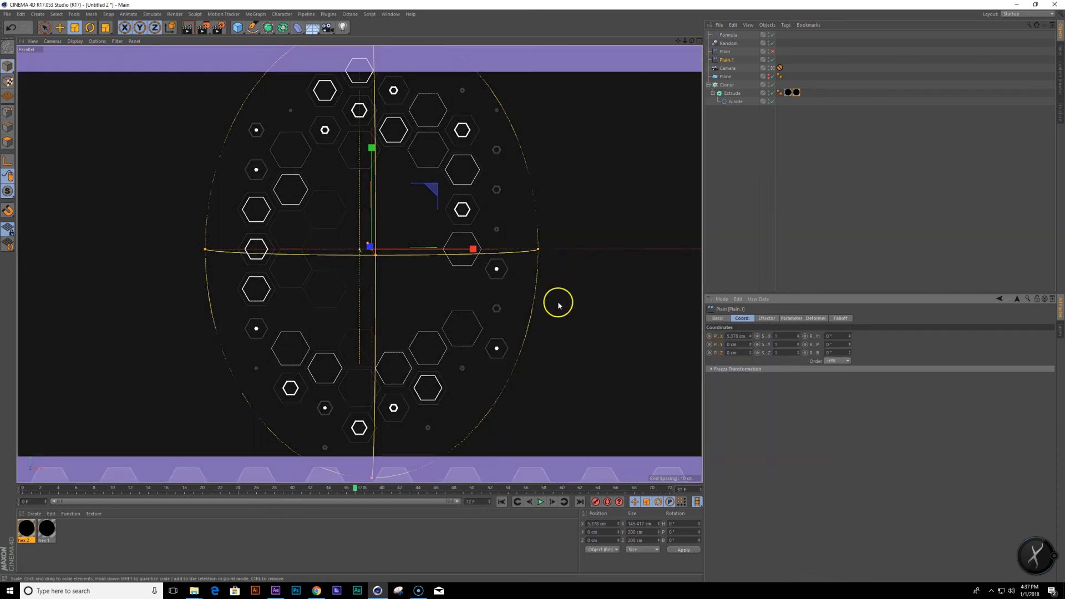
Enlarge the Plain.1 effector's spherical falloff to about 197 cm wide and 181 cm high.
left_click_drag(540, 258, 597, 250)
left_click_drag(372, 476, 428, 453)
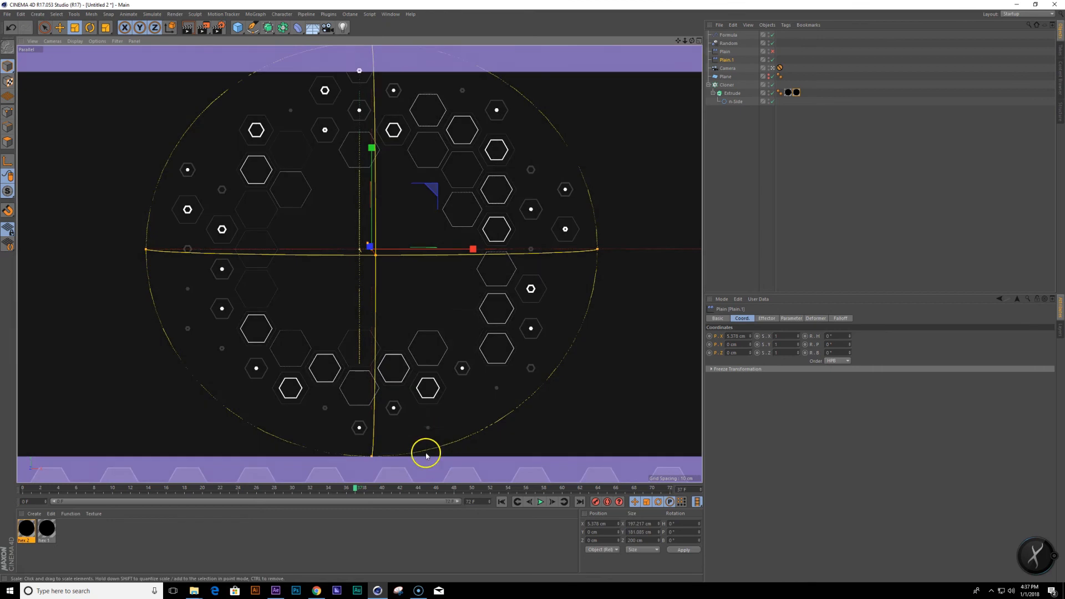
Animate the Plain.1 effector's falloff scale from 0% at frame 0 to 1000% at frame 72.
left_click_drag(361, 484, 103, 508)
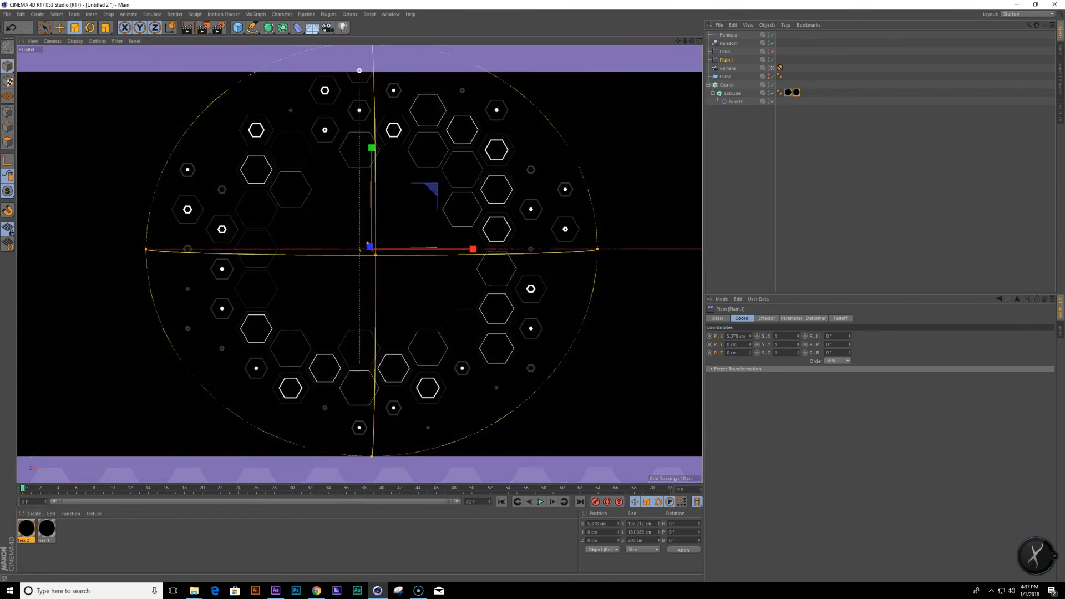
left_click(730, 60)
left_click(841, 318)
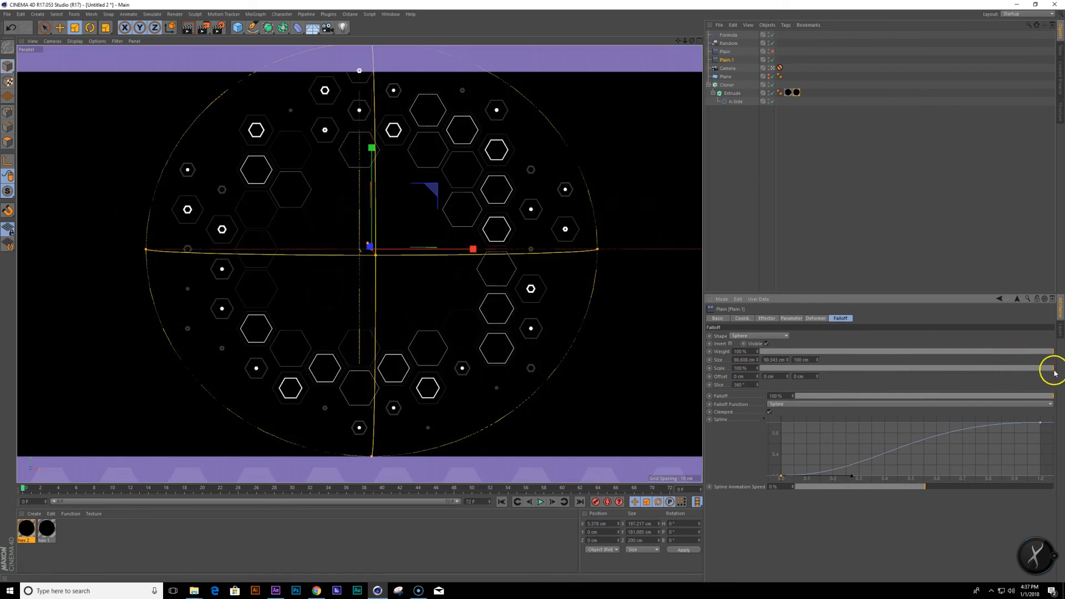
mouse_move(1054, 373)
left_mouse_down()
mouse_move(630, 414)
mouse_move(717, 369)
left_mouse_up()
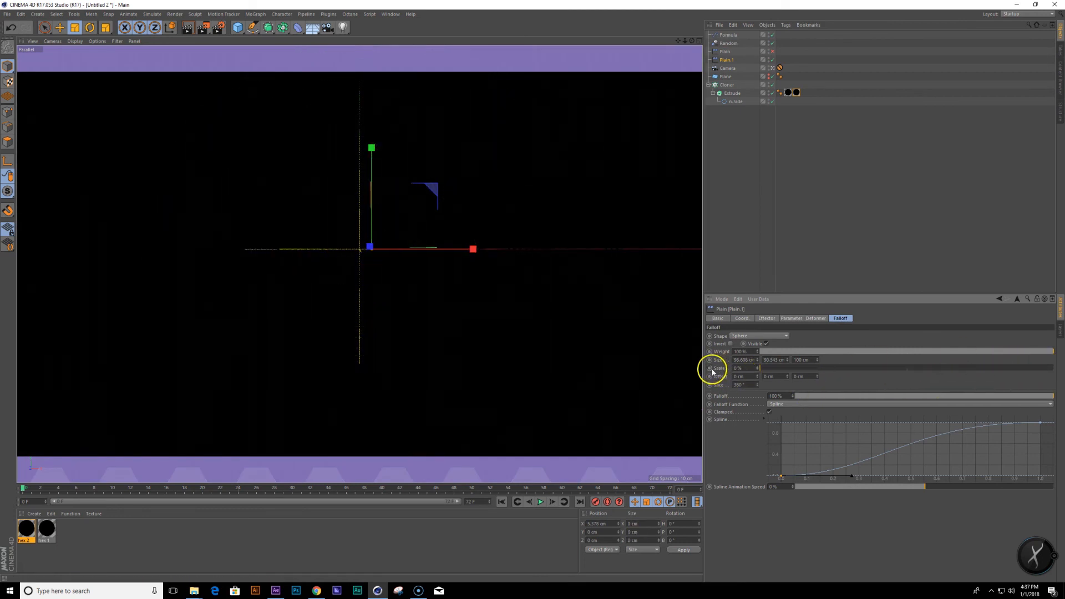
mouse_move(723, 382)
left_mouse_down()
mouse_move(813, 359)
mouse_move(1057, 351)
left_mouse_up()
mouse_move(756, 369)
left_mouse_down()
mouse_move(768, 339)
mouse_move(755, 366)
left_mouse_up()
type("1000")
key("Return")
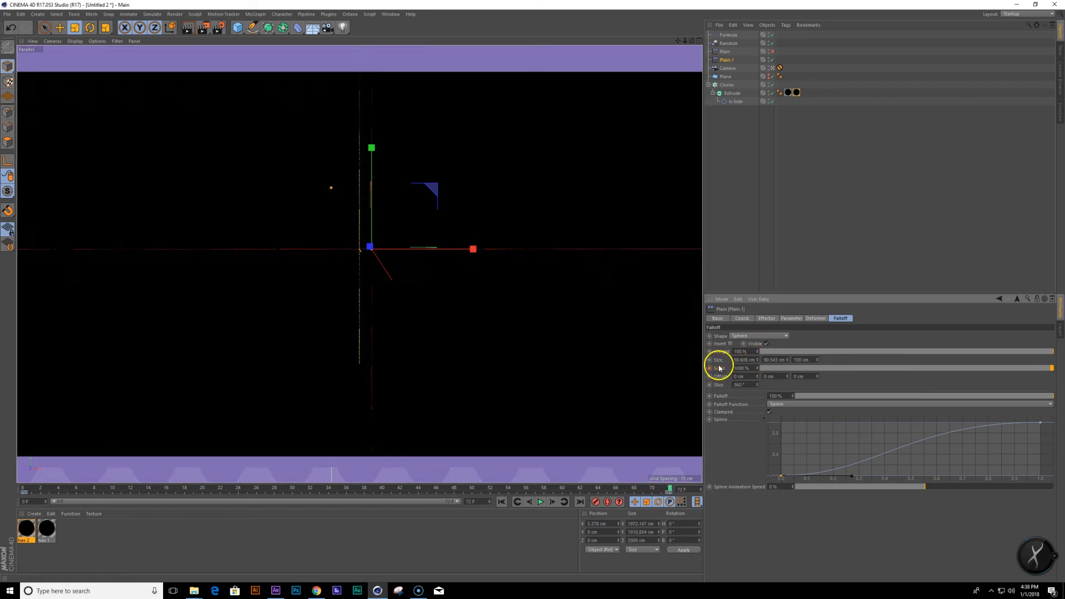
Set both keys on the falloff scale's F-curve to linear interpolation.
left_click(724, 372, "ctrl")
scroll(413, 217, "down", 3)
left_click_drag(206, 193, 515, 325)
left_click(264, 149)
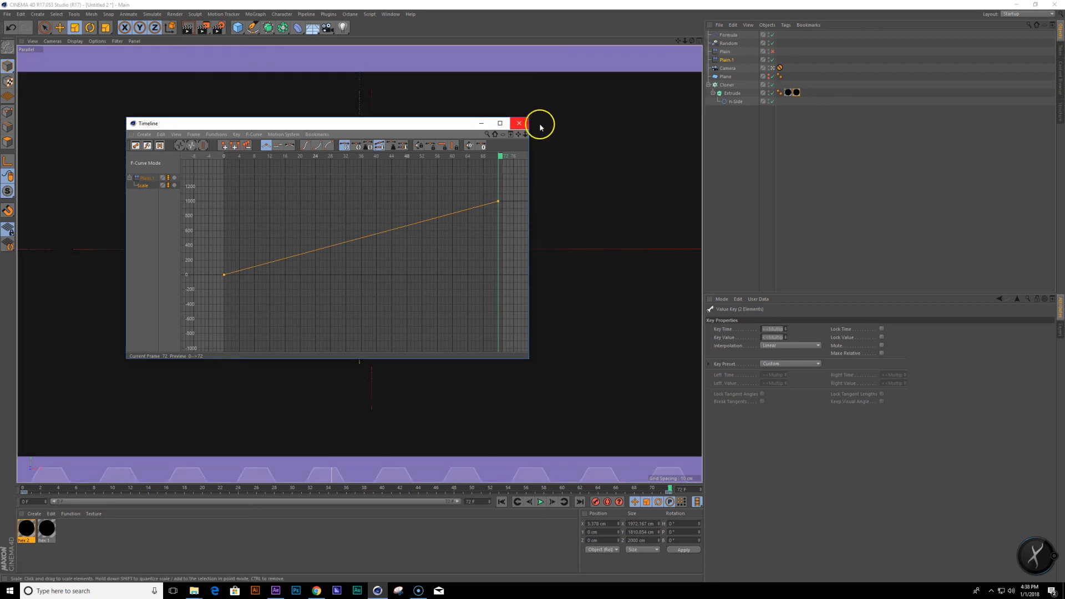
left_click(520, 123)
Play back the expanding spherical falloff animation and scrub through its early frames.
left_click(541, 501)
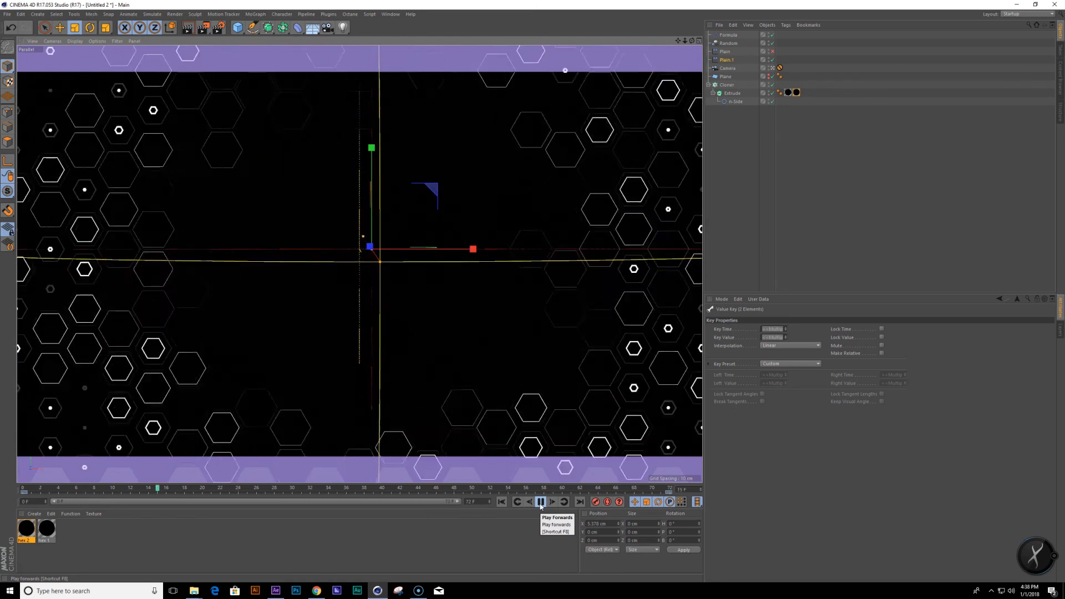
left_click(540, 502)
left_click_drag(178, 500, 103, 506)
Reorder the Extrude's texture tags to preview the Hex 1 material, then restore Hex 2 as the visible one.
mouse_move(788, 93)
left_mouse_down()
mouse_move(815, 90)
mouse_move(804, 94)
left_mouse_up()
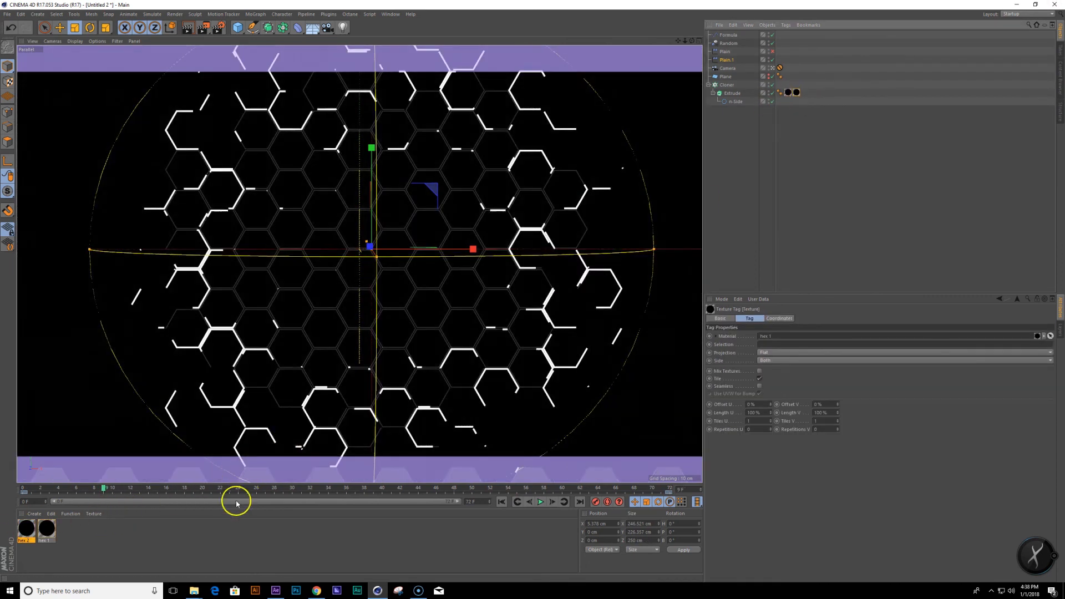
left_click_drag(109, 490, 189, 487)
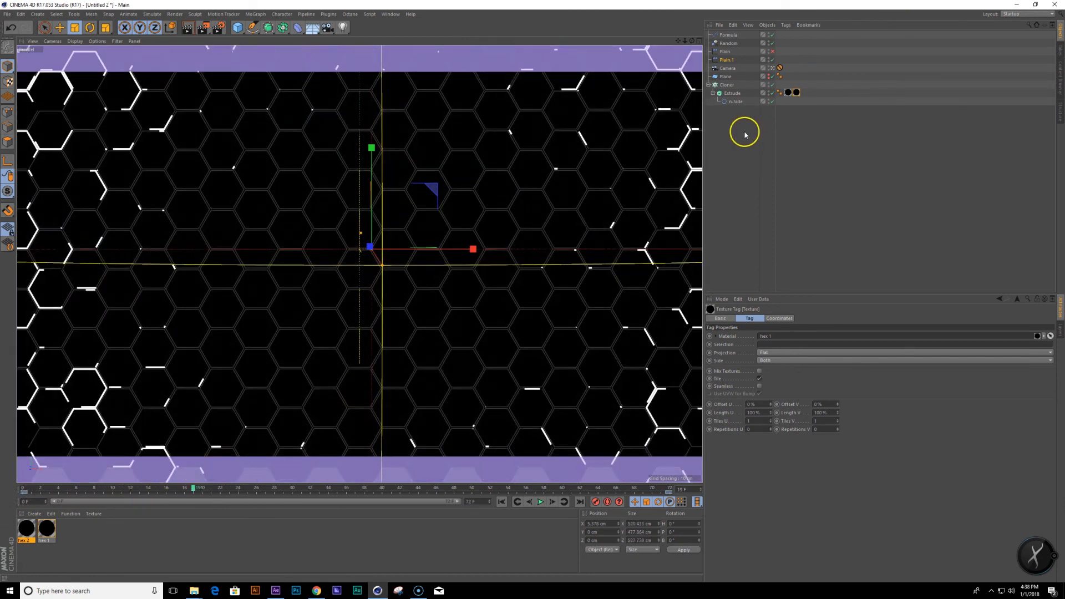
left_click_drag(789, 94, 807, 100)
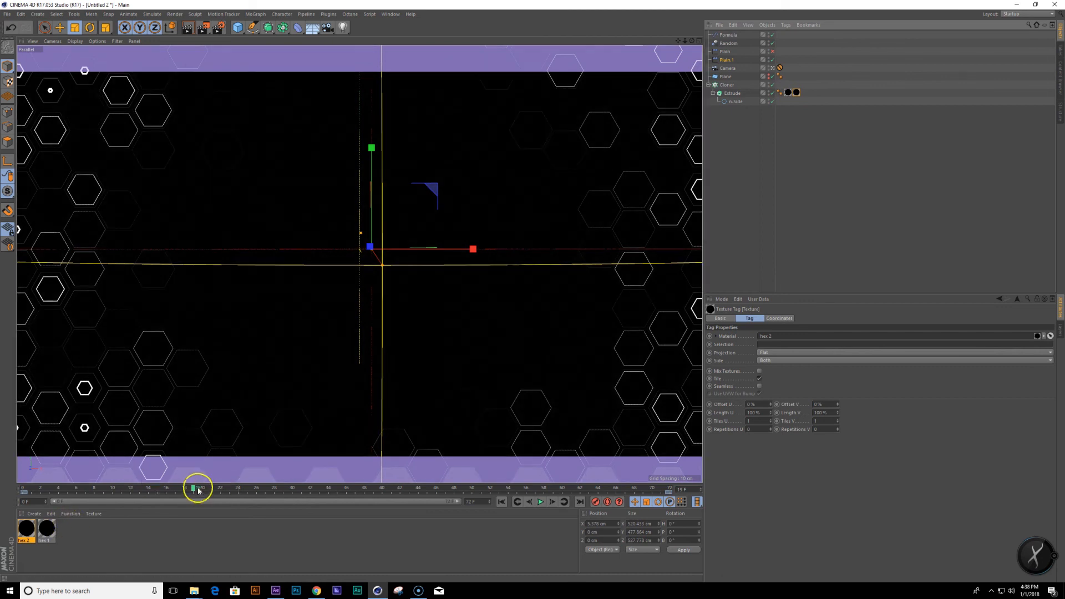
left_click_drag(195, 489, 147, 488)
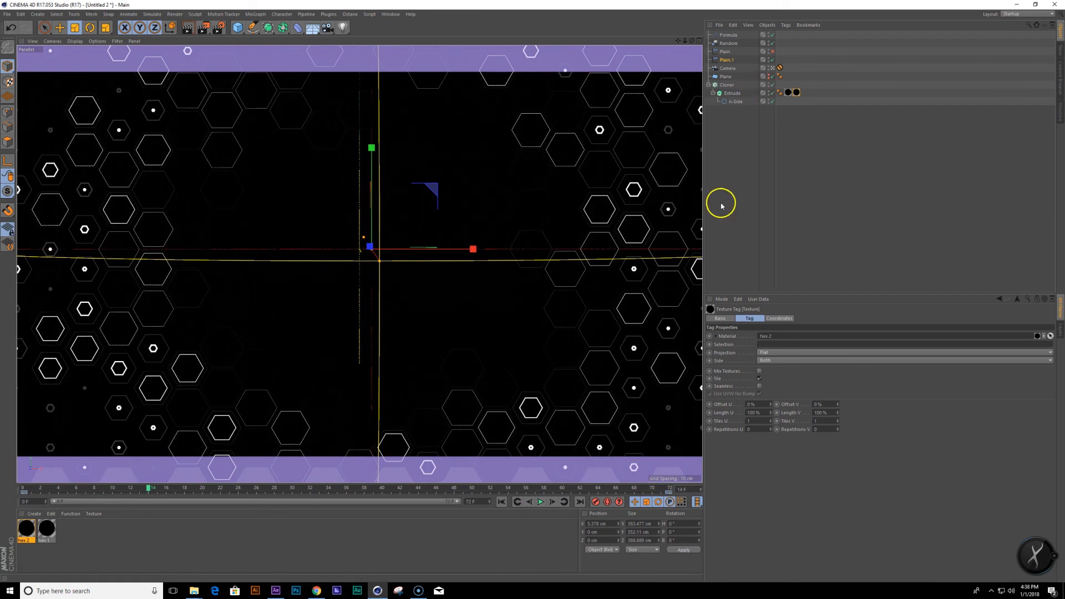
Disable the Plain and Plain.1 effectors in the Cloner's effectors list.
left_click(721, 205)
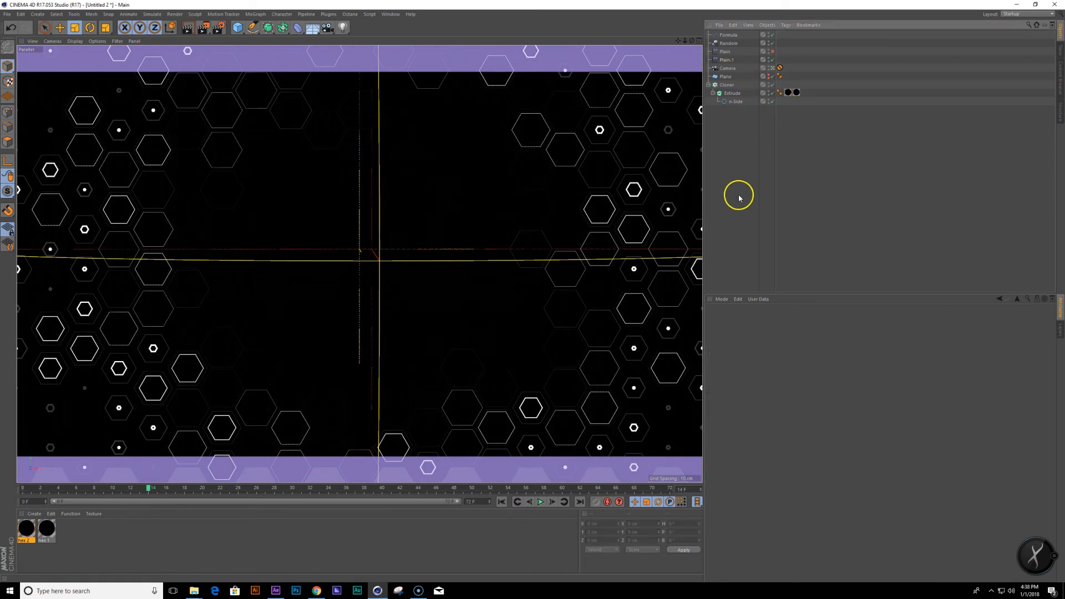
left_click(728, 85)
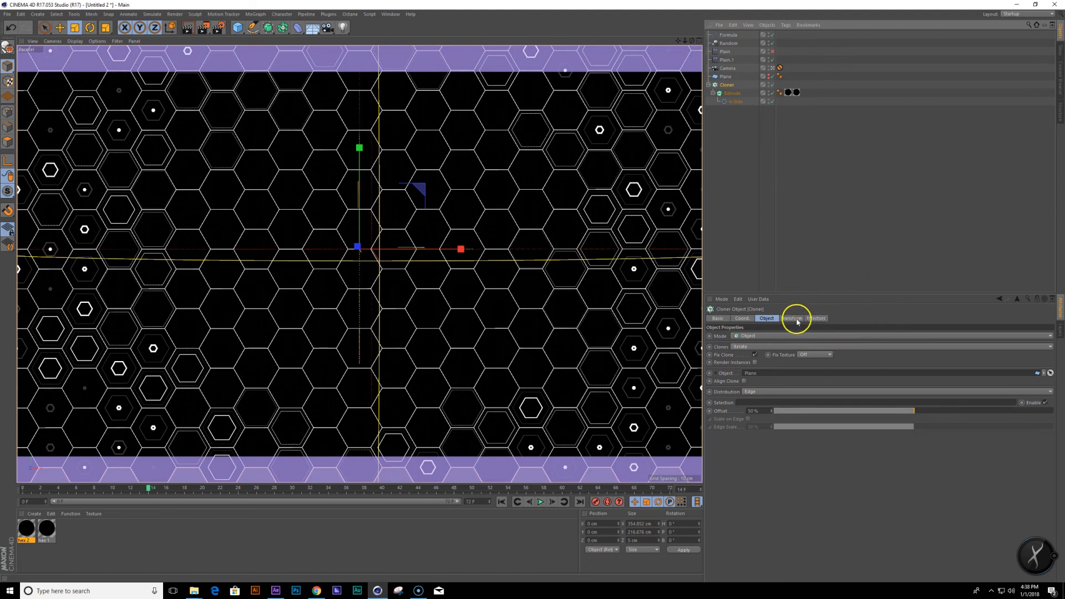
left_click(815, 319)
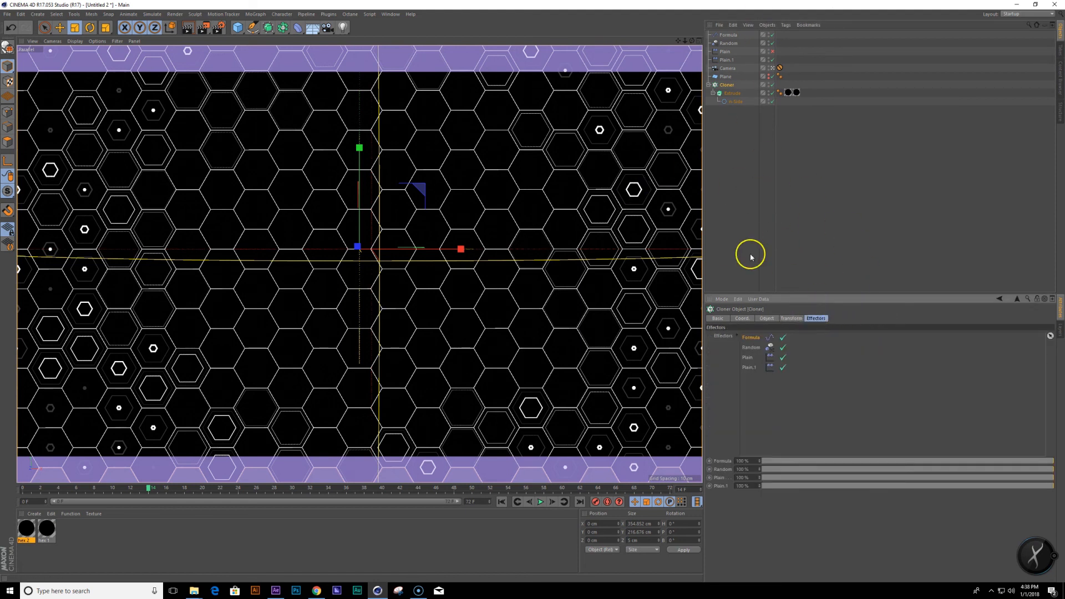
left_click(782, 368)
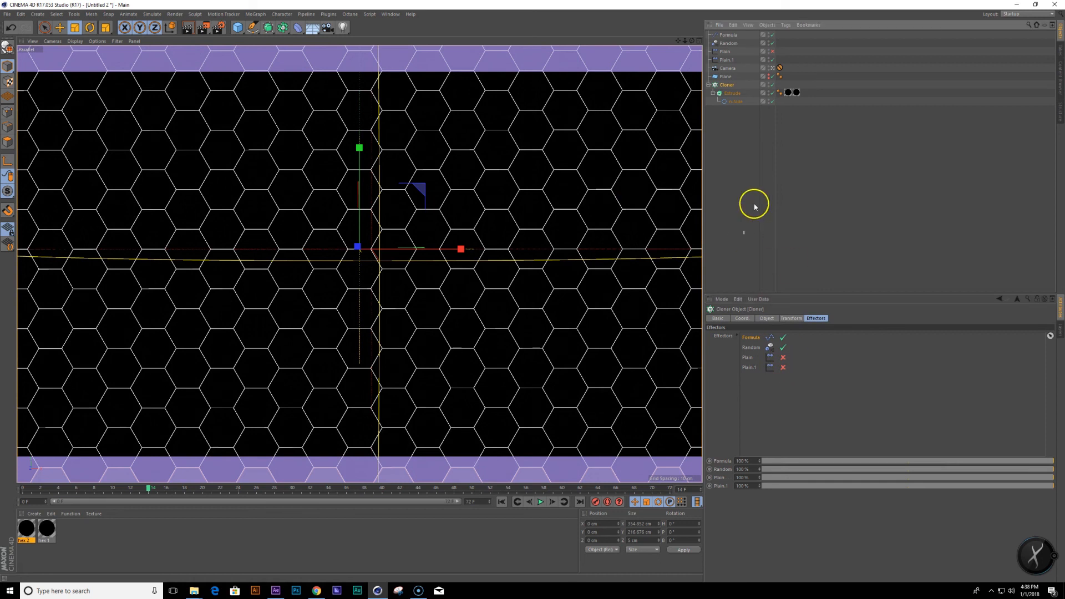
Add a Shader effector to the Cloner and turn off its Scale parameter.
key("shift+c")
type("shader")
key("Return")
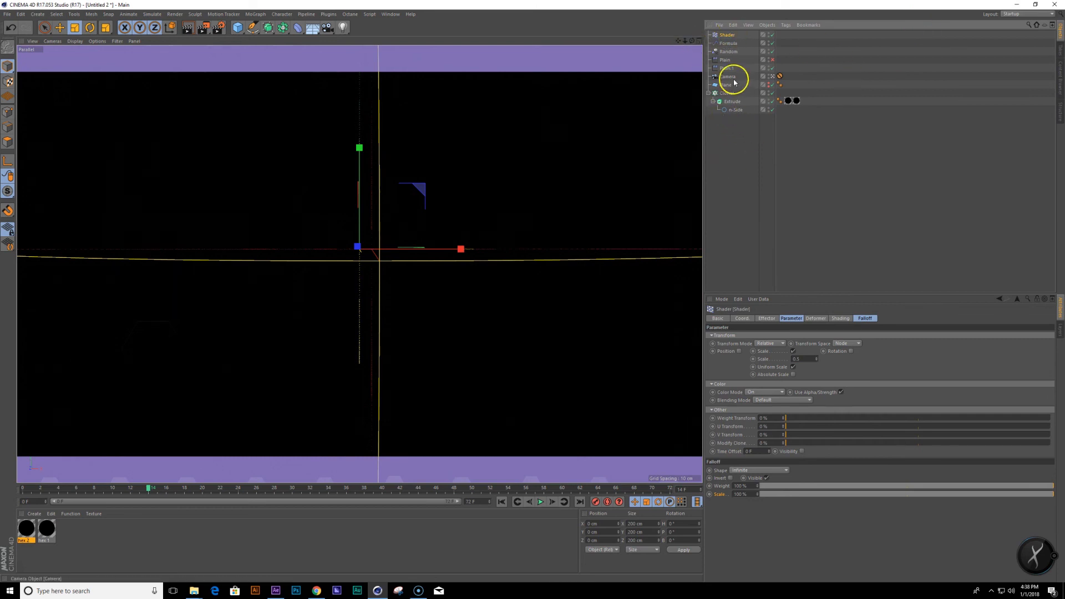
left_click(726, 93)
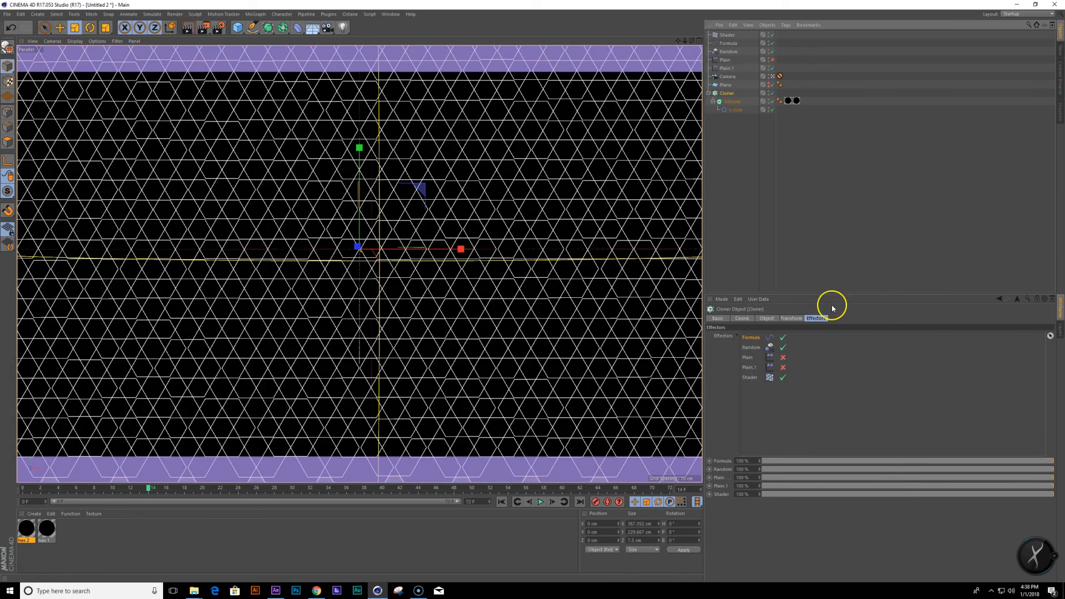
left_click(727, 35)
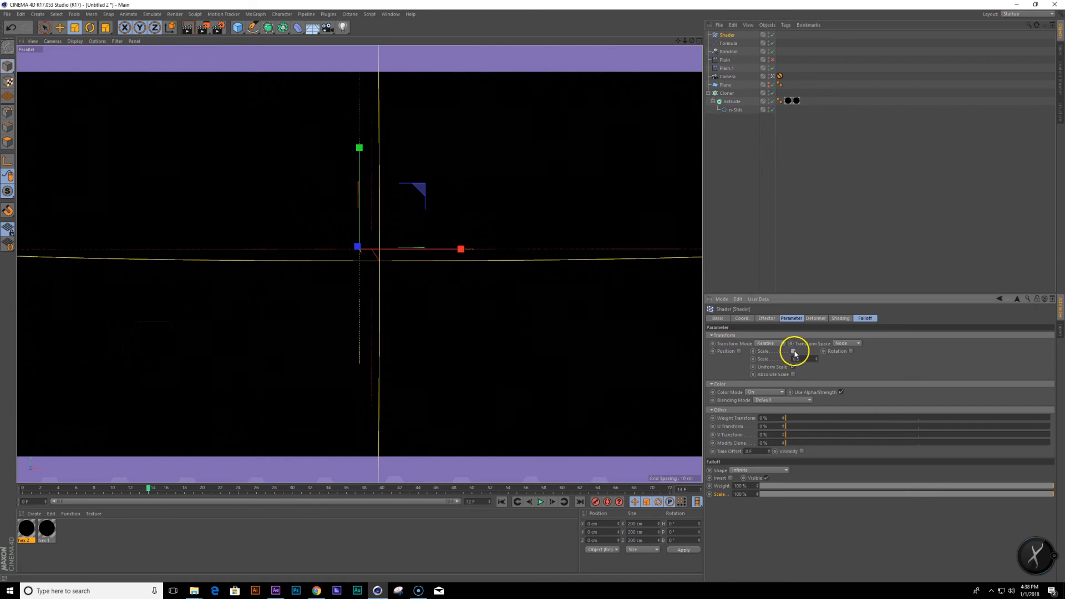
left_click(794, 351)
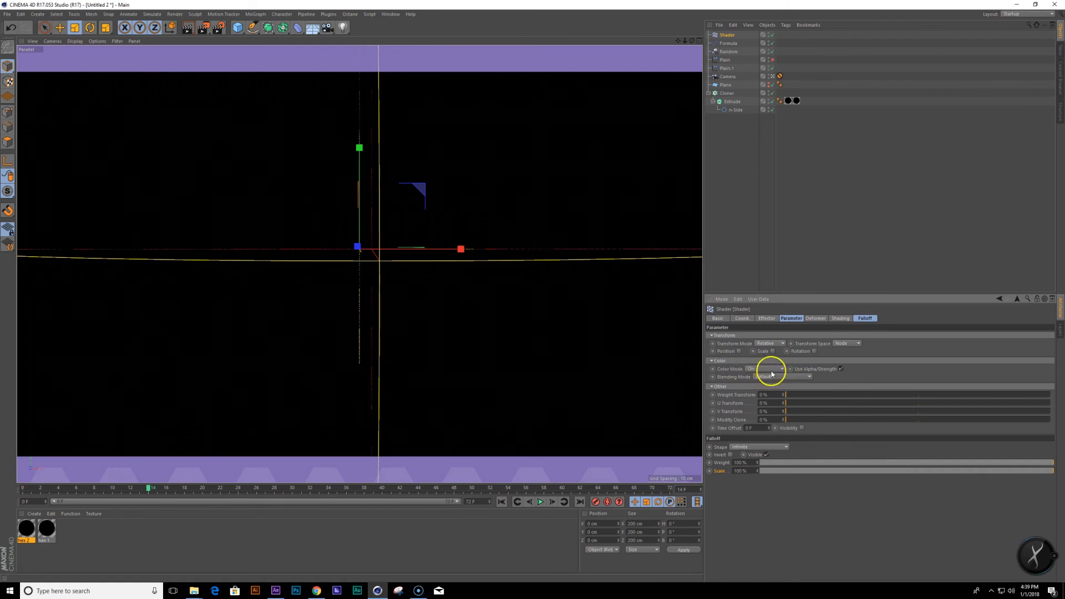
Load a Noise shader into the Shader effector's custom shader channel.
left_click(817, 320)
left_click(791, 337)
left_click(836, 321)
left_click(735, 344)
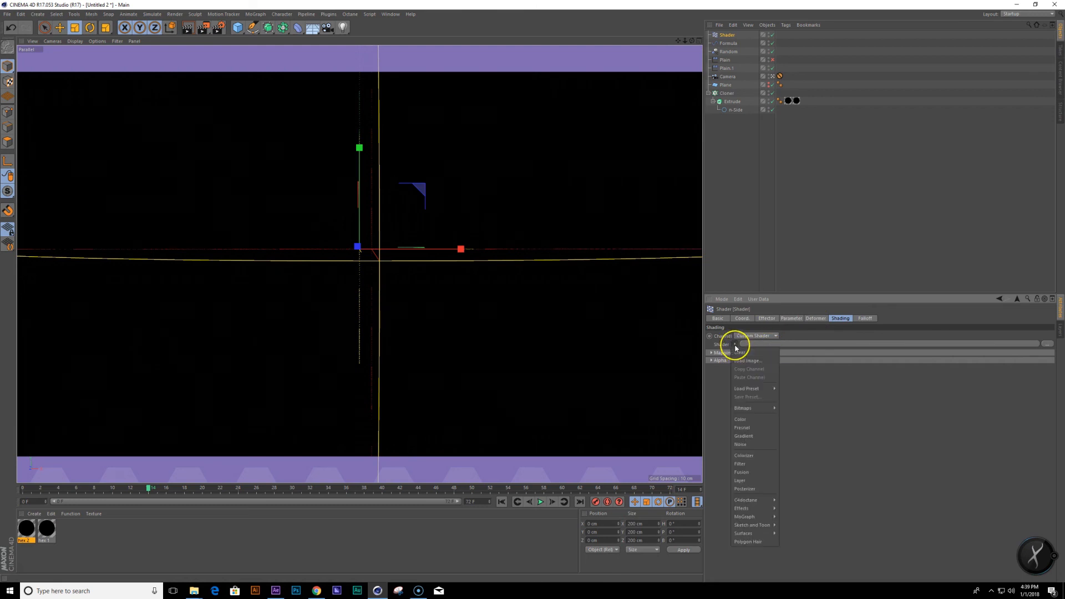
left_click(755, 444)
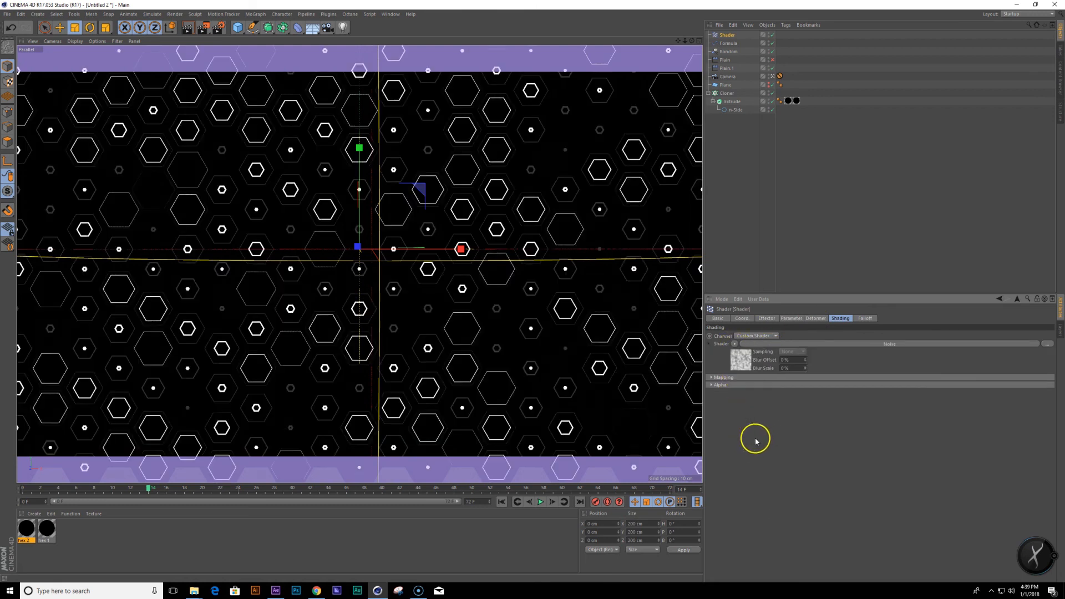
Set the Noise shader's animation speed to 1 and global scale to 1000%, and play back the result.
left_click(784, 345)
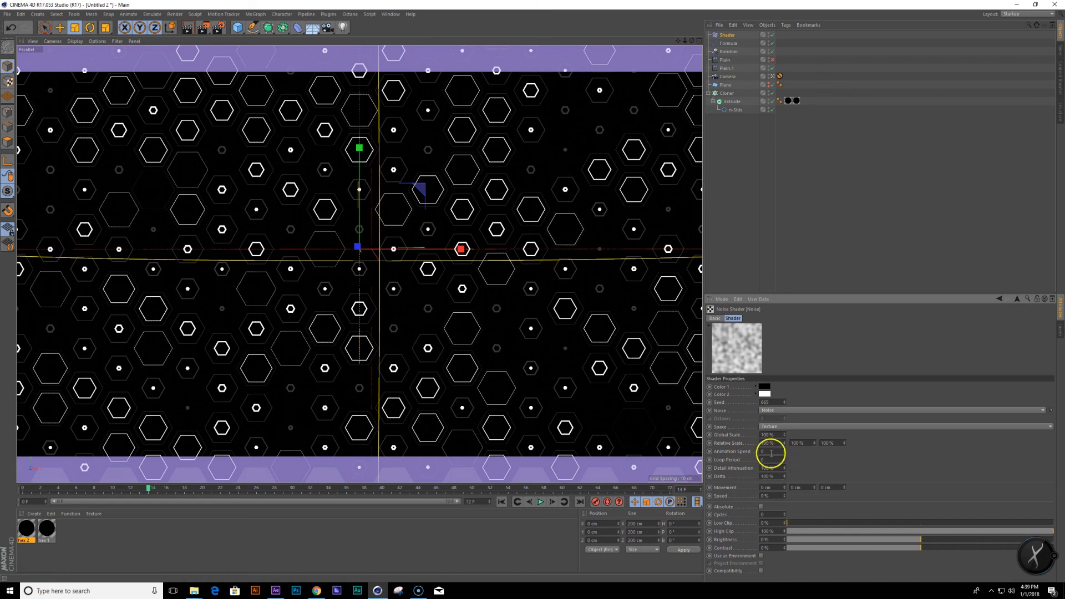
type("1")
key("Return")
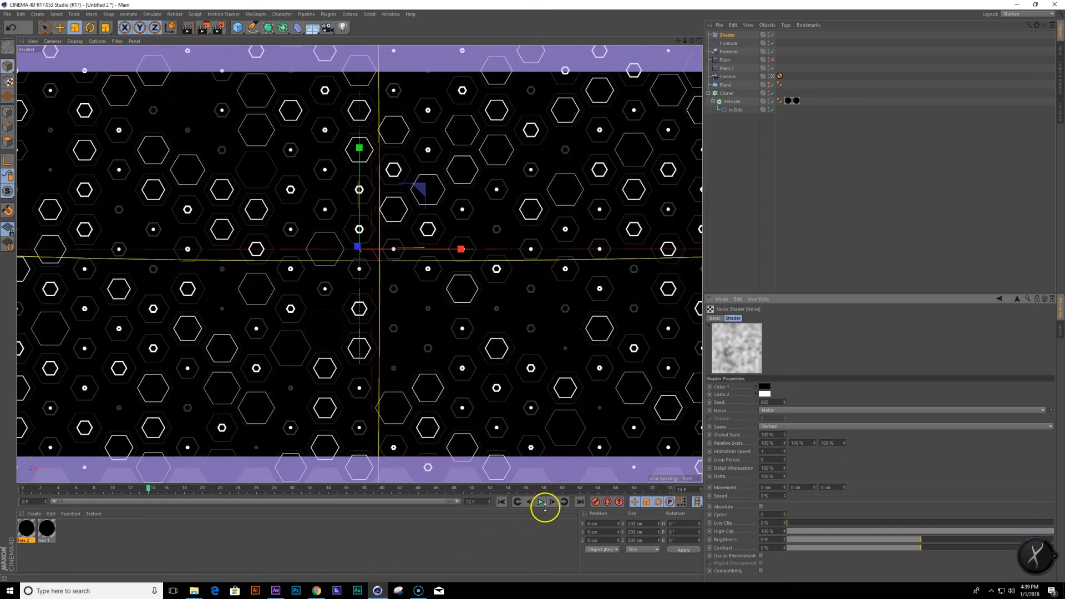
left_click(541, 503)
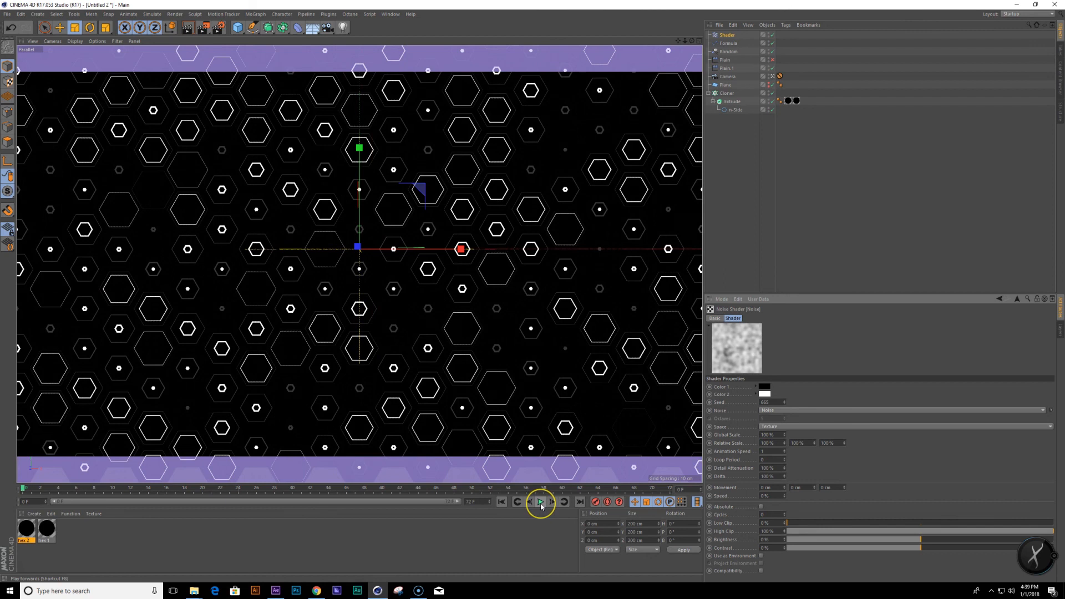
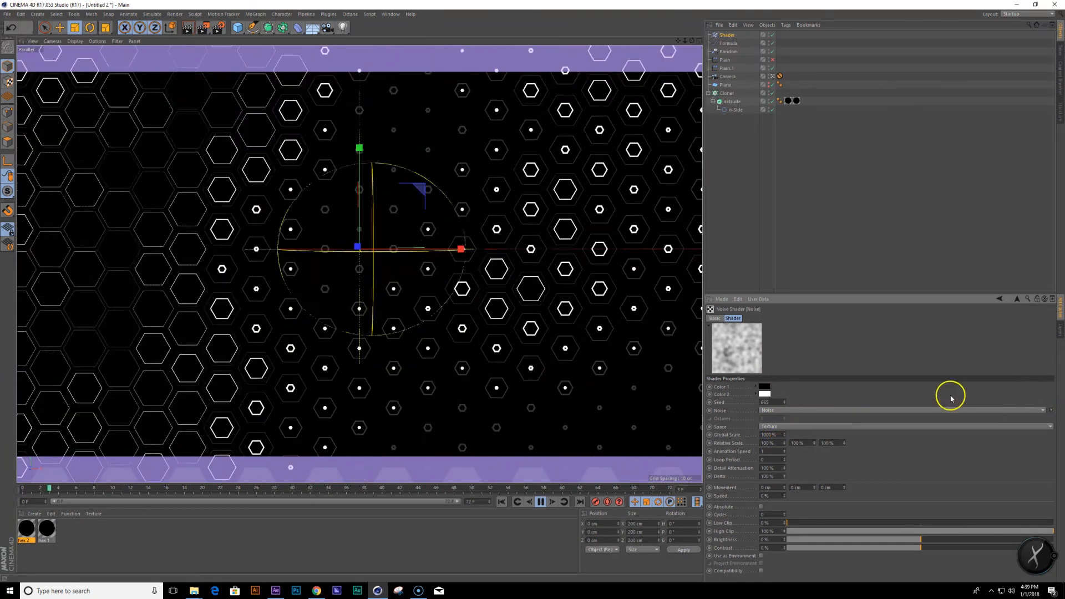
left_click(742, 185)
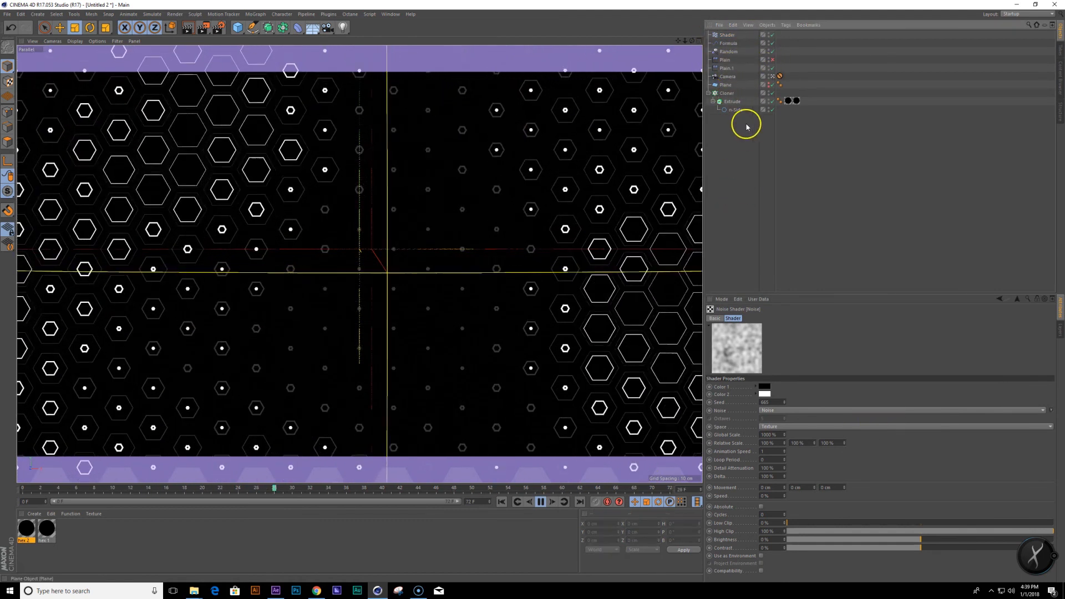
left_click(540, 503)
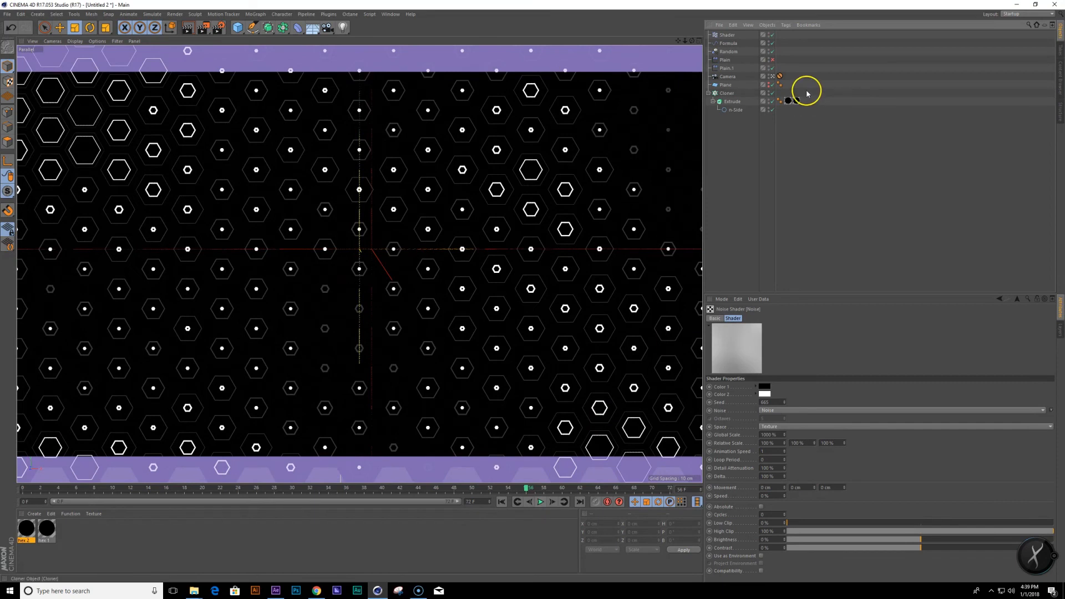
Disable the Plain.1 effector object and play back the noise-driven hexagon animation.
left_click(729, 70)
left_click(773, 68)
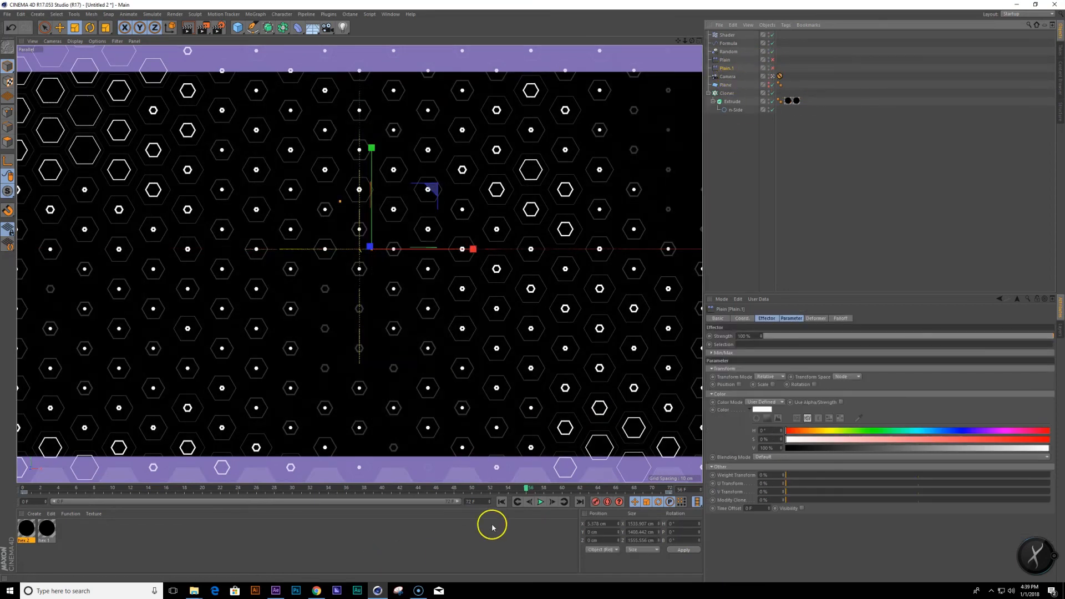
left_click(540, 503)
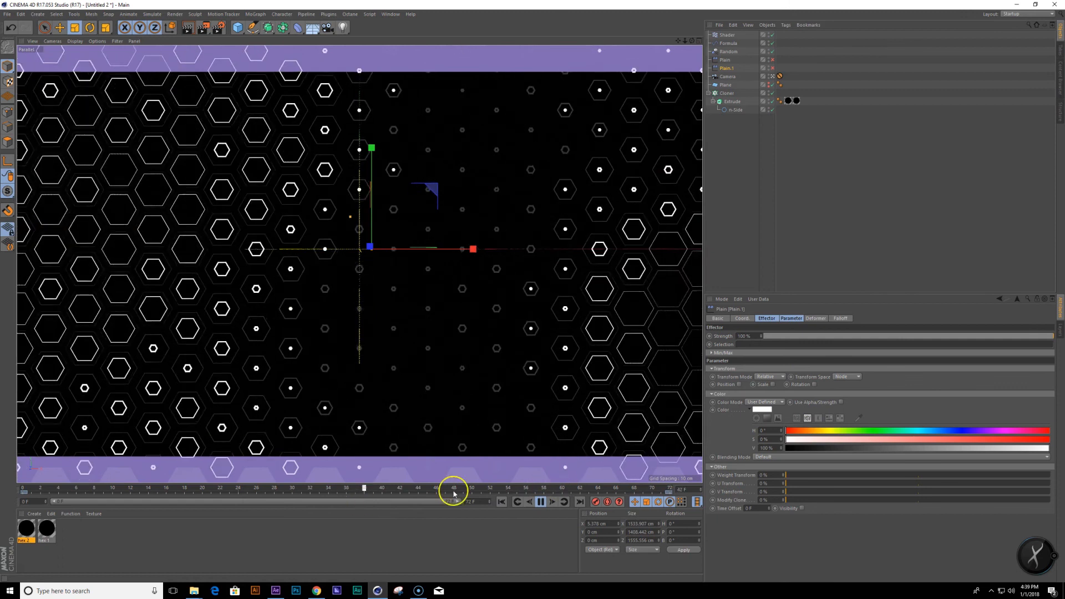
left_click(539, 502)
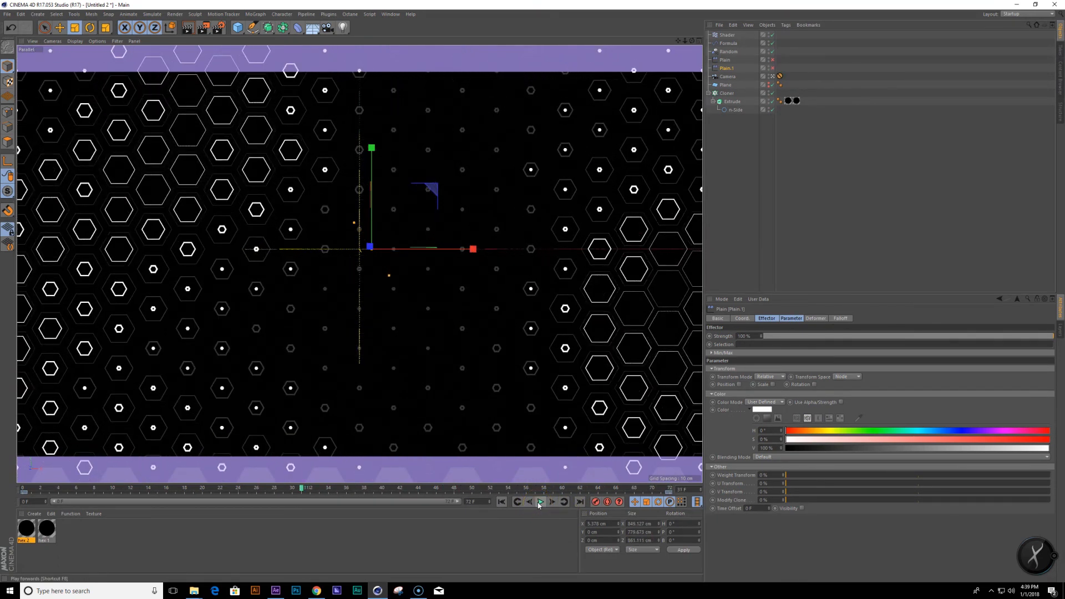
left_click(600, 467)
left_click(817, 127)
left_click(404, 202)
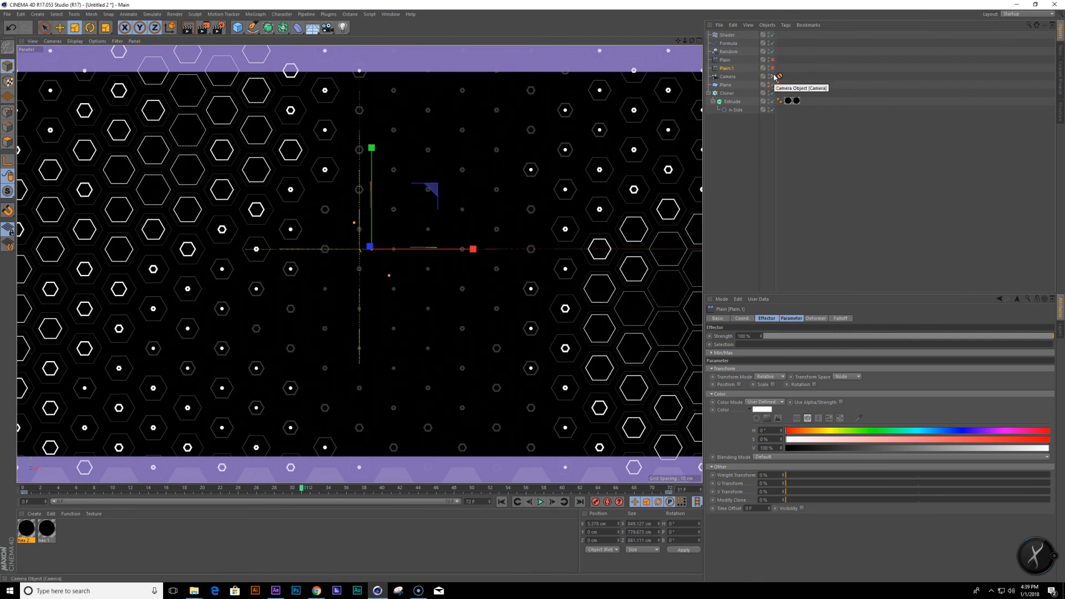
Leave the scene camera's view and examine the hexagon grid from low perspective angles at different frames.
left_click(773, 78)
left_click(773, 77)
mouse_move(408, 304)
right_mouse_down("alt")
mouse_move(401, 264)
mouse_move(403, 311)
right_mouse_up("alt")
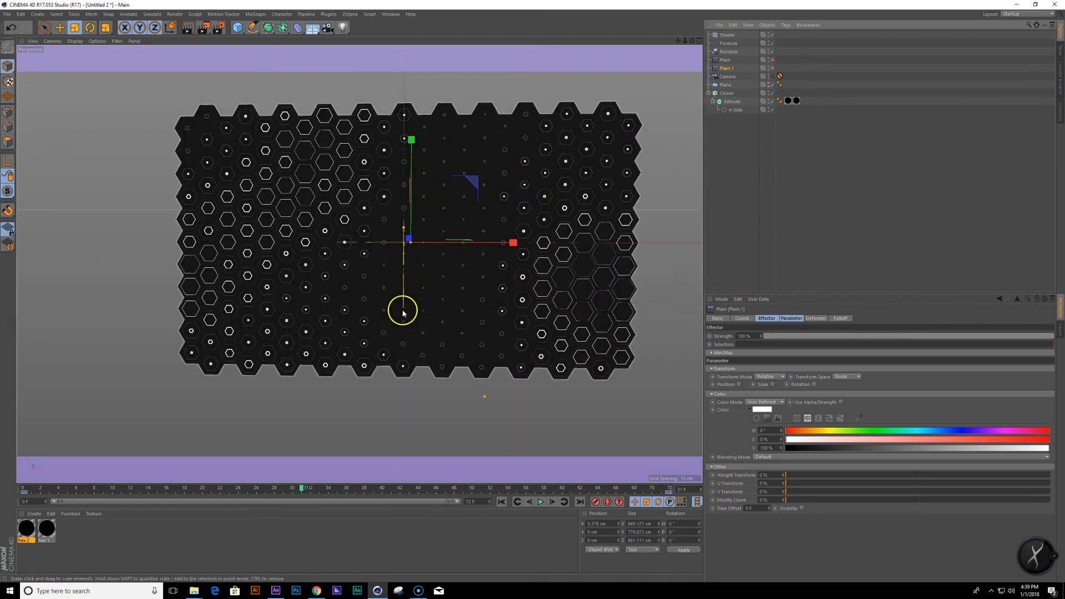
left_click_drag(364, 338, 360, 366, "alt")
right_click_drag(360, 366, 371, 355, "alt")
middle_click_drag(371, 355, 370, 400, "alt")
left_click_drag(342, 323, 128, 455, "alt")
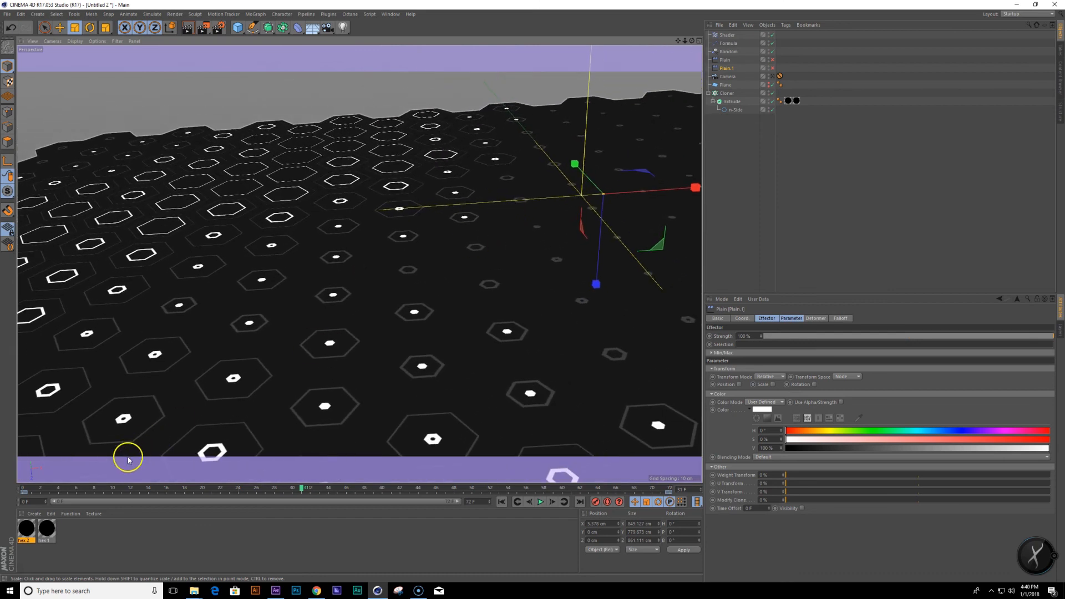
left_click_drag(292, 496, 574, 457)
left_click_drag(340, 449, 248, 451)
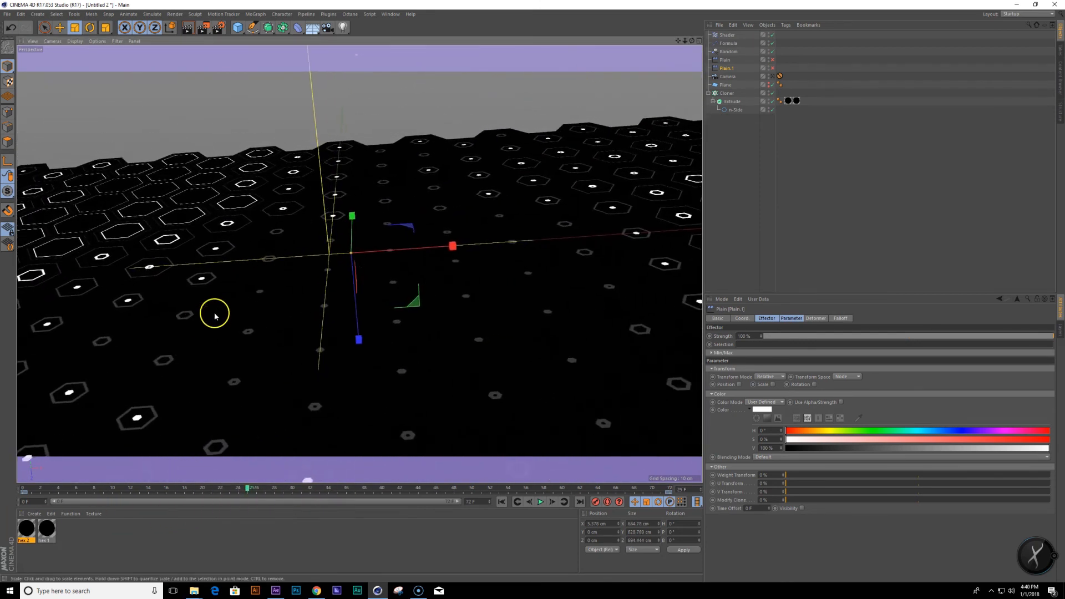
left_click_drag(364, 271, 422, 260, "alt")
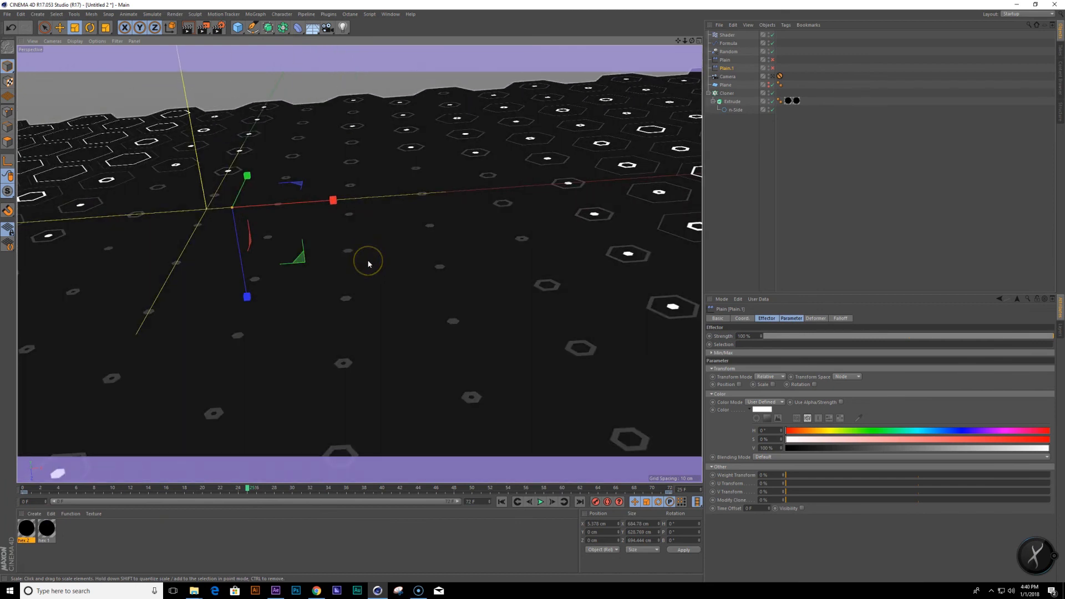
Examine the whole hexagon grid from closer, frontal and wider perspective angles.
right_click_drag(518, 245, 495, 262, "alt")
left_click_drag(520, 252, 505, 272, "alt")
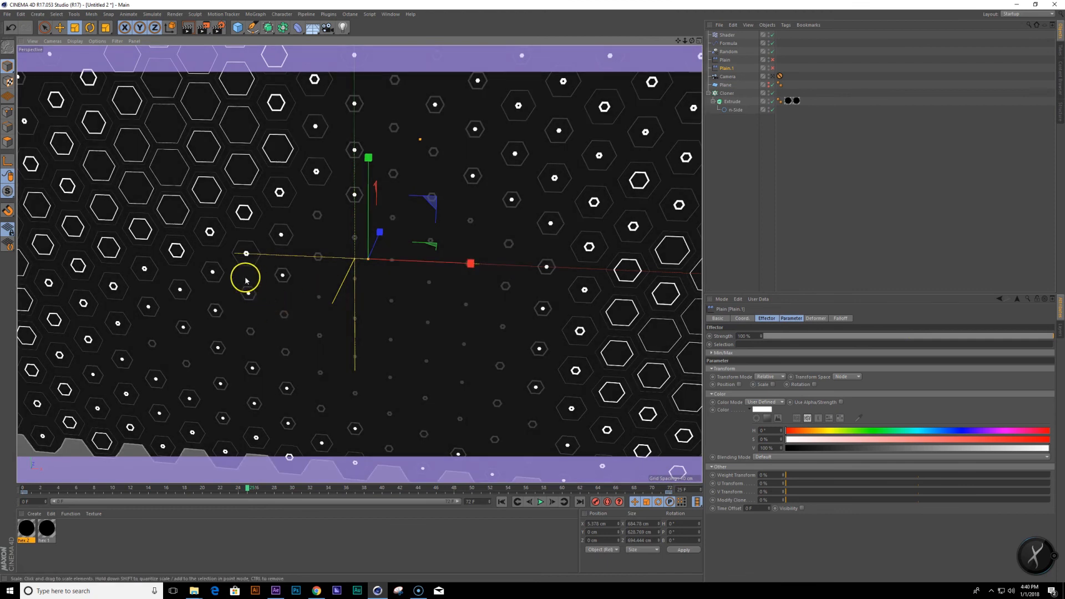
scroll(364, 285, "down", 5)
middle_click_drag(373, 291, 332, 312, "alt")
left_click_drag(337, 299, 349, 256, "alt")
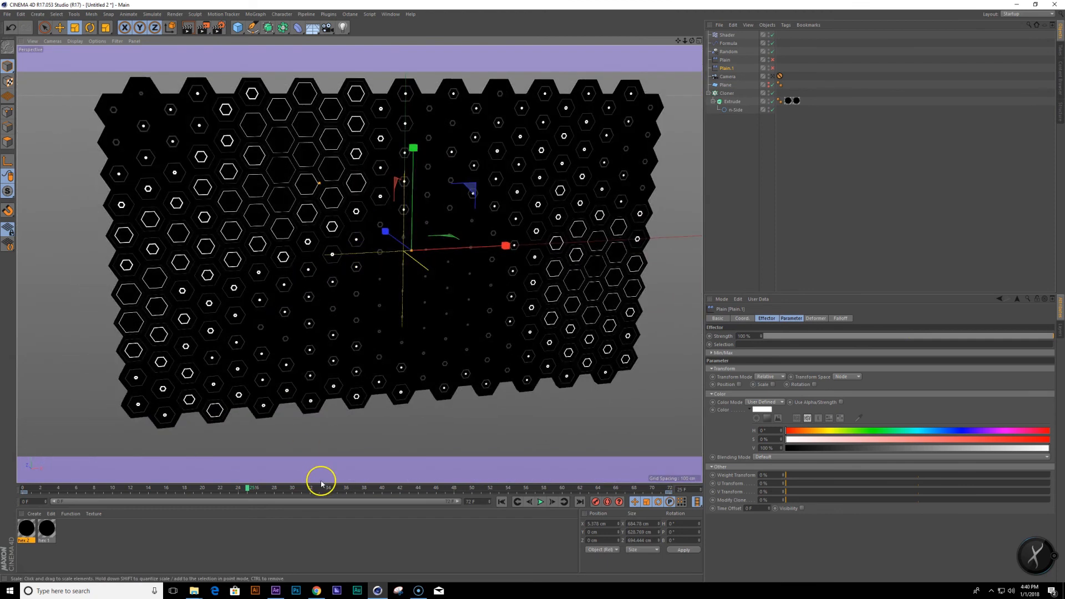
Switch to After Effects, view the layered hexagons in Comp 1, and scrub through the Hex_Radial composition's animation.
left_click(275, 591)
left_click_drag(365, 408, 372, 416)
scroll(531, 286, "down", 1)
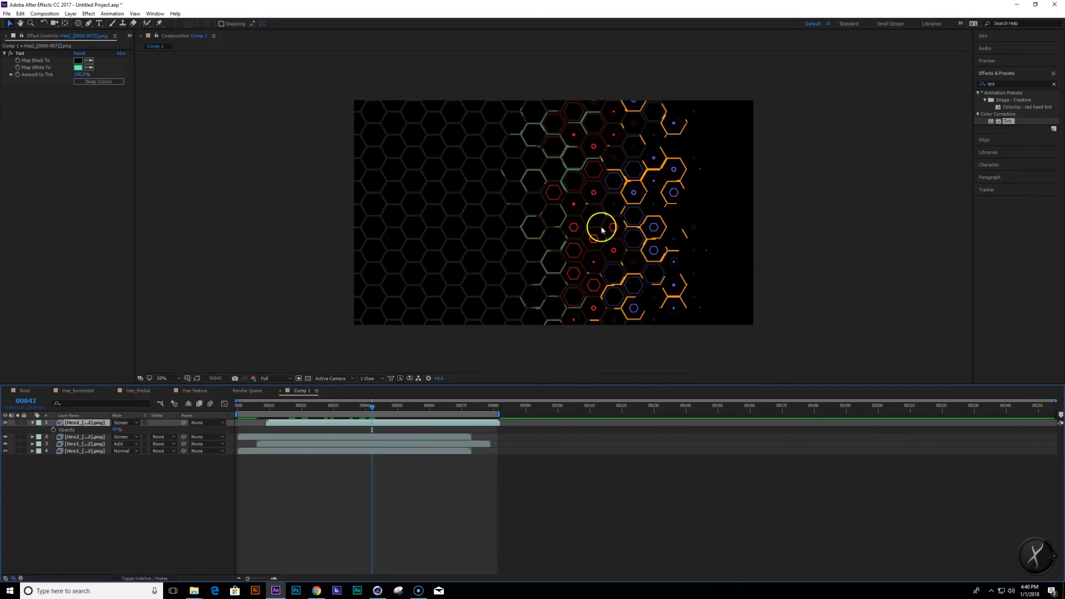
left_click(192, 392)
left_click(138, 390)
left_click_drag(338, 405, 441, 405)
scroll(448, 357, "up", 1)
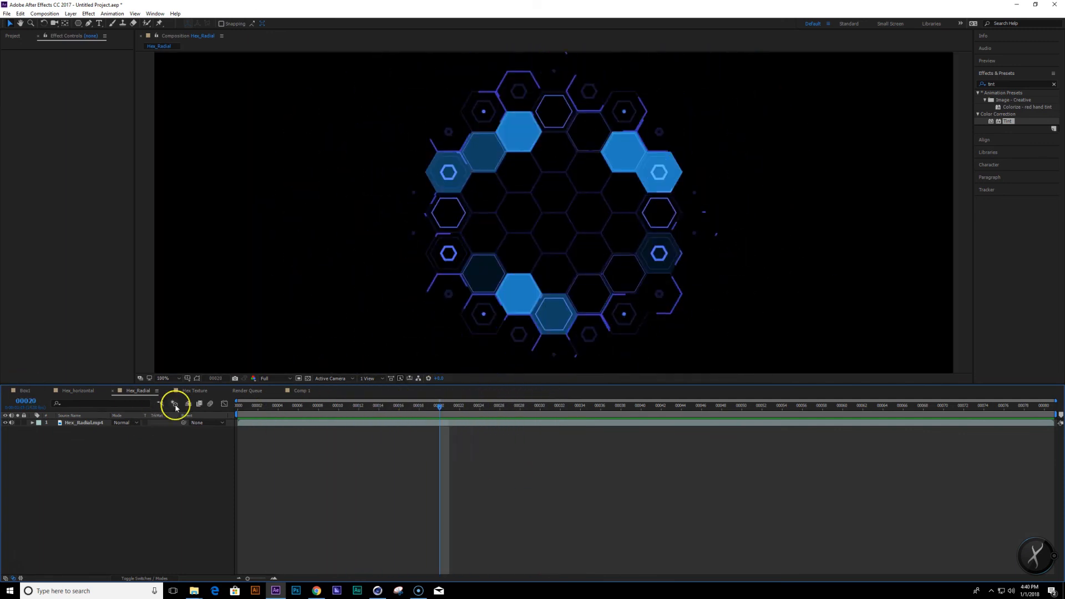
Scrub through the animations in the Hex_horizontal and Box1 compositions.
left_click(86, 390)
left_click_drag(346, 410, 450, 406)
left_click(16, 390)
left_click_drag(535, 413, 457, 413)
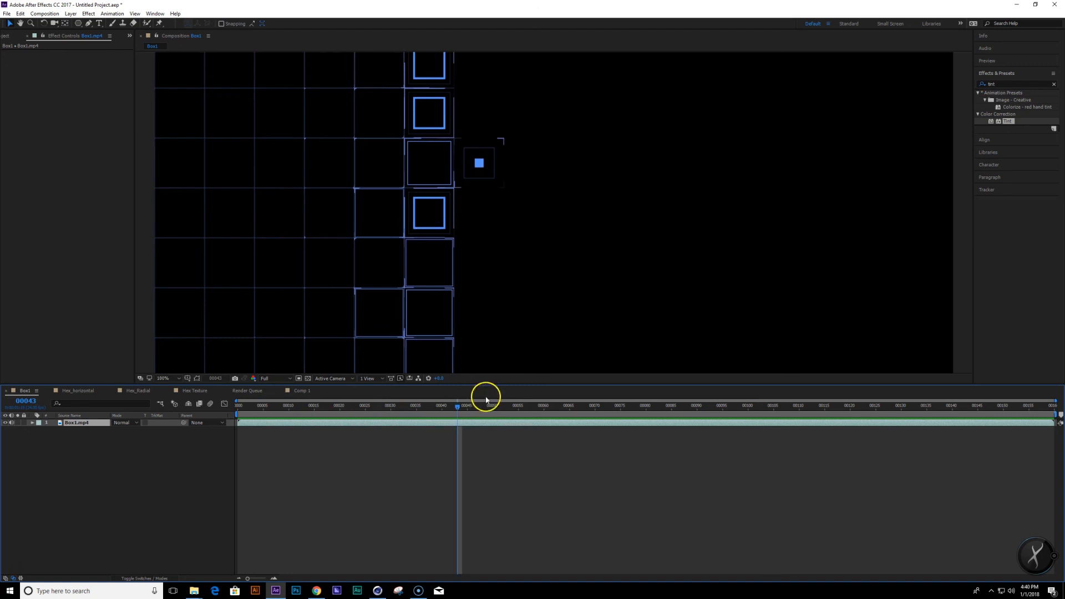
Review the Hex Texture and Comp 1 compositions and return to the hexagon scene in Cinema 4D.
left_click(133, 391)
left_click(191, 390)
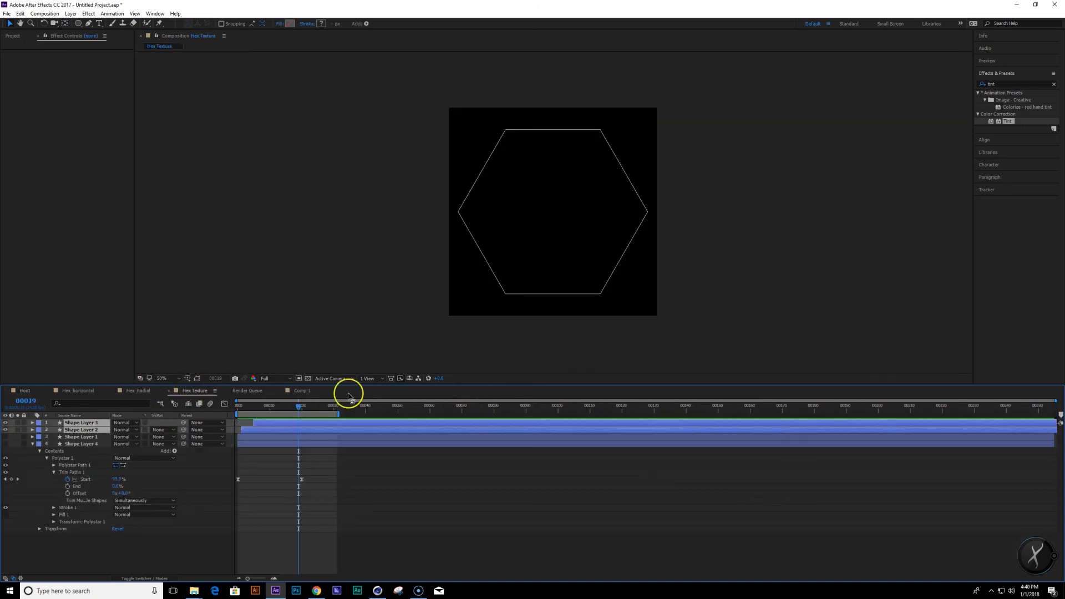
left_click(301, 390)
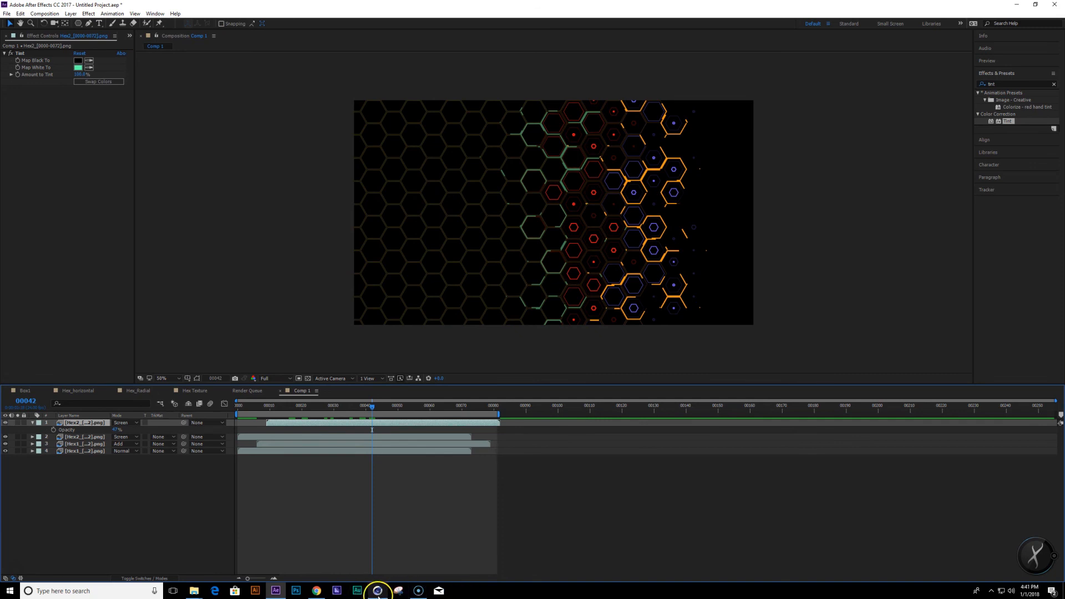
mouse_move(377, 591)
left_click(378, 546)
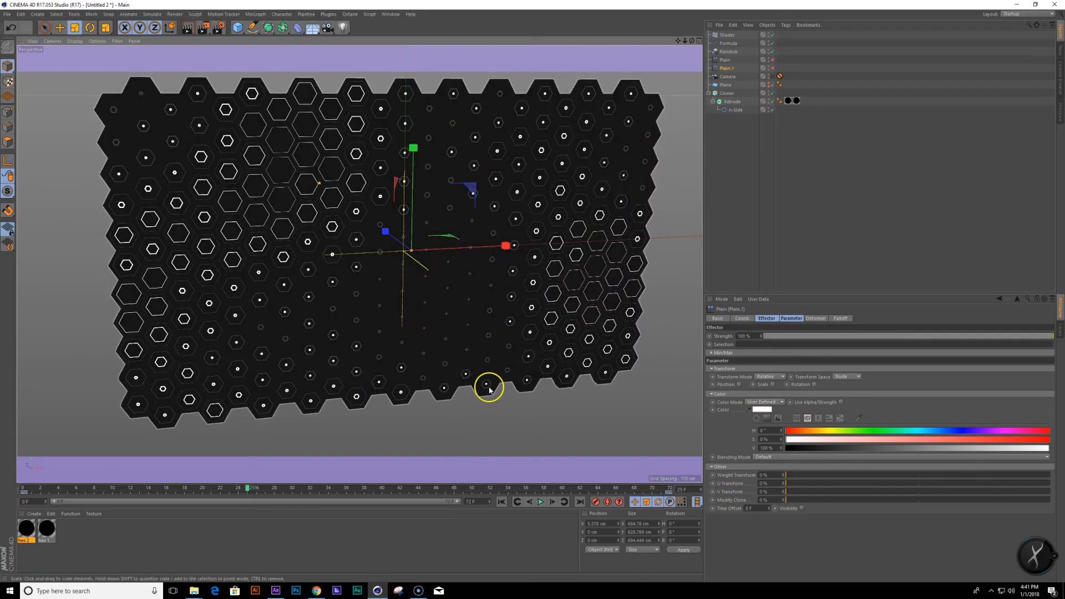